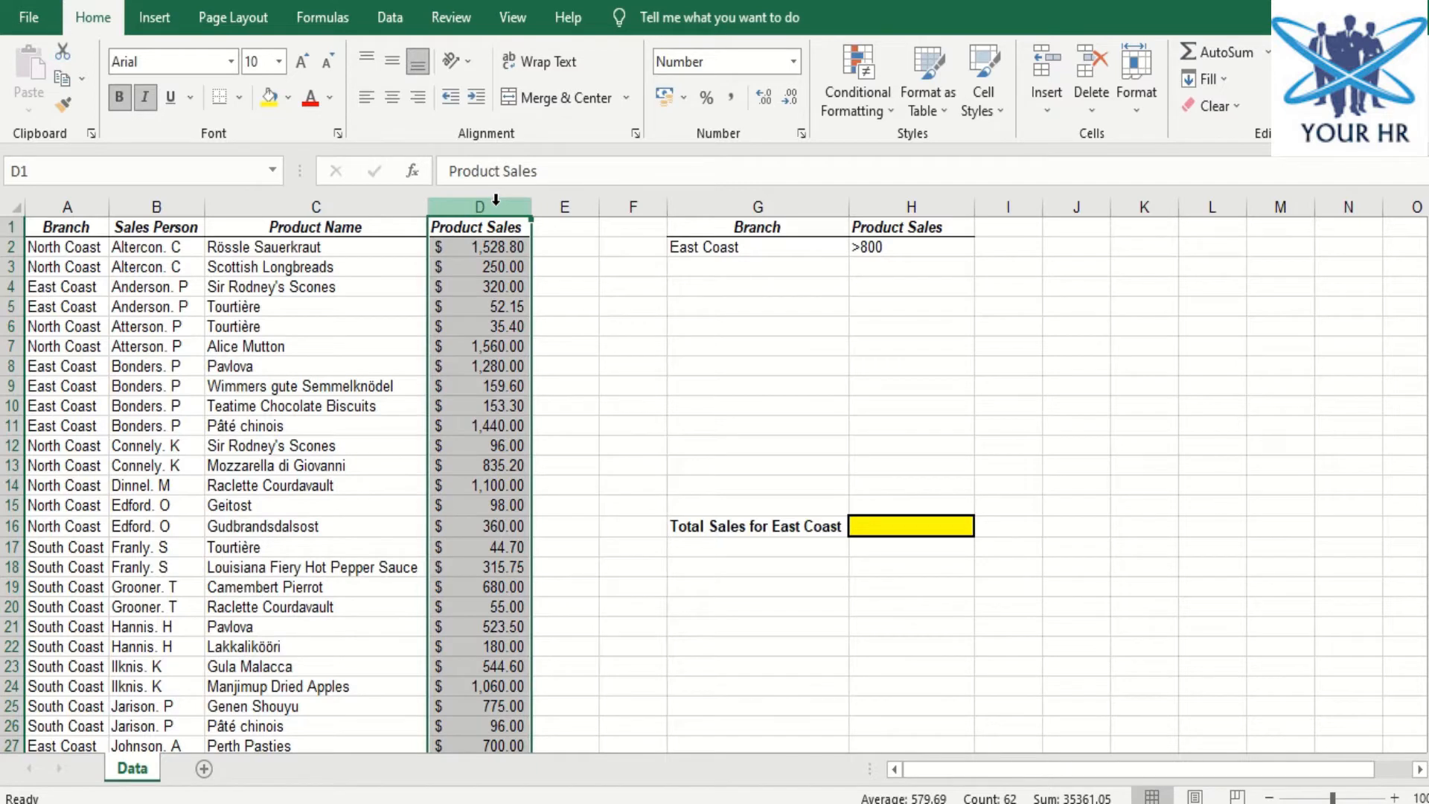
{"action": "left_click", "coordinate": [379, 203]}
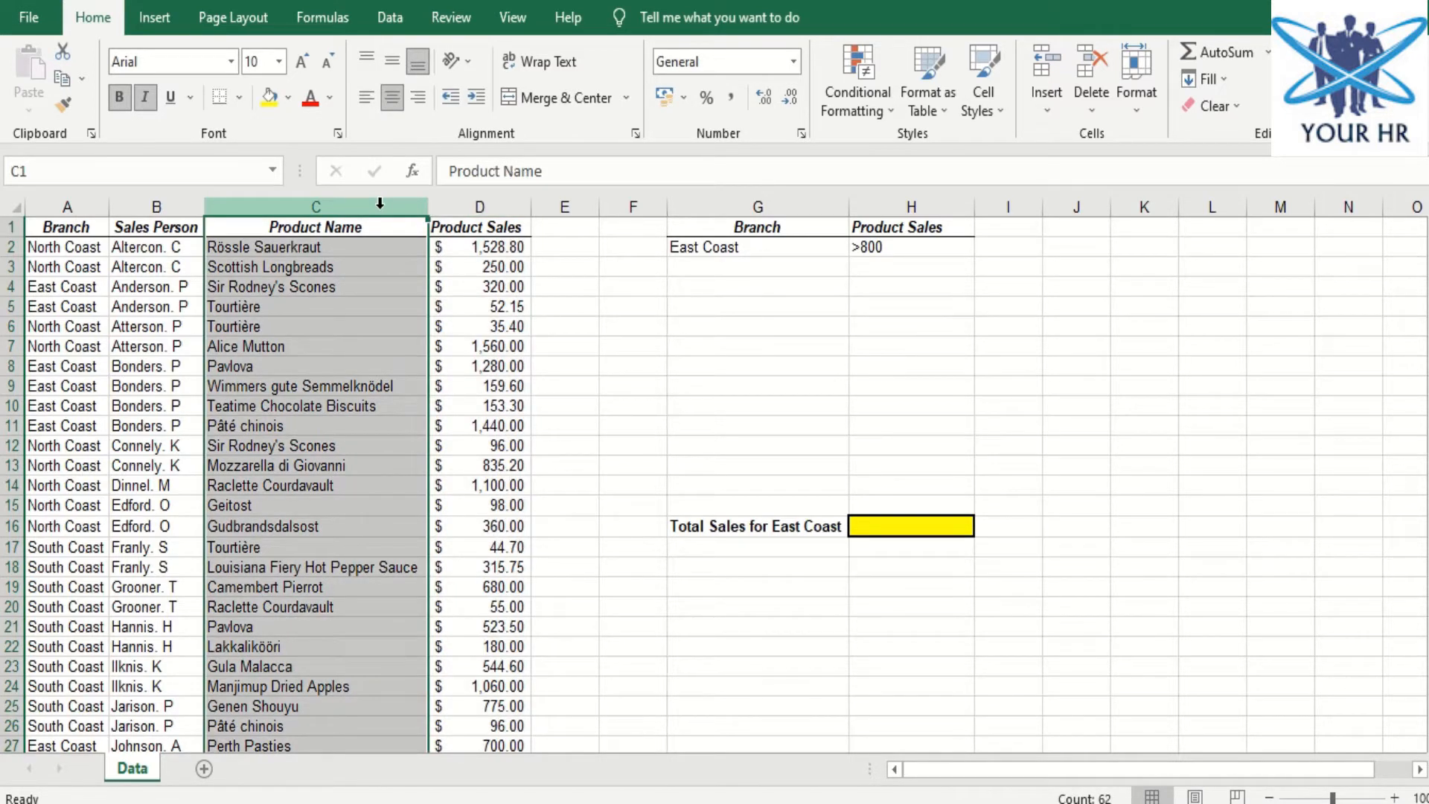
{"action": "left_click", "coordinate": [785, 248]}
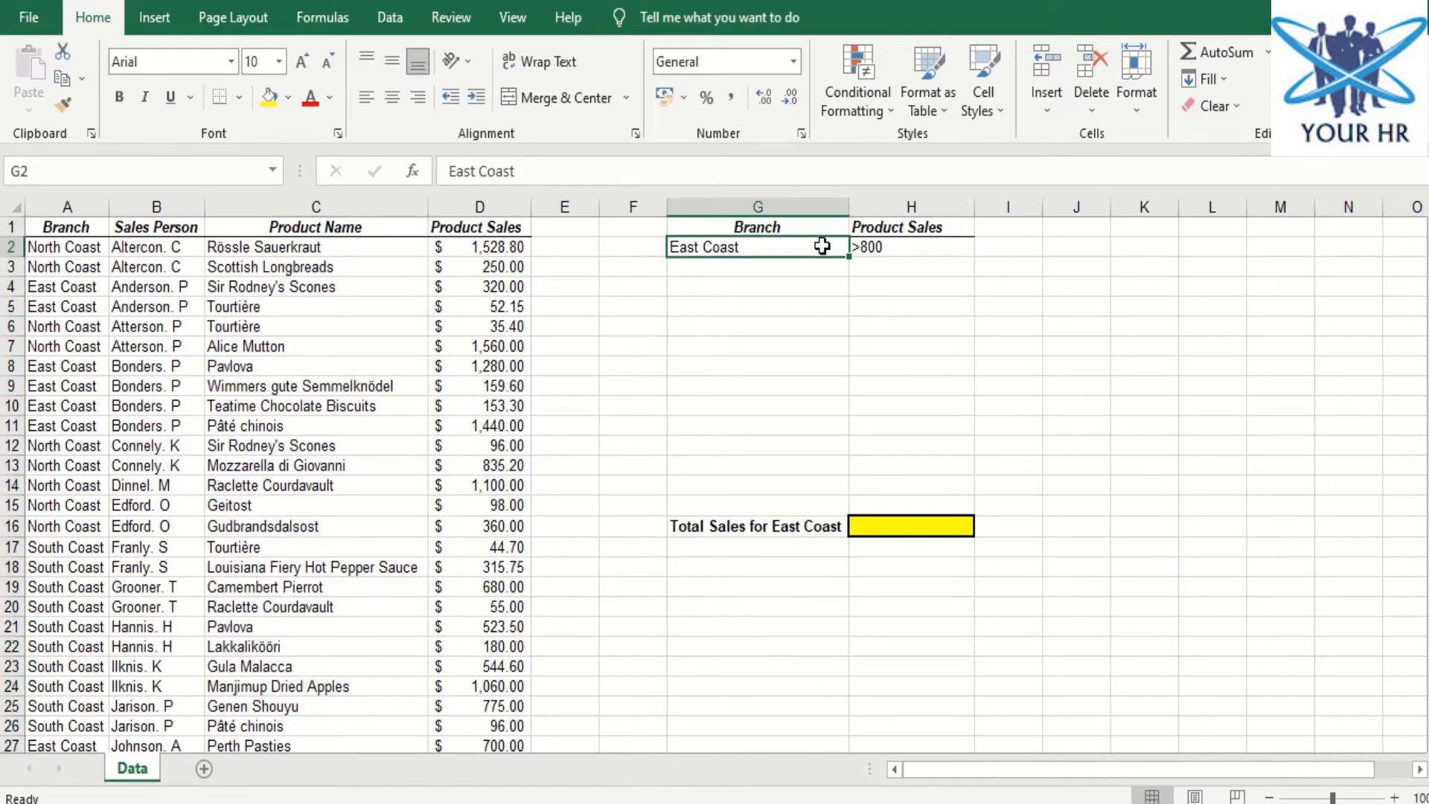
{"action": "left_click", "coordinate": [877, 247]}
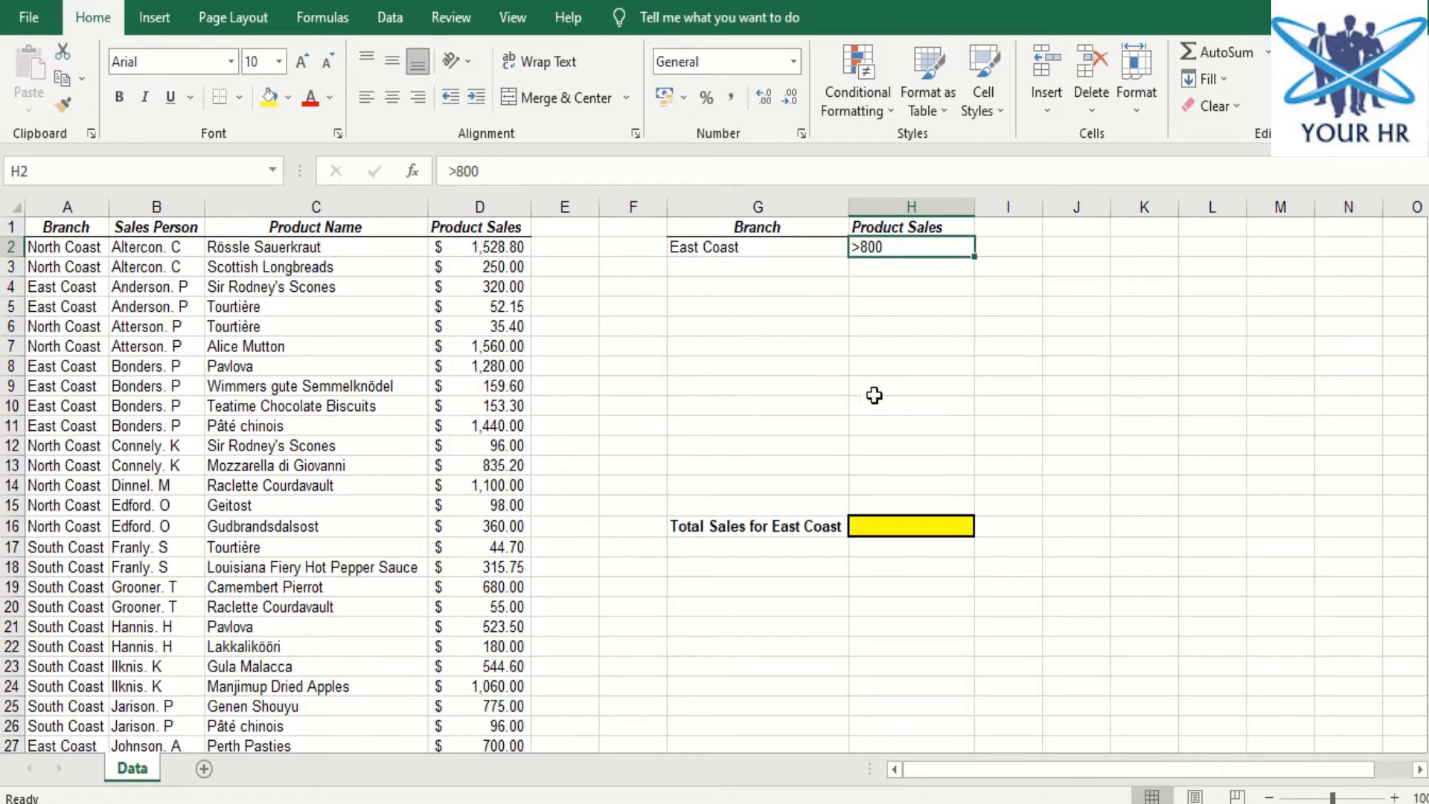
Start a DSUM formula in H16 with the whole sales table A1:D62, including its headers, as the database
{"action": "left_click", "coordinate": [857, 522]}
{"action": "type", "text": "="}
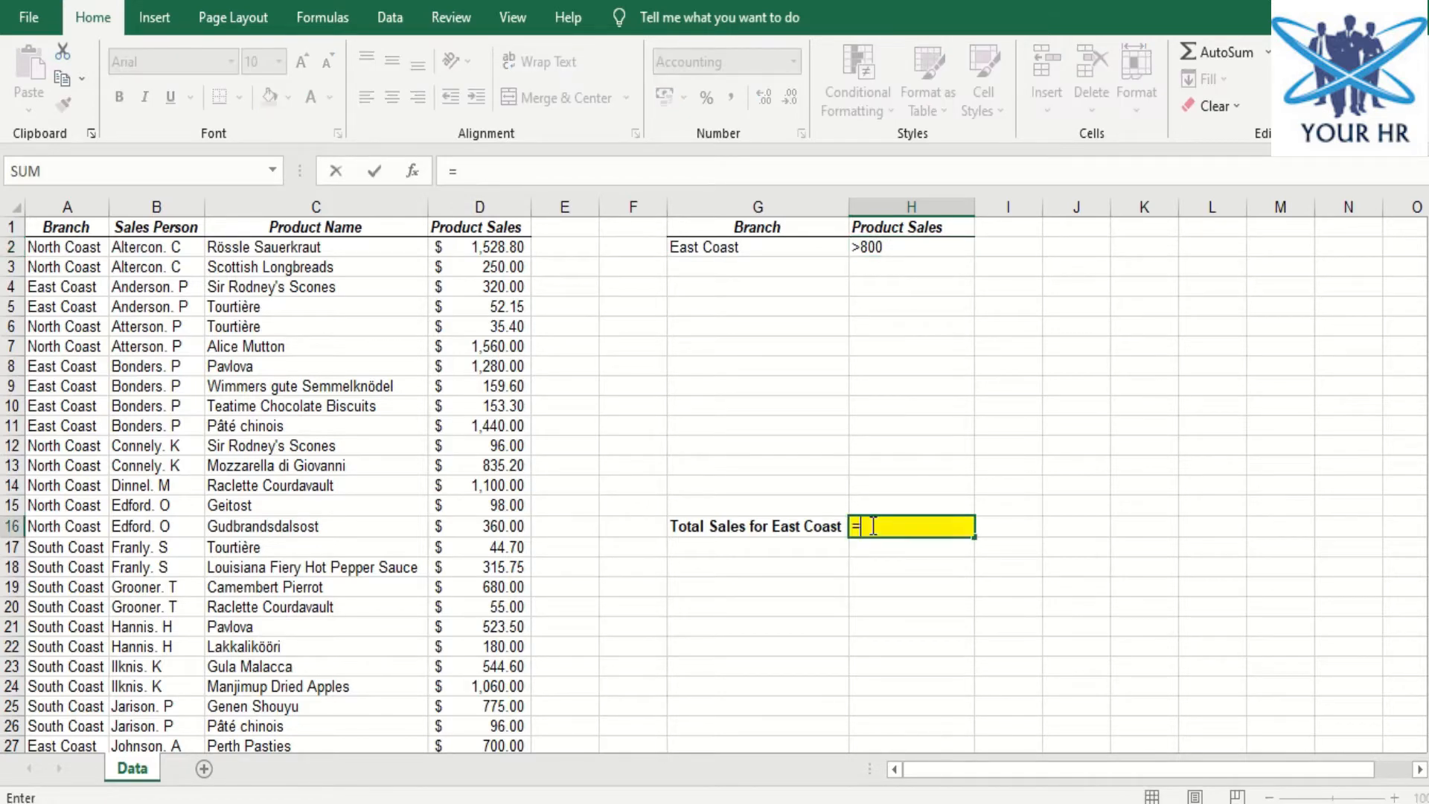
{"action": "type", "text": "dsum"}
{"action": "key", "text": "Tab"}
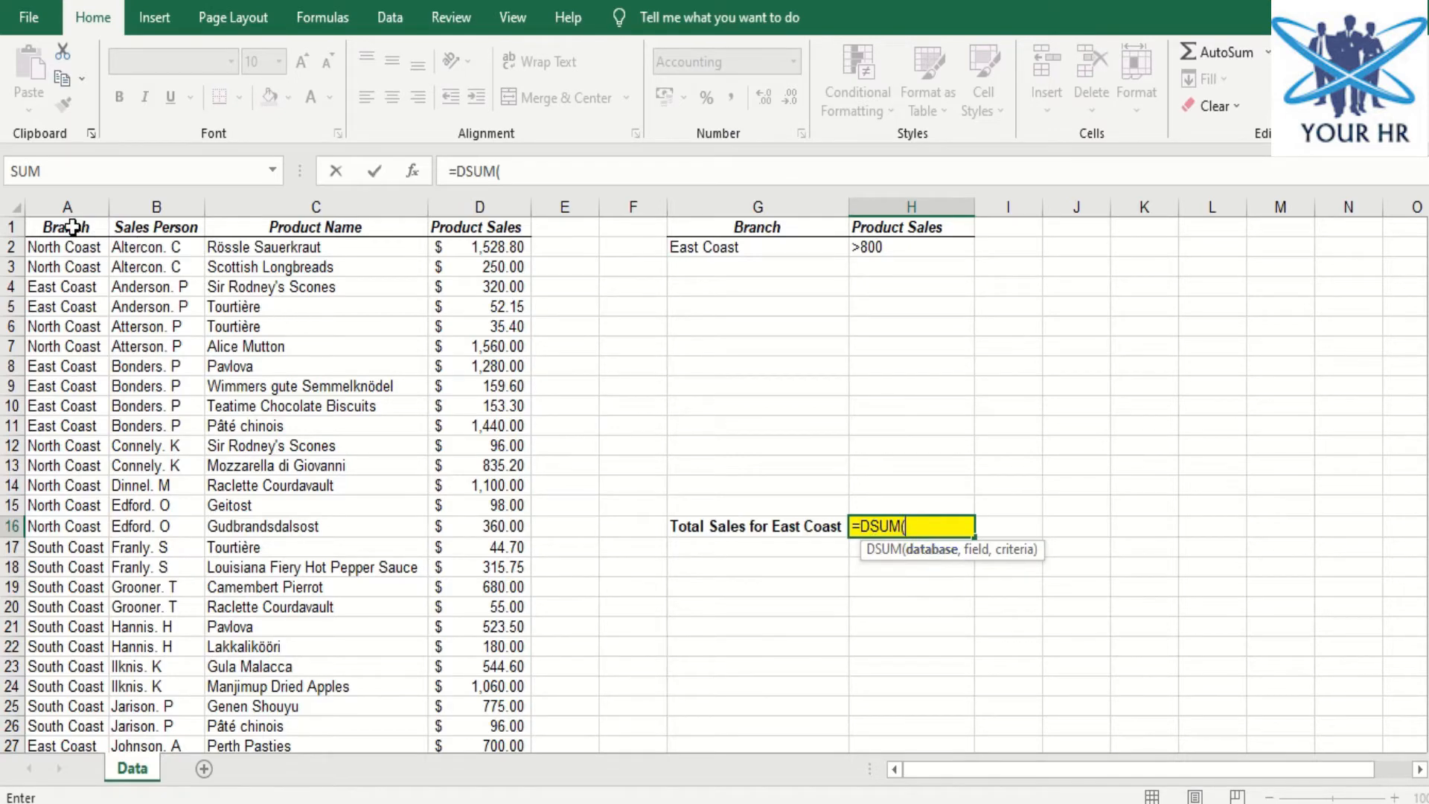
{"action": "left_click_drag", "start_coordinate": [73, 227], "coordinate": [507, 584]}
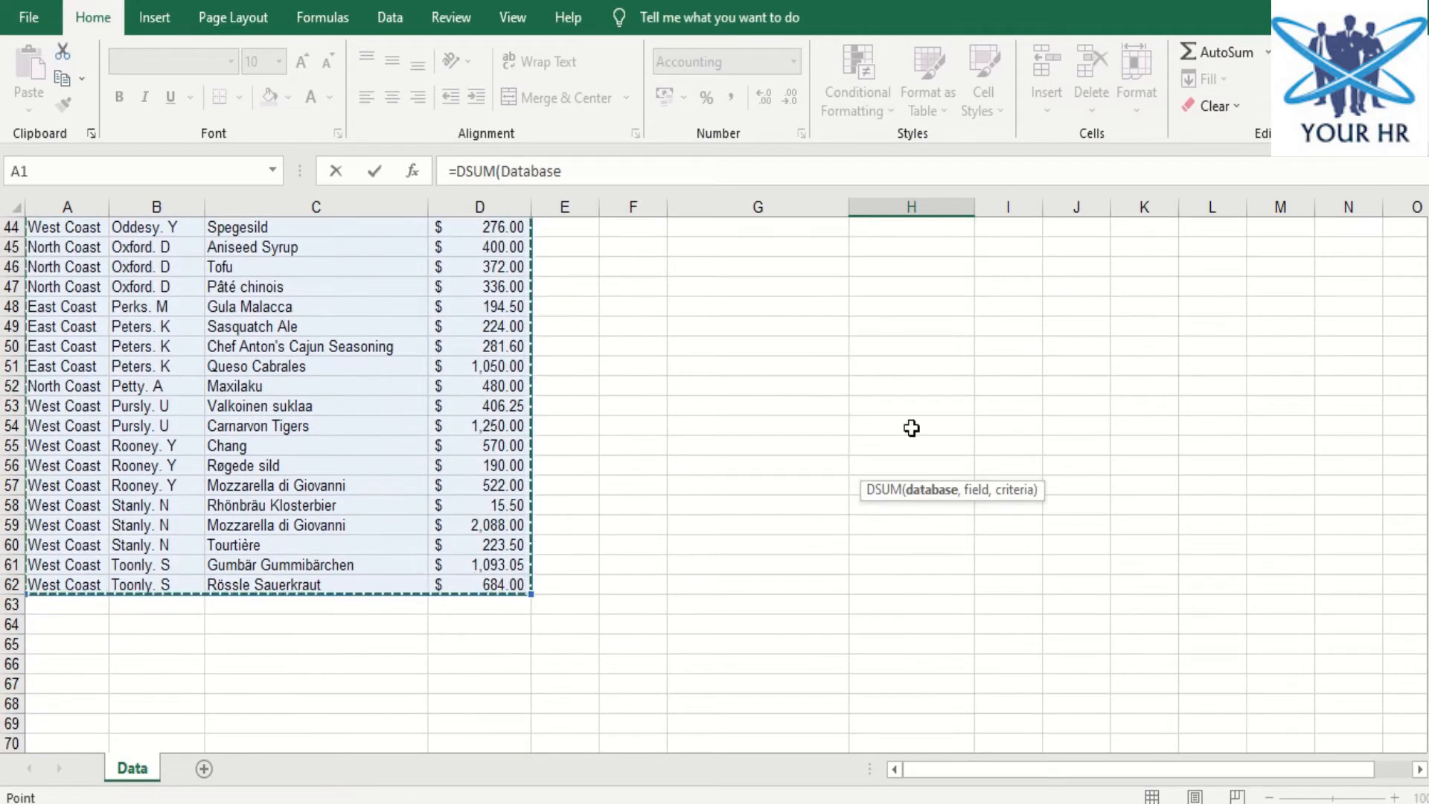
{"action": "scroll", "coordinate": [1089, 362], "scroll_direction": "up", "scroll_amount": 5}
{"action": "scroll", "coordinate": [1089, 362], "scroll_direction": "up", "scroll_amount": 9}
{"action": "type", "text": ","}
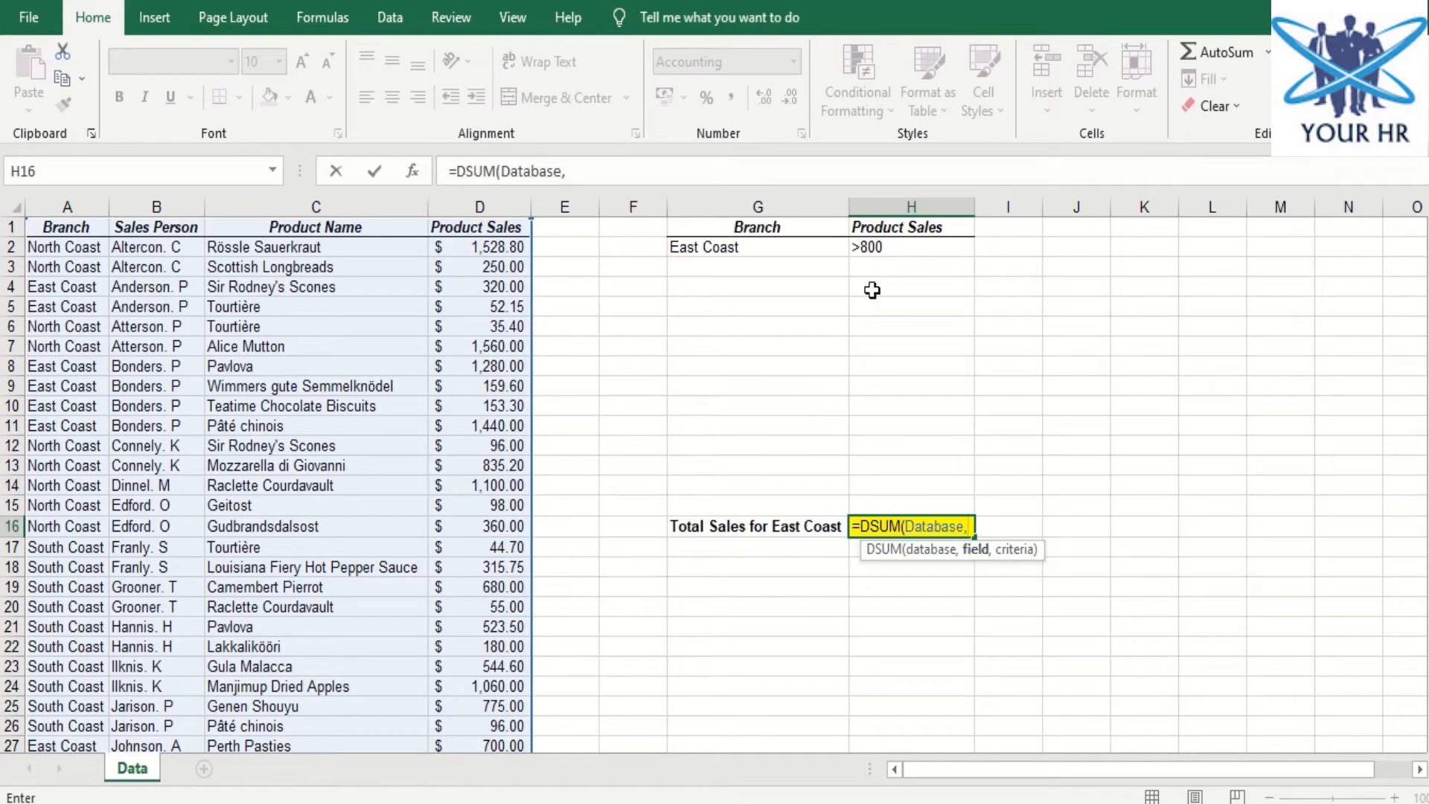
Complete the DSUM formula with the Product Sales header D1 as the field and G1:H2 as the criteria
{"action": "left_click", "coordinate": [506, 223]}
{"action": "type", "text": ","}
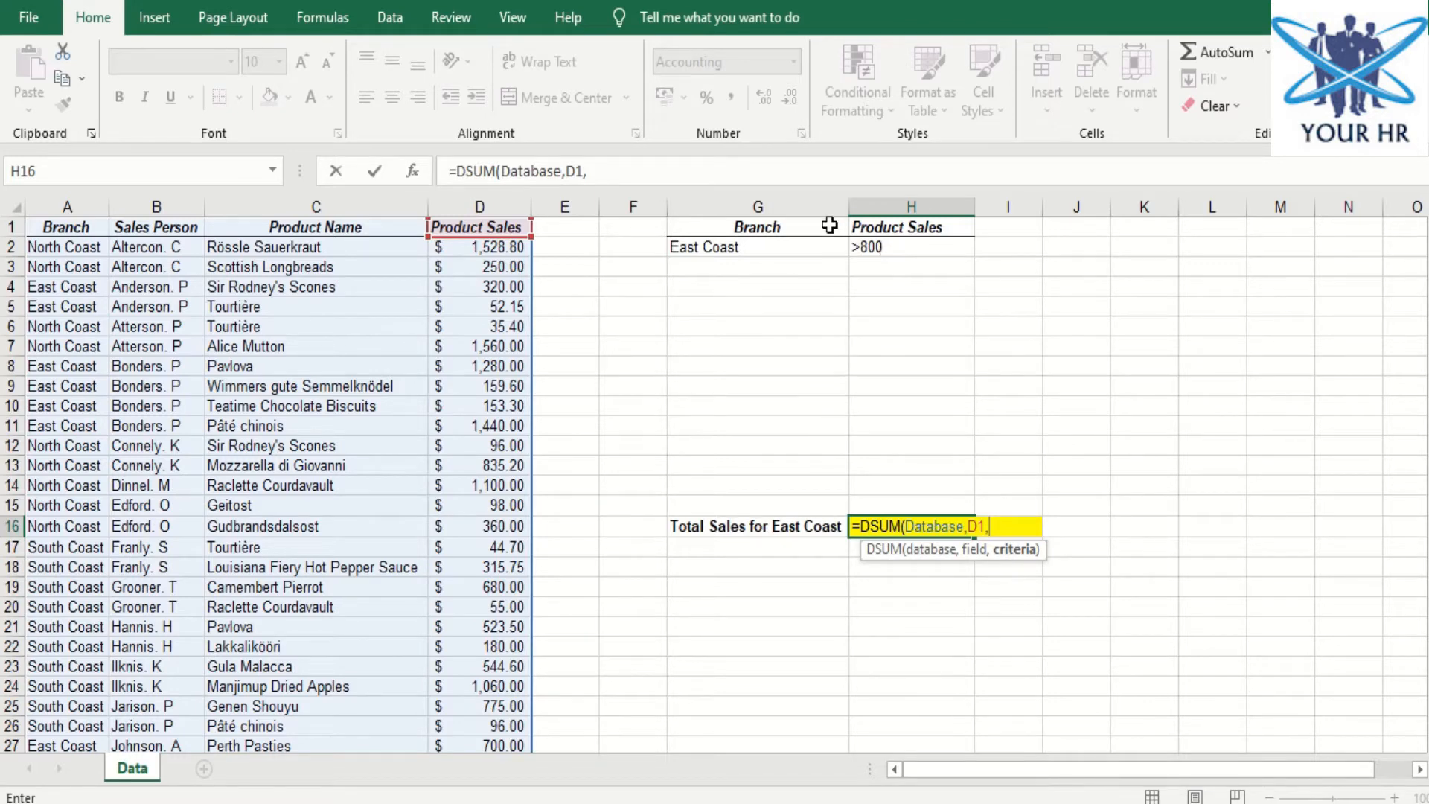
{"action": "left_click_drag", "start_coordinate": [826, 223], "coordinate": [877, 251]}
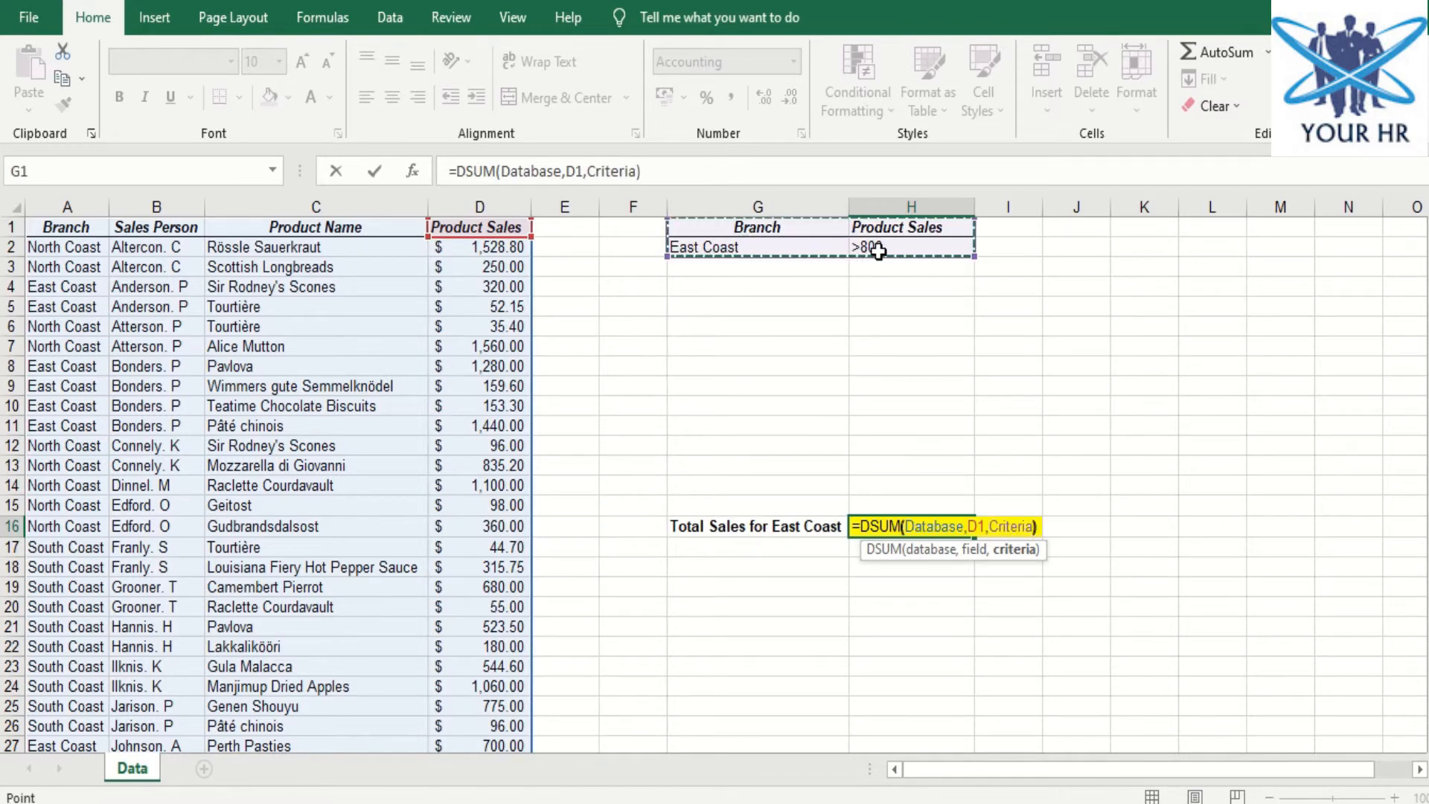
{"action": "type", "text": ")"}
{"action": "key", "text": "Return"}
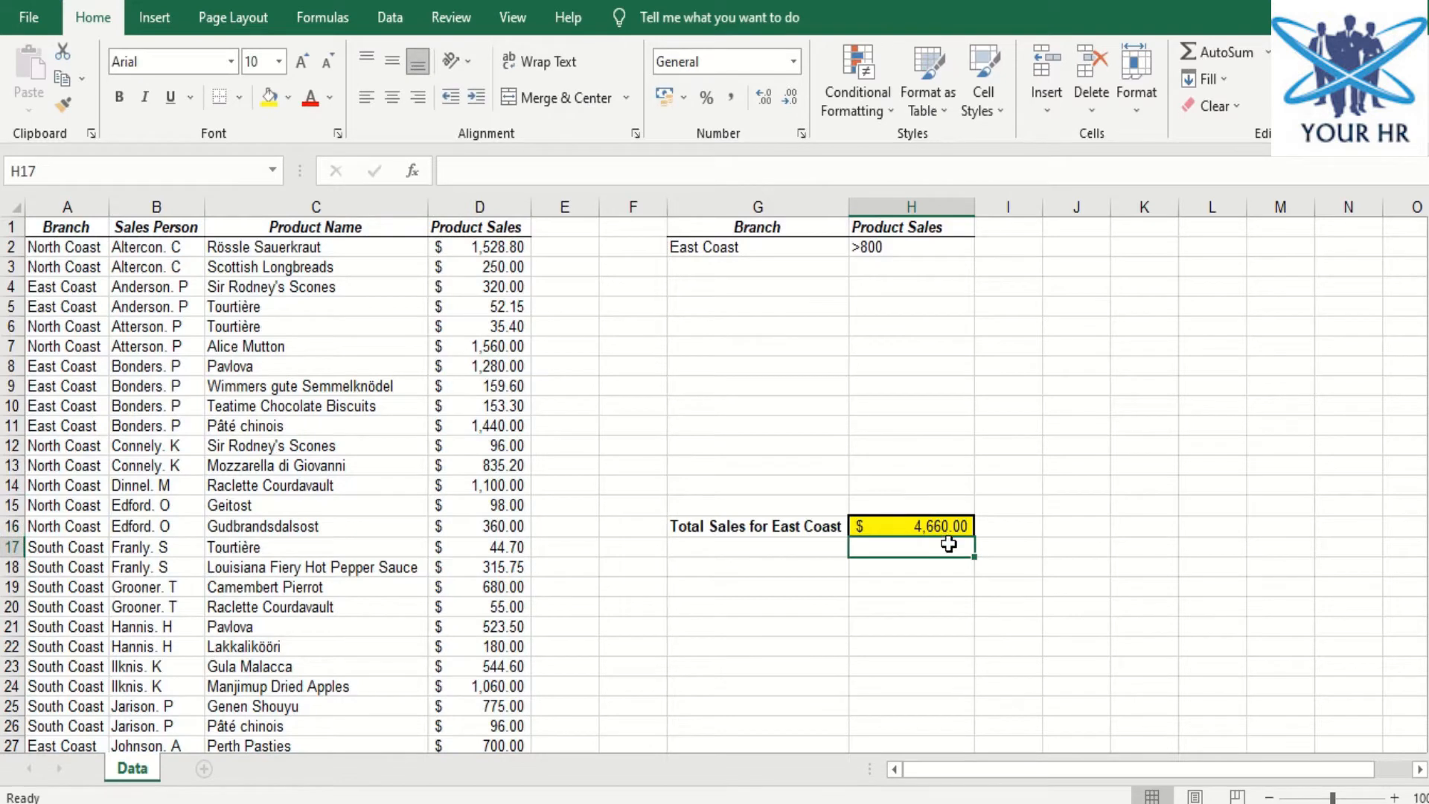
Set the Product Sales criterion in H2 to >900
{"action": "left_click", "coordinate": [898, 249]}
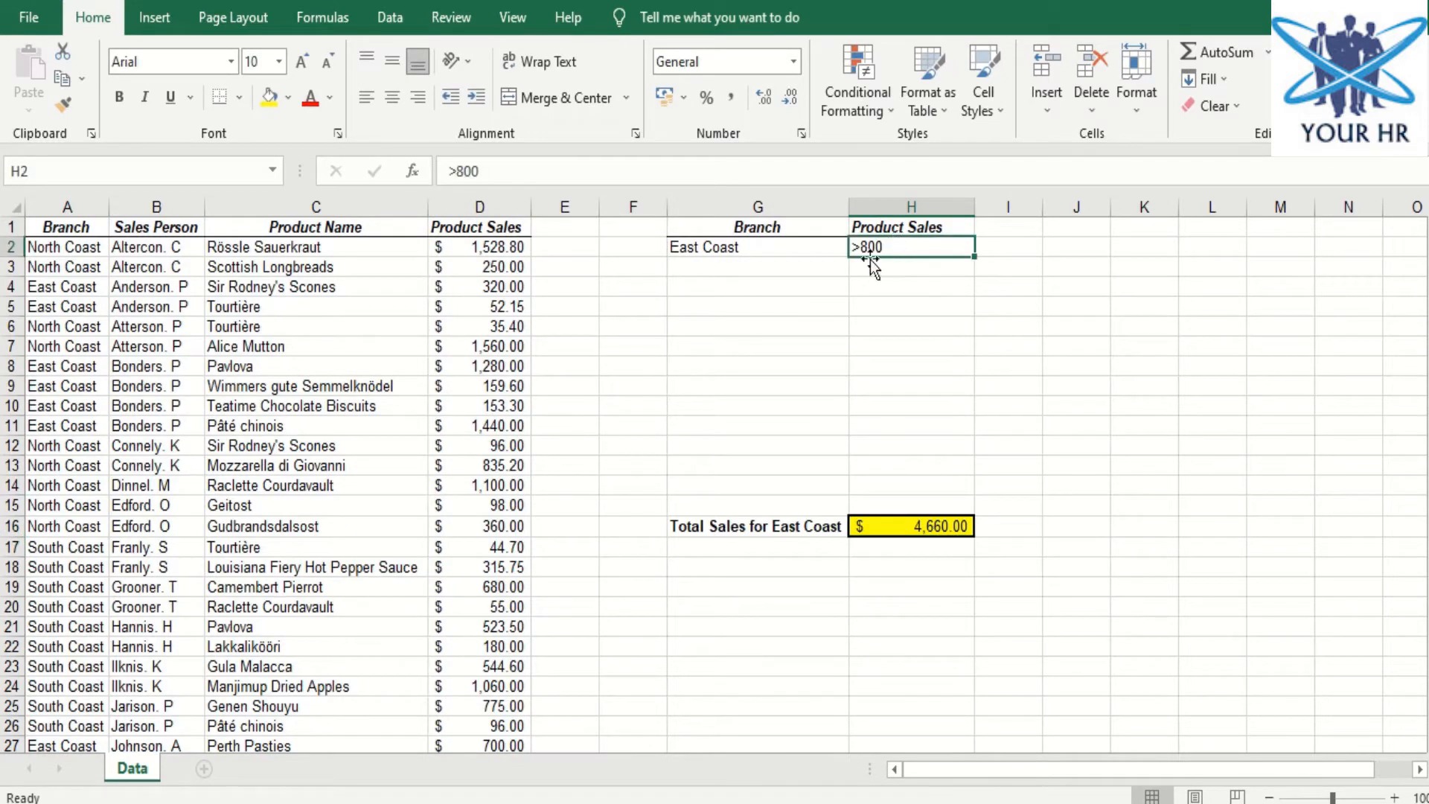
{"action": "type", "text": ">"}
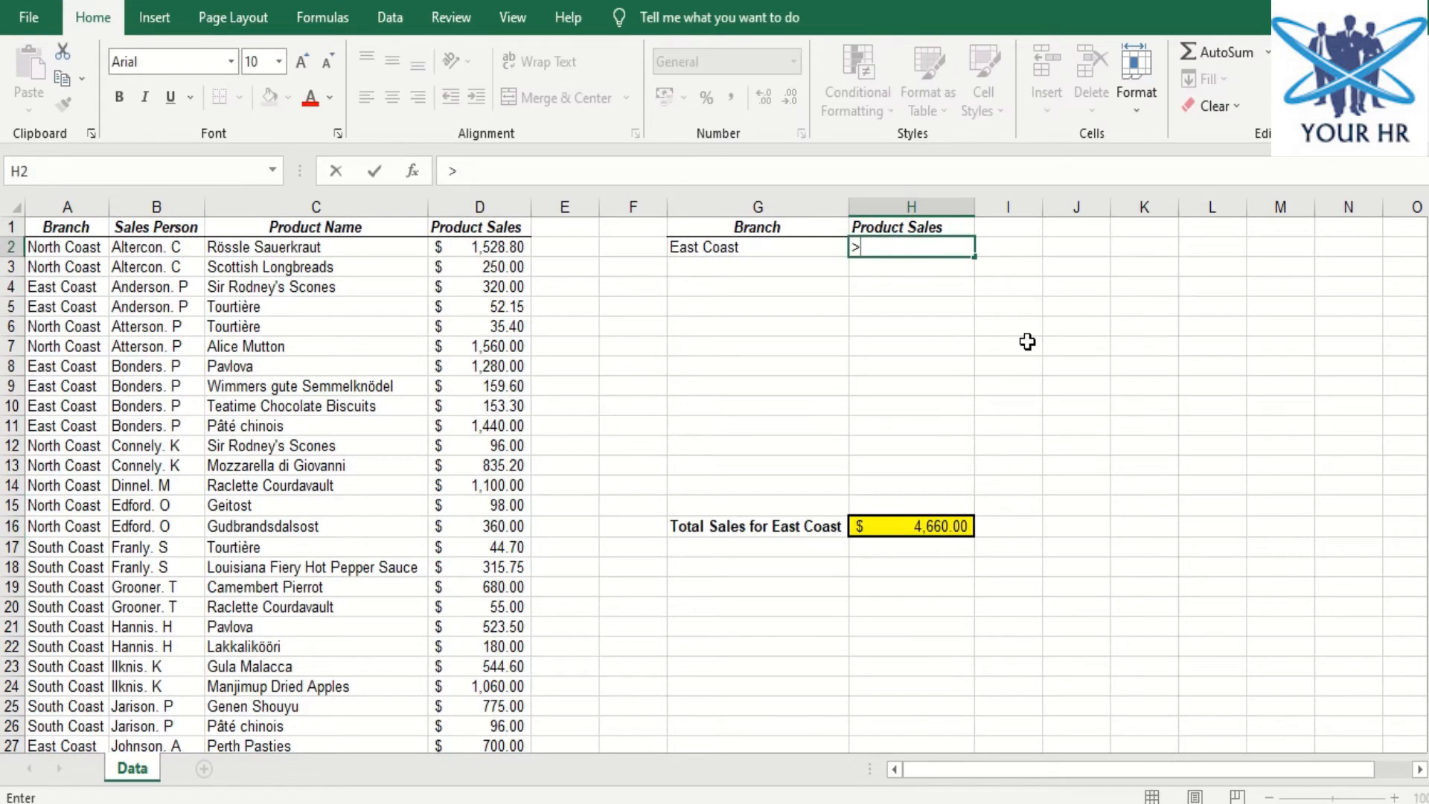
{"action": "type", "text": "900"}
{"action": "key", "text": "Return"}
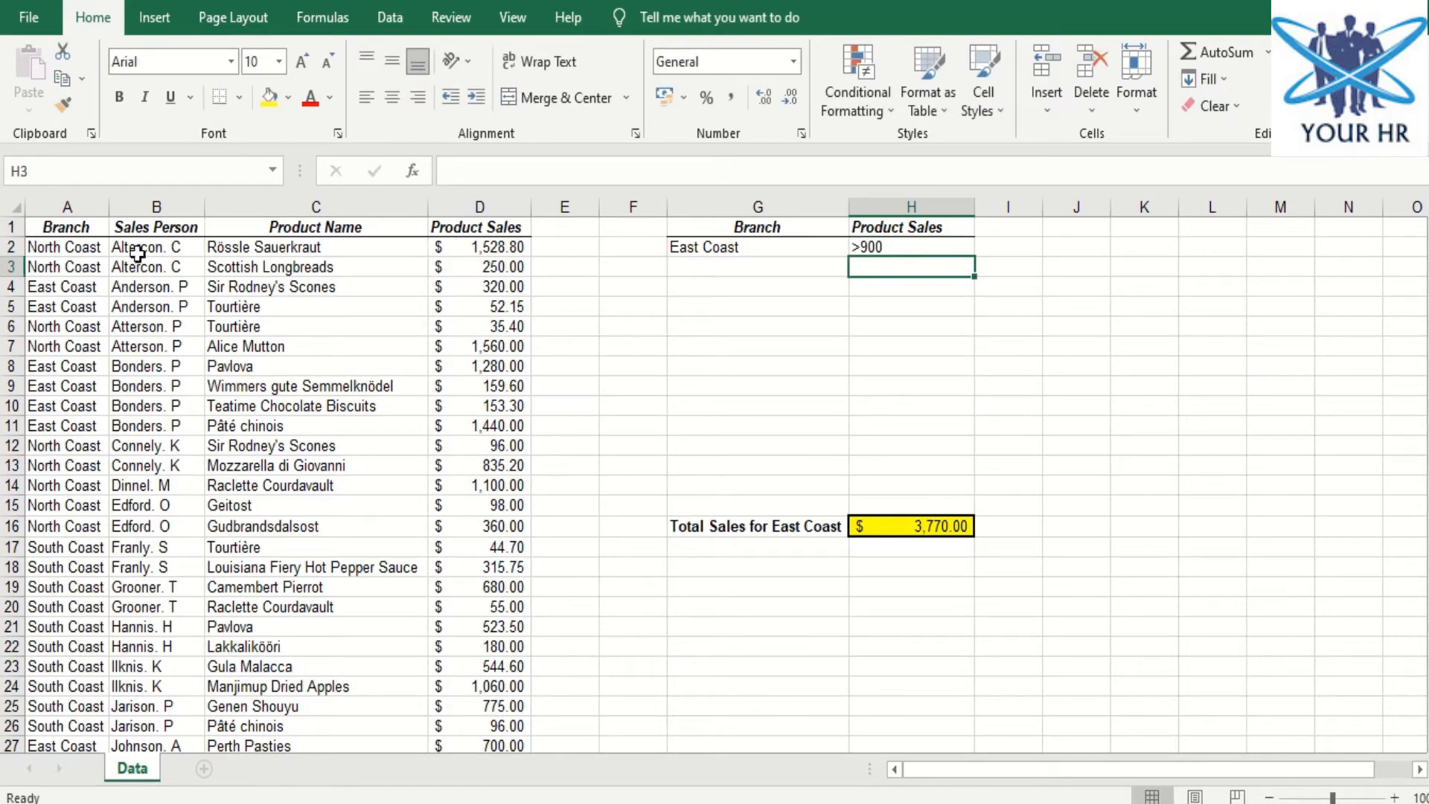
Copy North Coast from A2 into the Branch criterion cell G2
{"action": "left_click", "coordinate": [63, 251]}
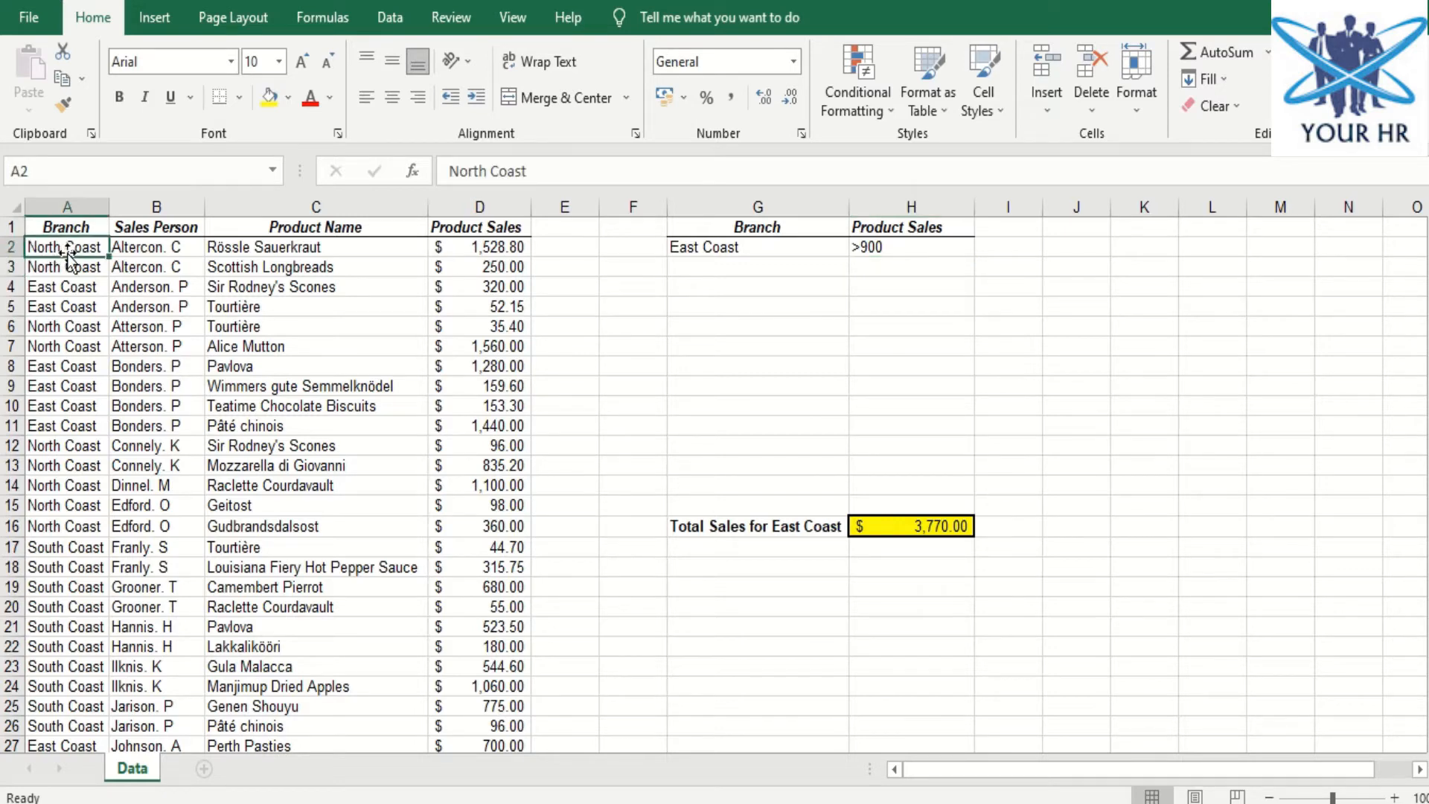
{"action": "key", "text": "ctrl+c"}
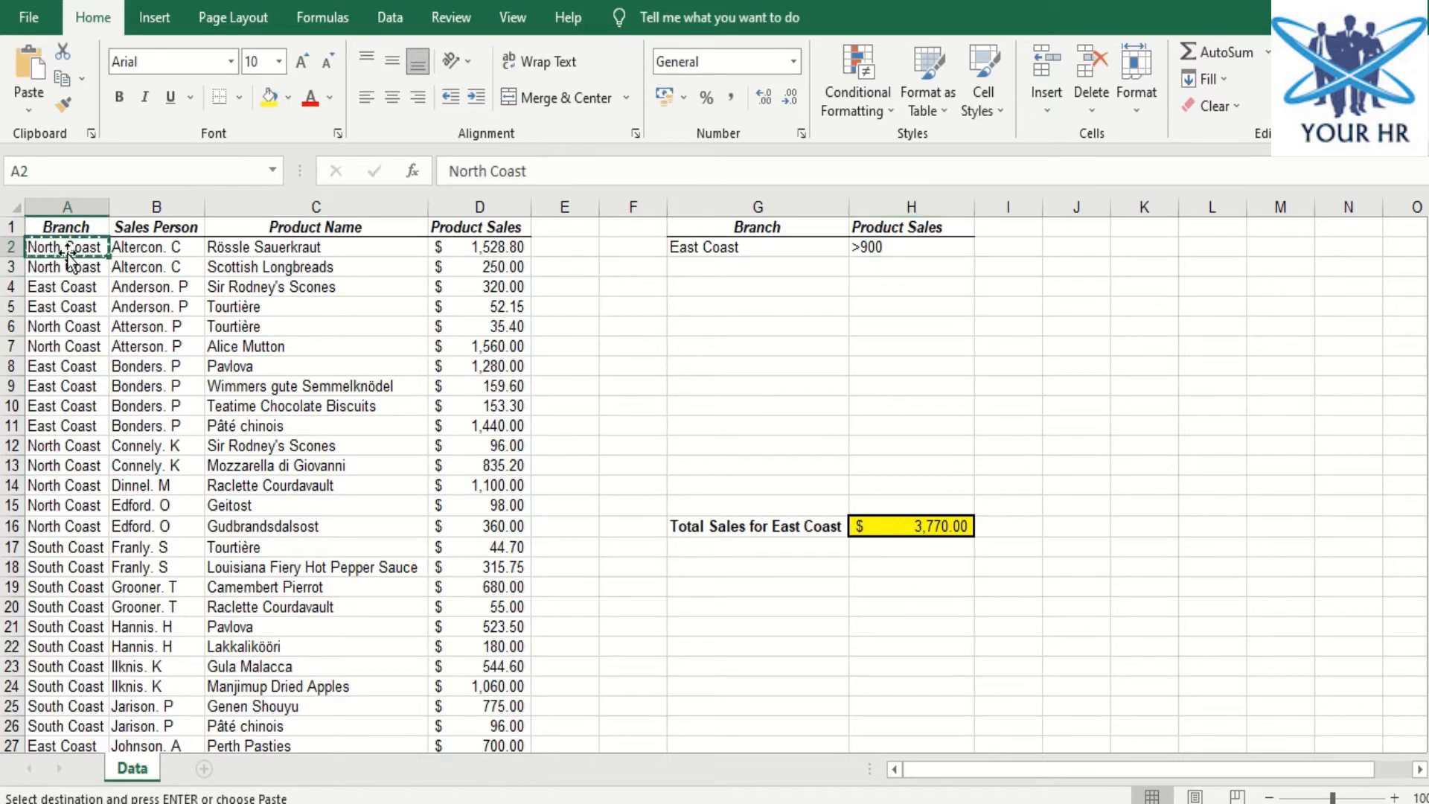
{"action": "left_click", "coordinate": [756, 248]}
{"action": "key", "text": "ctrl+v"}
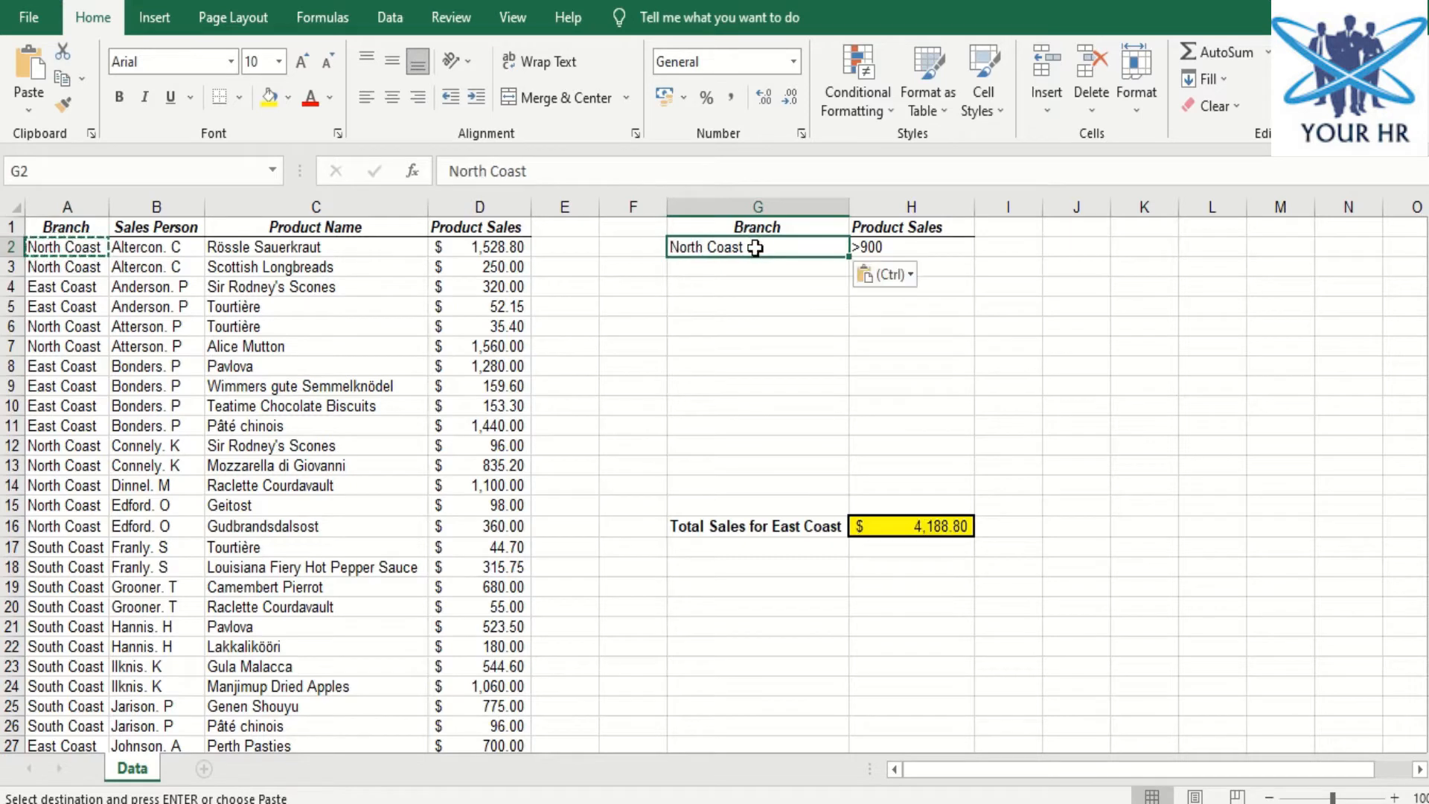
{"action": "left_click", "coordinate": [1001, 480]}
{"action": "left_click", "coordinate": [1069, 425]}
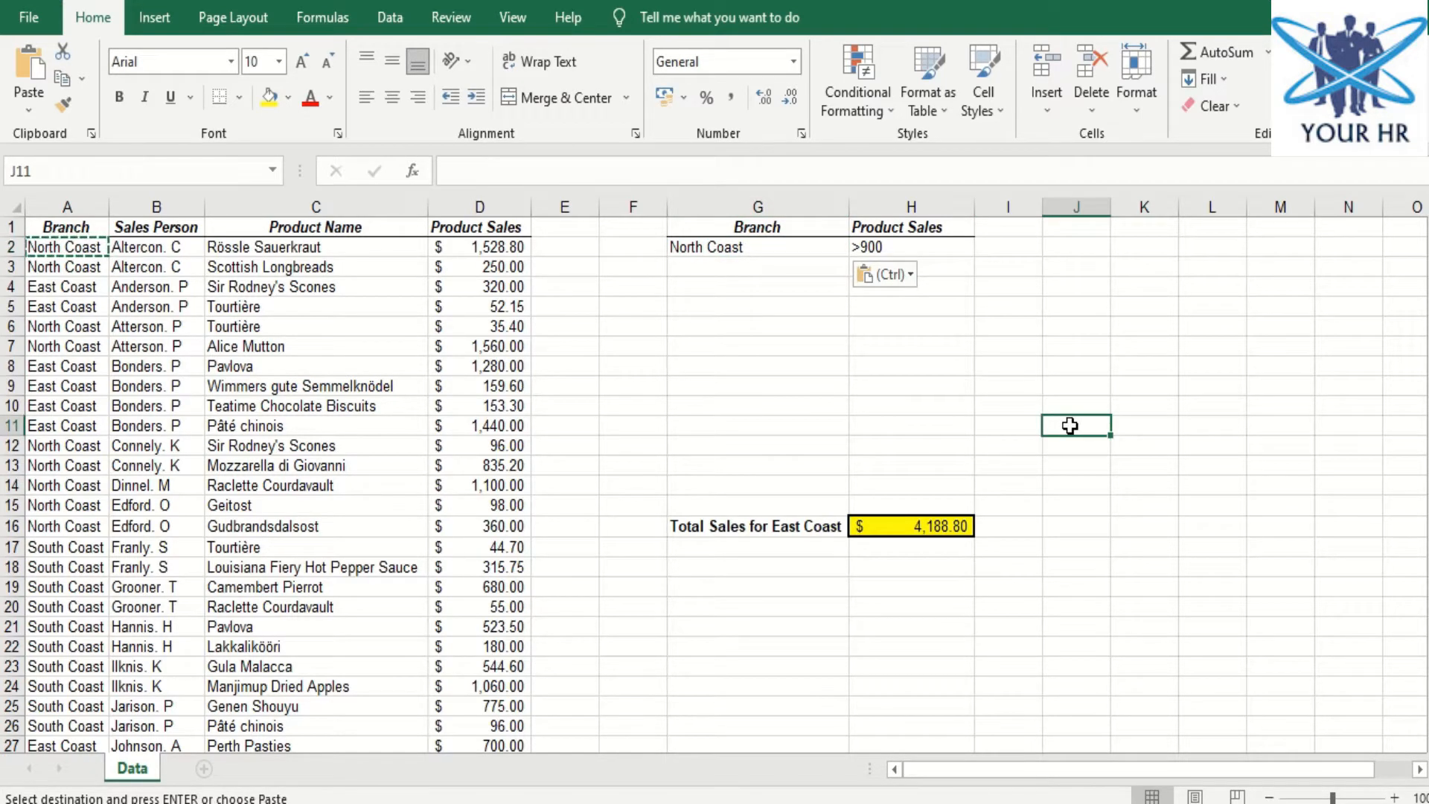
{"action": "left_click", "coordinate": [617, 417]}
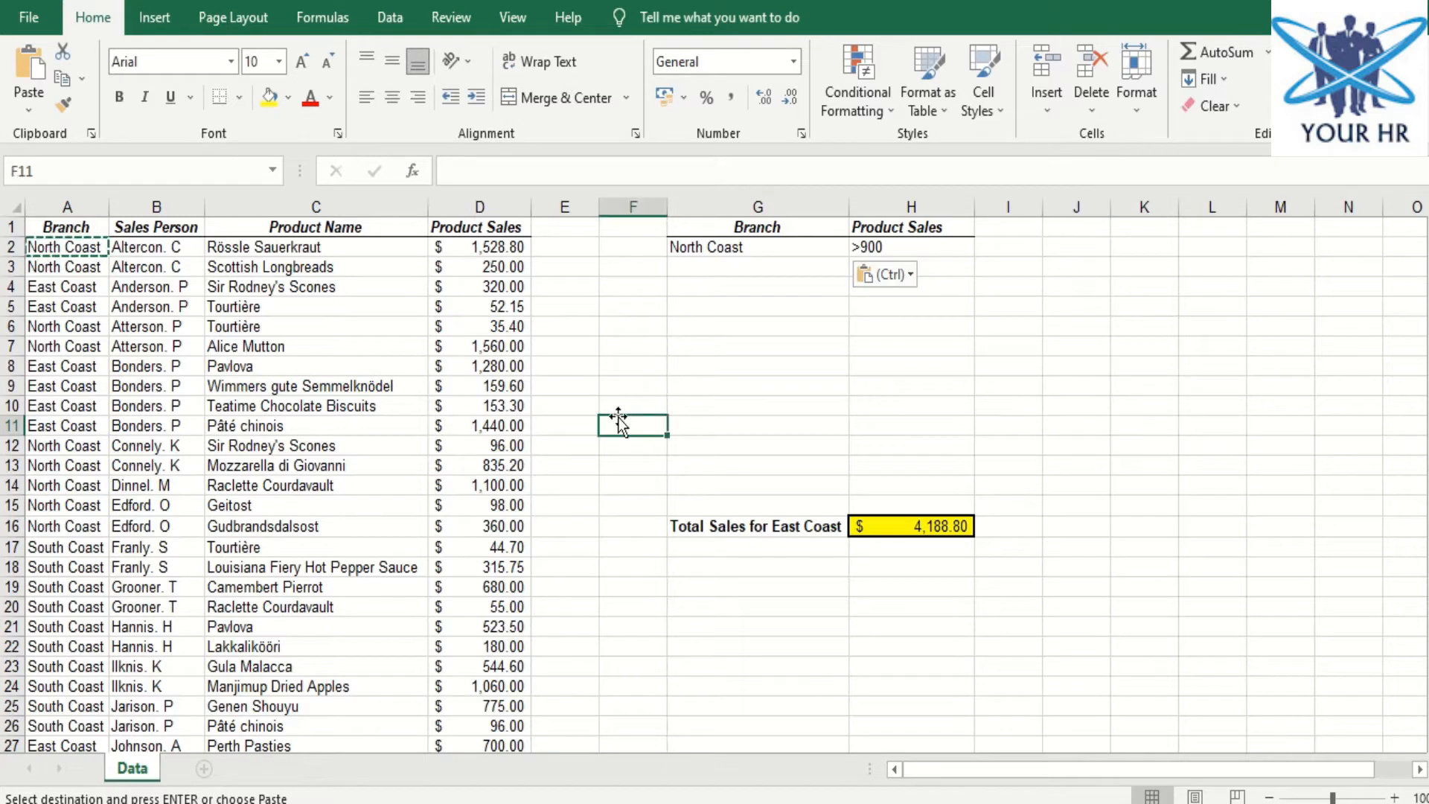
{"action": "key", "text": "Escape"}
{"action": "left_click", "coordinate": [920, 416]}
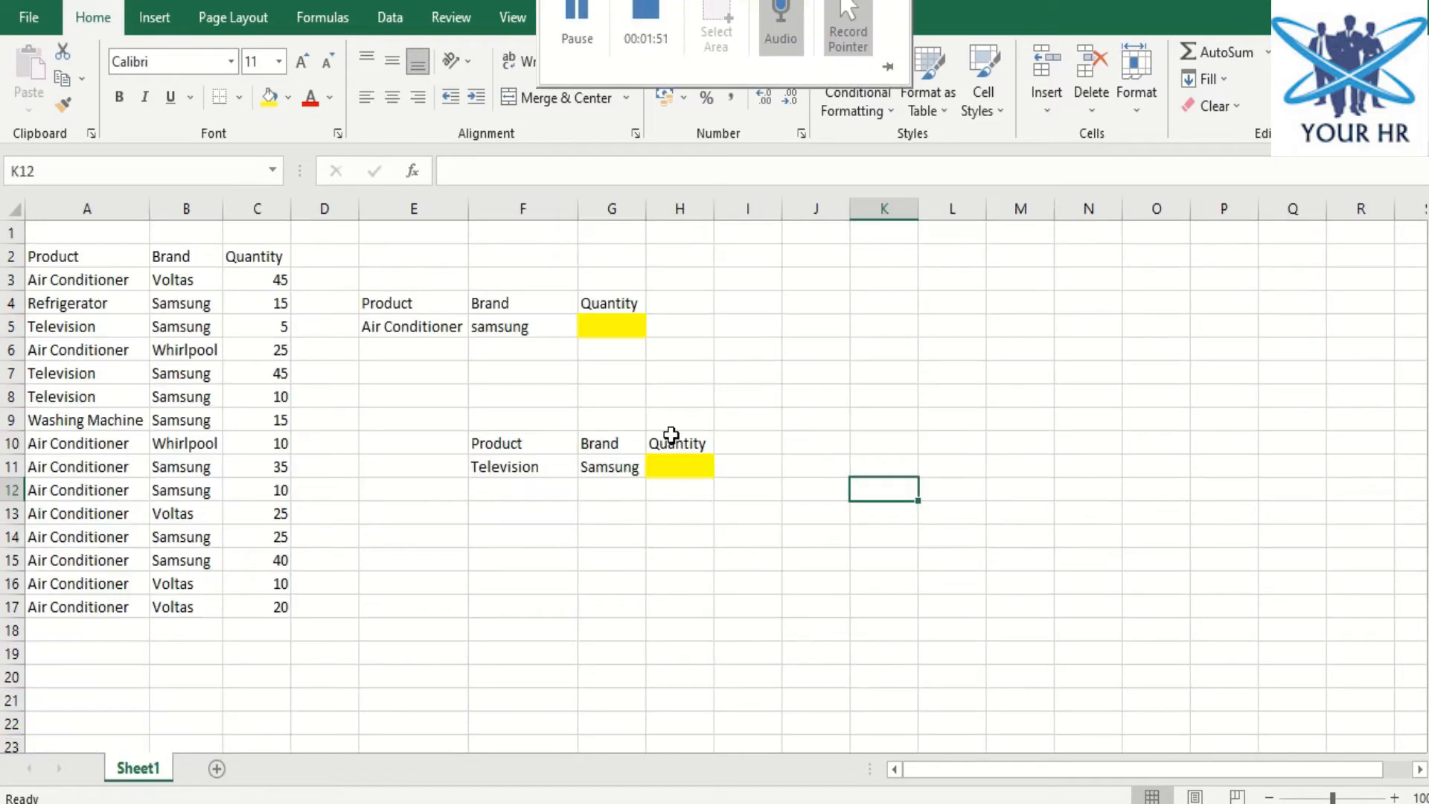
Switch to the d-sum workbook and review the order table A4:D8 and its order id and quantity criteria in A1:B2
{"action": "left_click", "coordinate": [649, 802]}
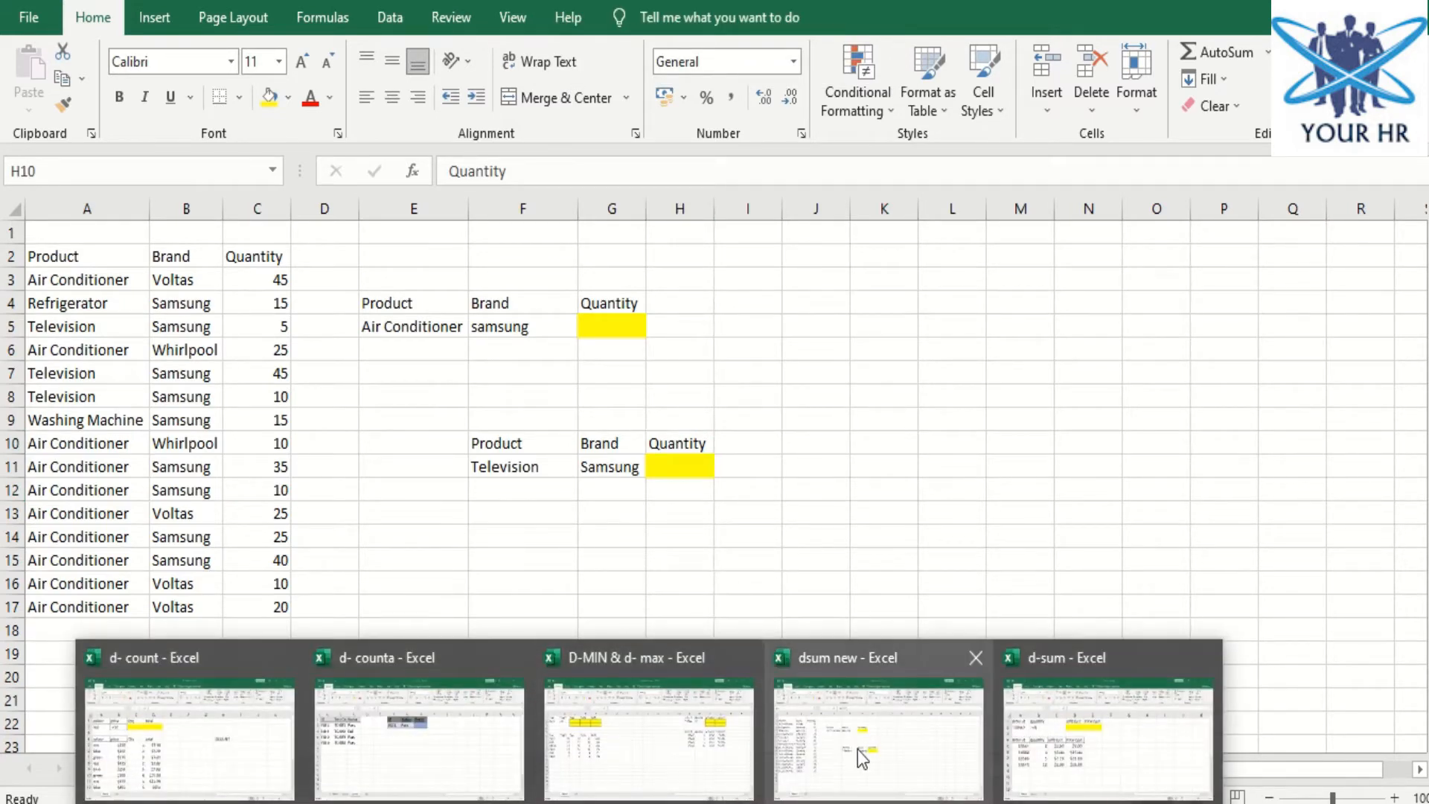
{"action": "left_click", "coordinate": [1071, 748]}
{"action": "left_click", "coordinate": [766, 571]}
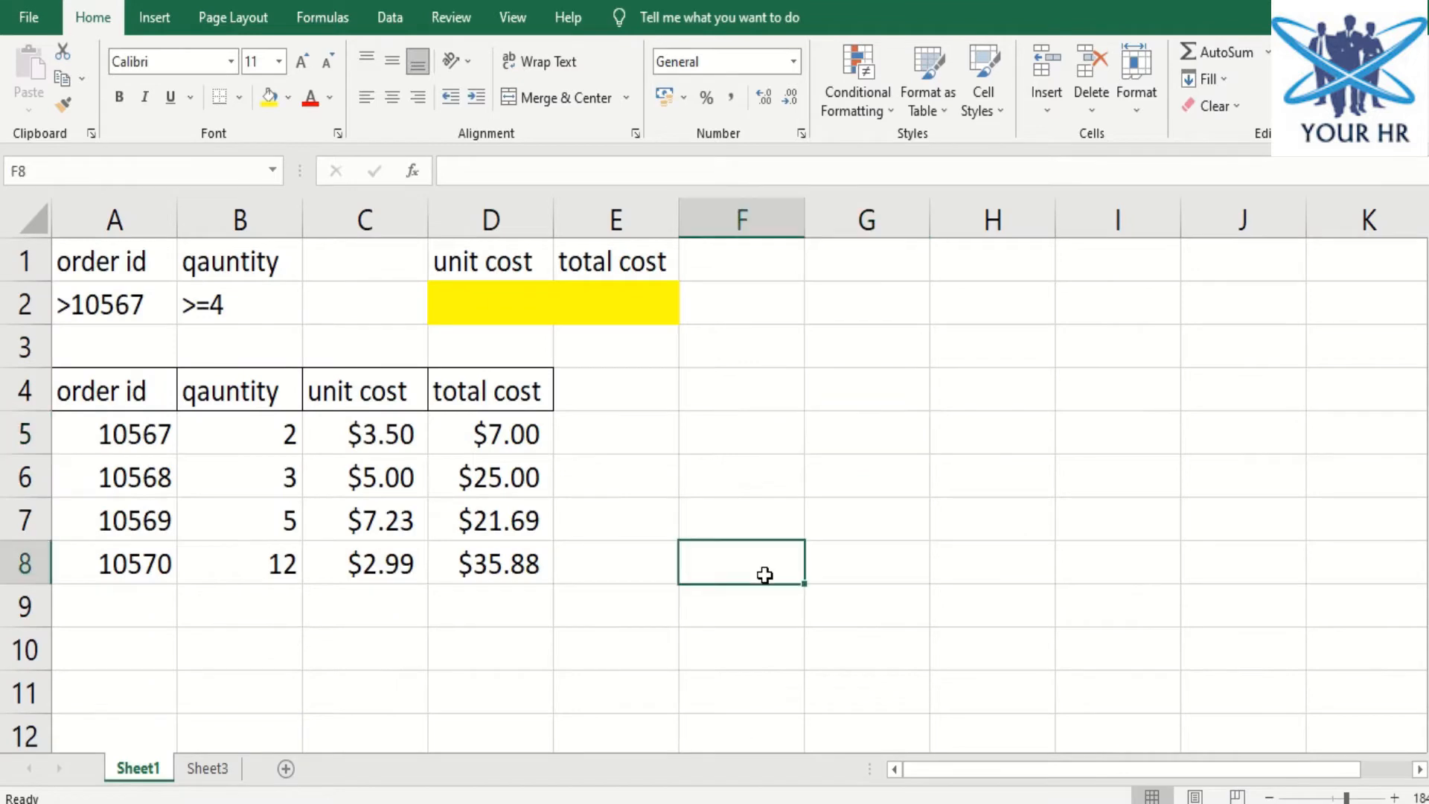
{"action": "left_click_drag", "start_coordinate": [96, 390], "coordinate": [481, 551]}
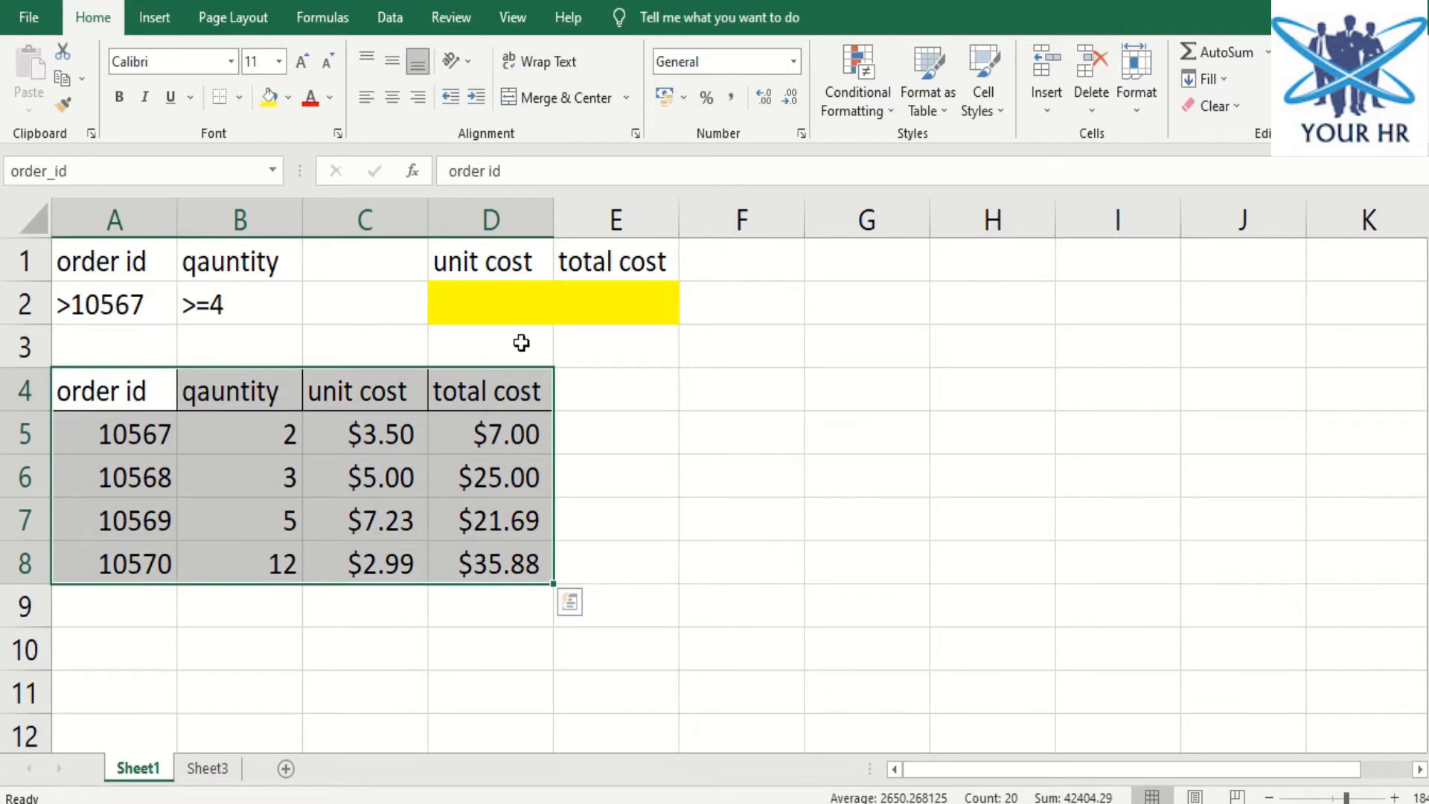
{"action": "left_click_drag", "start_coordinate": [99, 257], "coordinate": [230, 281]}
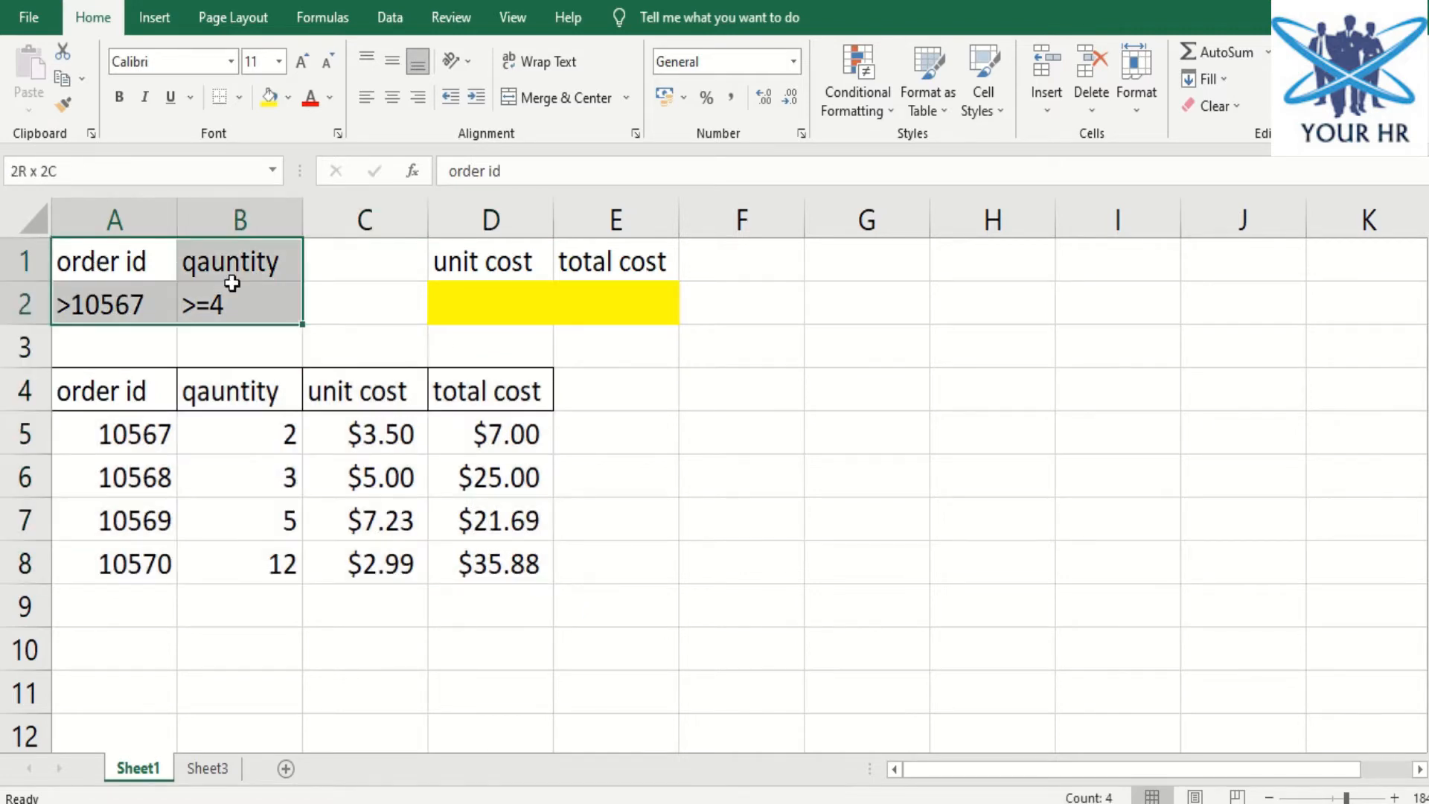
{"action": "left_click", "coordinate": [81, 306]}
{"action": "left_click", "coordinate": [227, 302]}
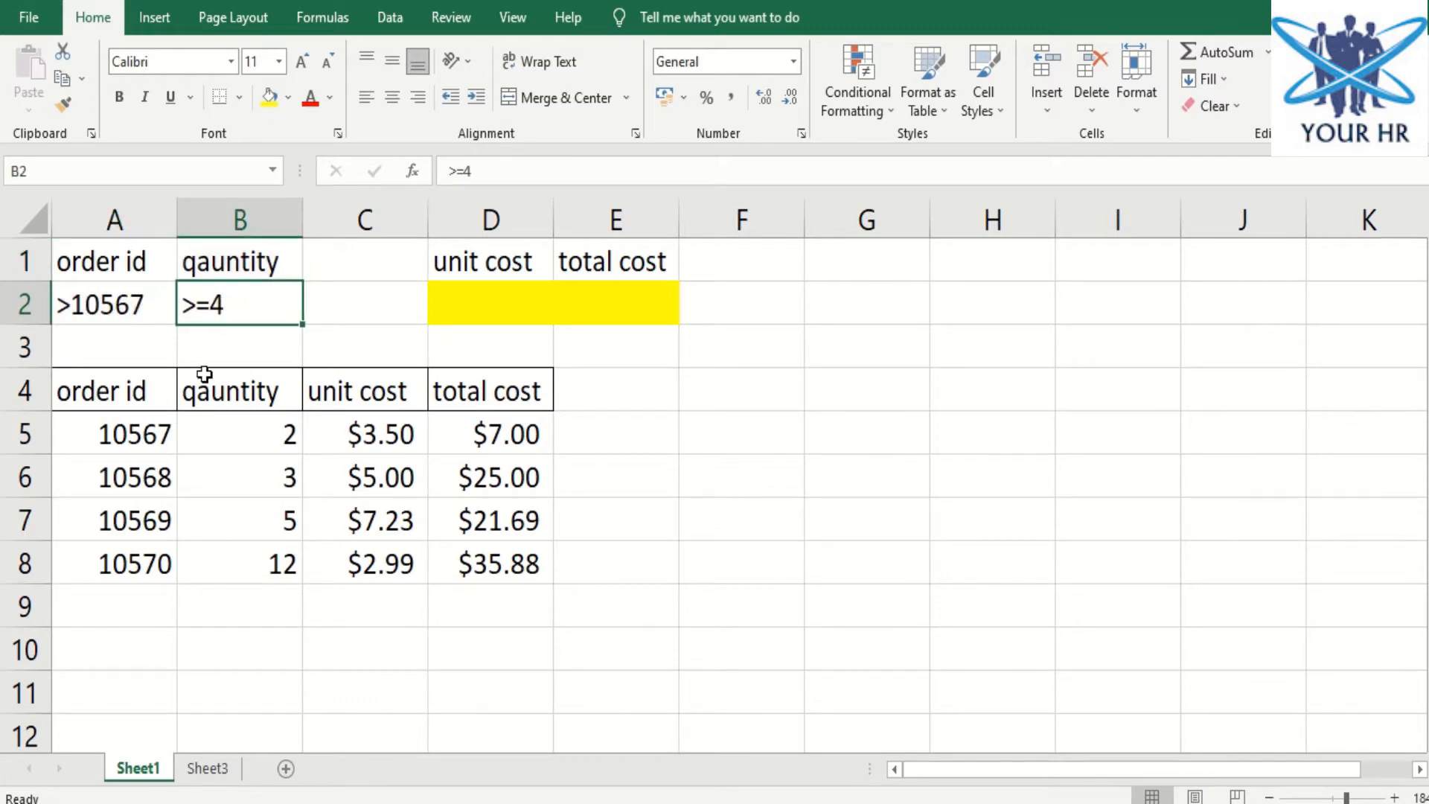
Enter a DSUM formula in D2 with order table A4:D8 as database, unit cost header C4 as field and A1:B2 as criteria
{"action": "left_click", "coordinate": [506, 305]}
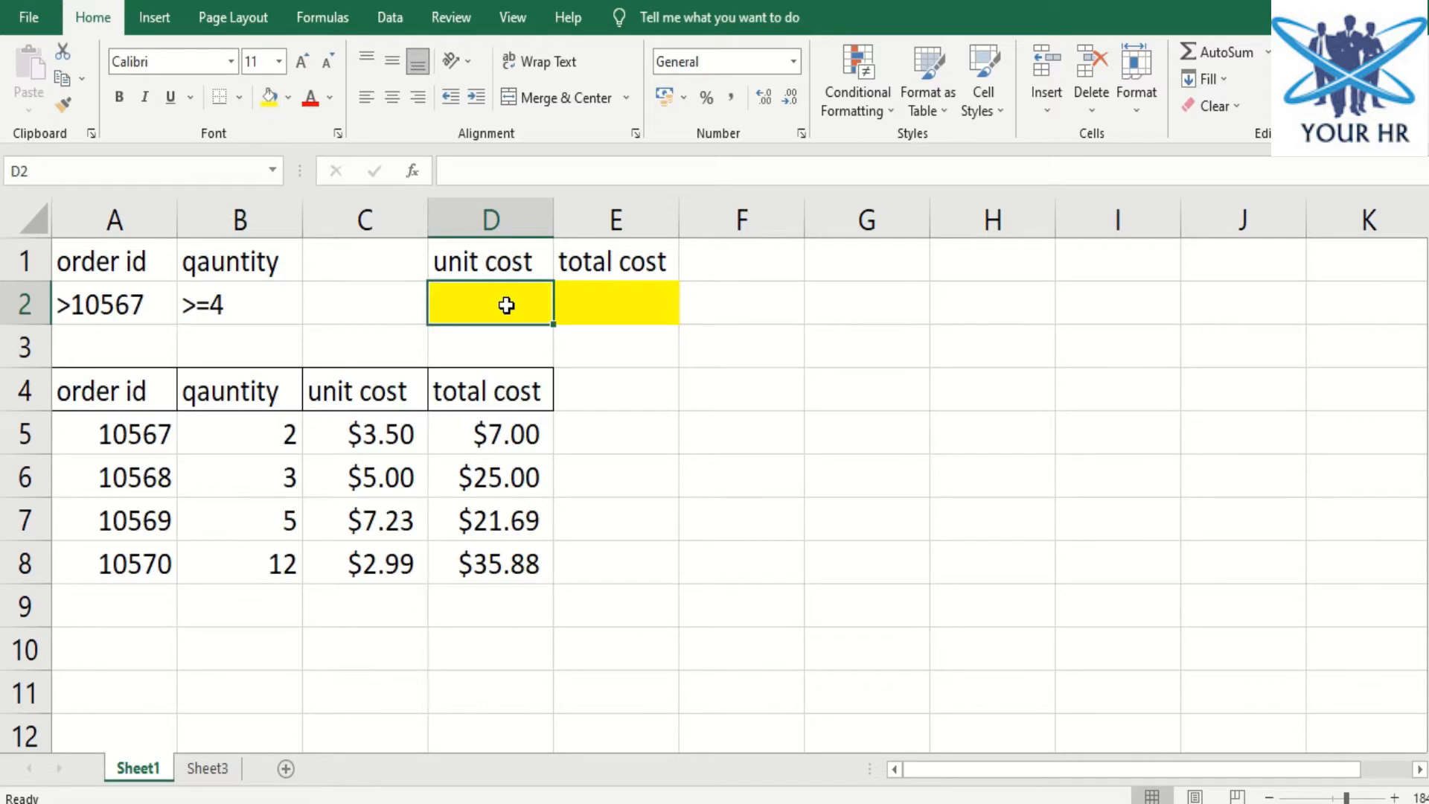
{"action": "type", "text": "="}
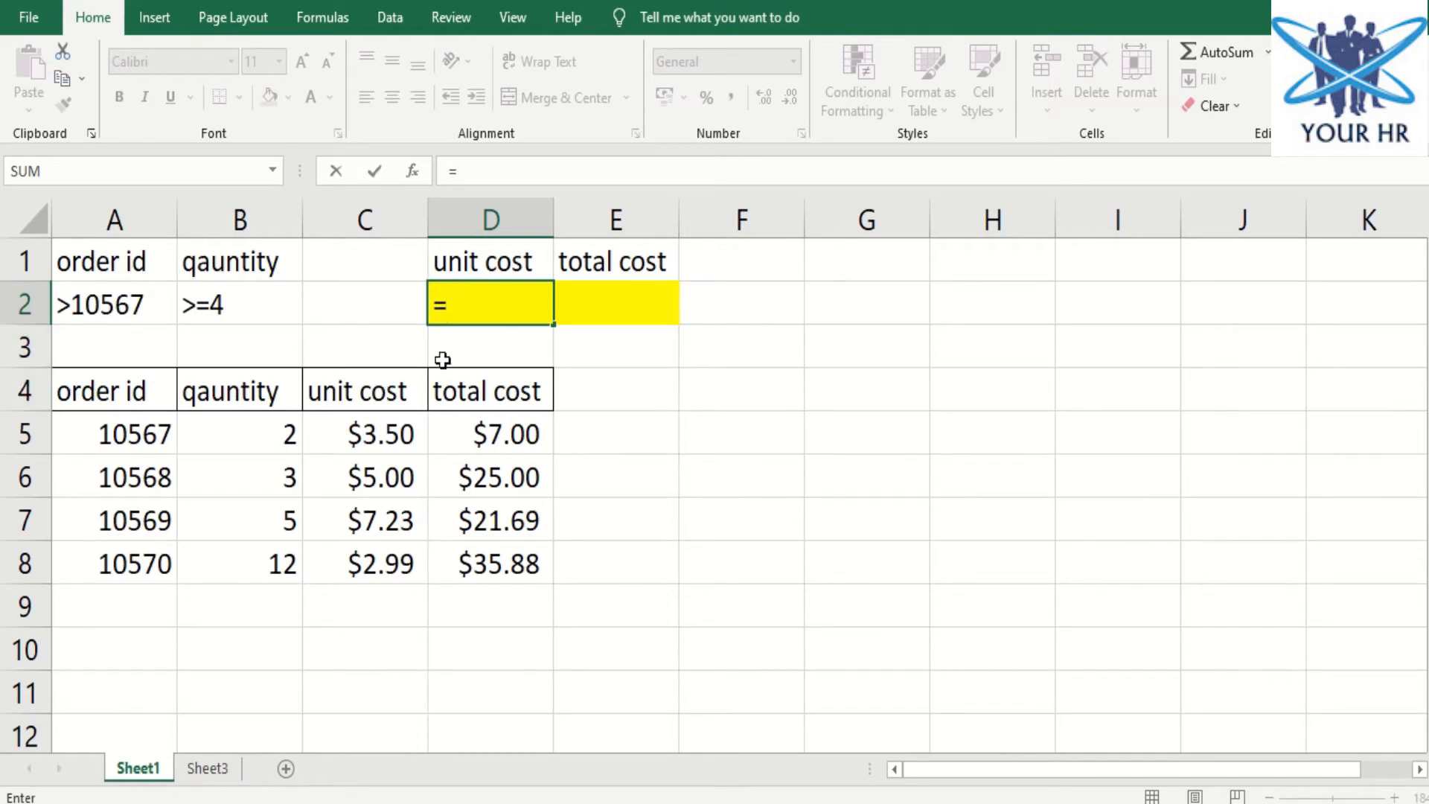
{"action": "type", "text": "dsum"}
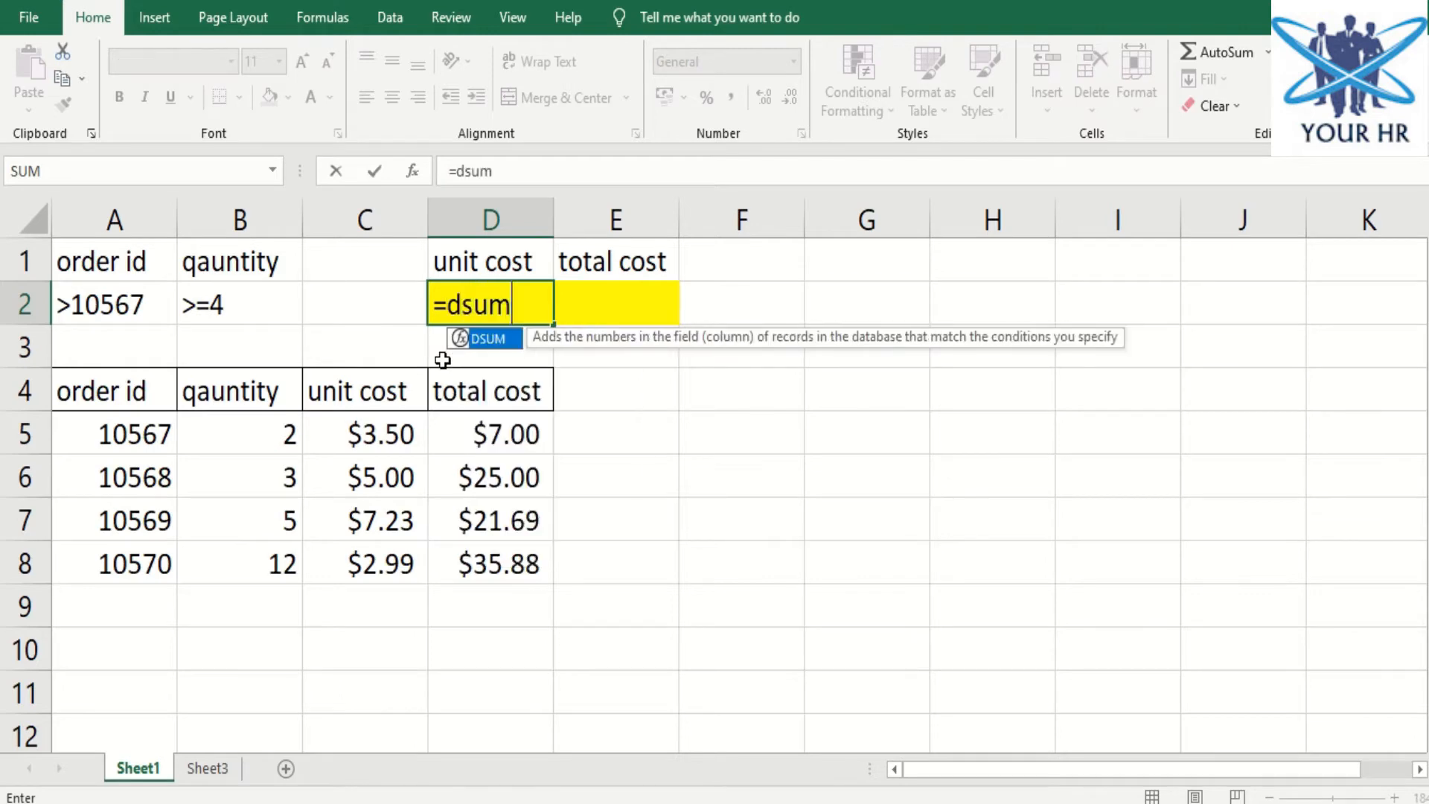
{"action": "key", "text": "Tab"}
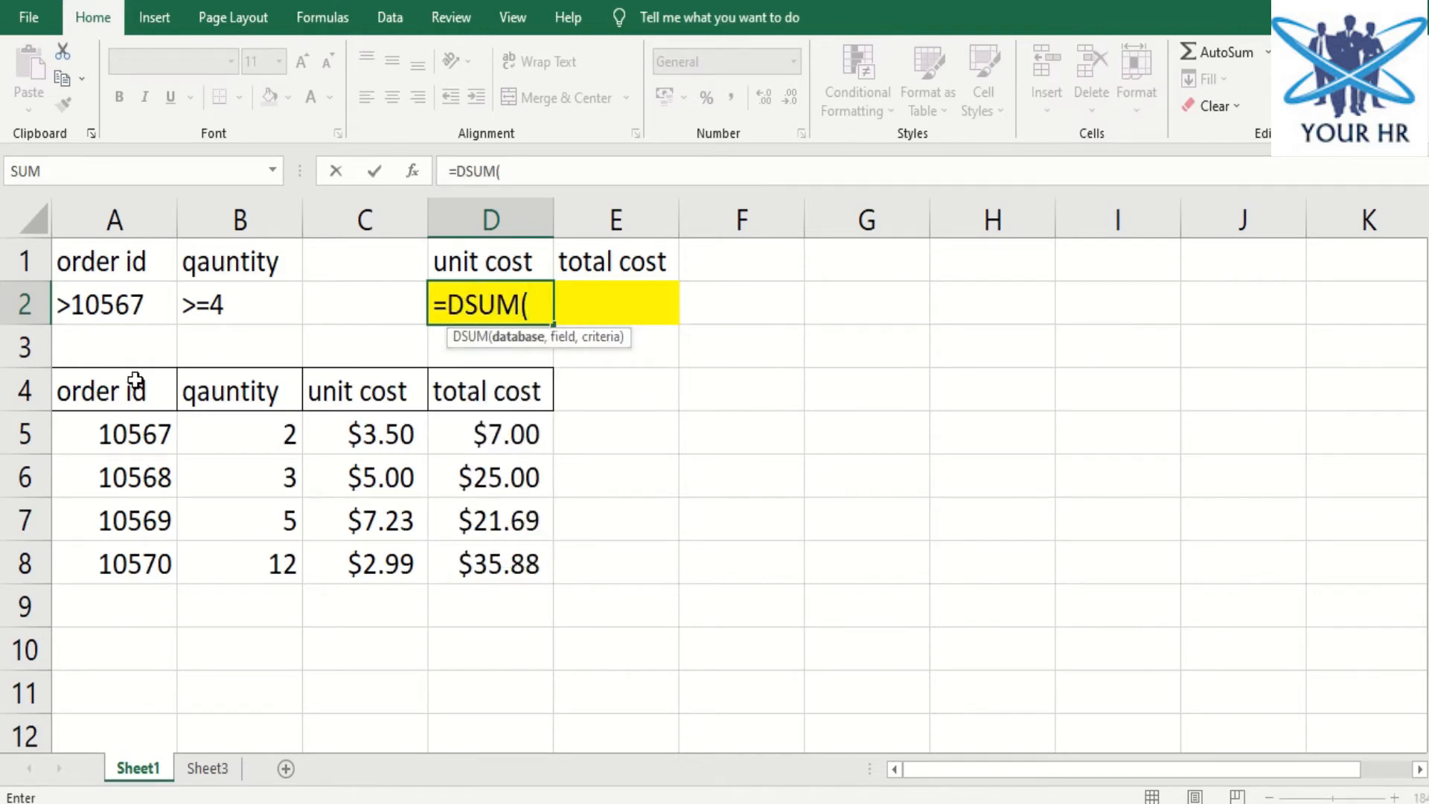
{"action": "left_click_drag", "start_coordinate": [134, 377], "coordinate": [453, 563]}
{"action": "type", "text": ","}
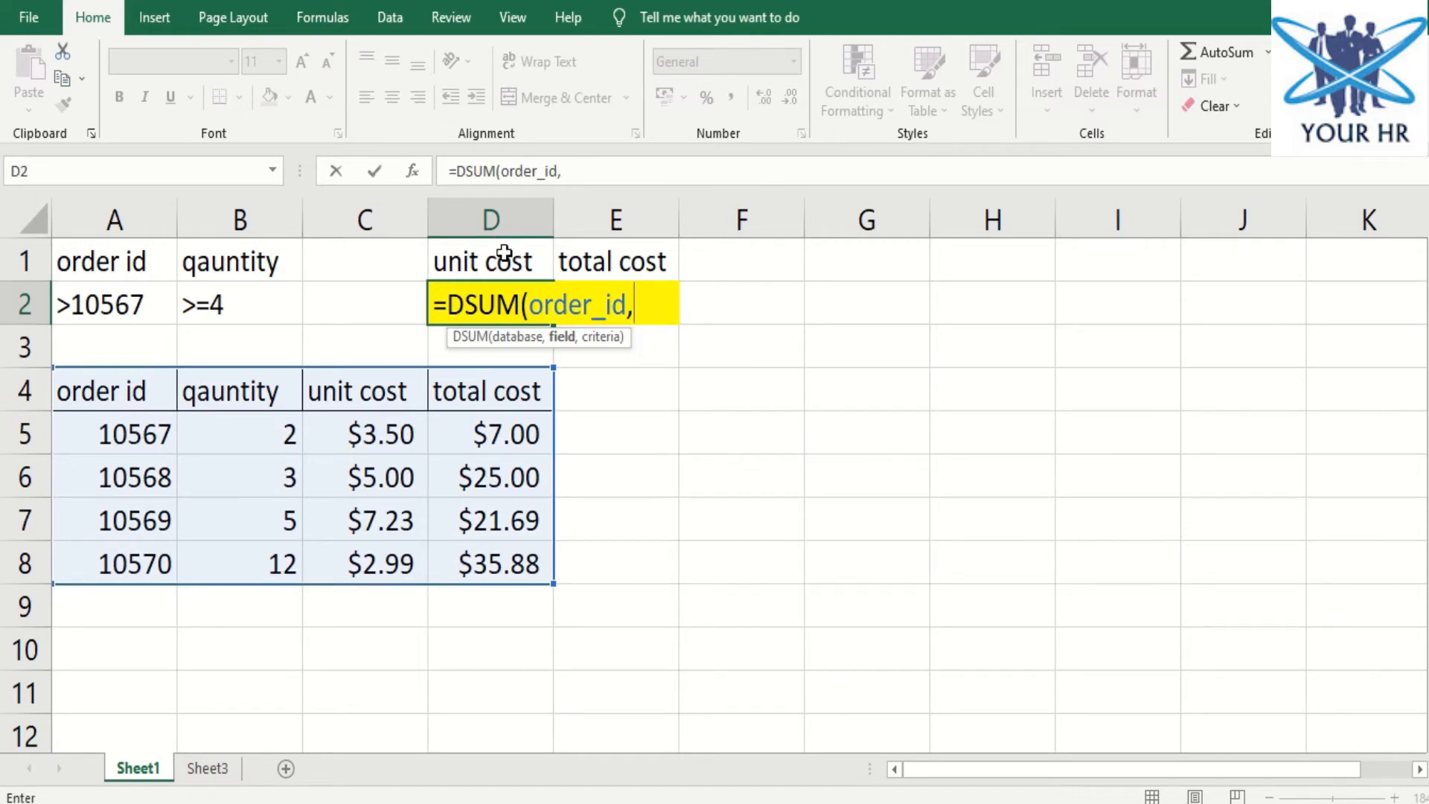
{"action": "left_click", "coordinate": [361, 390]}
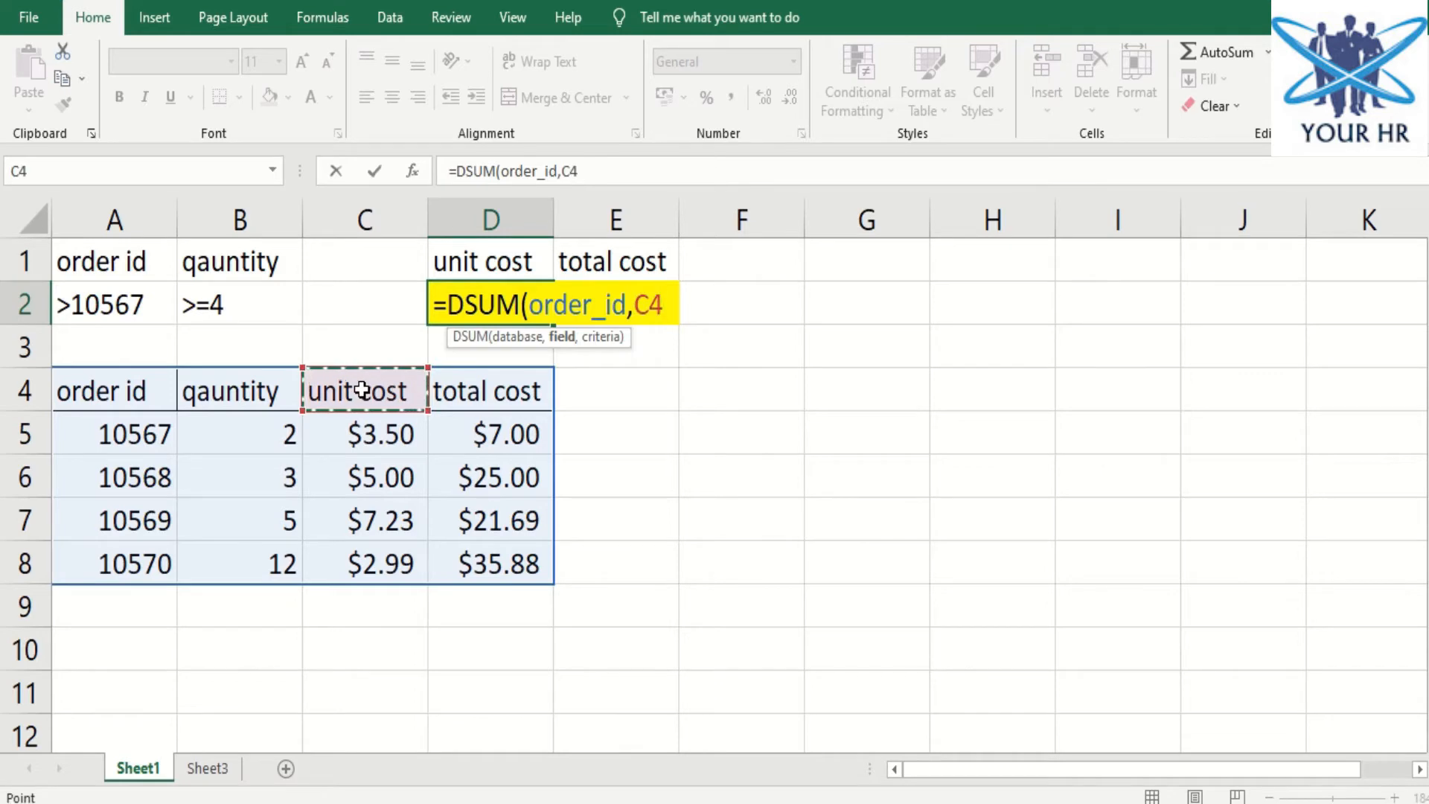
{"action": "type", "text": ","}
{"action": "left_click_drag", "start_coordinate": [132, 261], "coordinate": [197, 307]}
{"action": "type", "text": ")"}
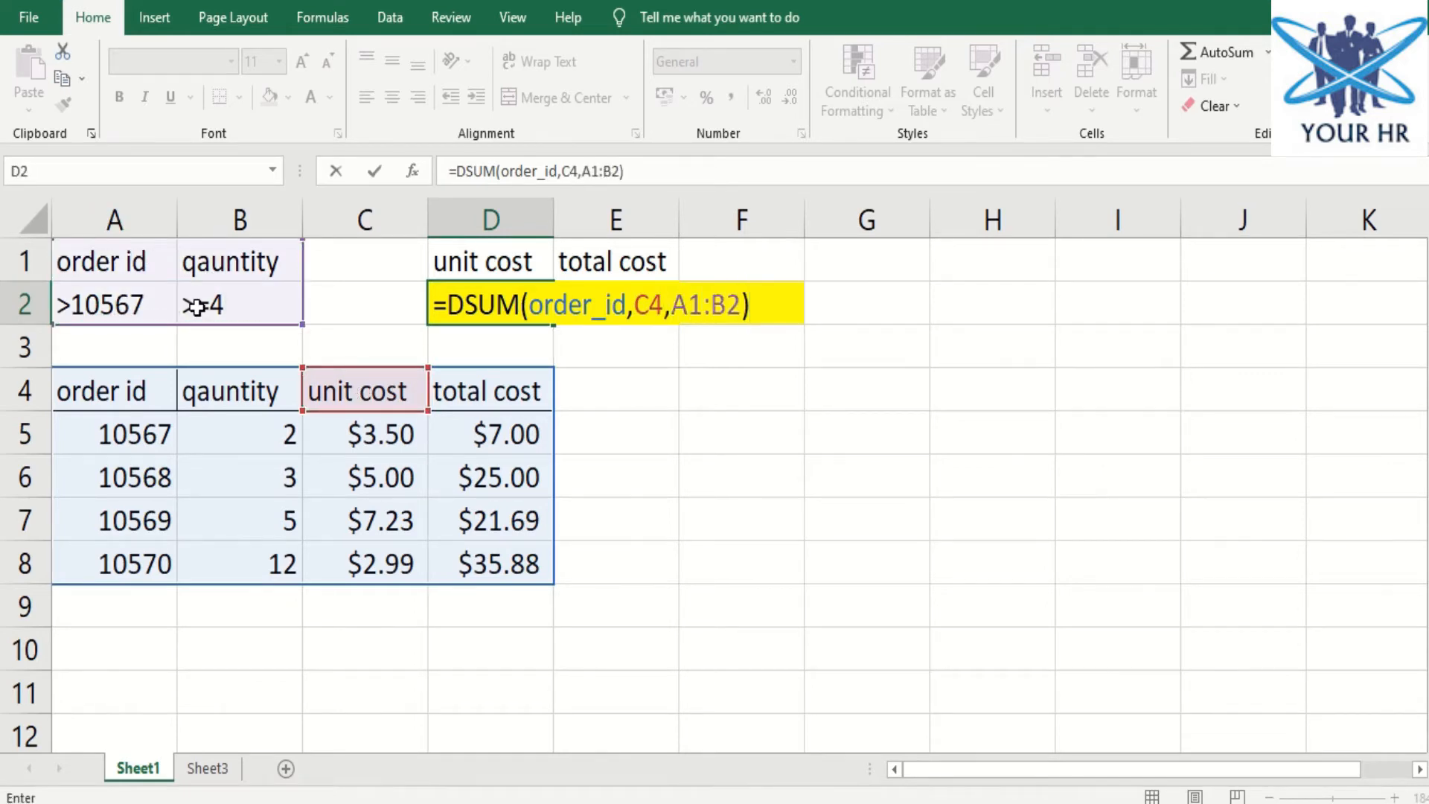
{"action": "key", "text": "Return"}
Enter a DSUM formula in E2 with order table A4:D8 as database, total cost header D4 as field and A1:B2 as criteria
{"action": "left_click", "coordinate": [643, 306]}
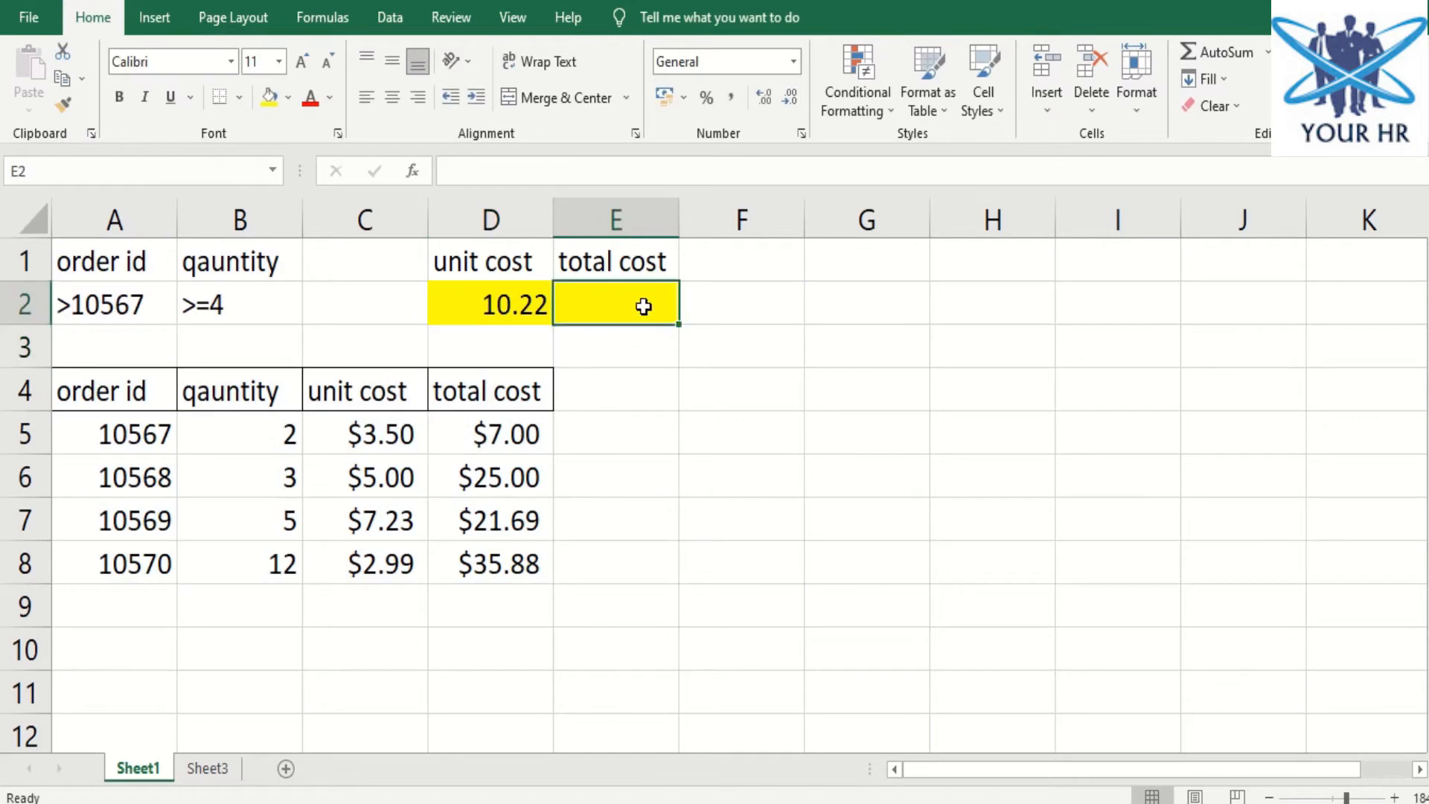
{"action": "type", "text": "=dsum"}
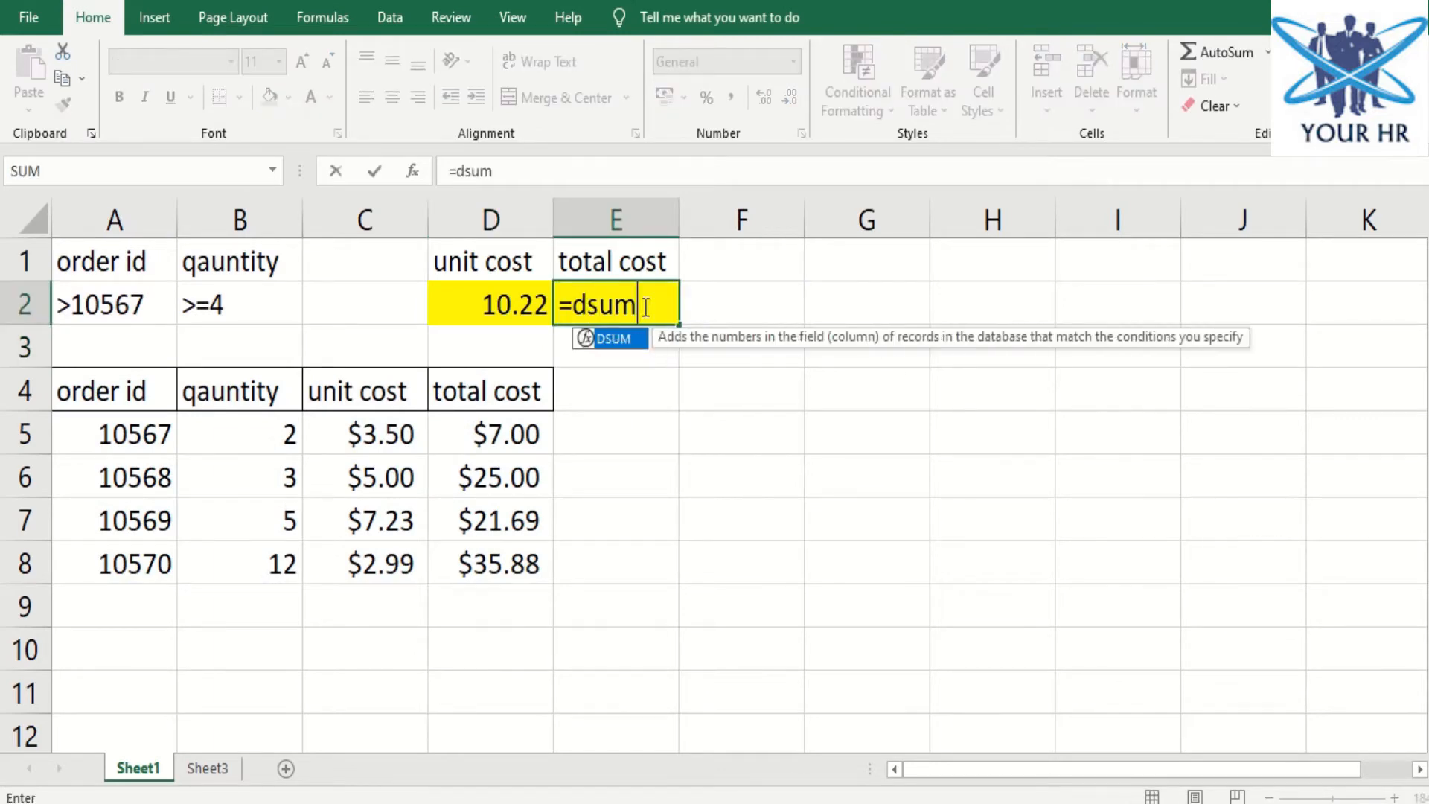
{"action": "key", "text": "Tab"}
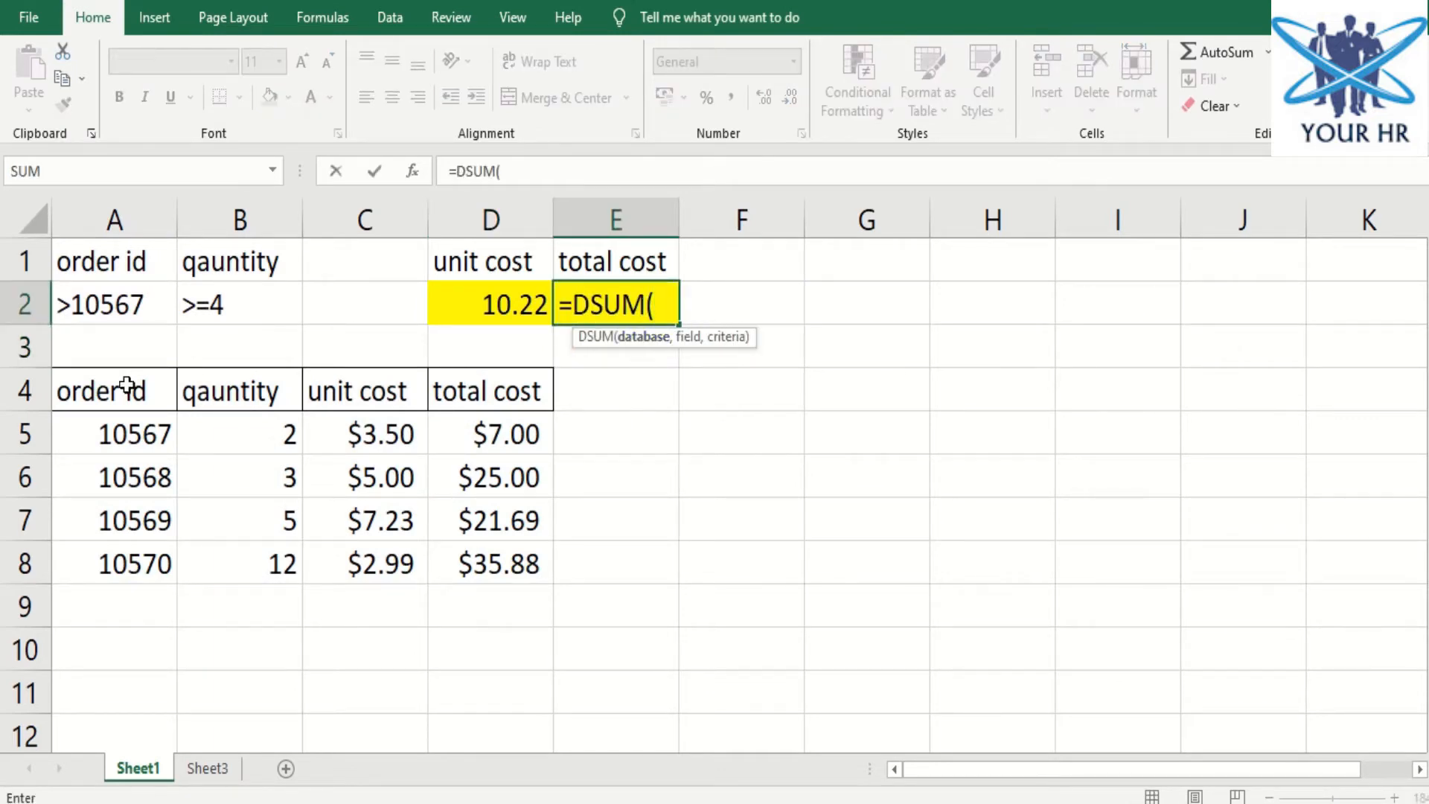
{"action": "left_click_drag", "start_coordinate": [123, 385], "coordinate": [455, 579]}
{"action": "type", "text": ","}
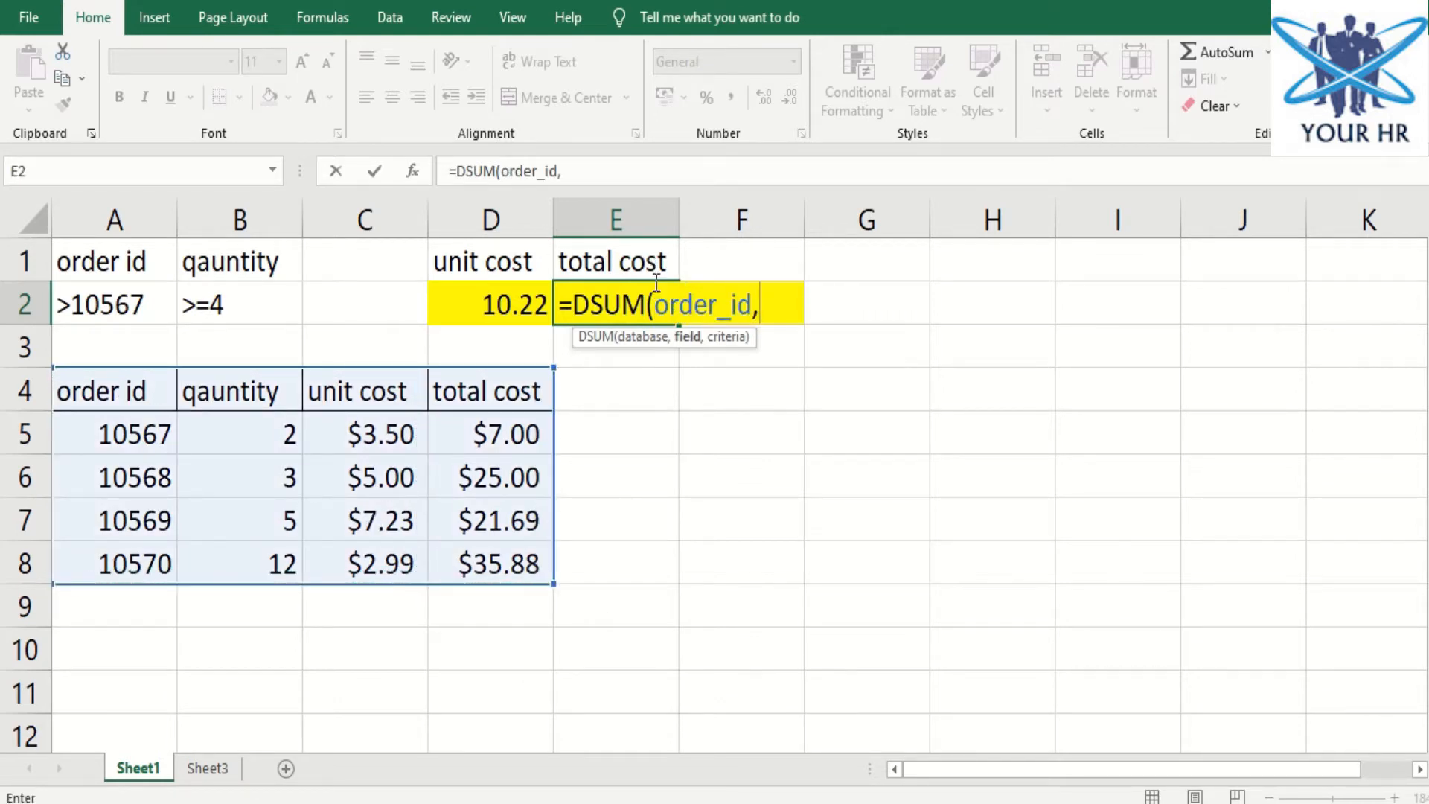
{"action": "left_click", "coordinate": [509, 391]}
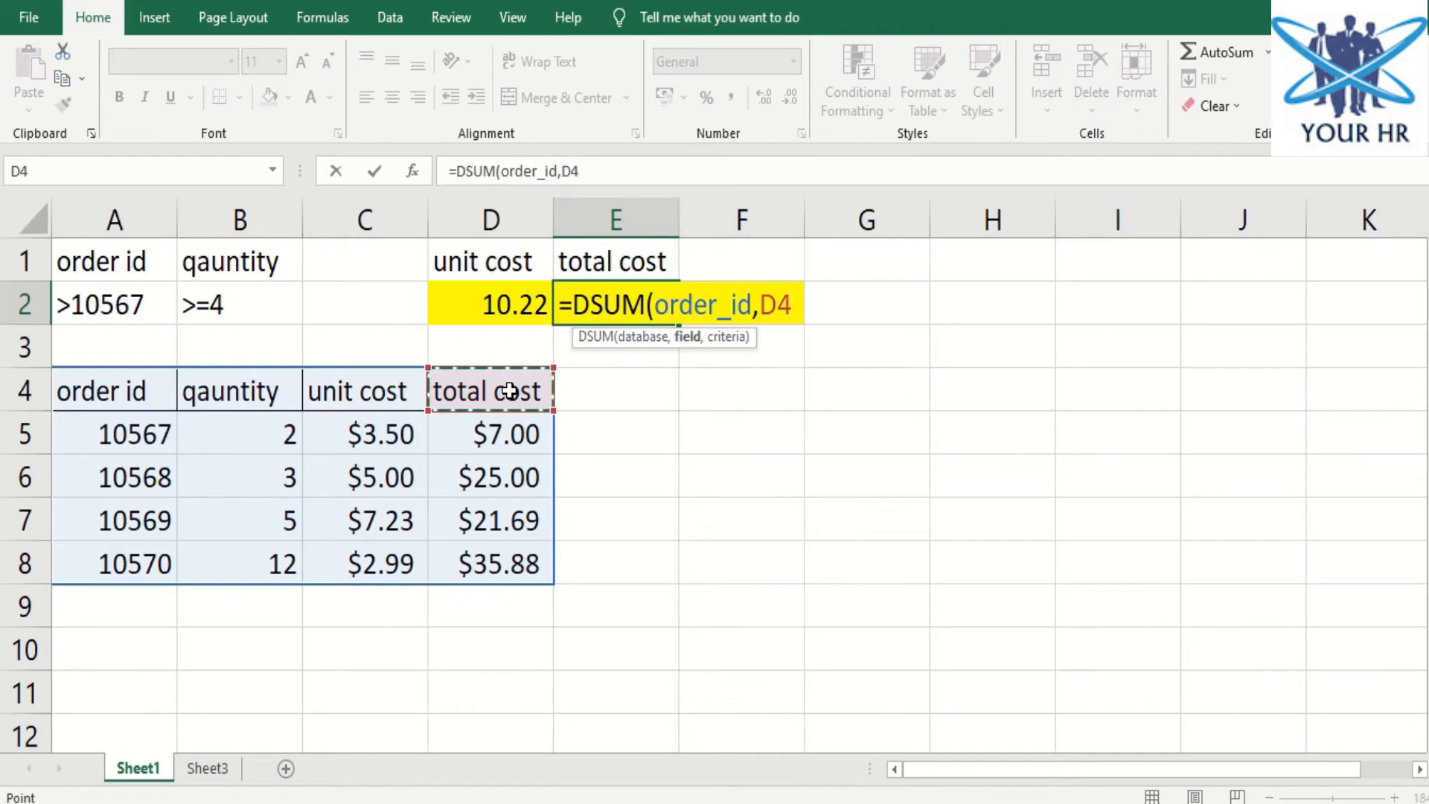
{"action": "type", "text": ","}
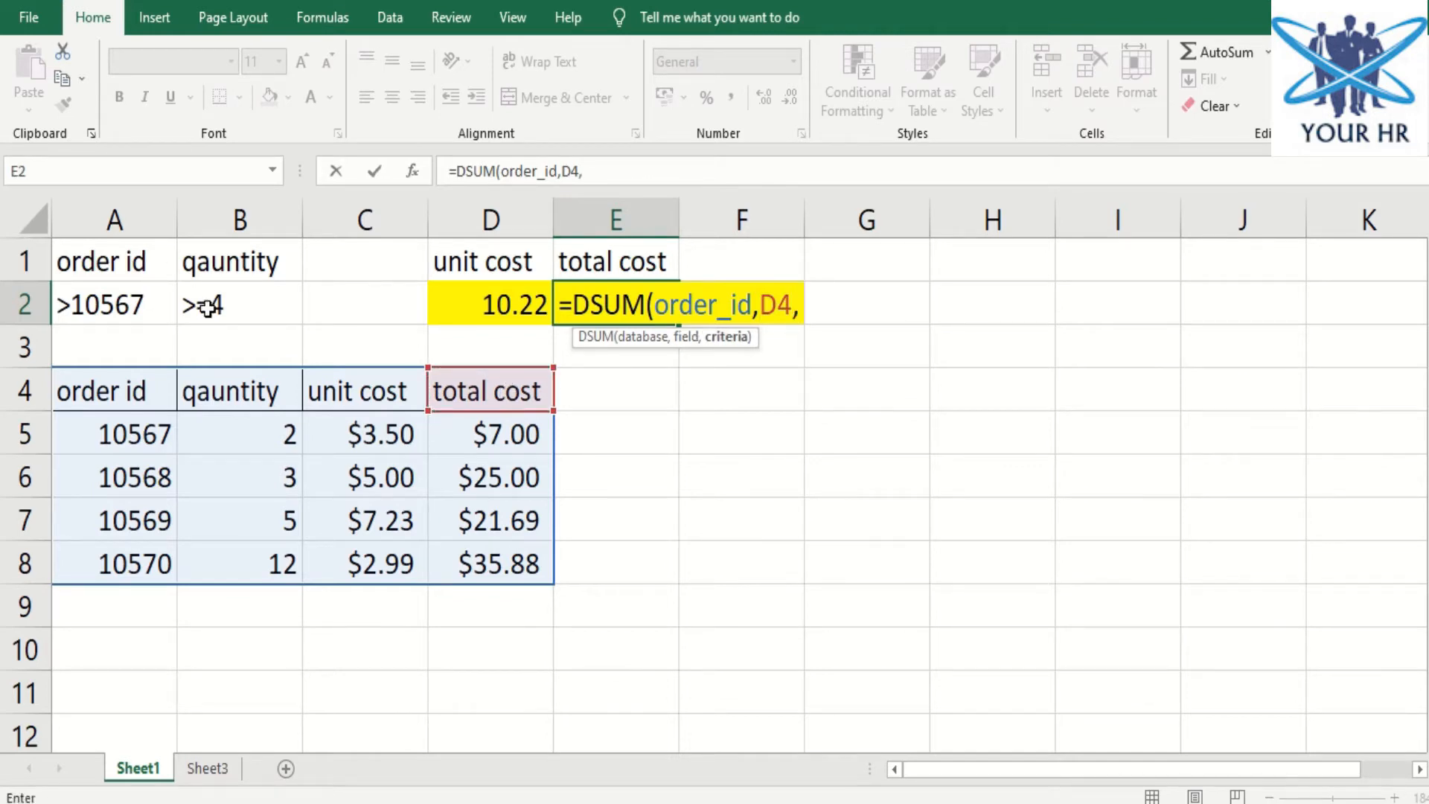
{"action": "left_click_drag", "start_coordinate": [173, 263], "coordinate": [214, 296]}
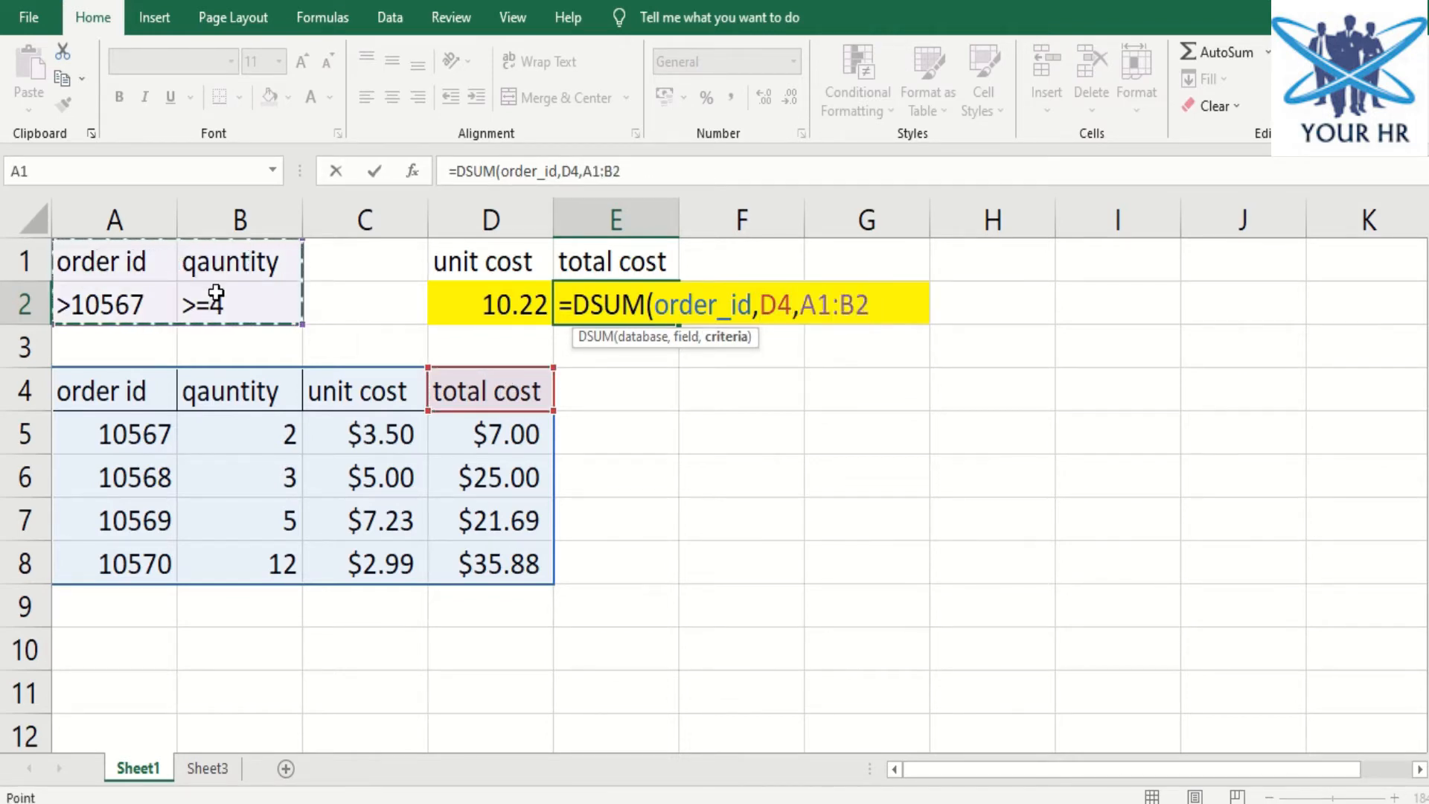
{"action": "type", "text": ")"}
{"action": "key", "text": "Return"}
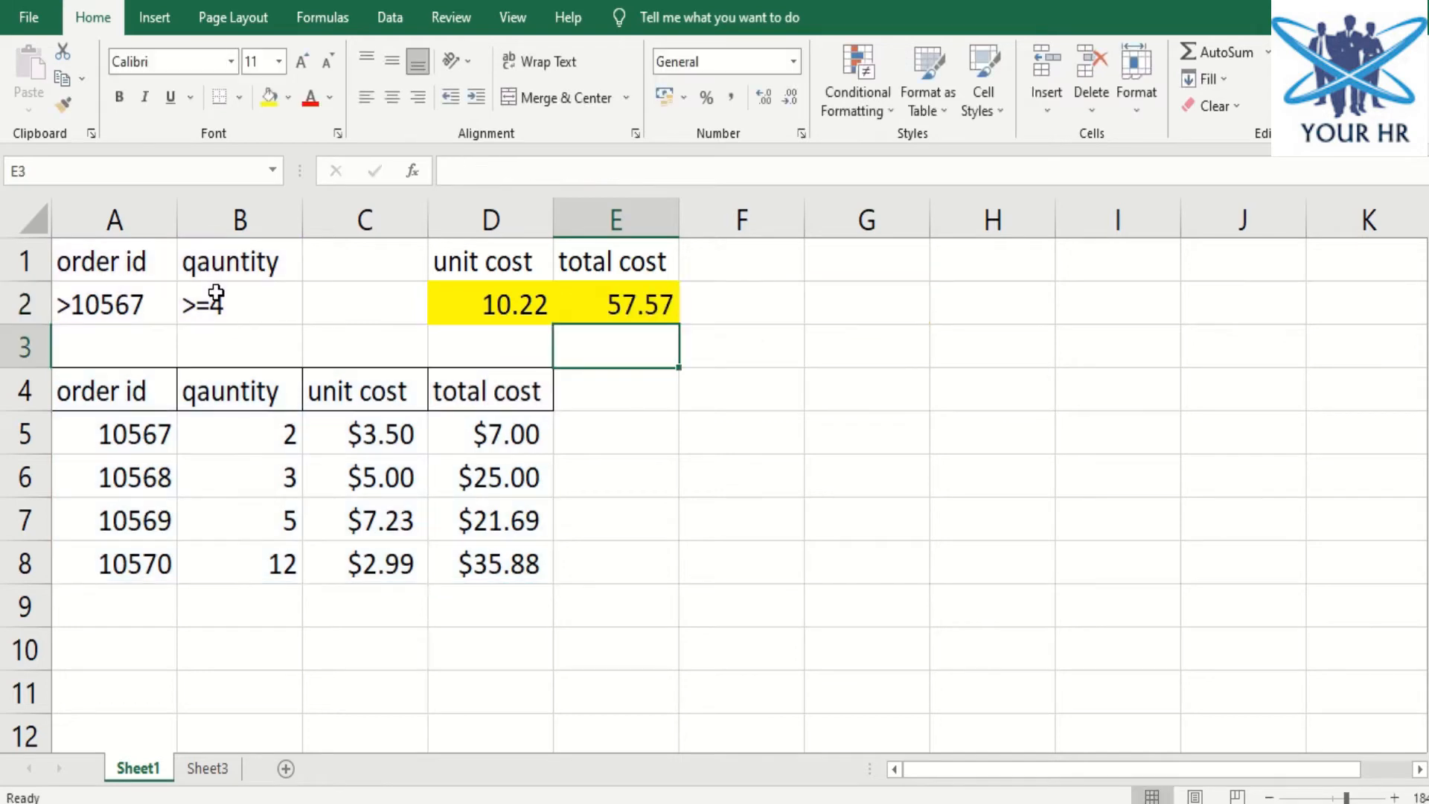
Switch to Sheet3 and review its colour and date columns
{"action": "left_click", "coordinate": [153, 510]}
{"action": "left_click", "coordinate": [239, 763]}
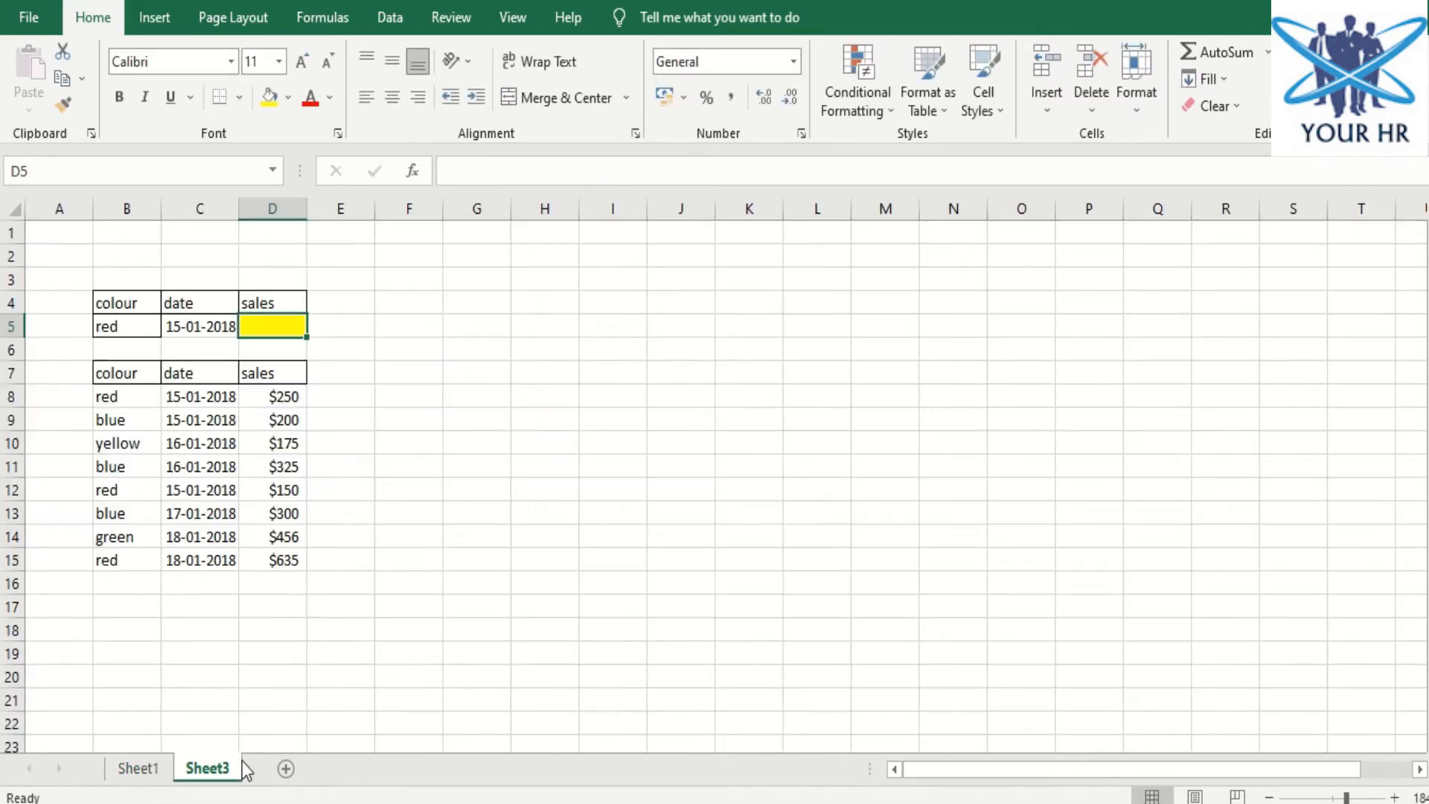
{"action": "left_click", "coordinate": [365, 367]}
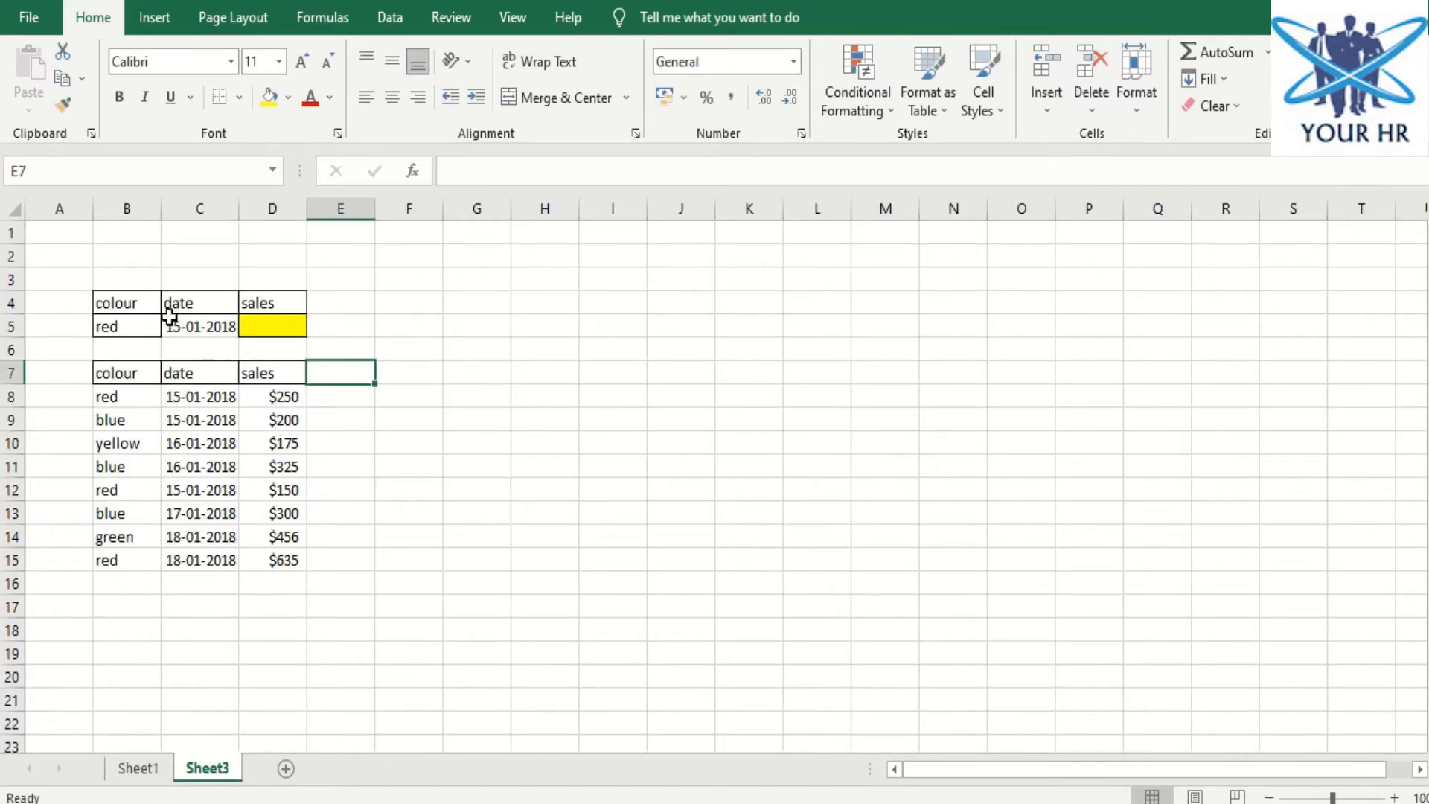
{"action": "left_click", "coordinate": [131, 210]}
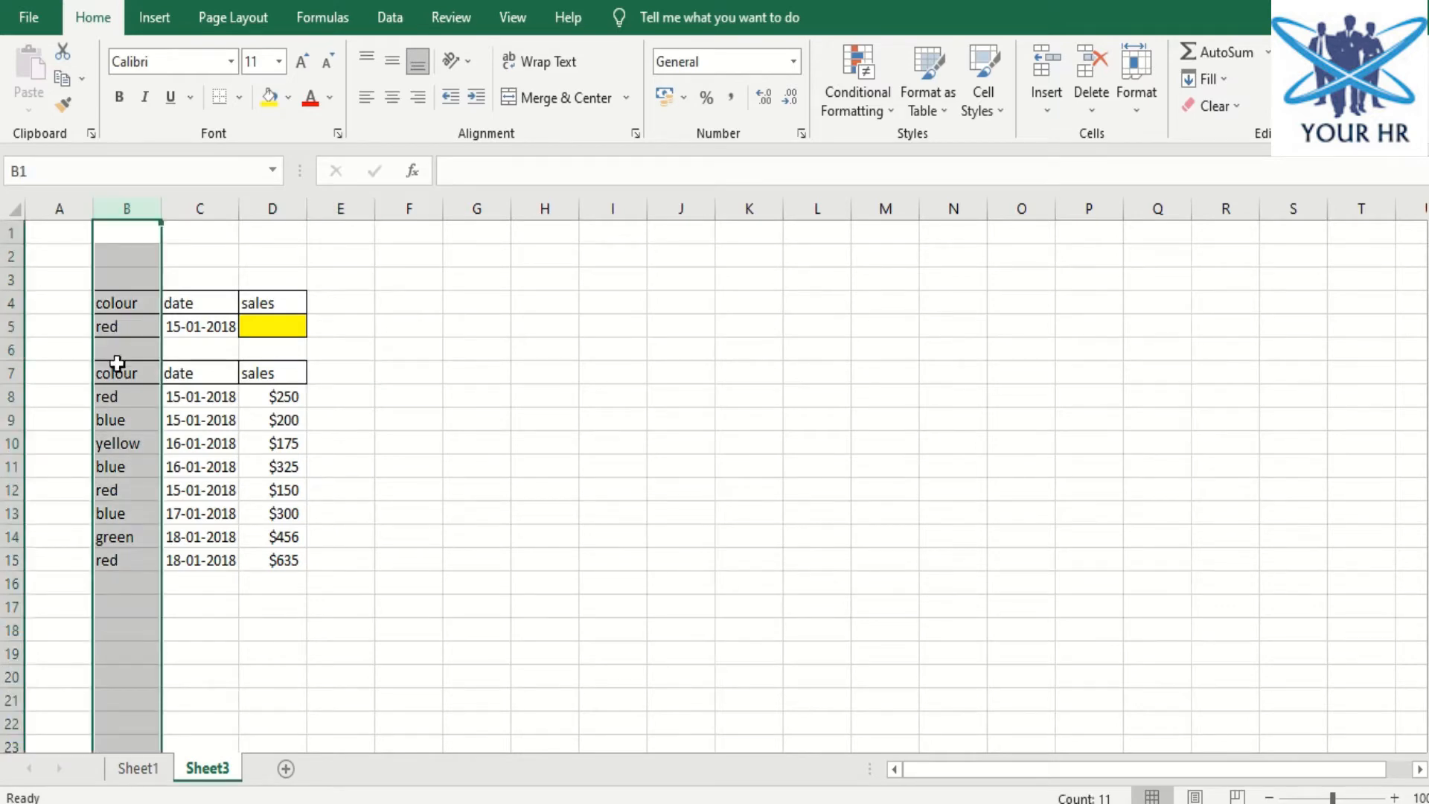
{"action": "left_click", "coordinate": [216, 204]}
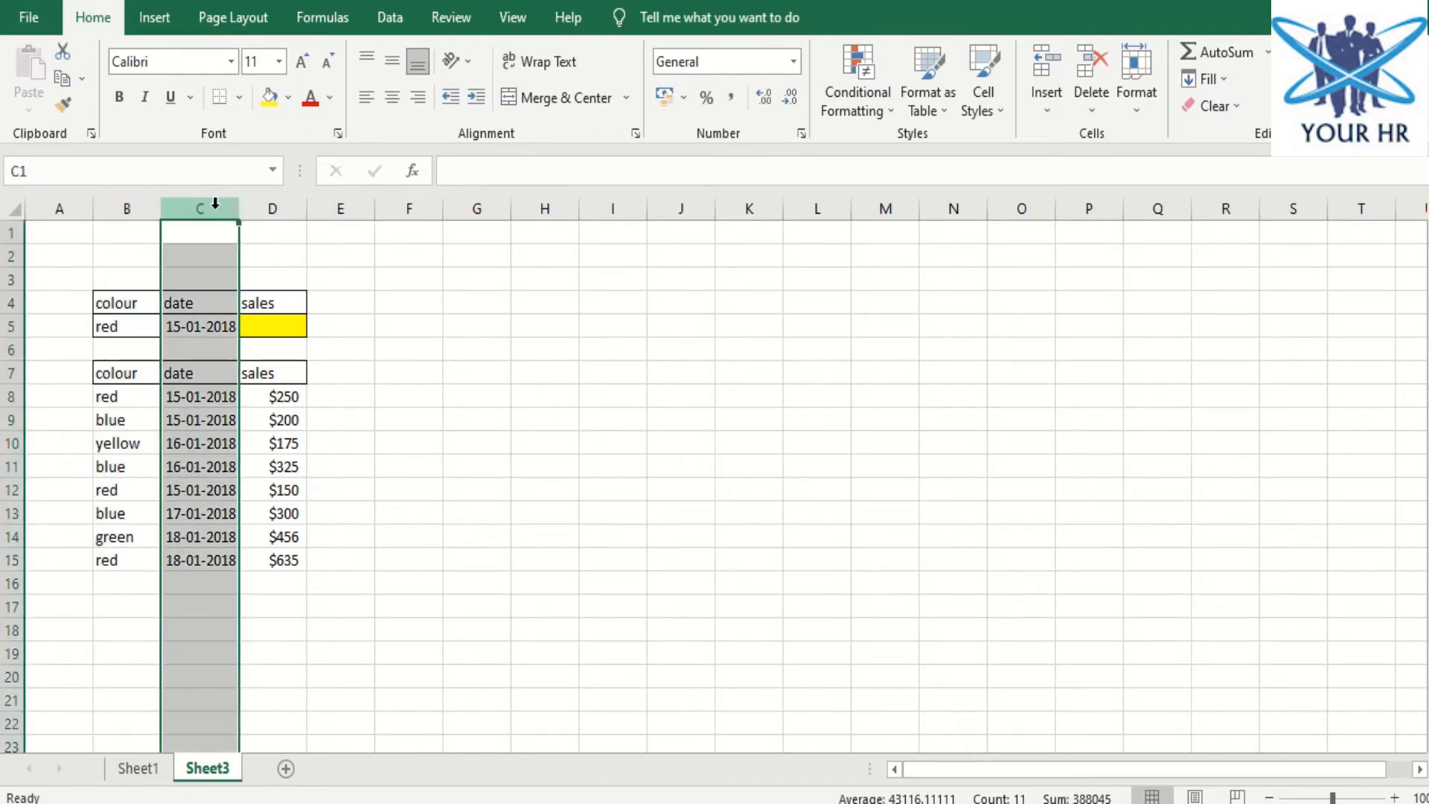
Enter a DSUM formula in D5 with colour table B7:D15 as database, sales header D7 as field and B4:C5 as criteria
{"action": "left_click", "coordinate": [279, 329]}
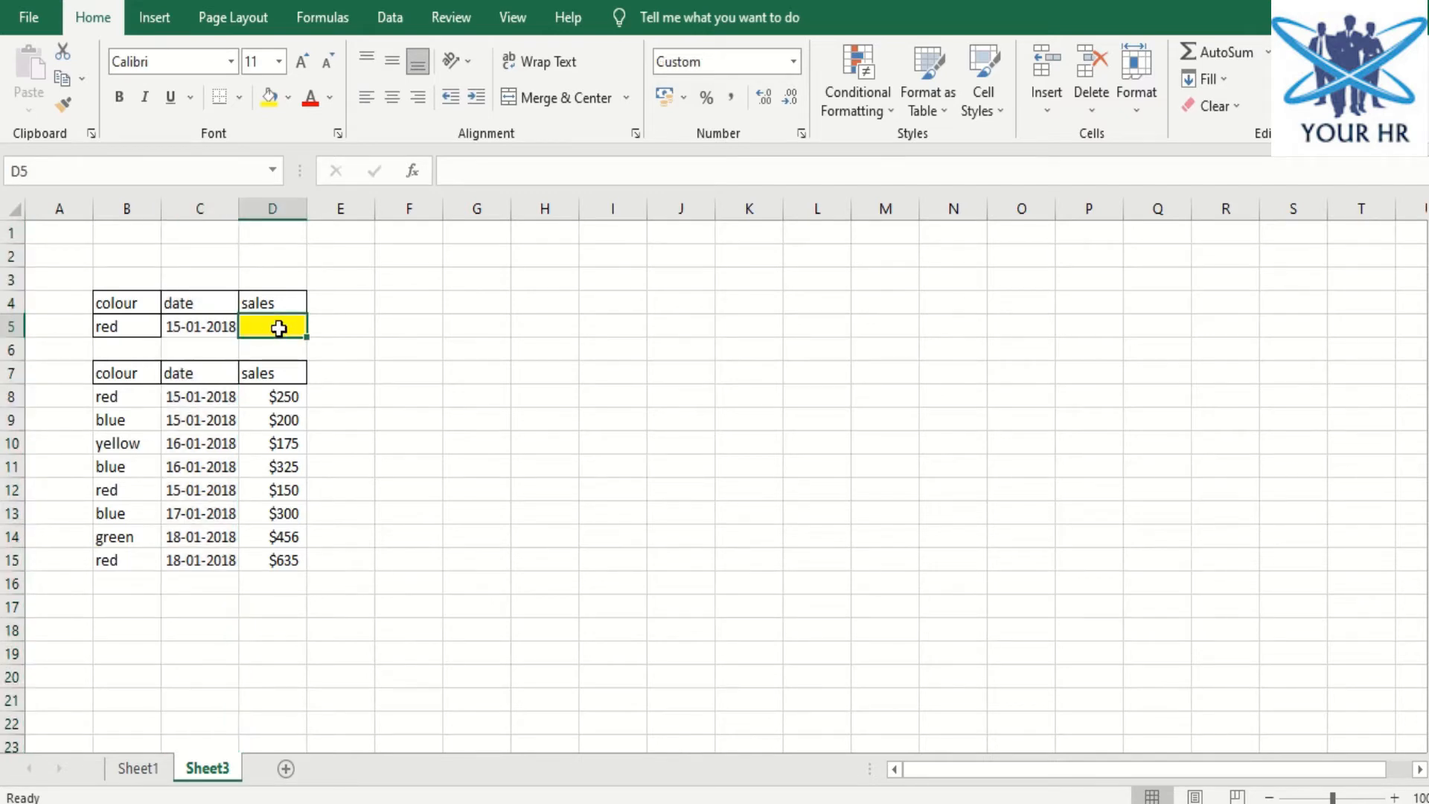
{"action": "type", "text": "=dsum"}
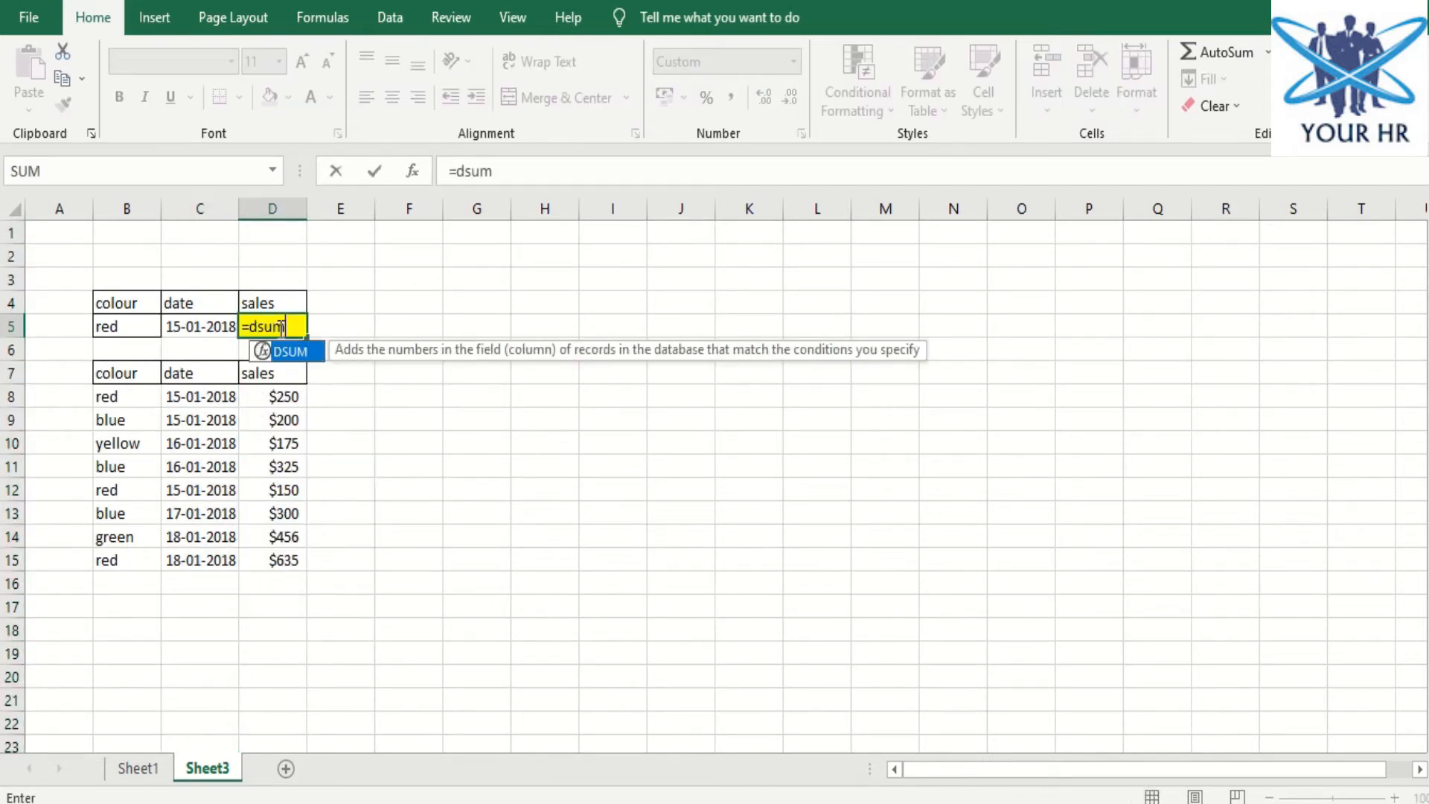
{"action": "key", "text": "Tab"}
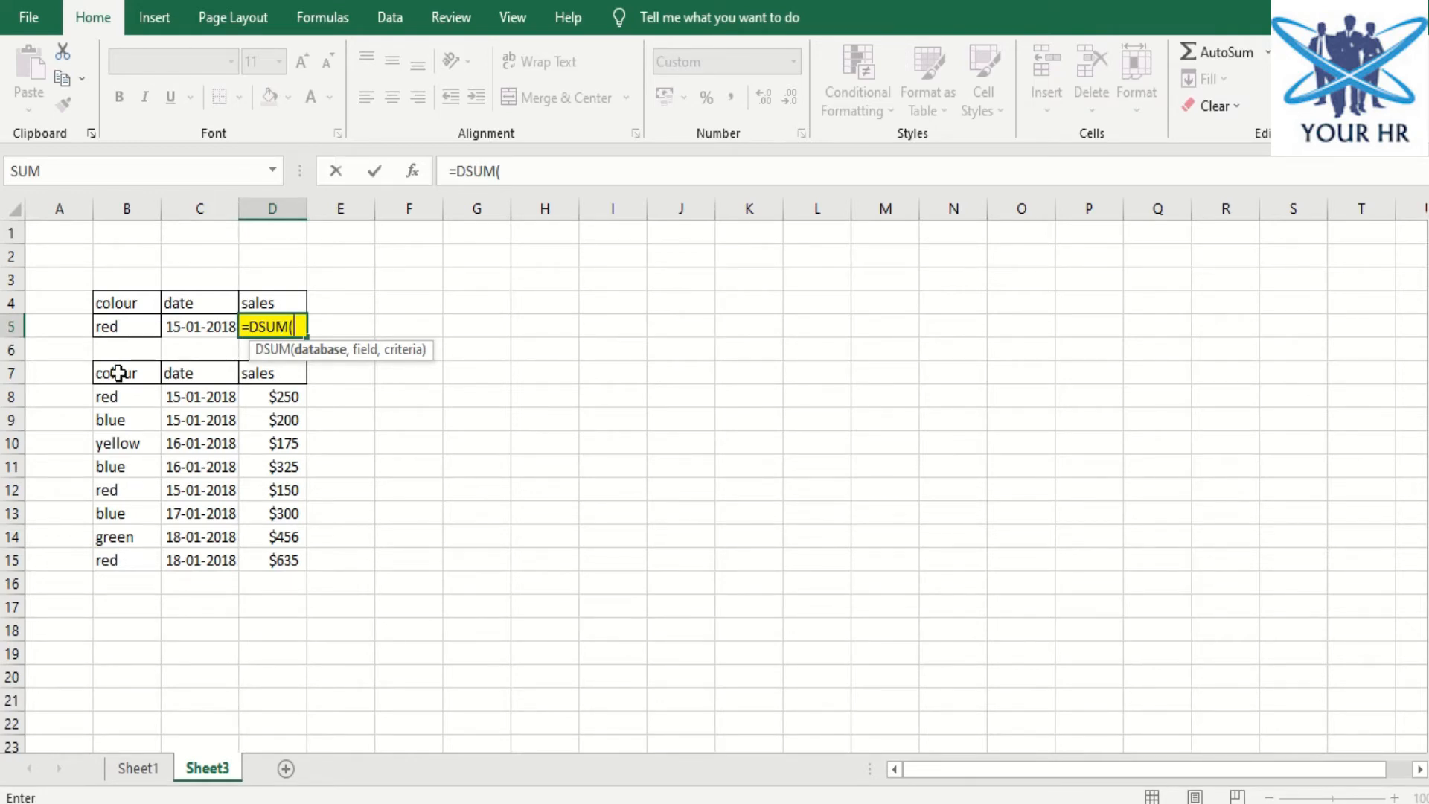
{"action": "left_click_drag", "start_coordinate": [119, 373], "coordinate": [260, 560]}
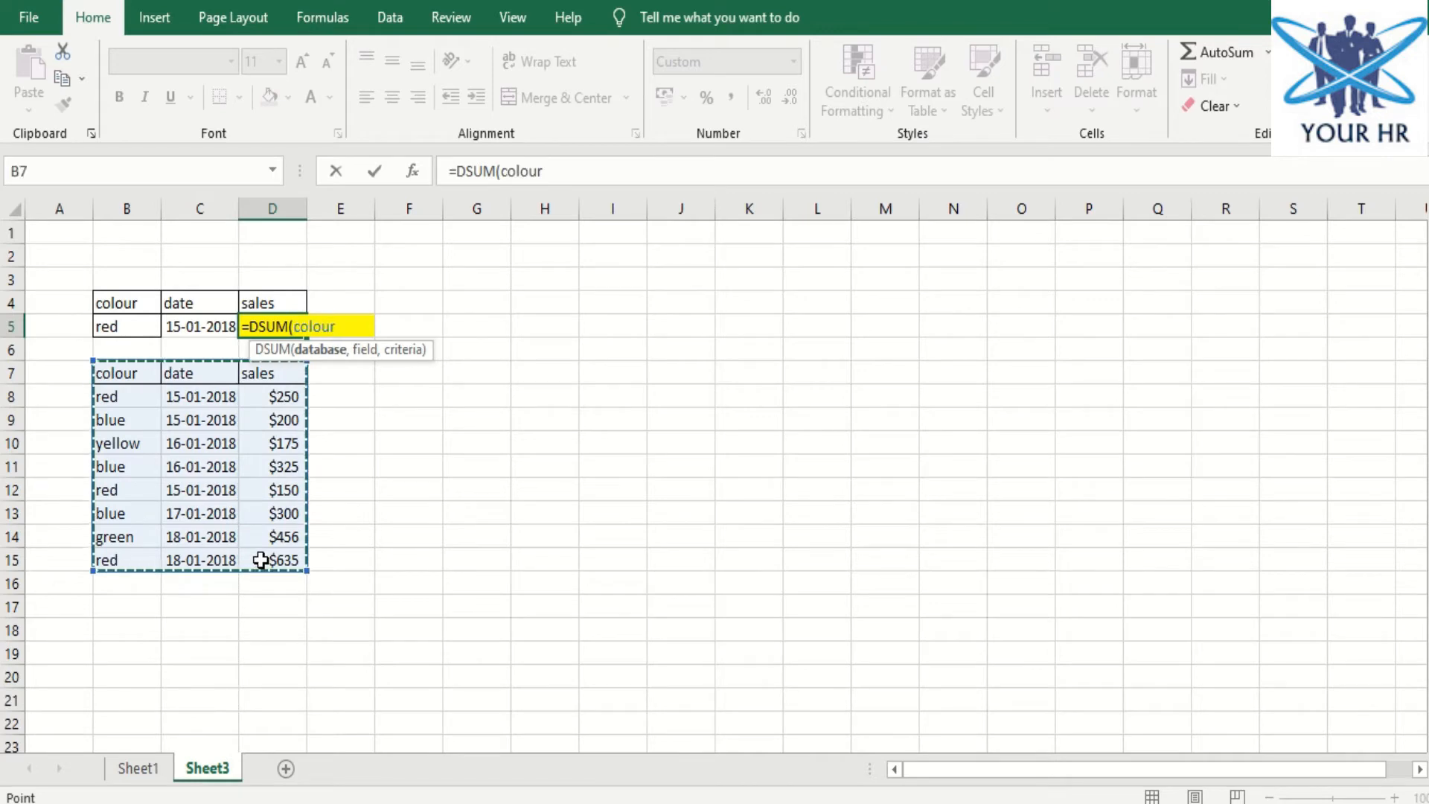
{"action": "type", "text": ","}
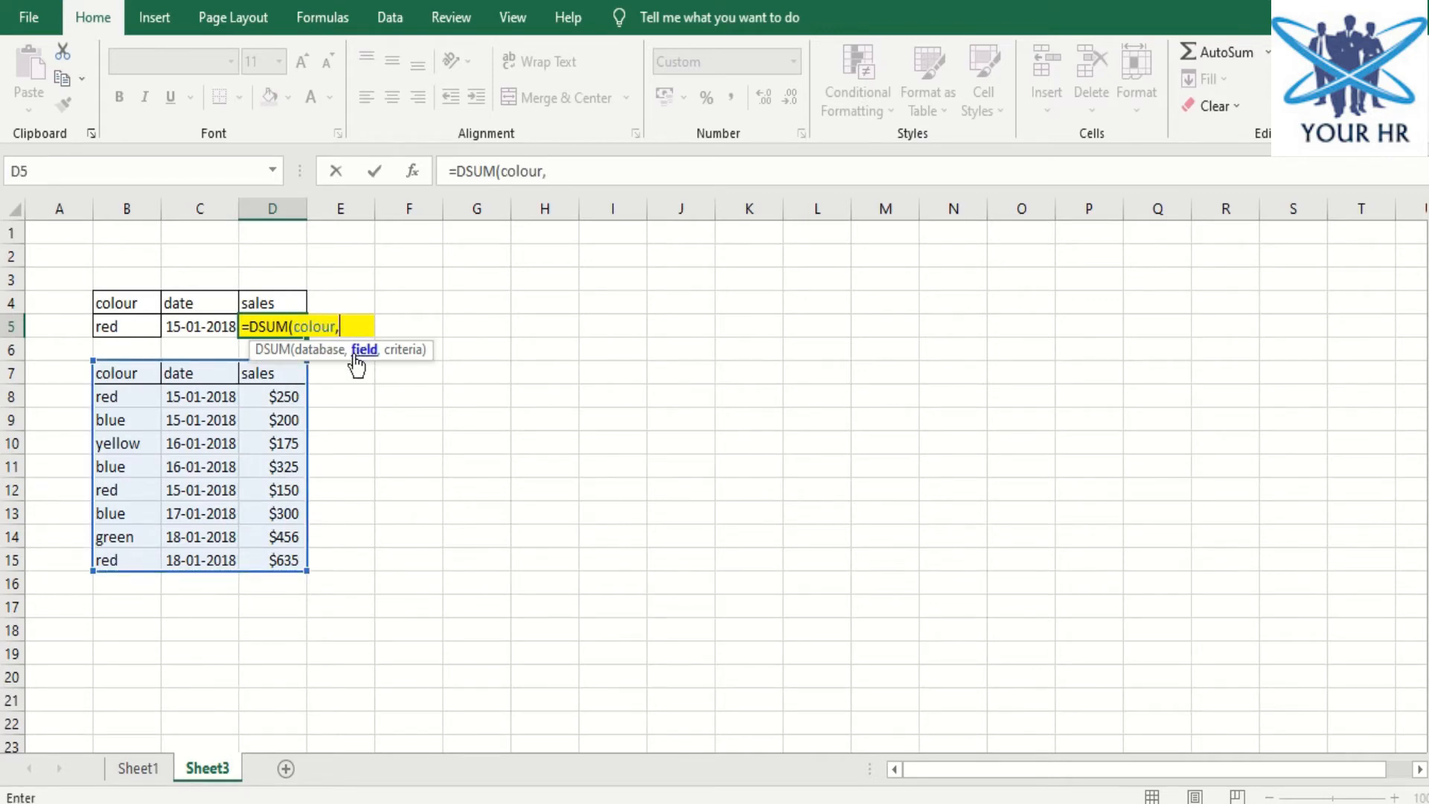
{"action": "left_click", "coordinate": [265, 375]}
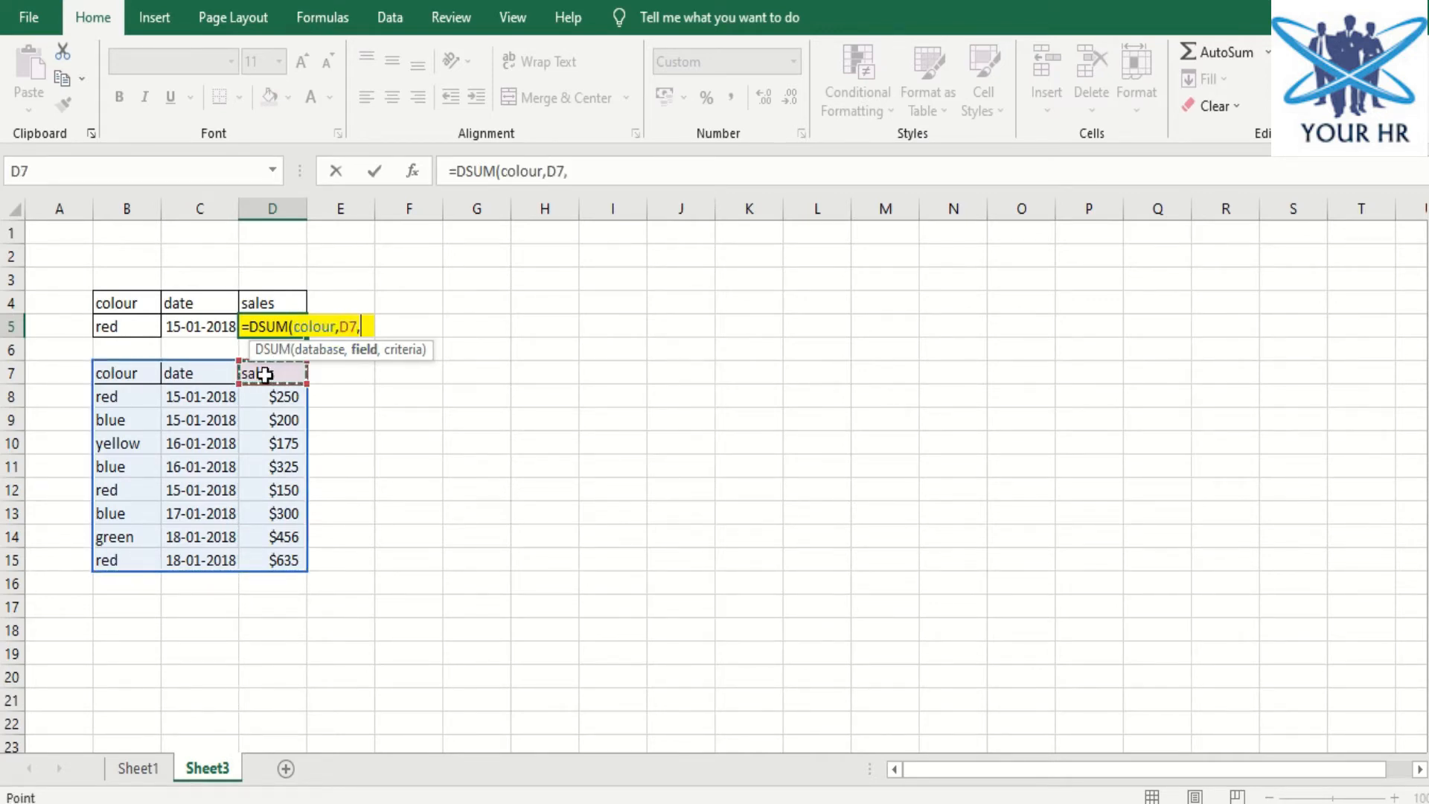
{"action": "left_click_drag", "start_coordinate": [157, 303], "coordinate": [176, 324]}
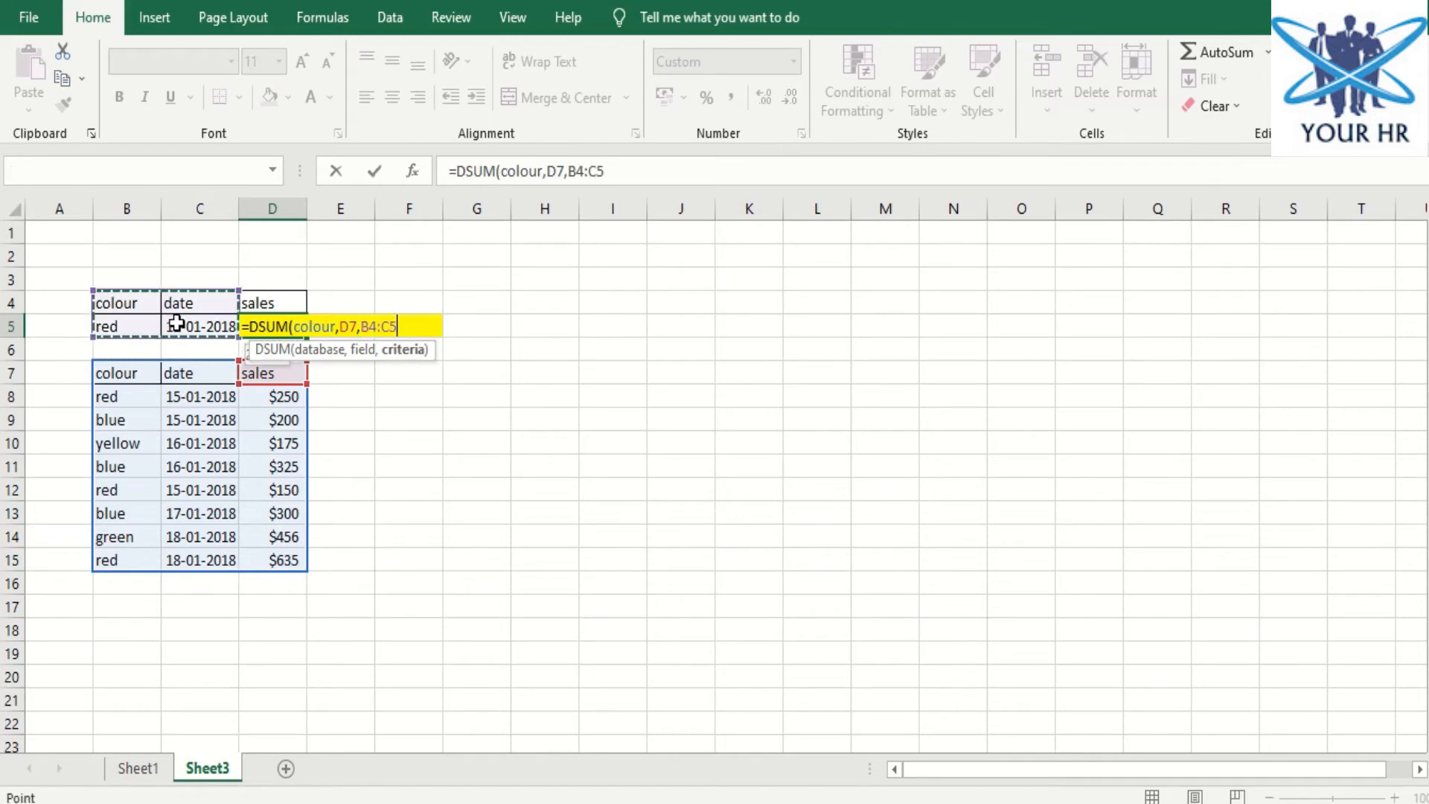
{"action": "key", "text": "Return"}
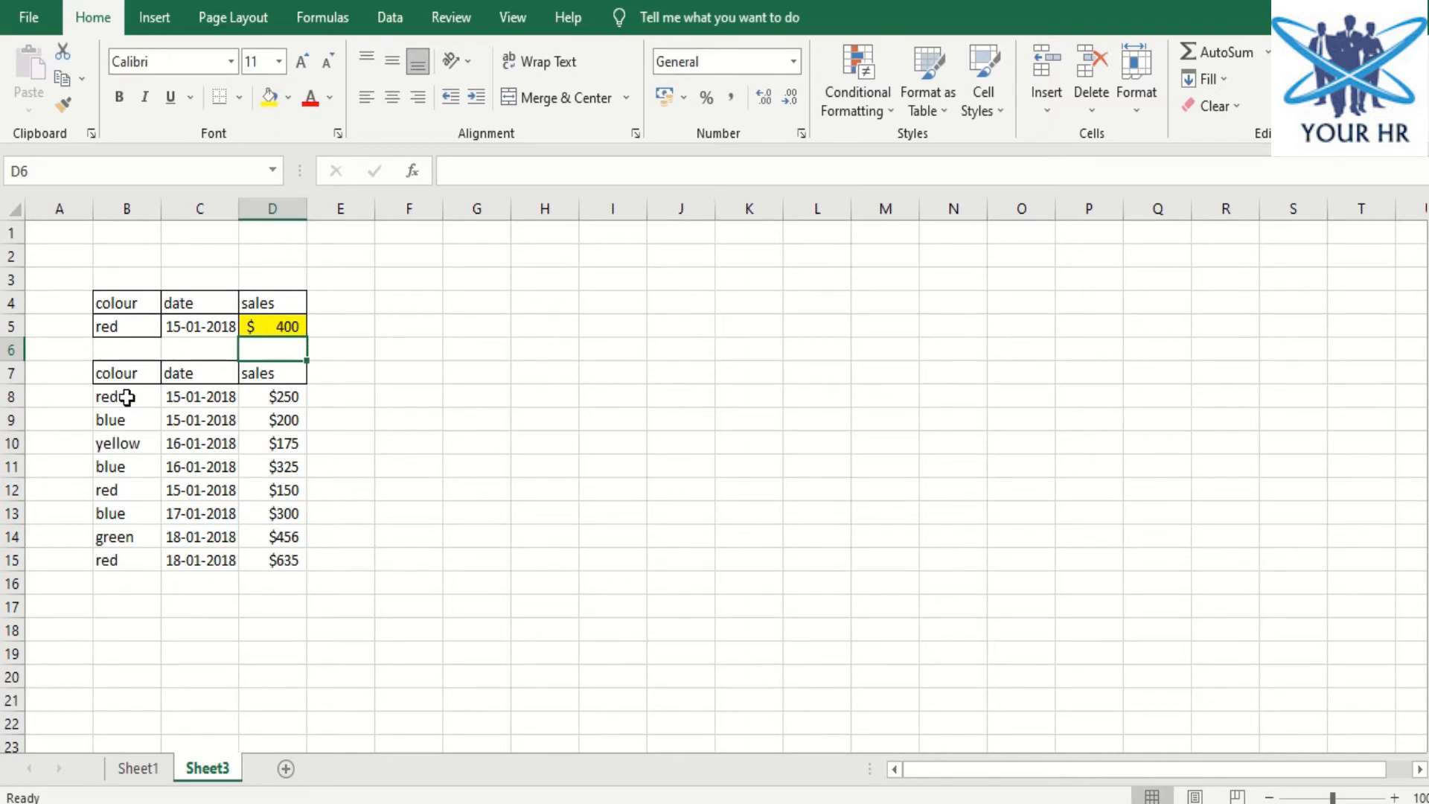
Check the two table records for red on 15-01-2018, in rows 8 and 12, against the DSUM criteria
{"action": "left_click_drag", "start_coordinate": [126, 398], "coordinate": [287, 396]}
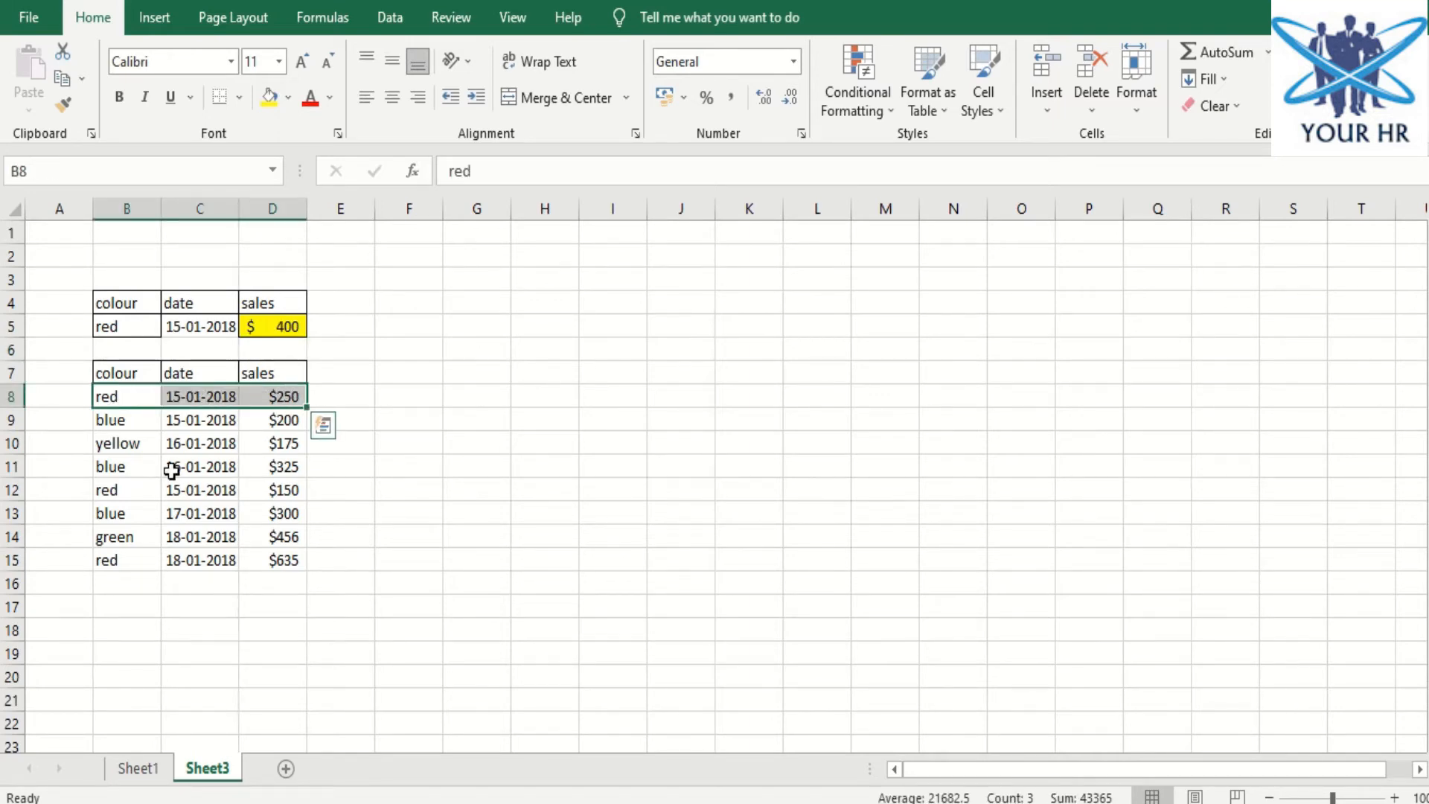
{"action": "left_click_drag", "start_coordinate": [132, 491], "coordinate": [357, 491]}
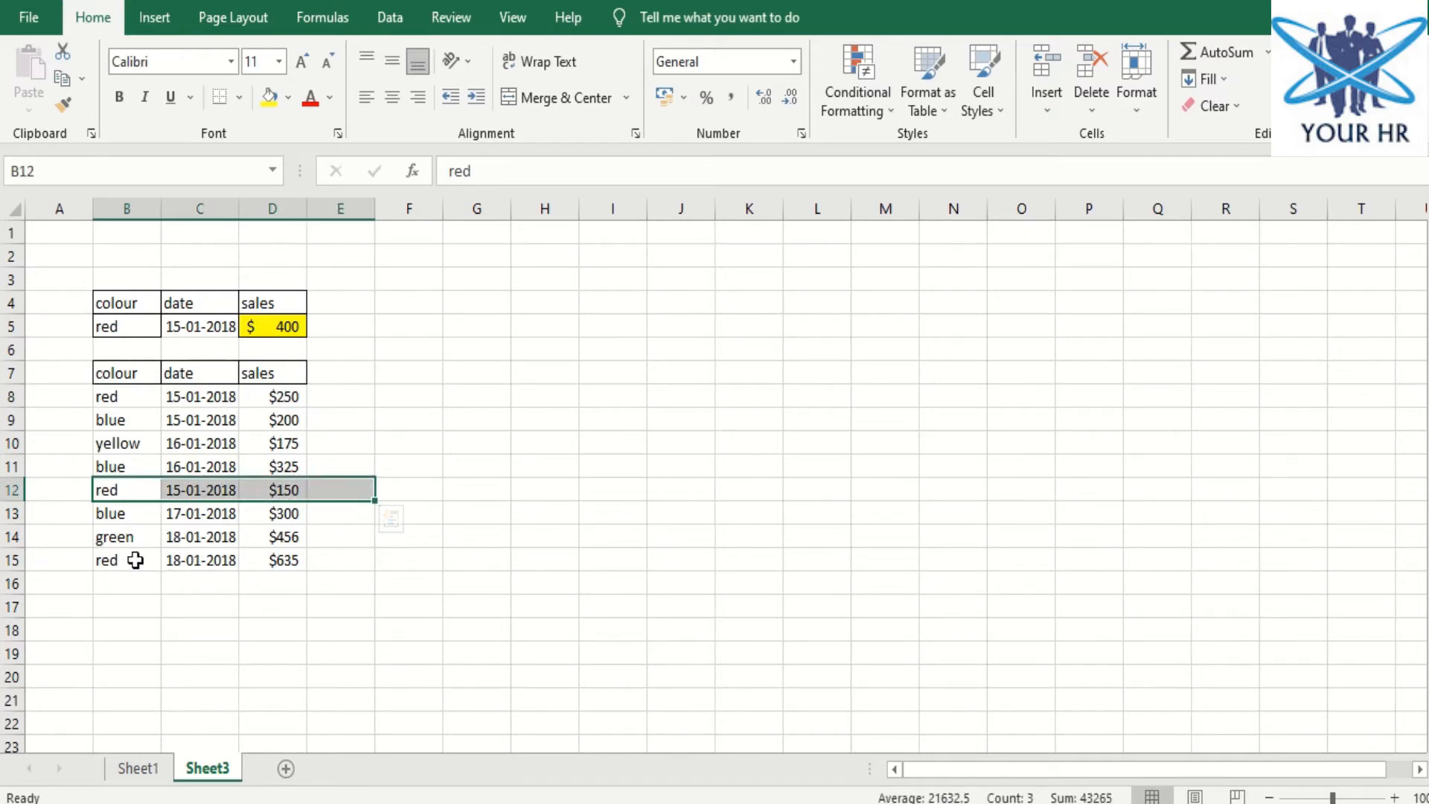
{"action": "left_click", "coordinate": [655, 491]}
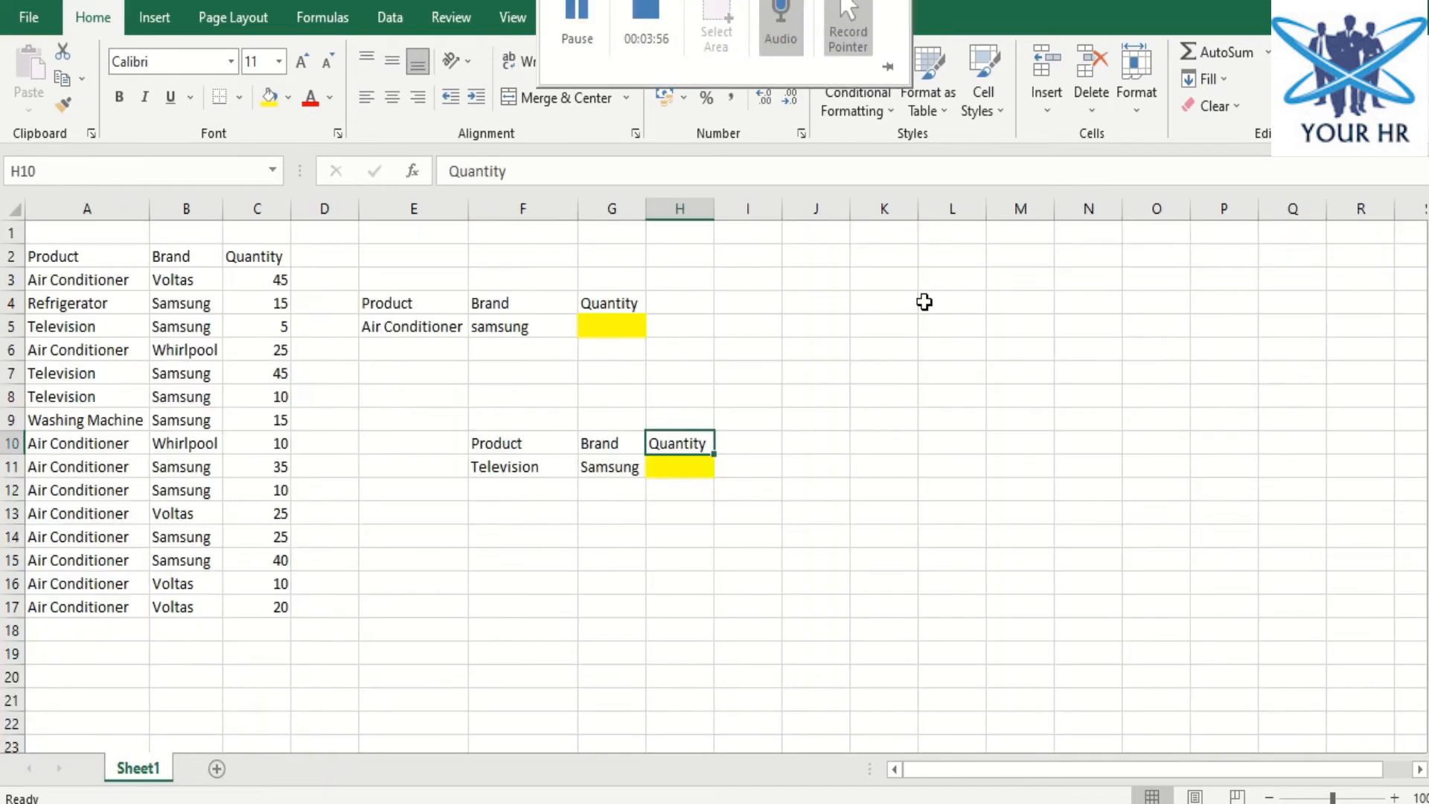
In the dsum new workbook, review product table A2:C17 and the product and brand criteria in E4:F5 and F10:G11
{"action": "left_click", "coordinate": [923, 302]}
{"action": "left_click", "coordinate": [651, 802]}
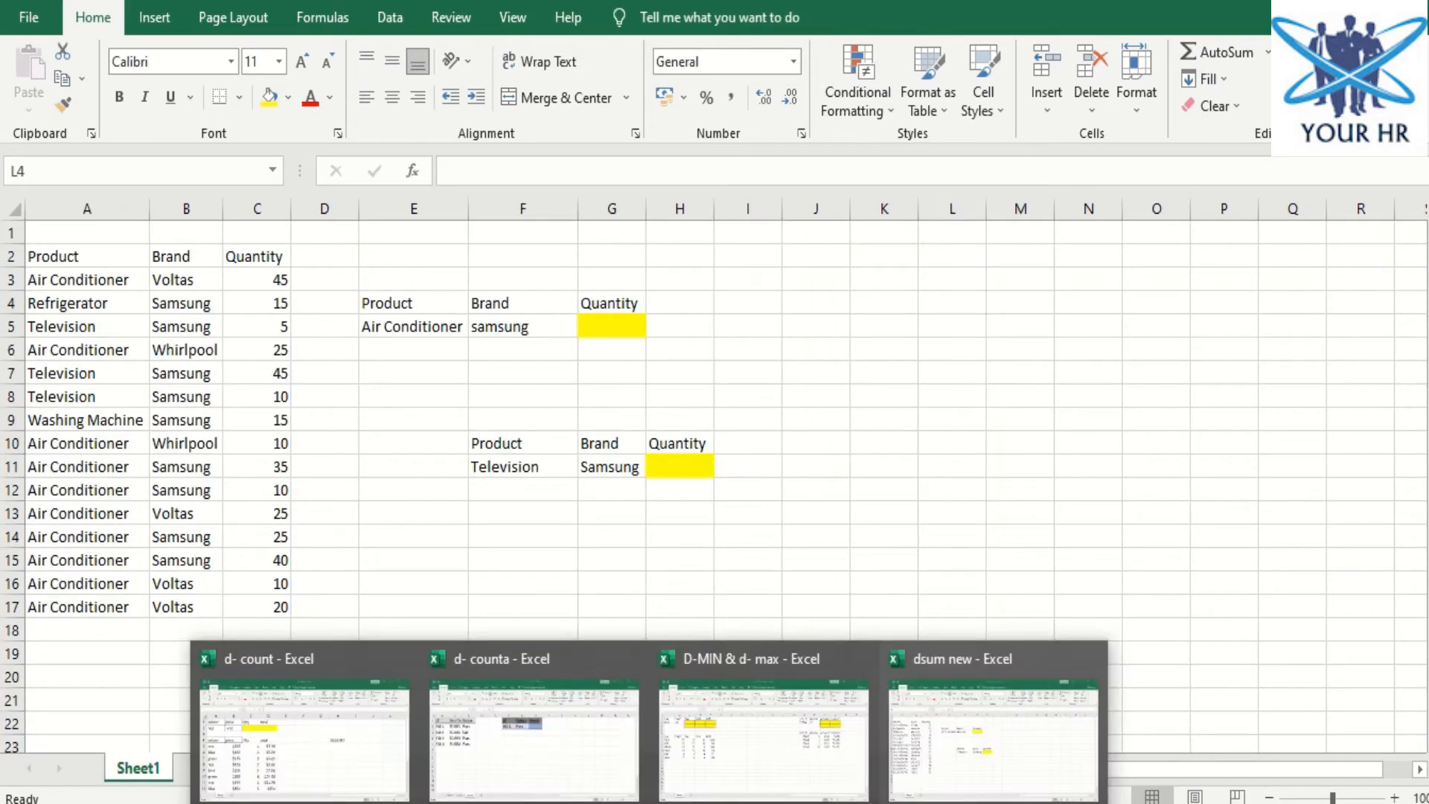
{"action": "left_click", "coordinate": [1006, 720]}
{"action": "left_click", "coordinate": [587, 468]}
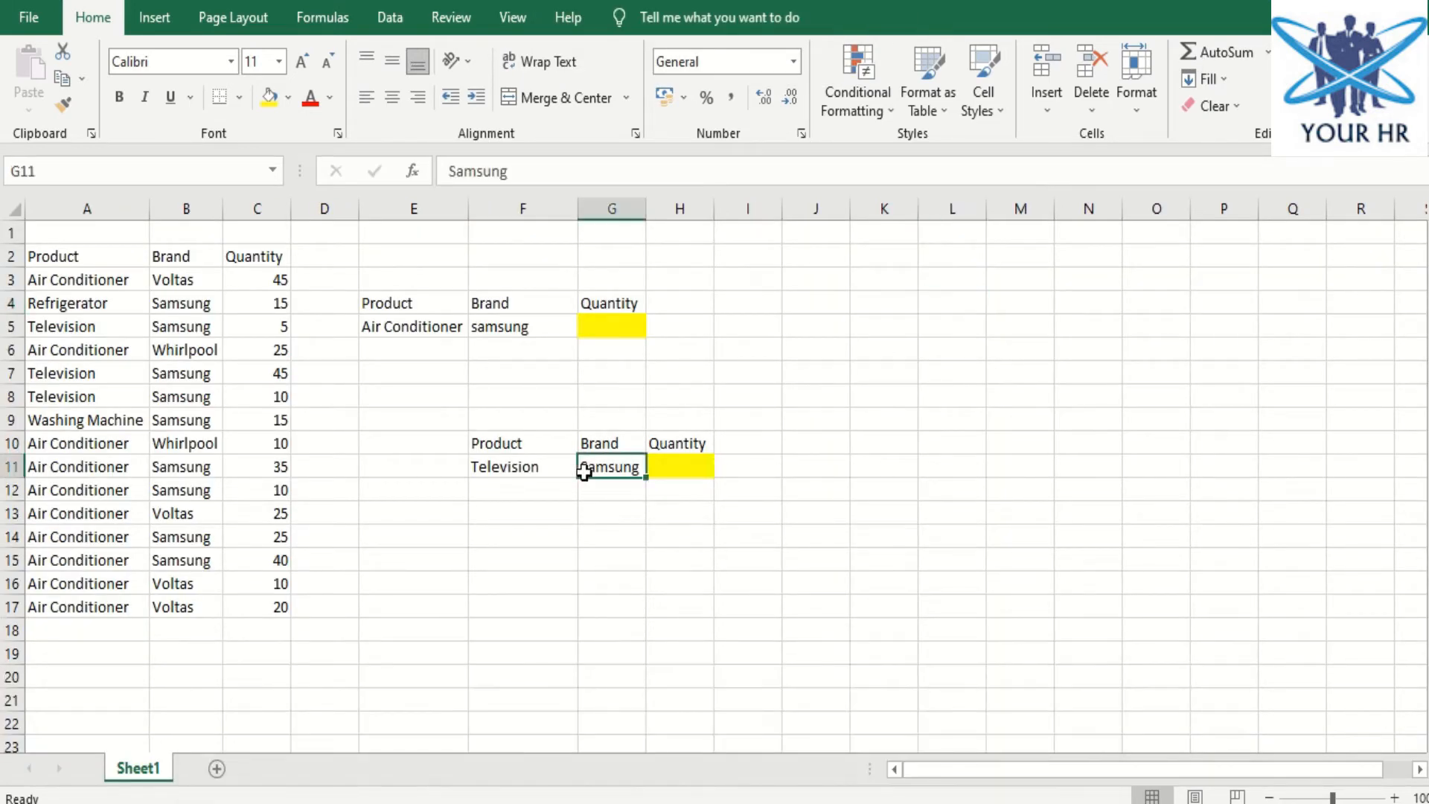
{"action": "left_click_drag", "start_coordinate": [57, 255], "coordinate": [239, 608]}
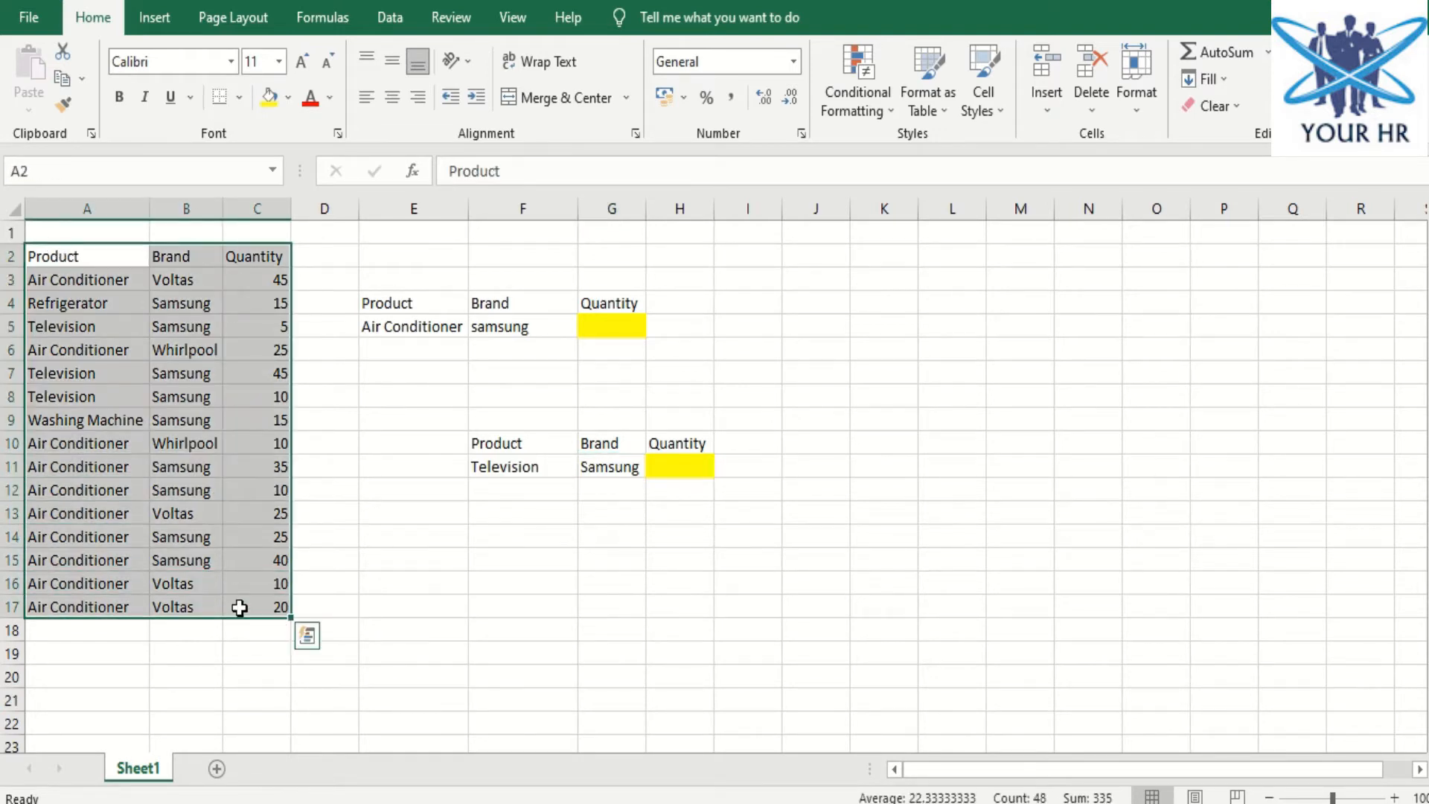
{"action": "left_click_drag", "start_coordinate": [408, 308], "coordinate": [408, 325]}
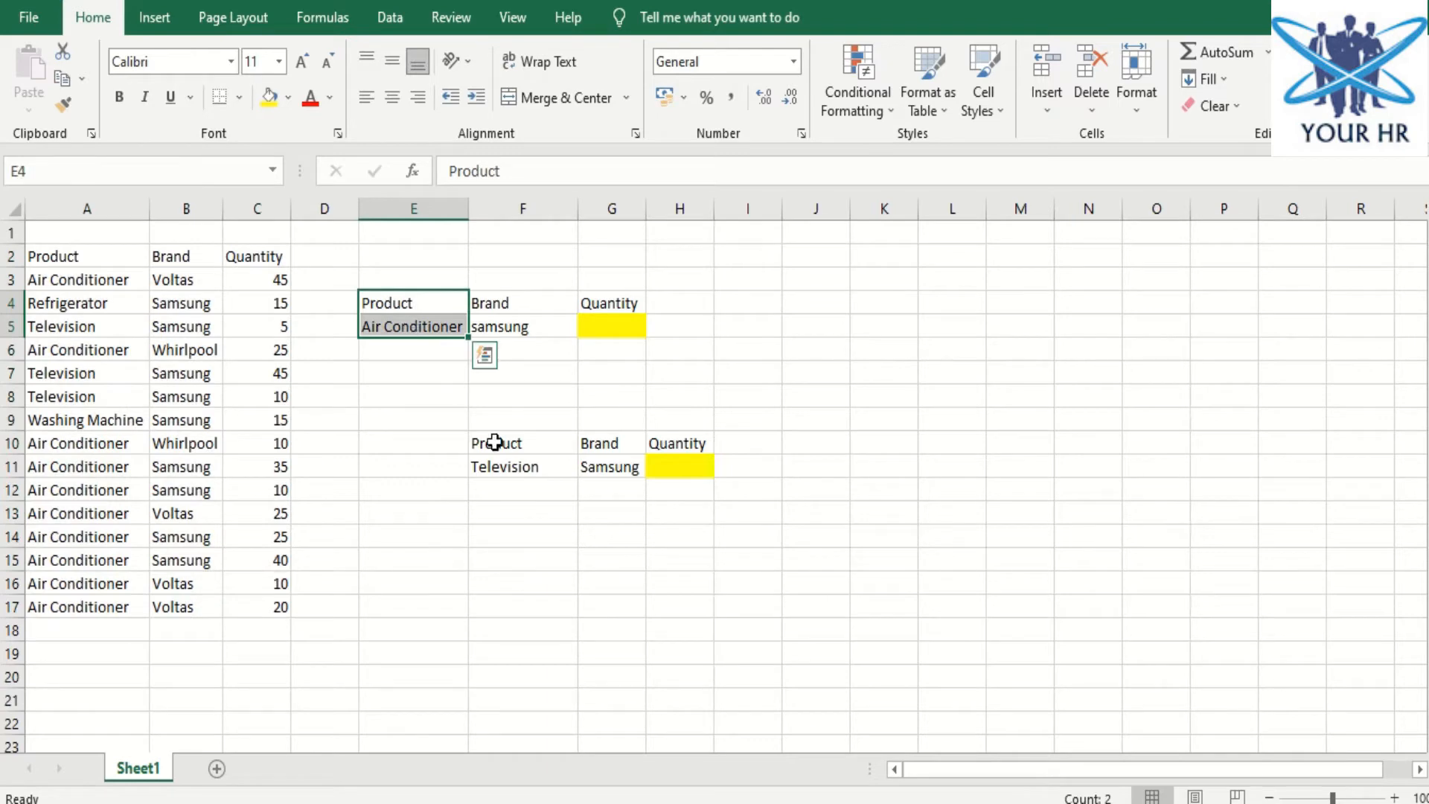
{"action": "left_click_drag", "start_coordinate": [521, 443], "coordinate": [520, 464]}
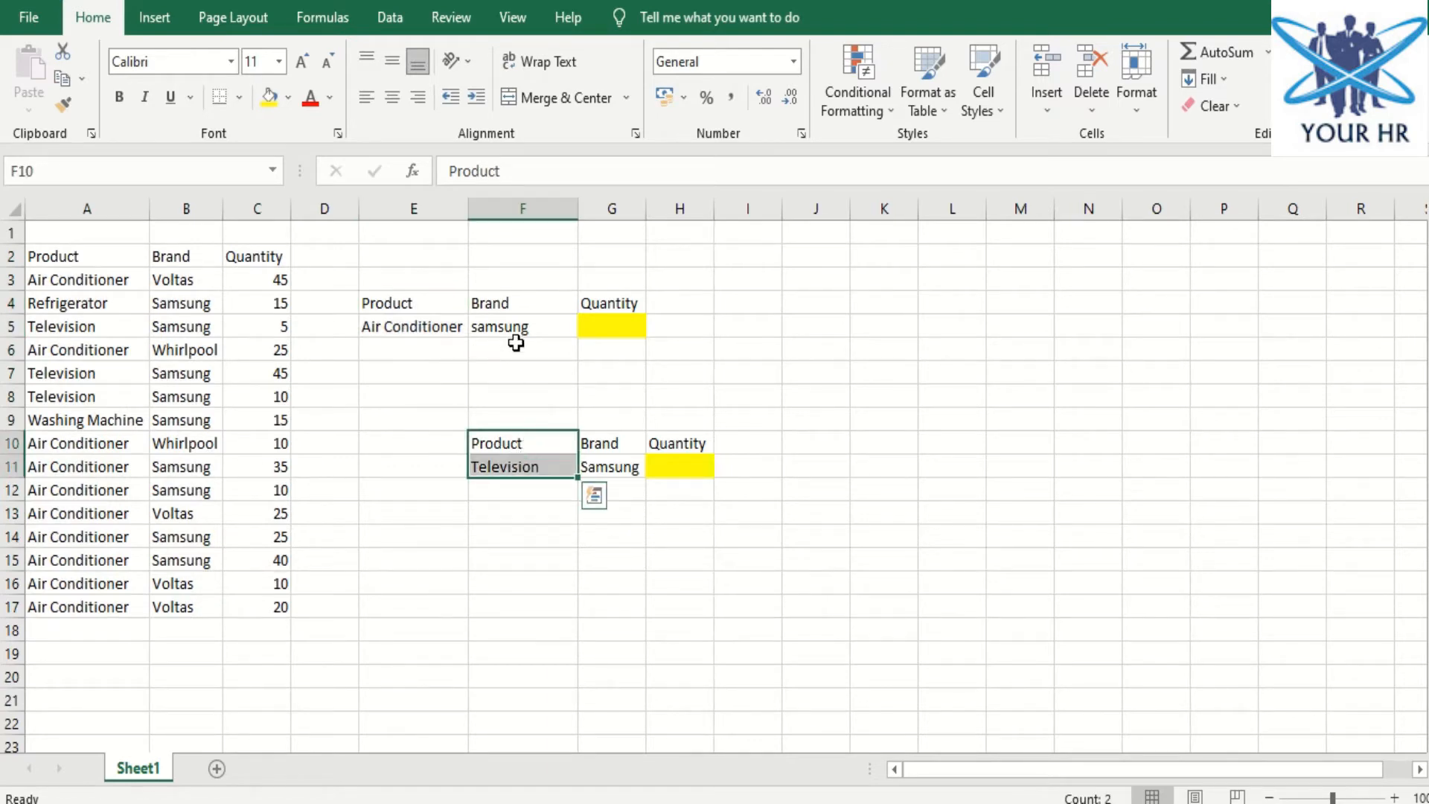
{"action": "left_click_drag", "start_coordinate": [517, 297], "coordinate": [517, 326]}
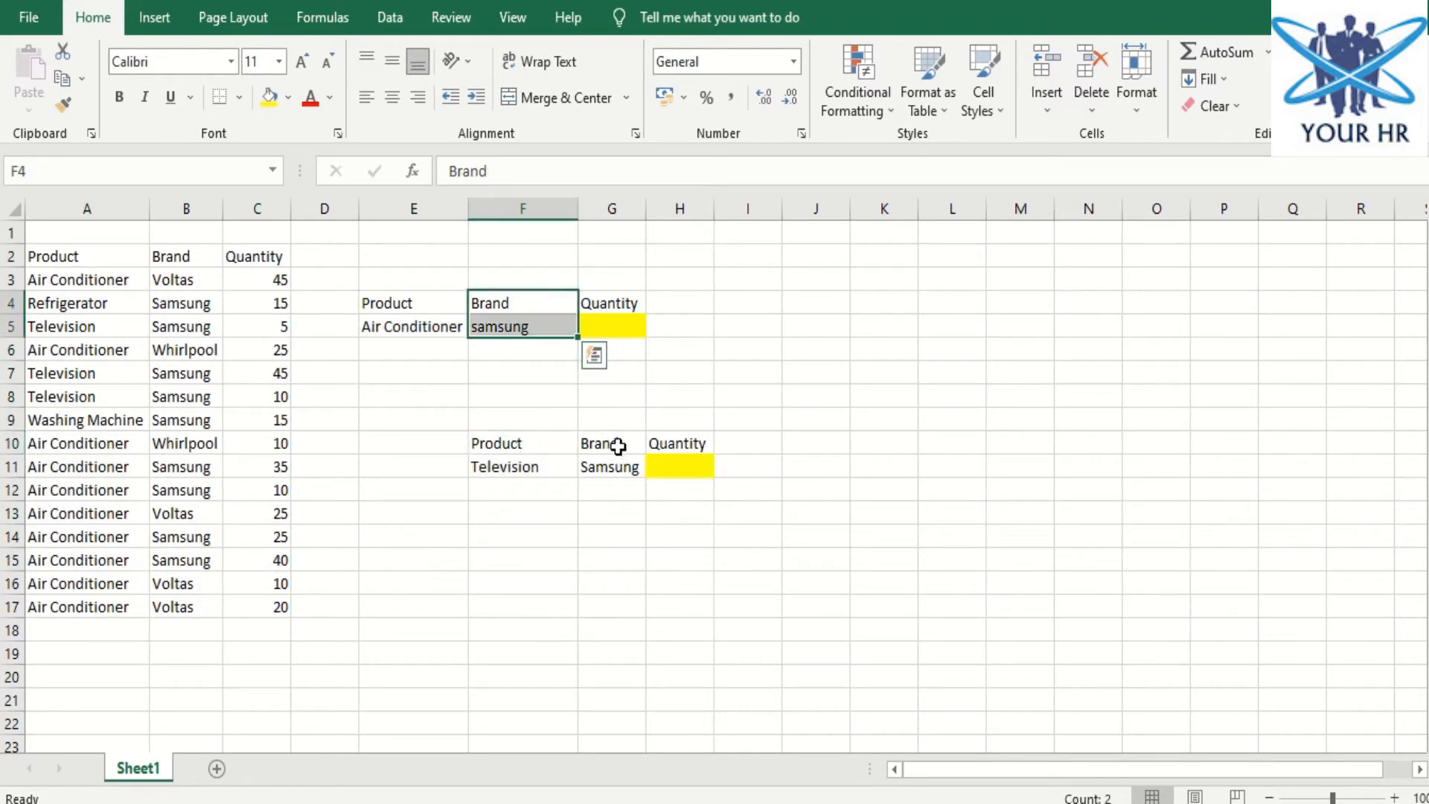
{"action": "left_click_drag", "start_coordinate": [619, 445], "coordinate": [616, 465]}
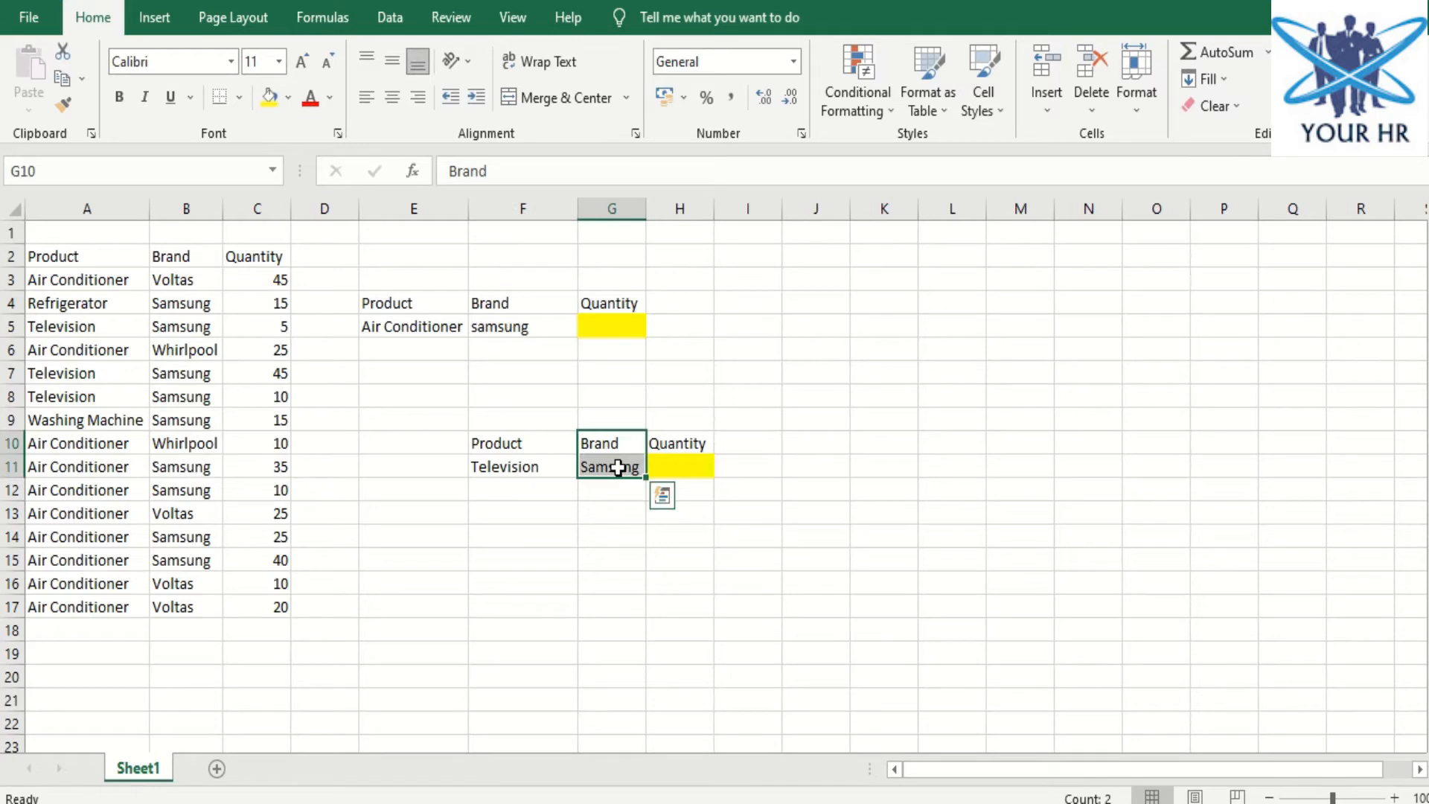
Enter a DSUM formula in G5 with product table A2:C17 as database, Quantity header C2 as field and E4:F5 as criteria
{"action": "left_click", "coordinate": [612, 327]}
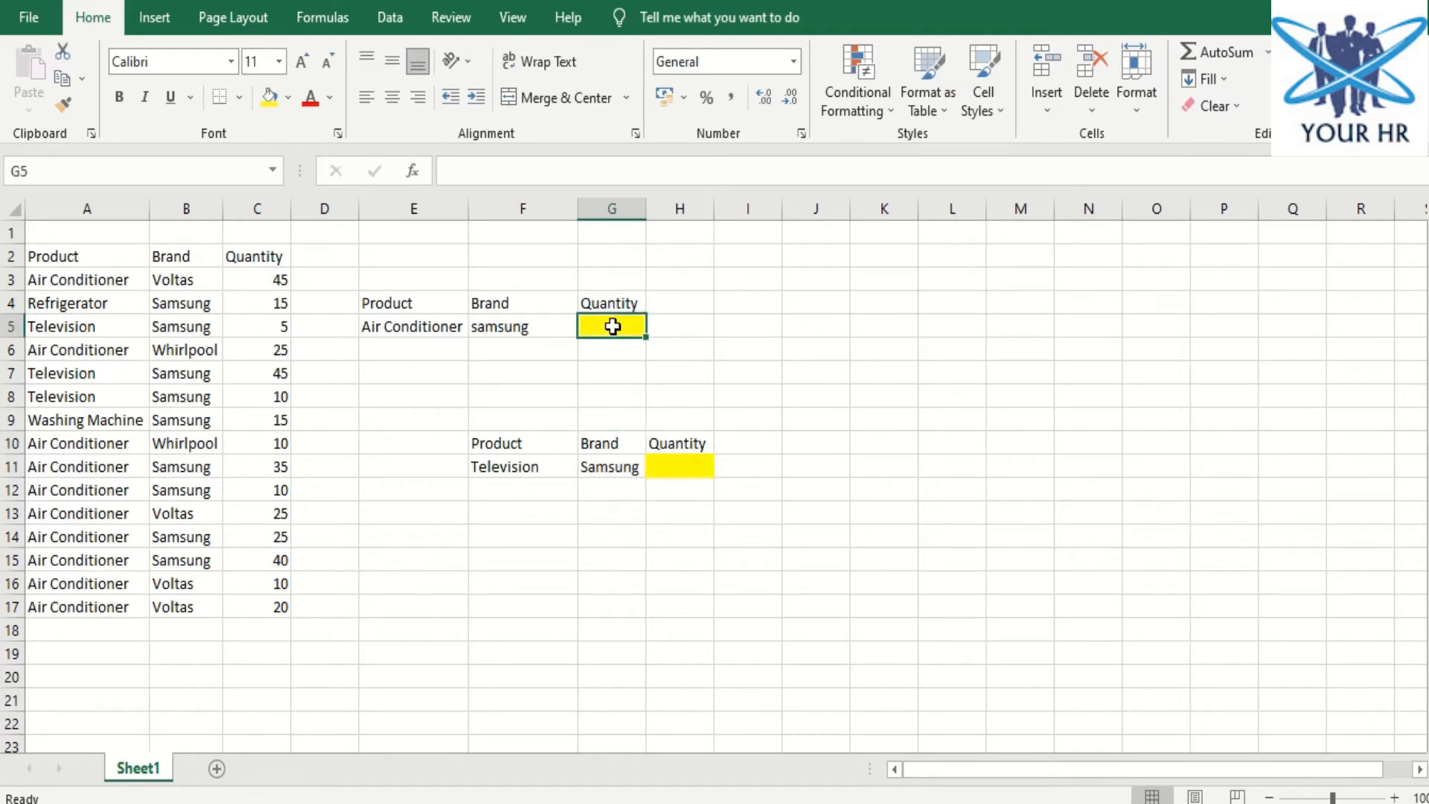
{"action": "type", "text": "=dsu"}
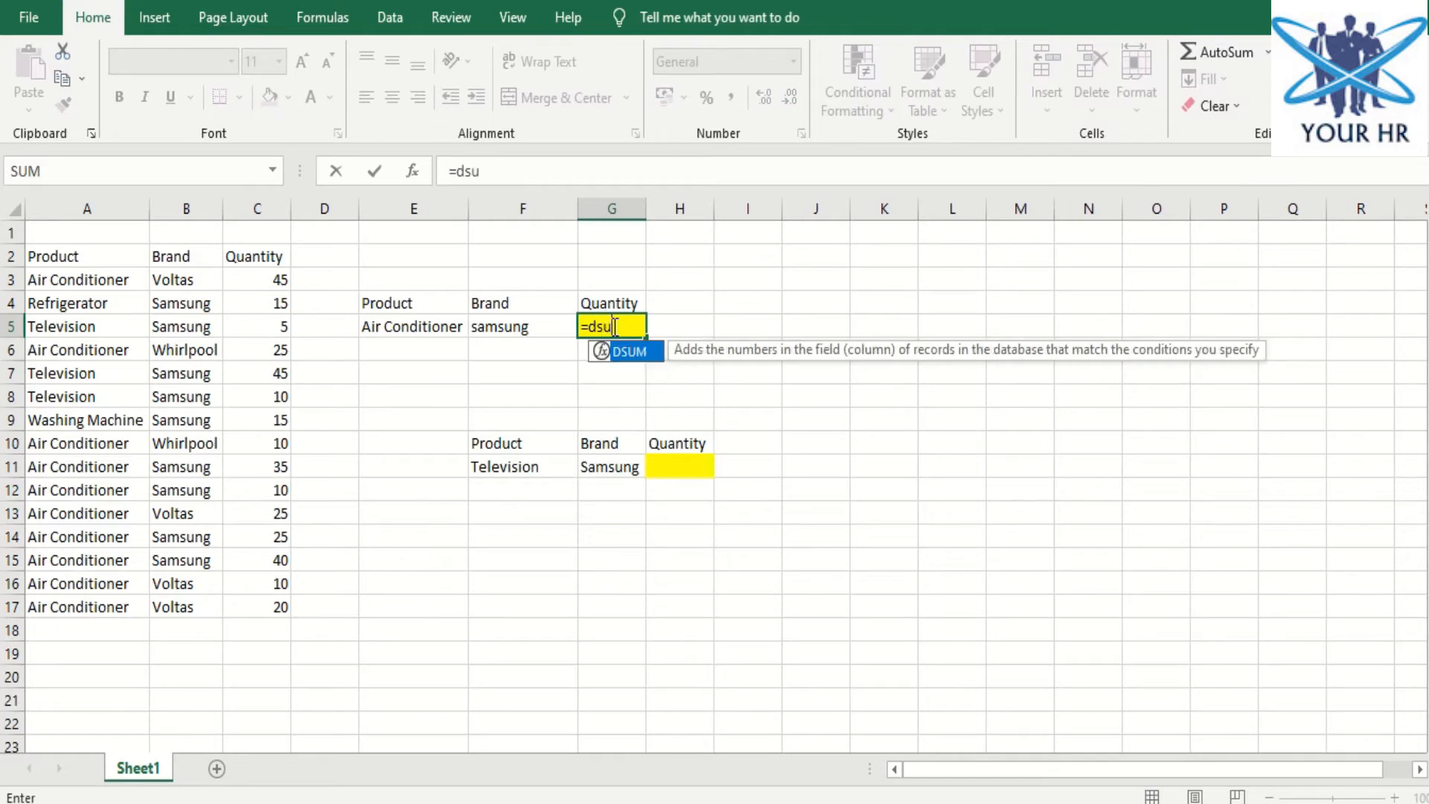
{"action": "key", "text": "Tab"}
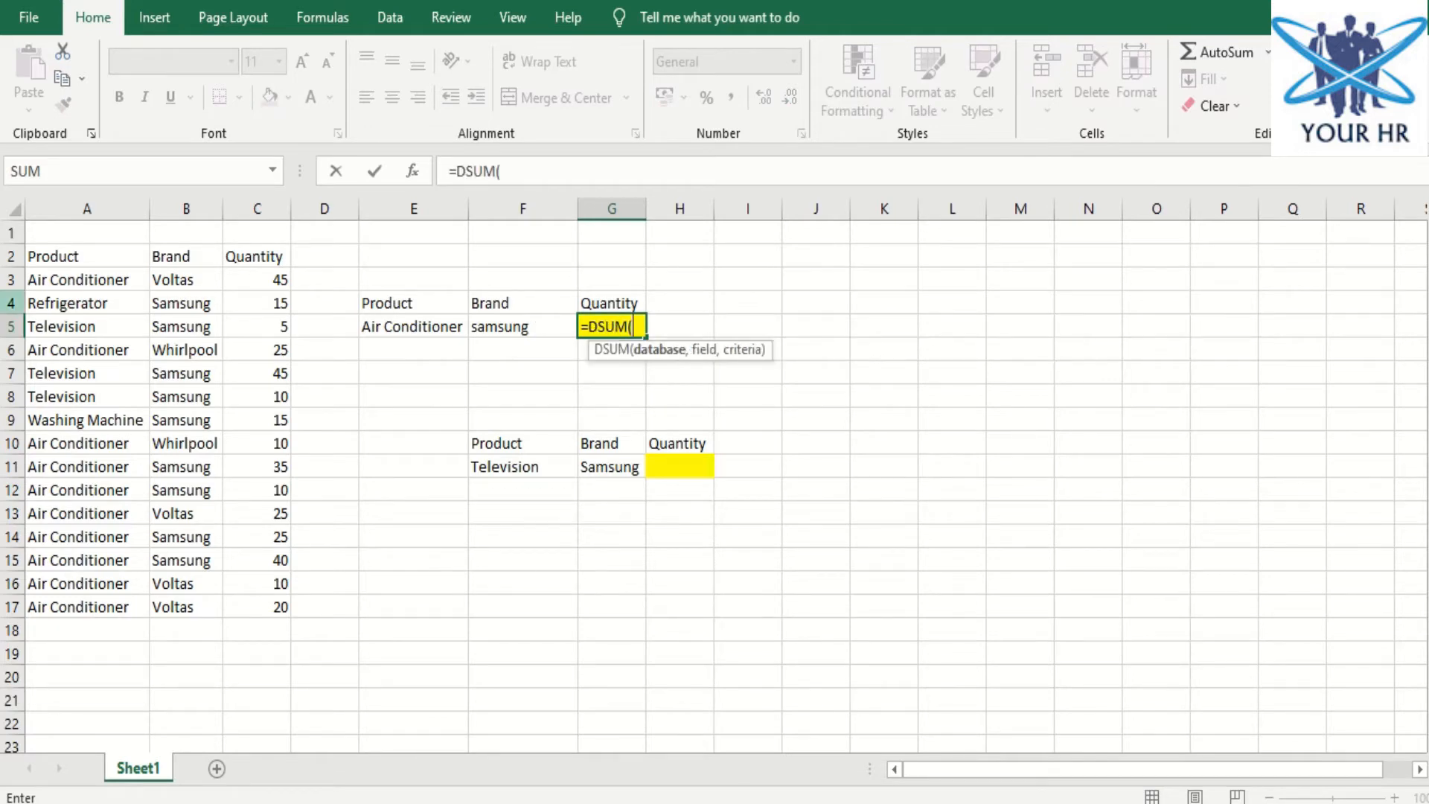
{"action": "left_click_drag", "start_coordinate": [63, 260], "coordinate": [256, 615]}
{"action": "type", "text": ","}
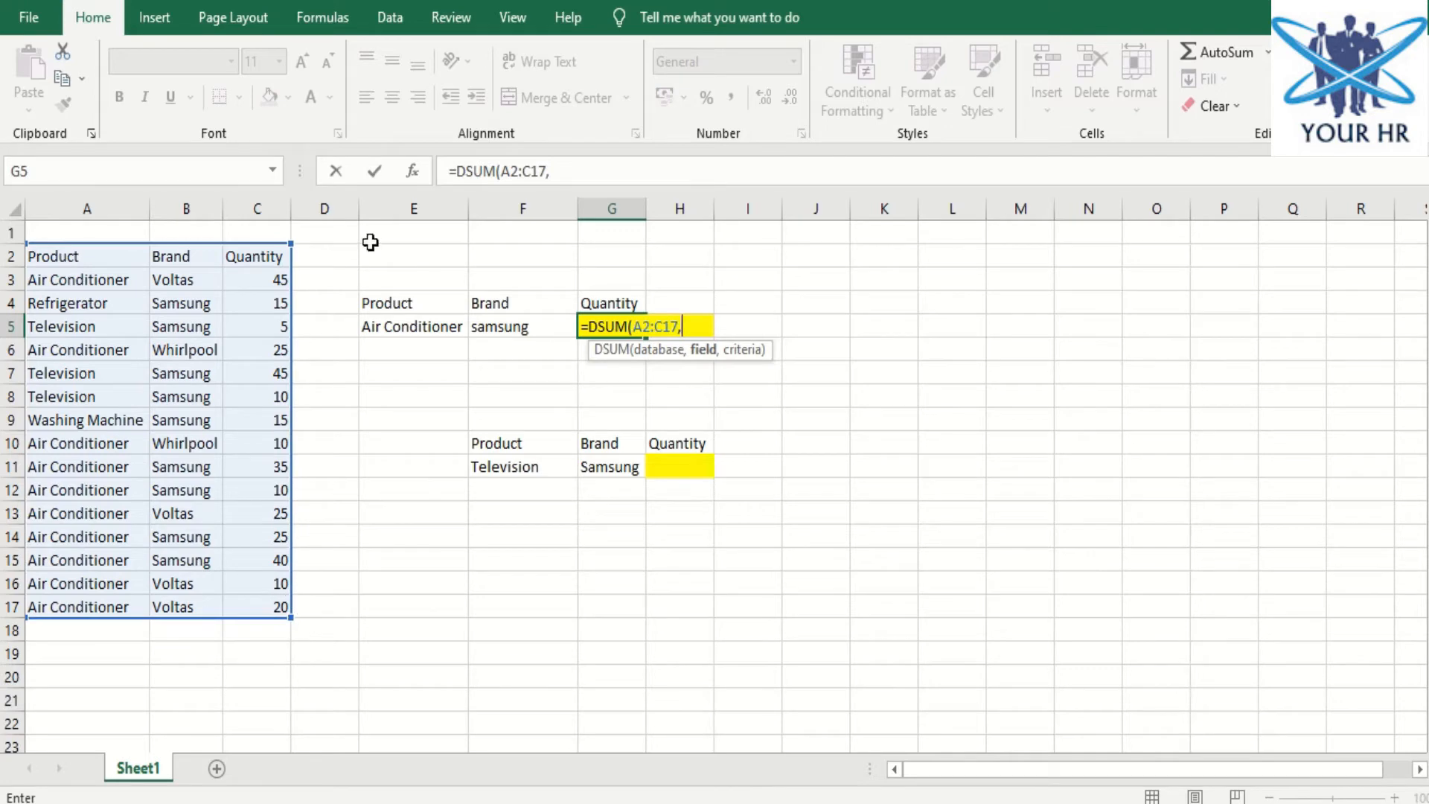
{"action": "left_click", "coordinate": [250, 253]}
{"action": "type", "text": ","}
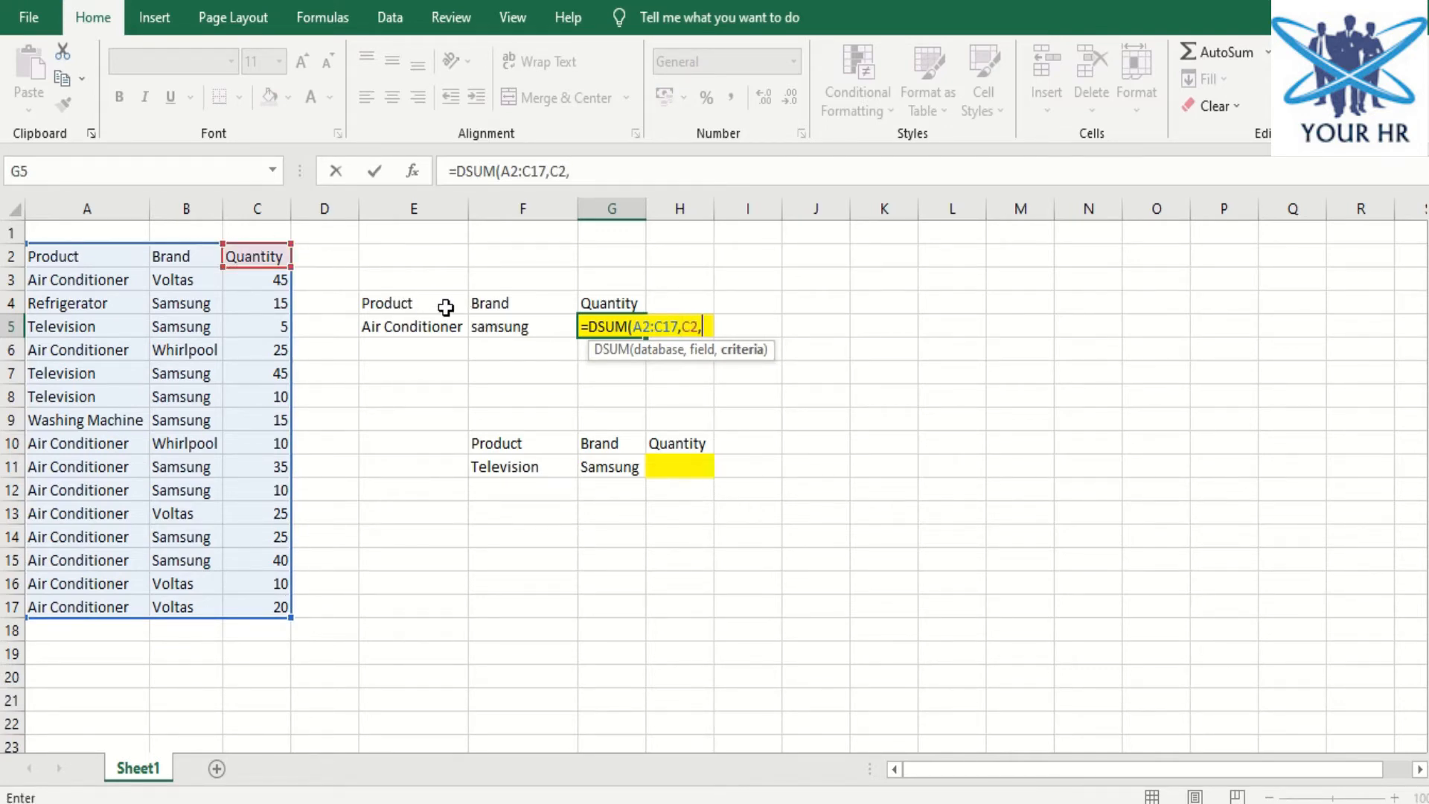
{"action": "left_click_drag", "start_coordinate": [446, 306], "coordinate": [485, 322]}
{"action": "type", "text": ")"}
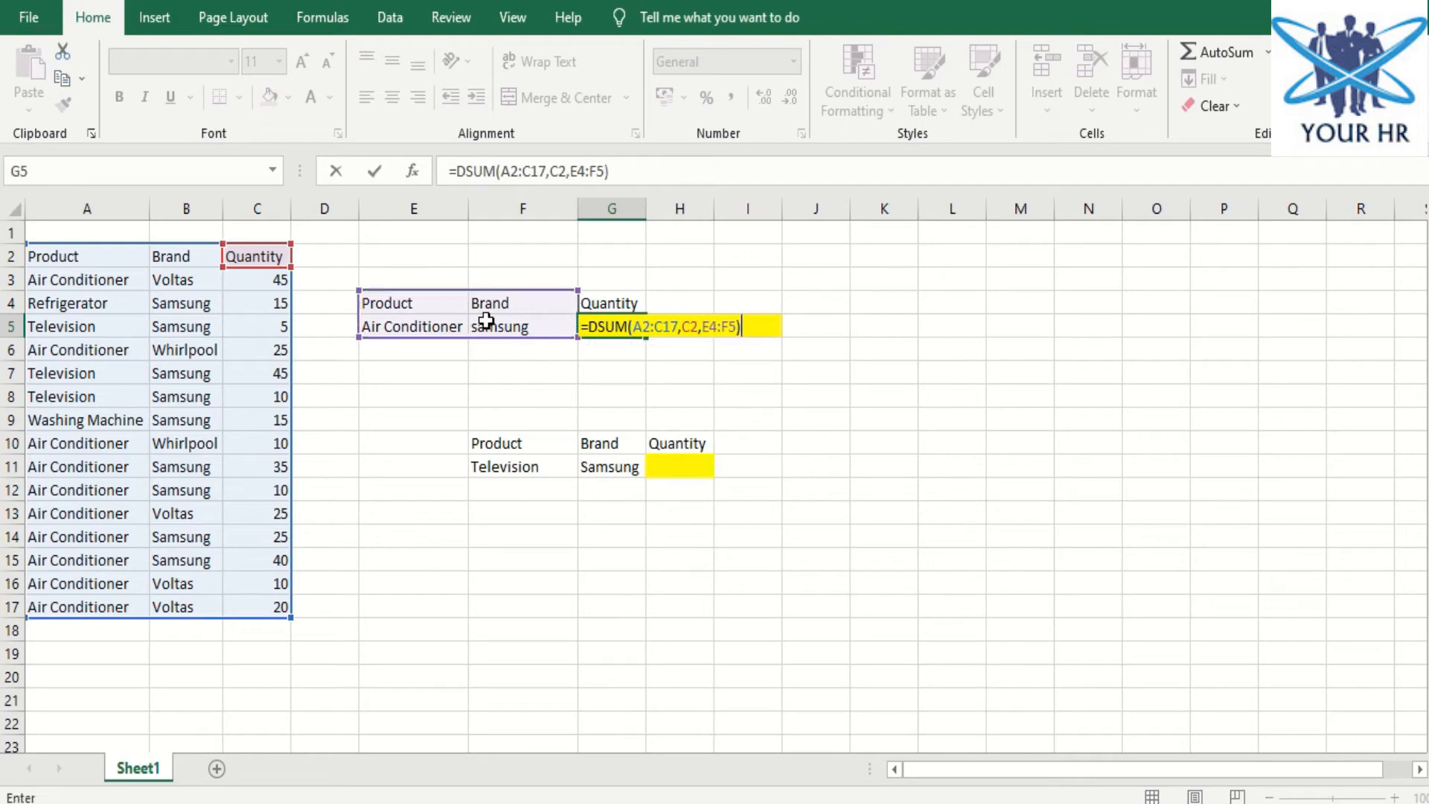
{"action": "key", "text": "Return"}
Enter a DSUM formula in H11 with product table A2:C17 as database, Quantity header C2 as field and F10:G11 as criteria
{"action": "left_click", "coordinate": [675, 465]}
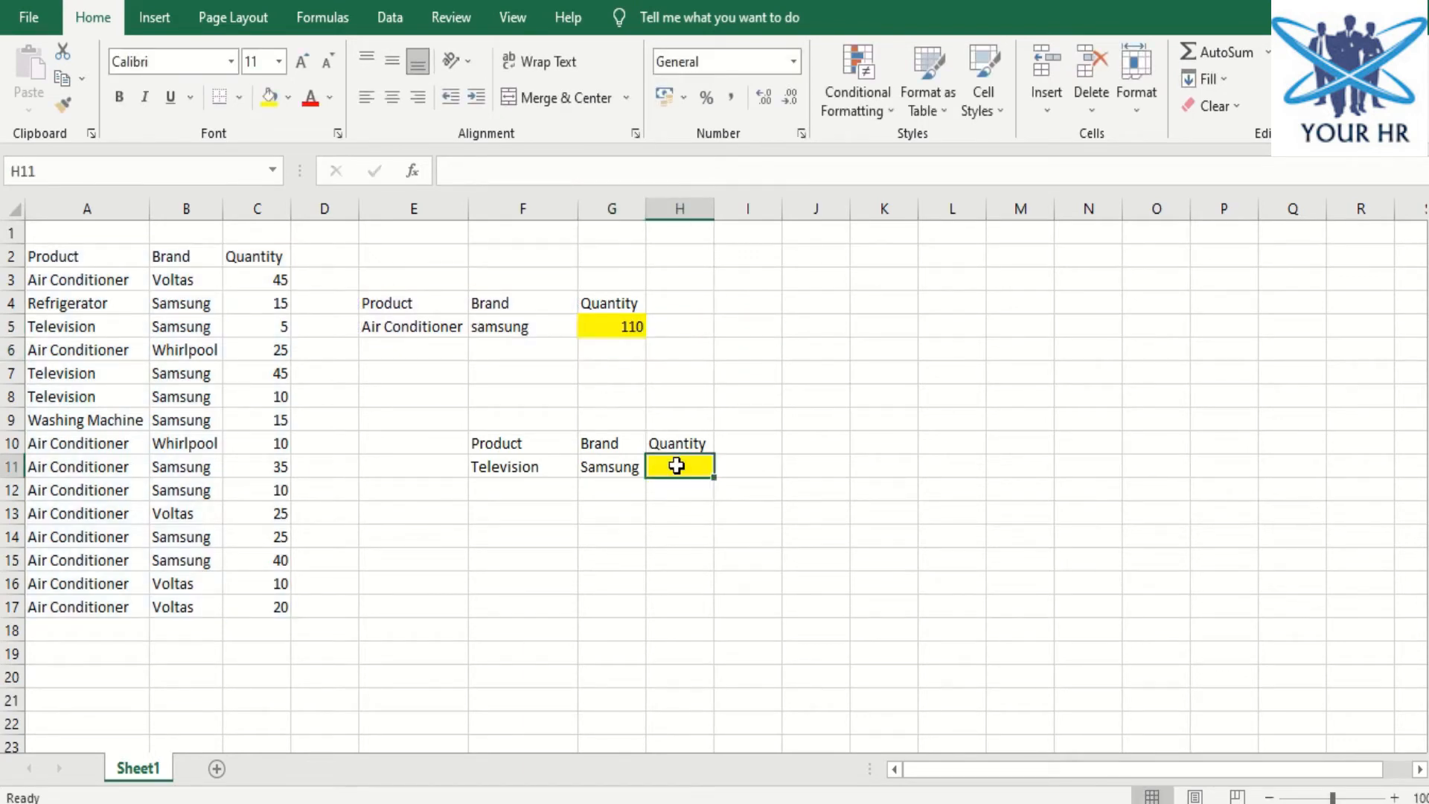
{"action": "type", "text": "=d"}
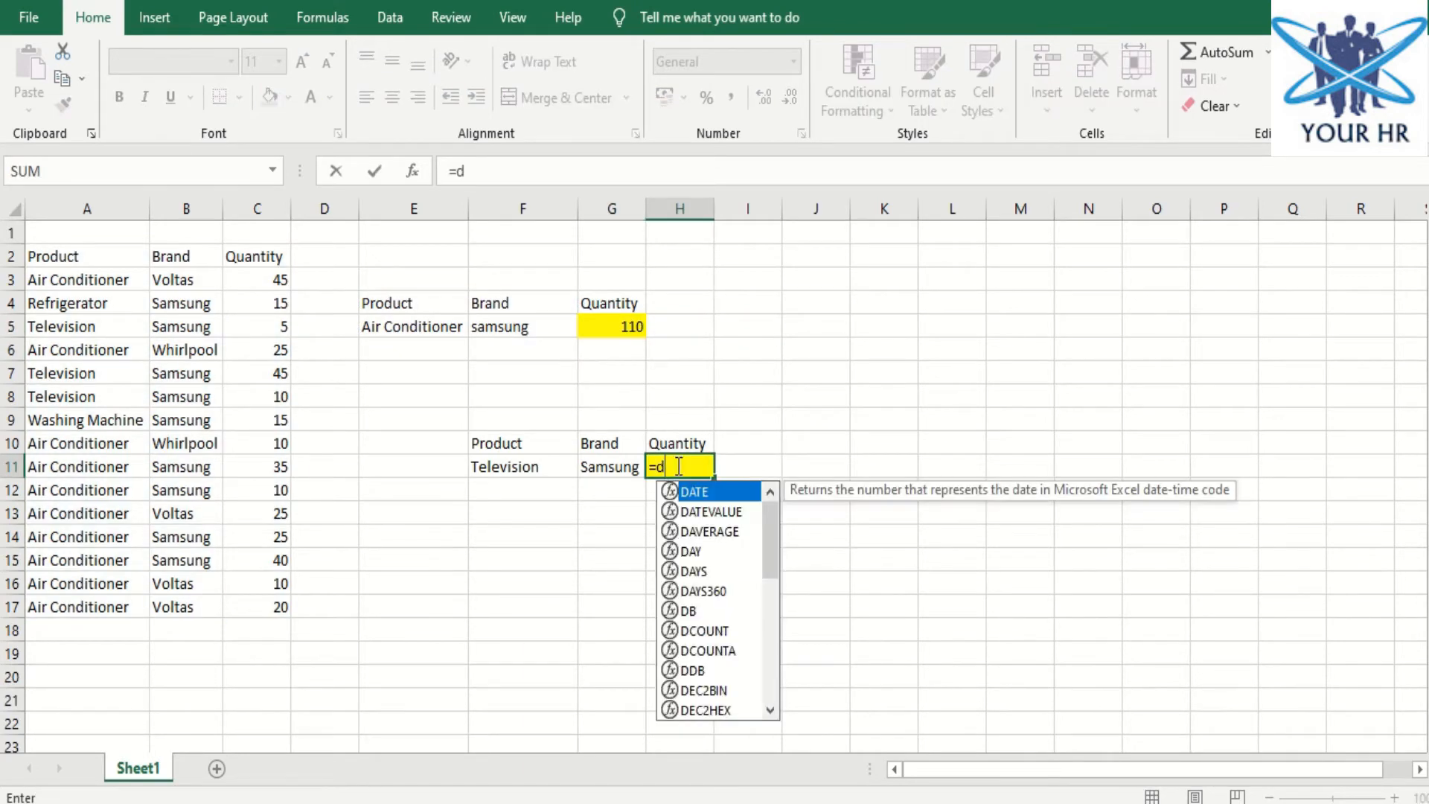
{"action": "type", "text": "sum"}
{"action": "key", "text": "Tab"}
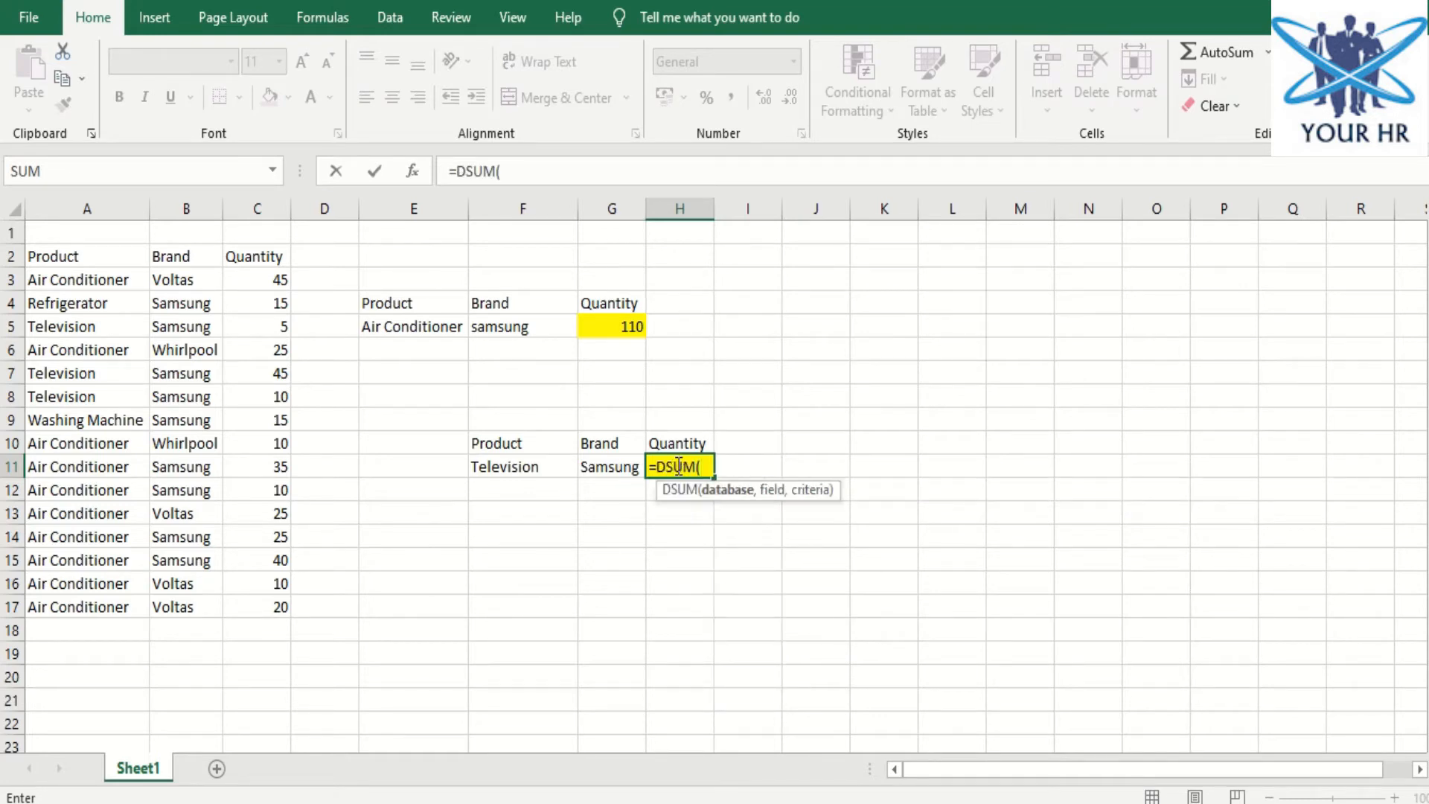
{"action": "left_click_drag", "start_coordinate": [128, 255], "coordinate": [252, 599]}
{"action": "type", "text": ","}
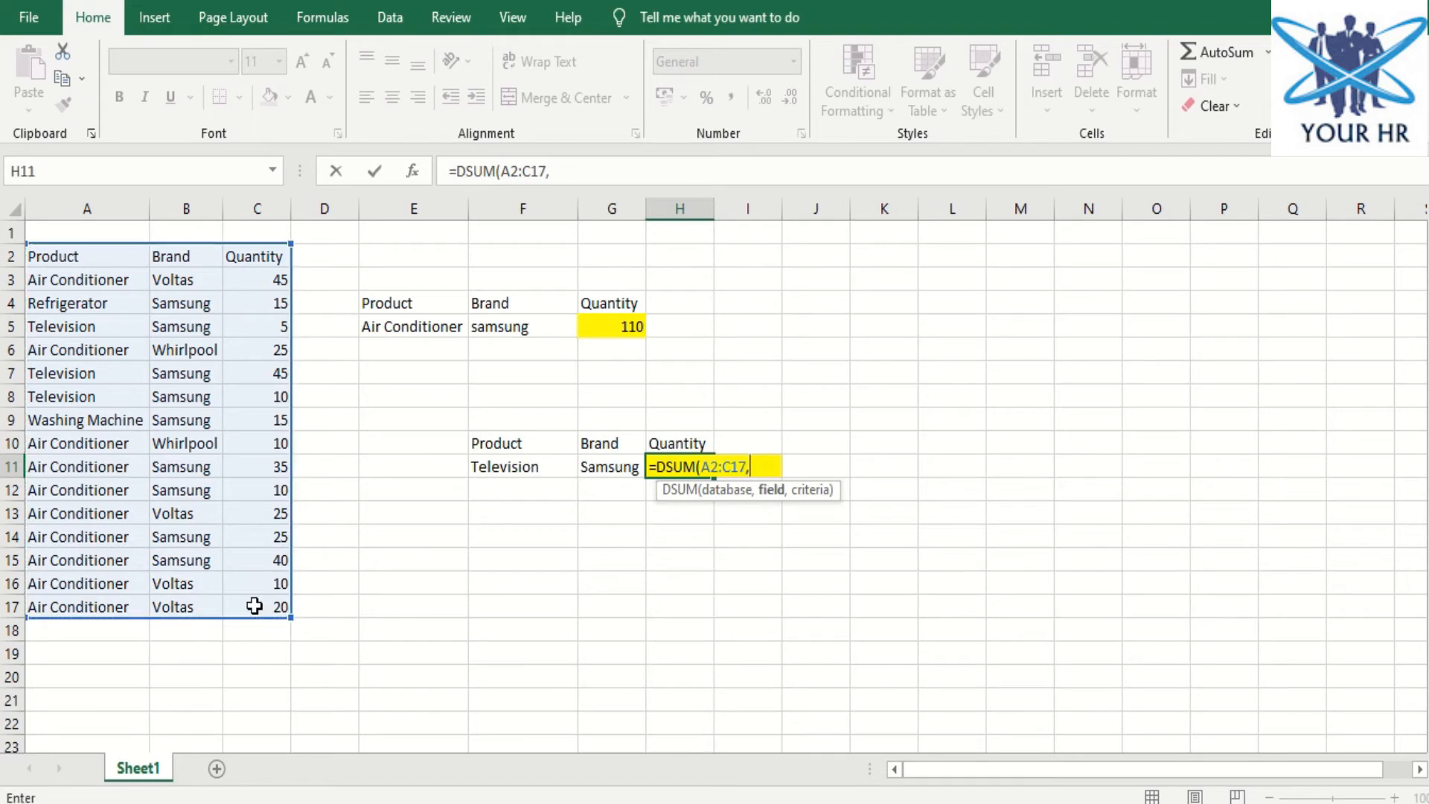
{"action": "left_click", "coordinate": [272, 259]}
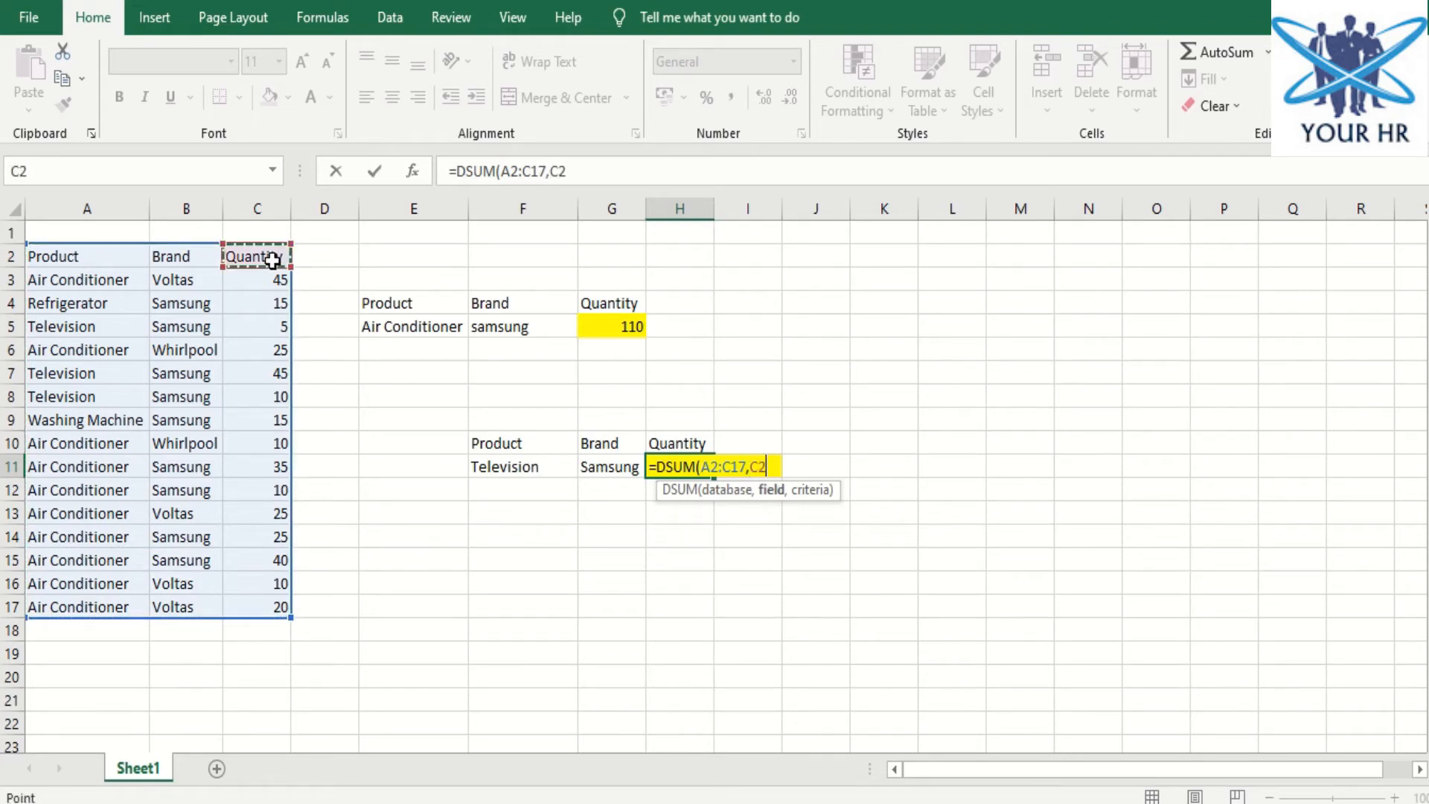
{"action": "type", "text": ","}
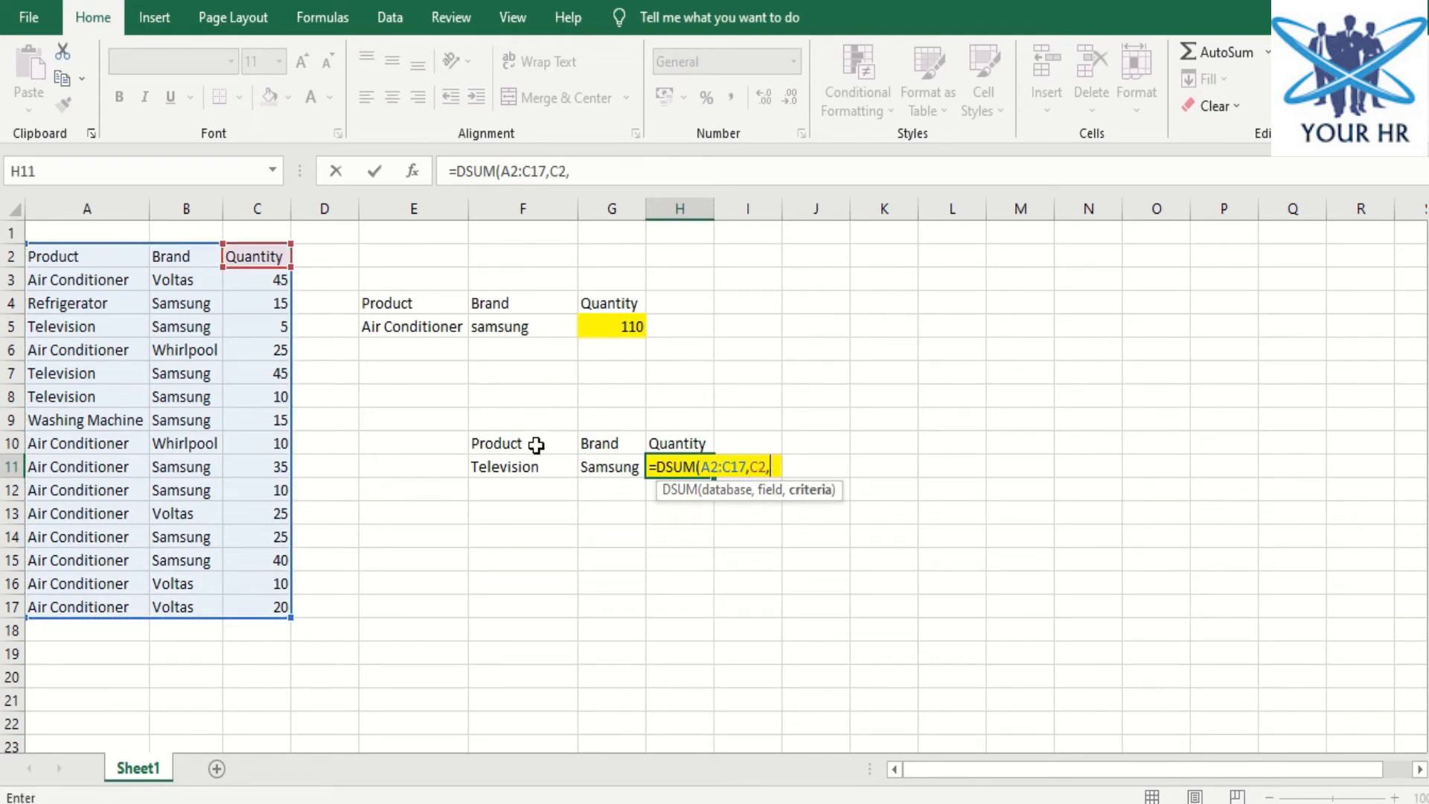
{"action": "left_click_drag", "start_coordinate": [535, 444], "coordinate": [597, 468]}
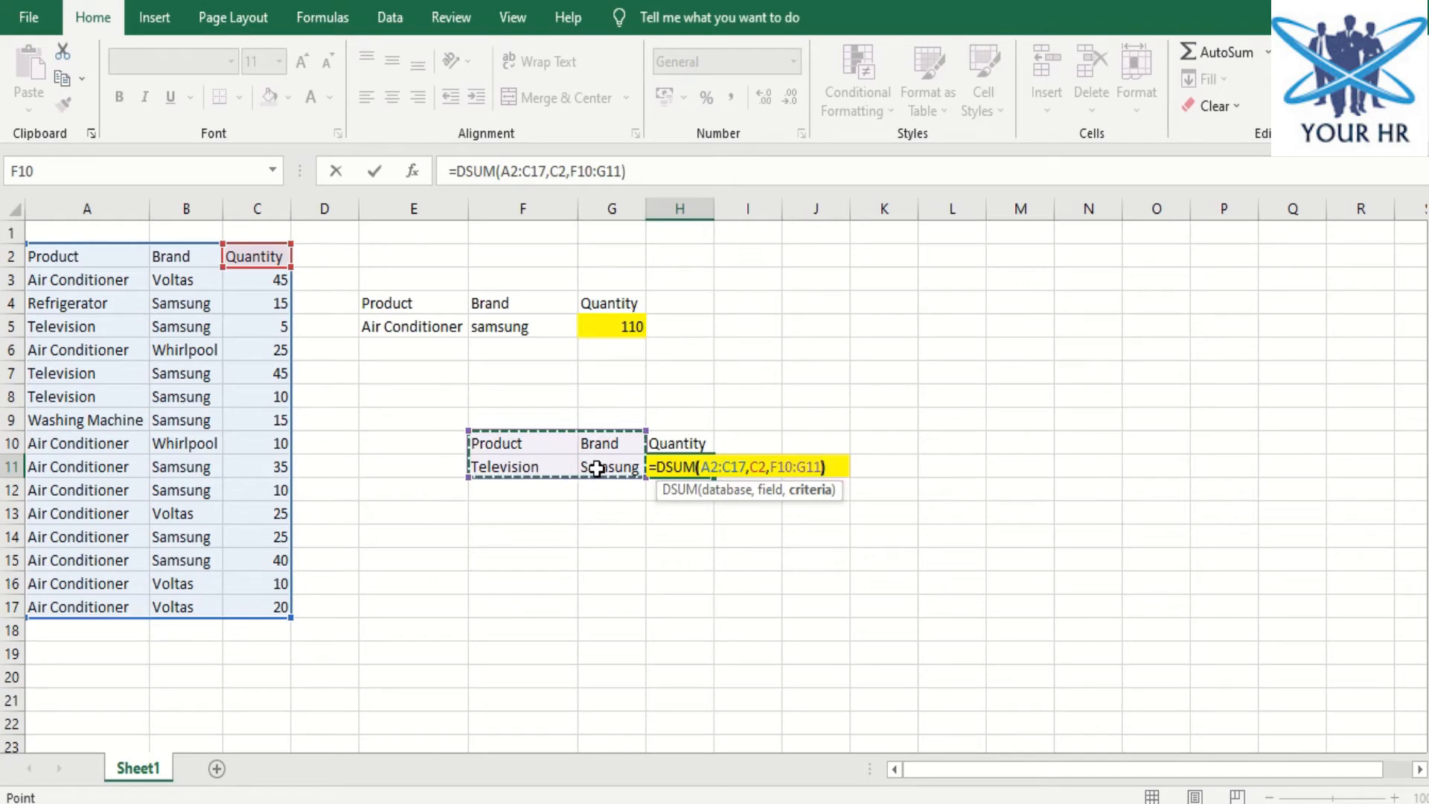
{"action": "type", "text": ")"}
{"action": "key", "text": "Return"}
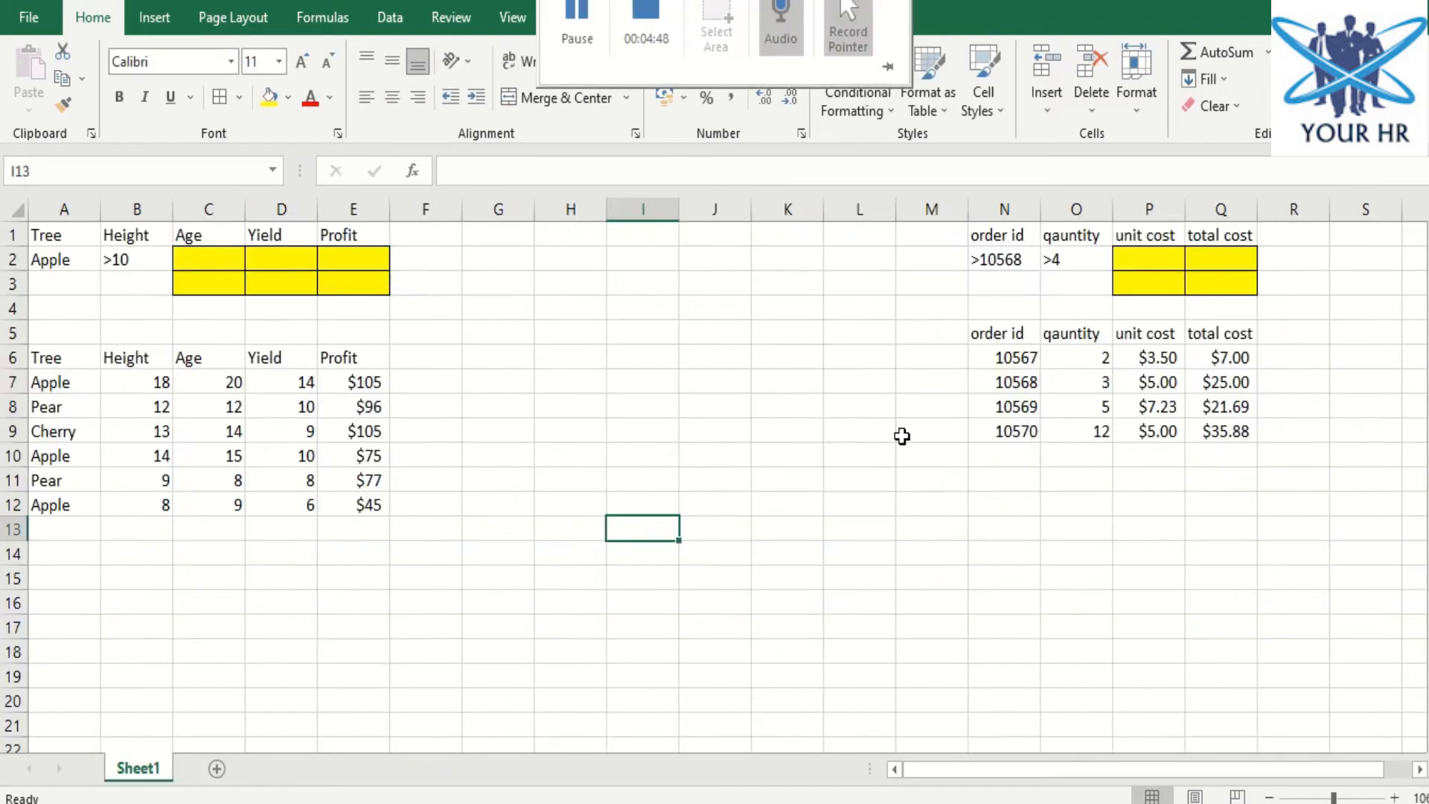
In the workbook with the tree and order tables, delete empty columns I:K and then H:I between the two tables
{"action": "left_click", "coordinate": [901, 436]}
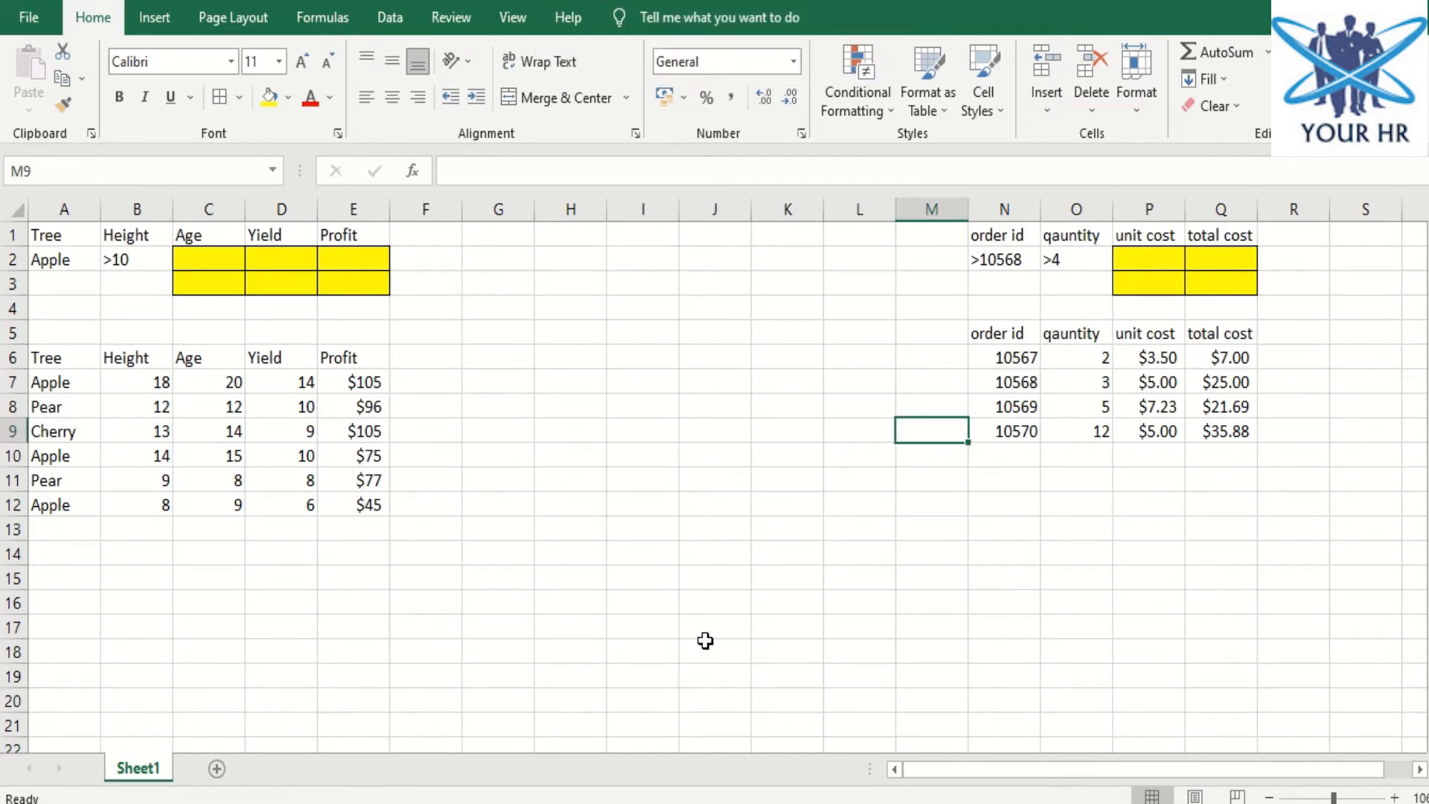
{"action": "left_click_drag", "start_coordinate": [789, 209], "coordinate": [606, 214]}
{"action": "key", "text": "ctrl+minus"}
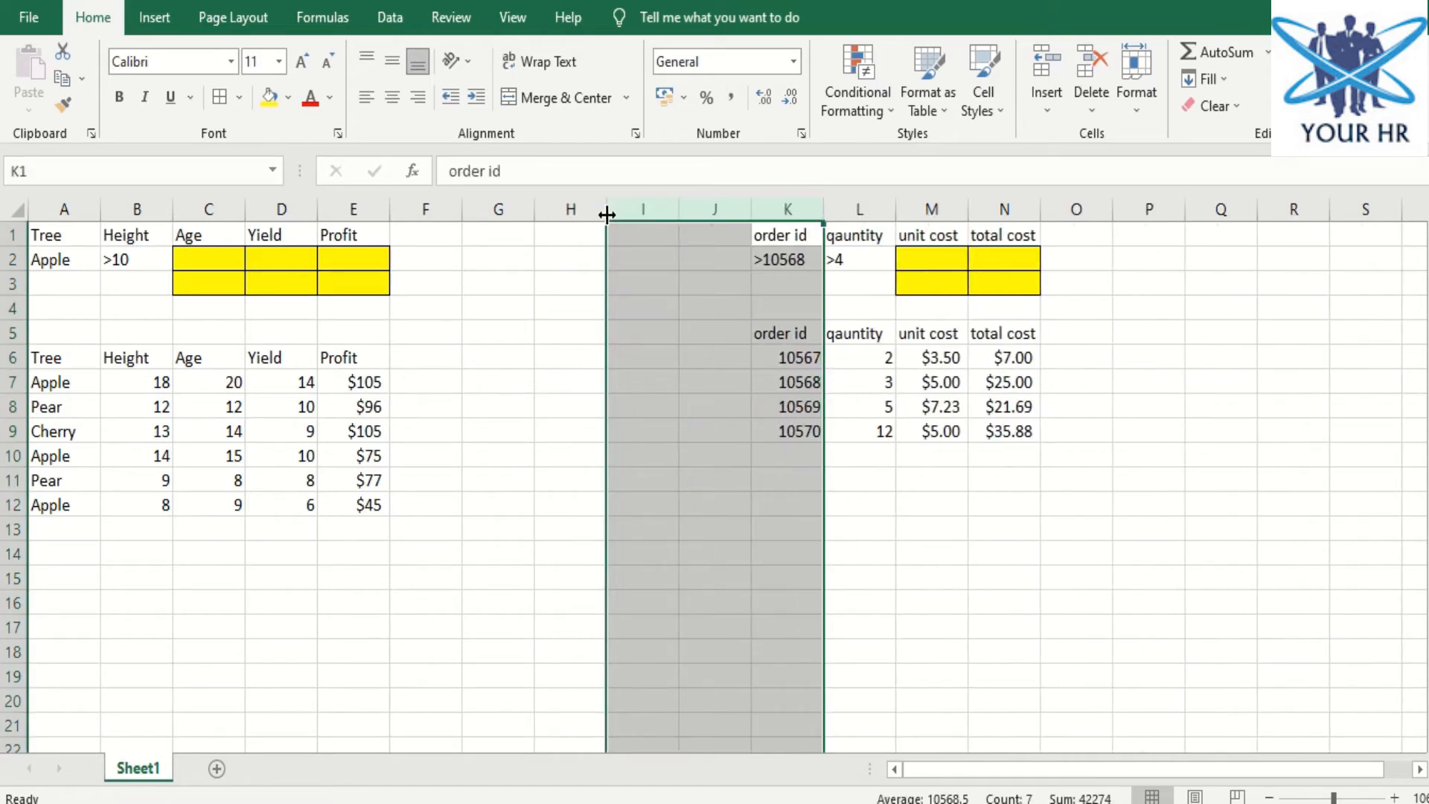
{"action": "left_click_drag", "start_coordinate": [581, 209], "coordinate": [637, 209]}
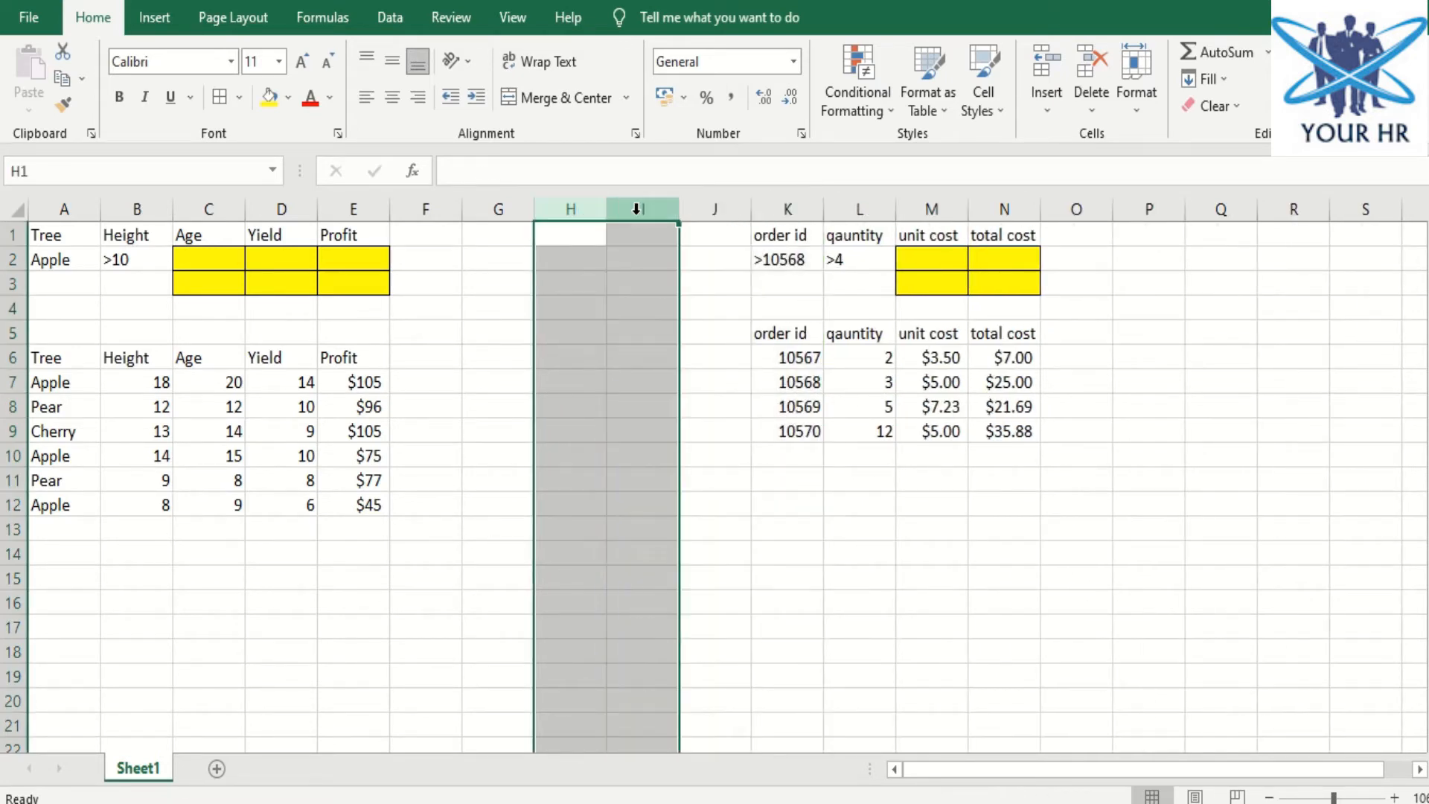
{"action": "key", "text": "ctrl+minus"}
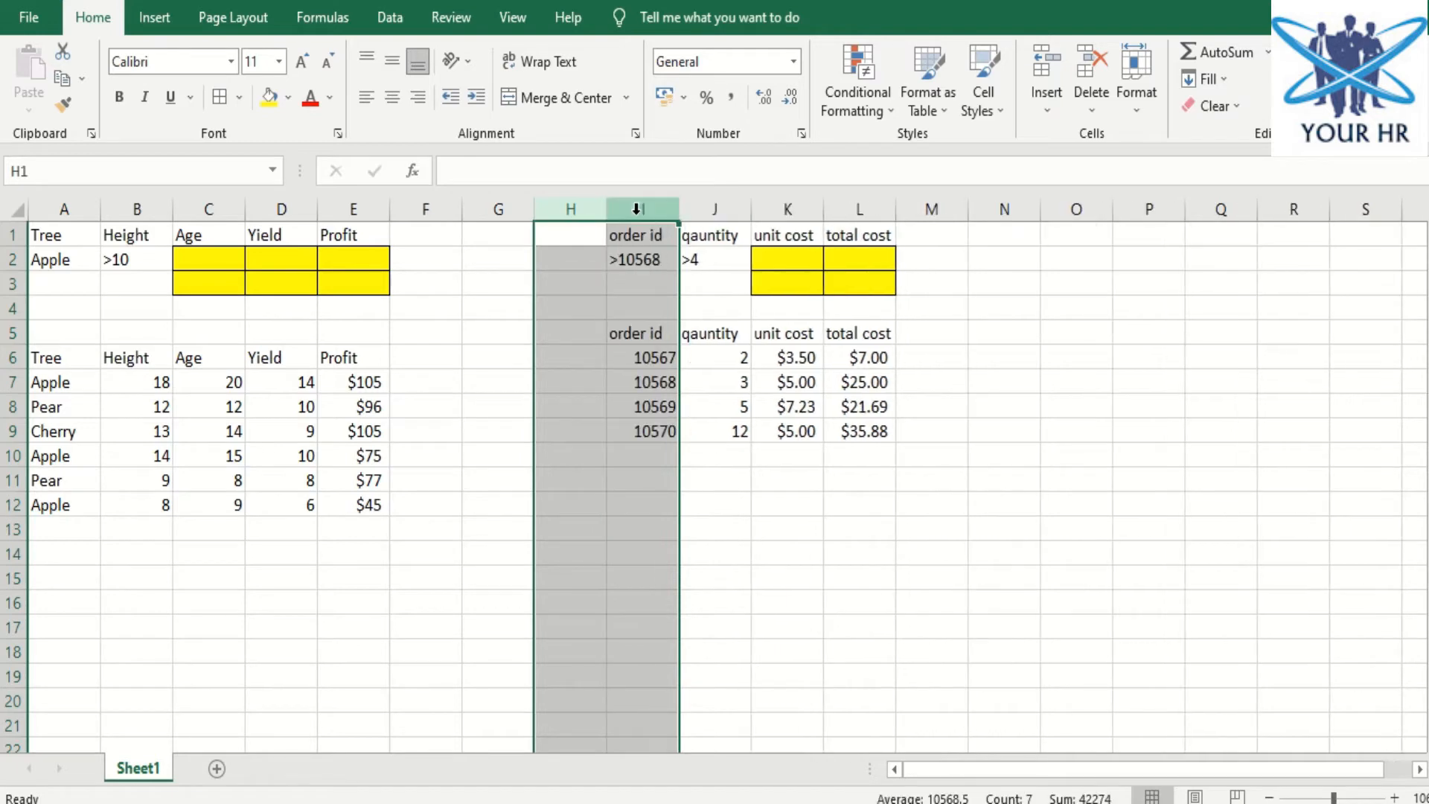
Review the tree table from A6 to E12, its criteria in A1:B2 and the order criteria in I1:J2
{"action": "left_click", "coordinate": [210, 274]}
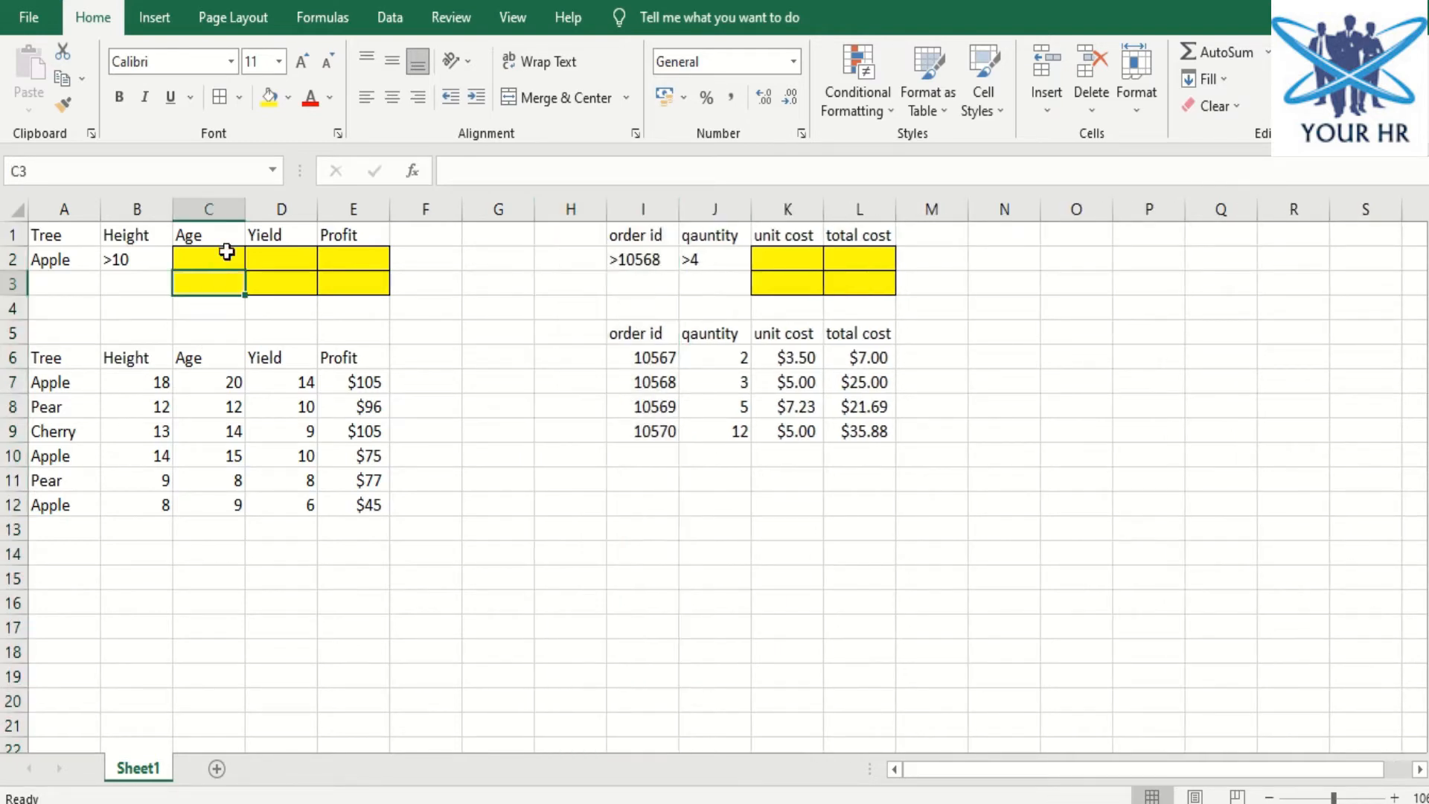
{"action": "left_click", "coordinate": [225, 242]}
{"action": "left_click", "coordinate": [48, 363]}
{"action": "left_click_drag", "start_coordinate": [49, 362], "coordinate": [364, 530]}
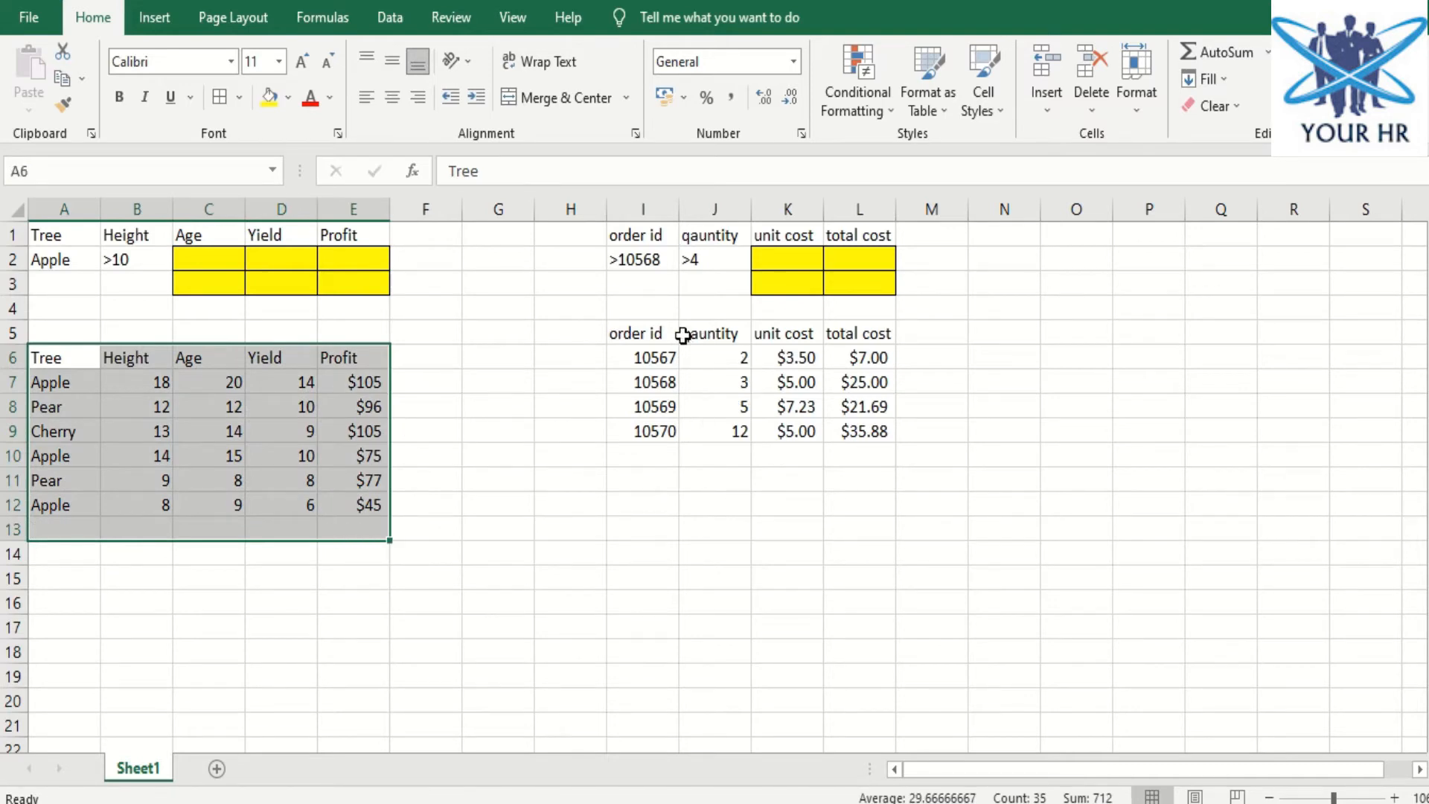
{"action": "left_click_drag", "start_coordinate": [68, 240], "coordinate": [115, 262]}
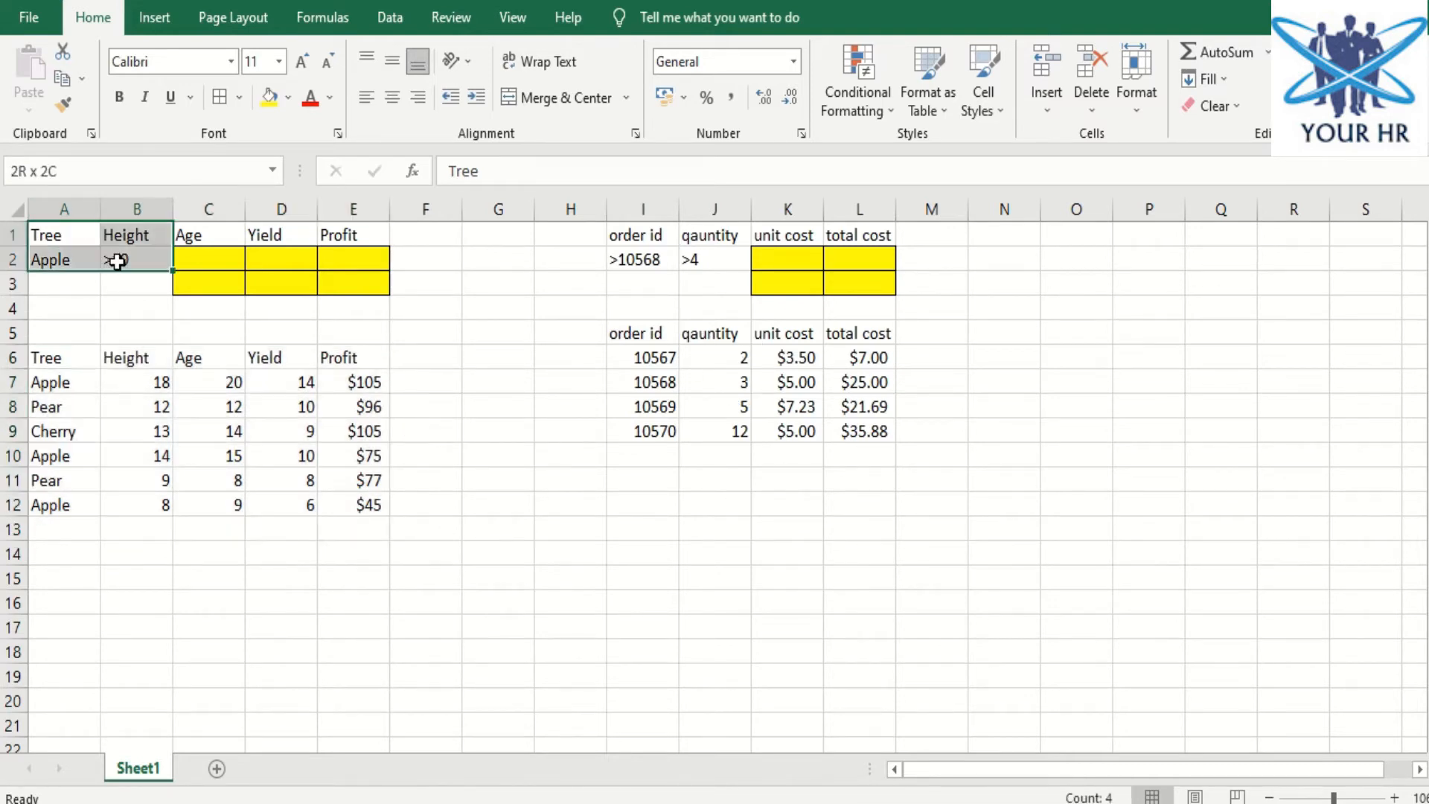
{"action": "left_click", "coordinate": [655, 239]}
{"action": "left_click_drag", "start_coordinate": [655, 239], "coordinate": [733, 267]}
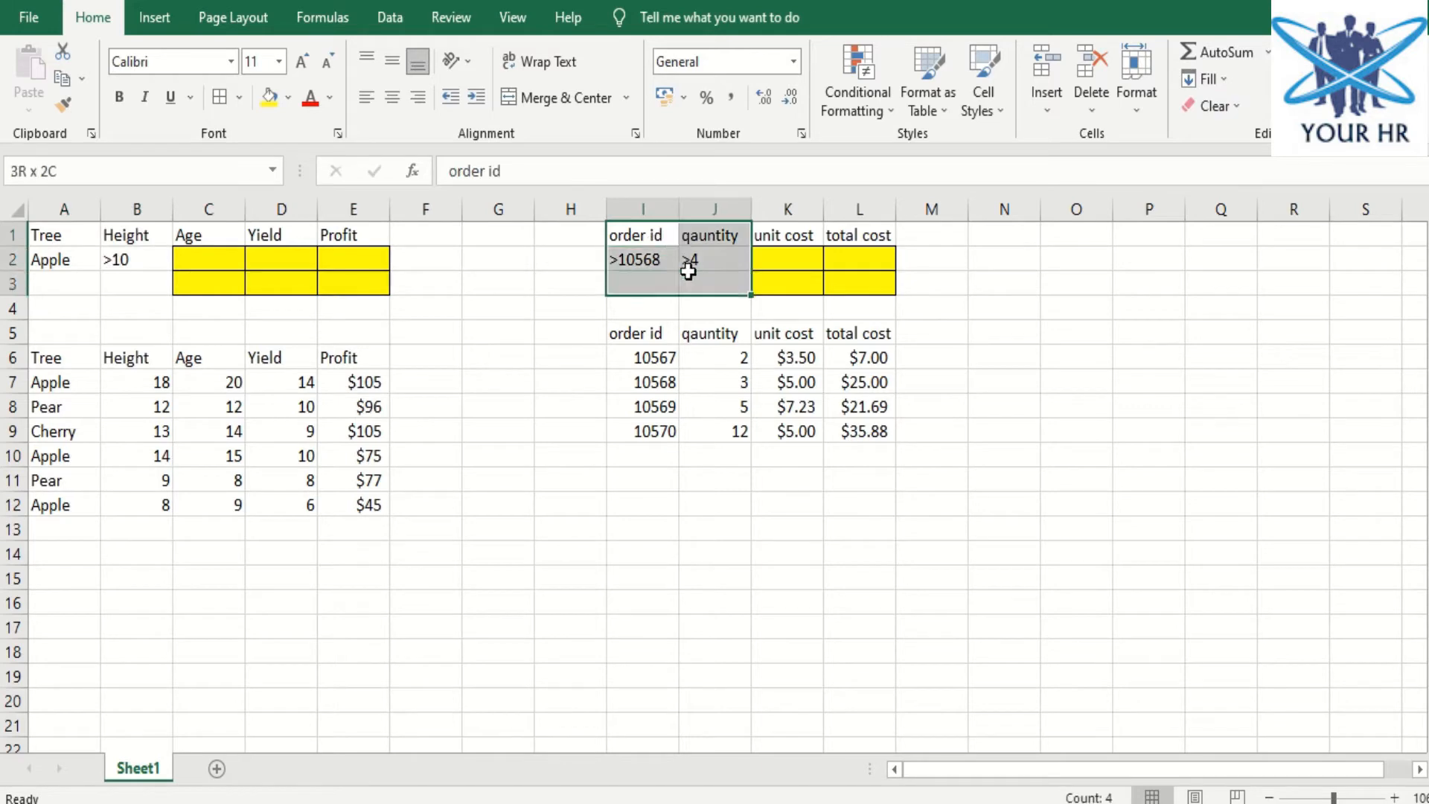
Examine the Age, Yield and Profit result headings in C1:E1 and the Apple and height >10 criteria in A1:B2
{"action": "left_click", "coordinate": [196, 262]}
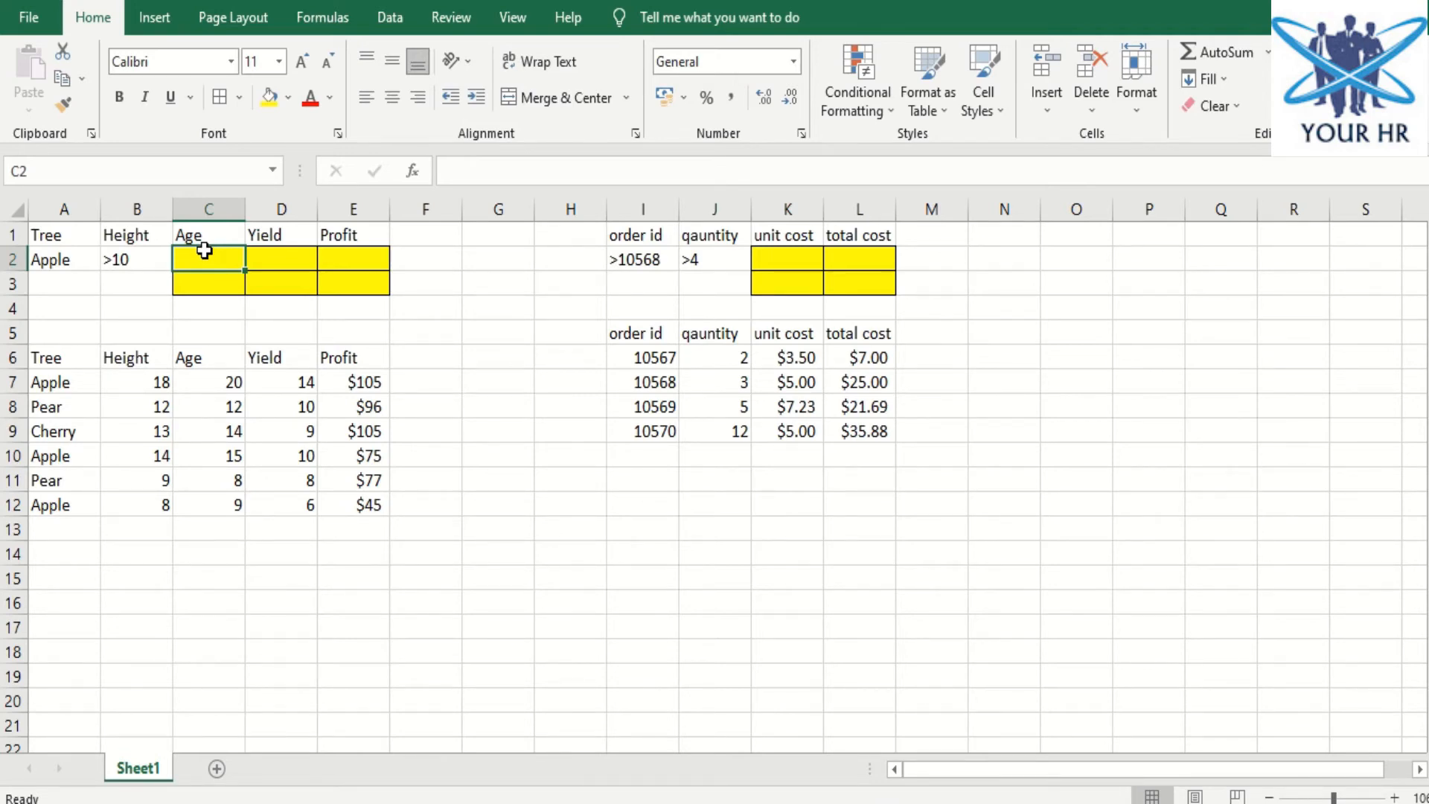
{"action": "left_click", "coordinate": [218, 233]}
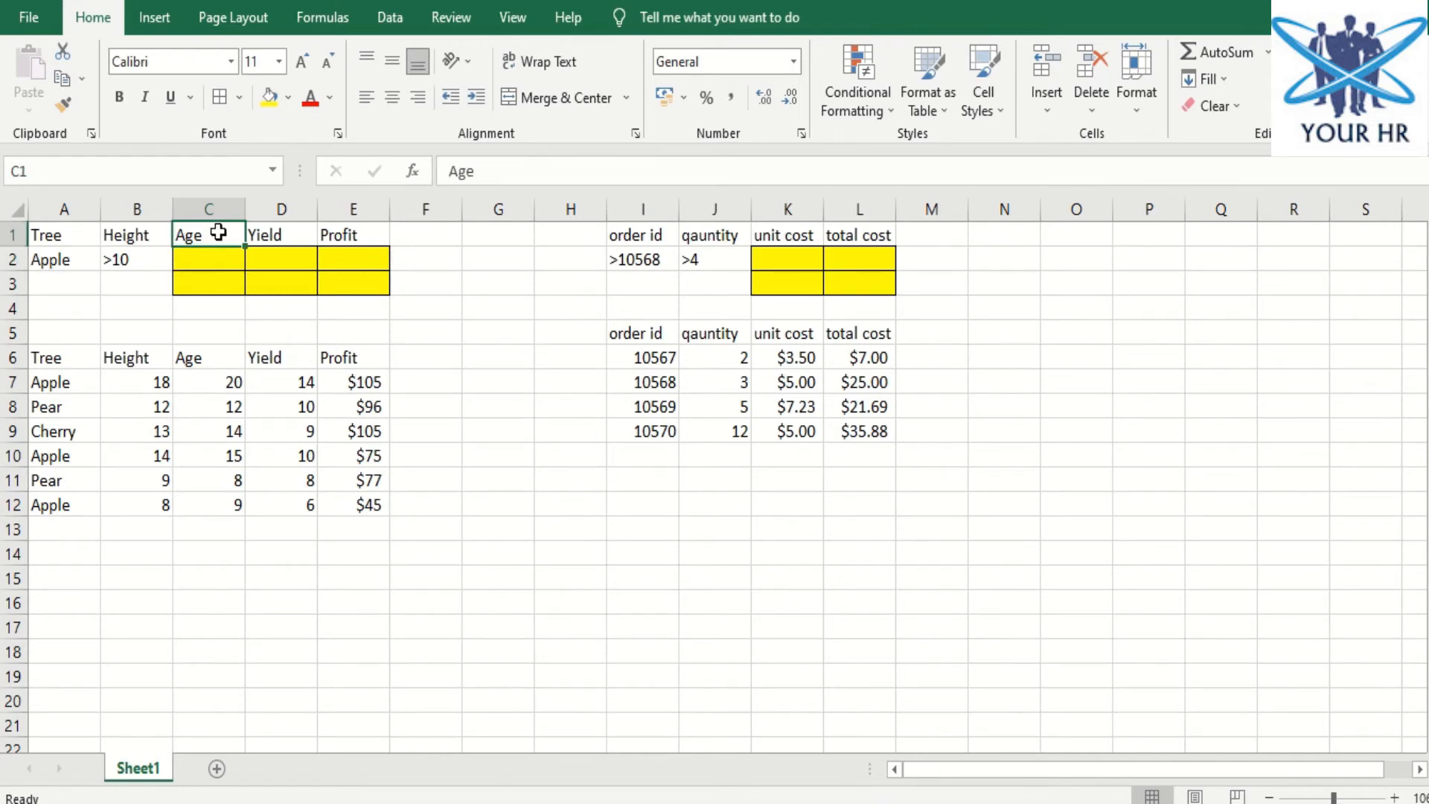
{"action": "left_click", "coordinate": [278, 235]}
{"action": "left_click", "coordinate": [347, 238]}
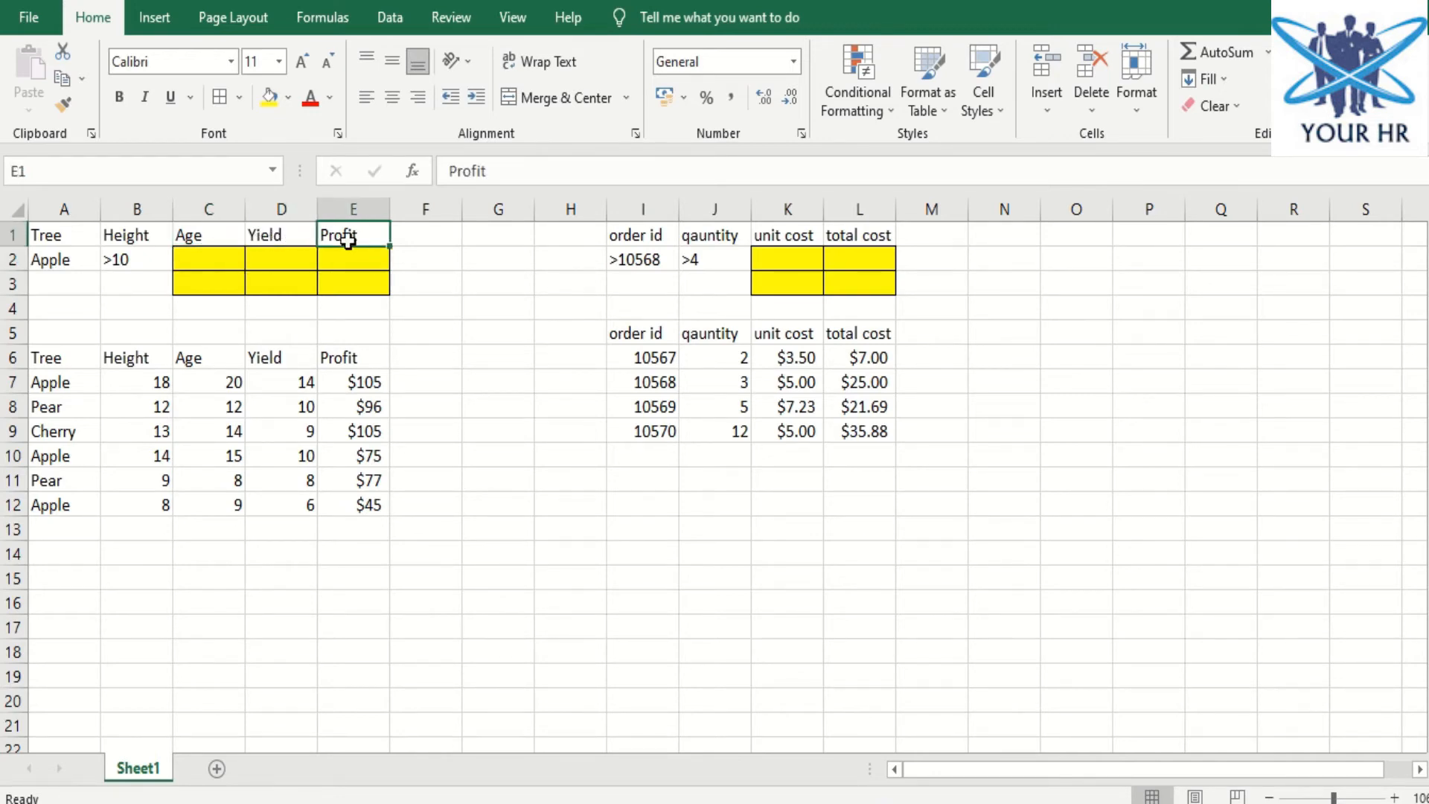
{"action": "left_click_drag", "start_coordinate": [65, 234], "coordinate": [135, 260]}
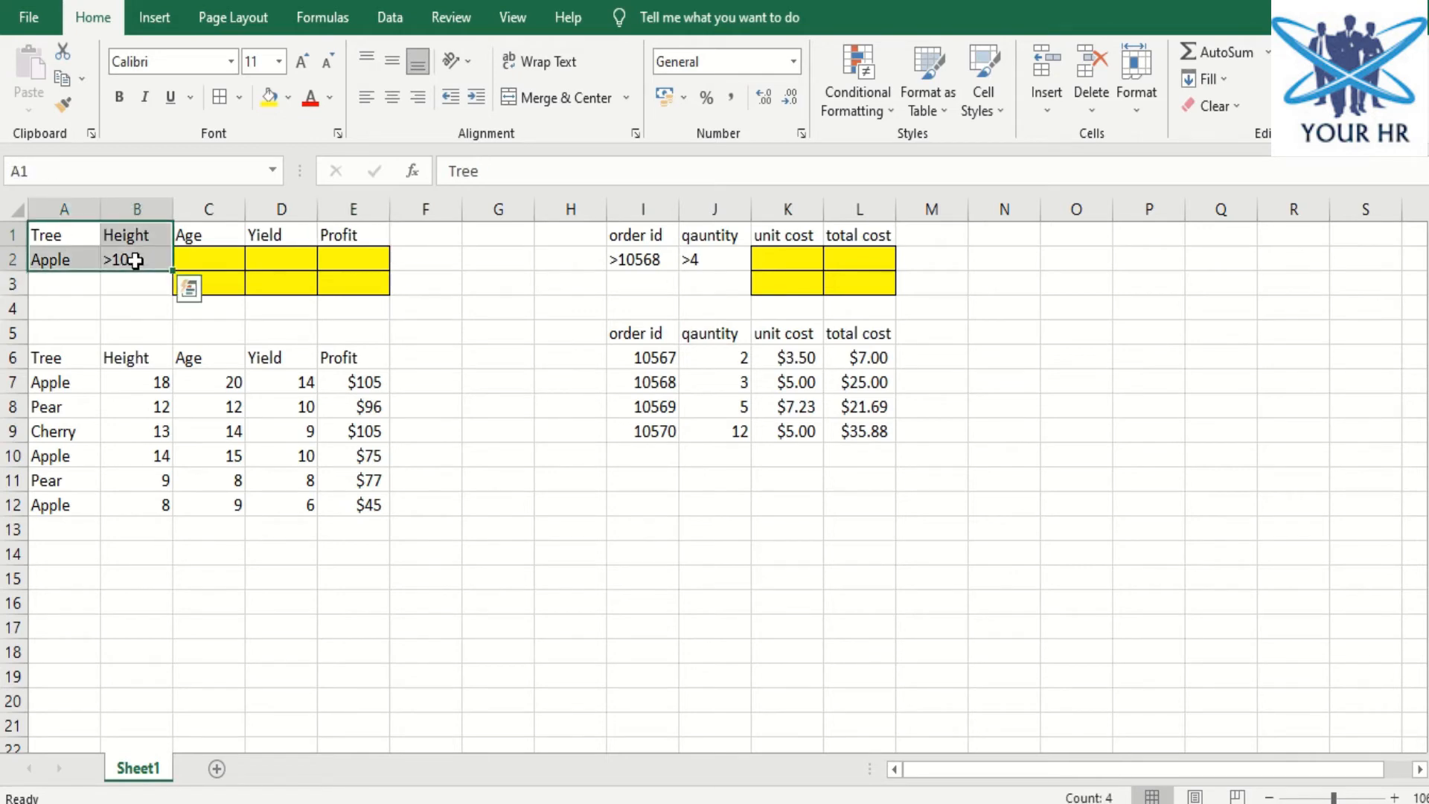
{"action": "left_click", "coordinate": [35, 262]}
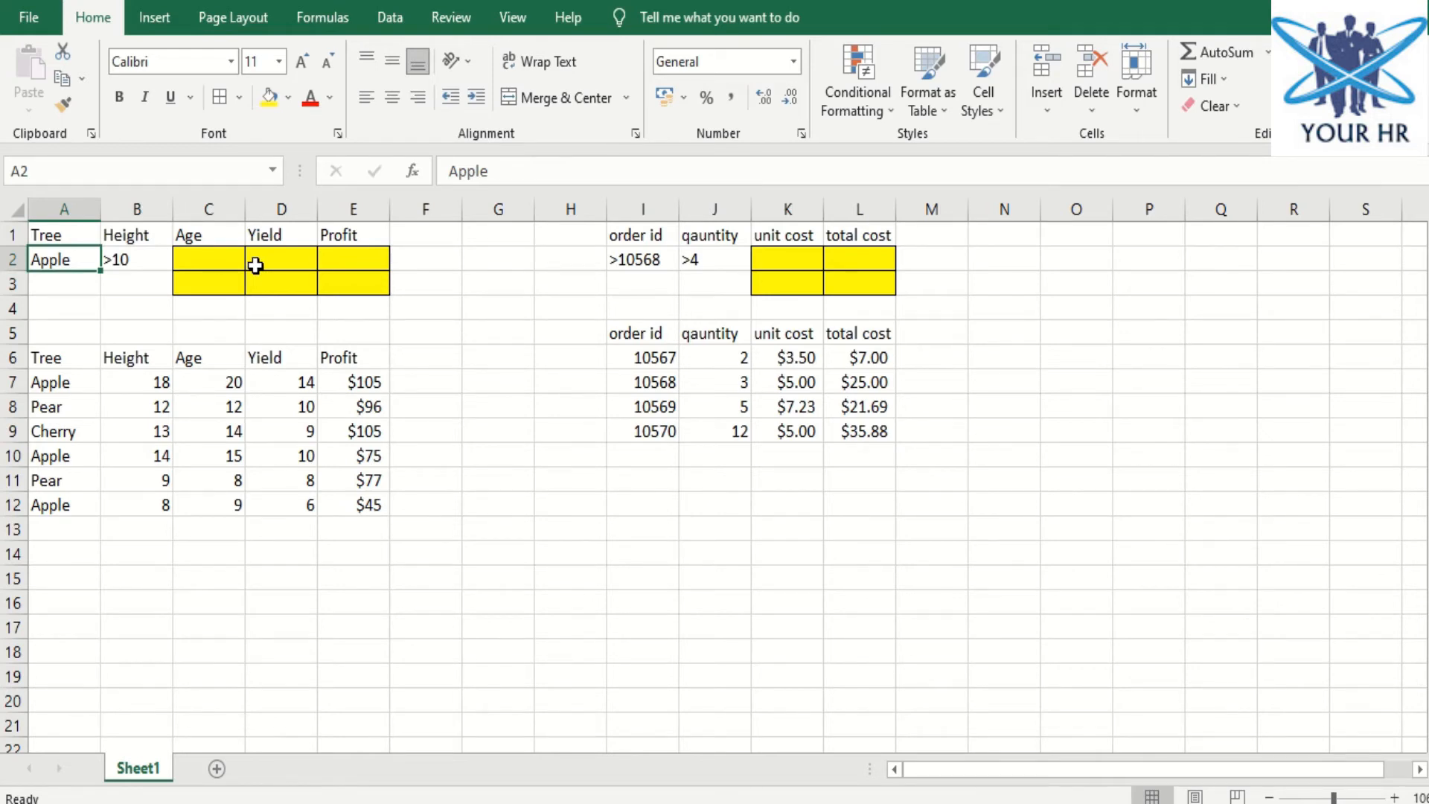
Start a DMIN formula in C2 with the tree table as an absolute database range, $A$6:$E$12
{"action": "left_click", "coordinate": [214, 260]}
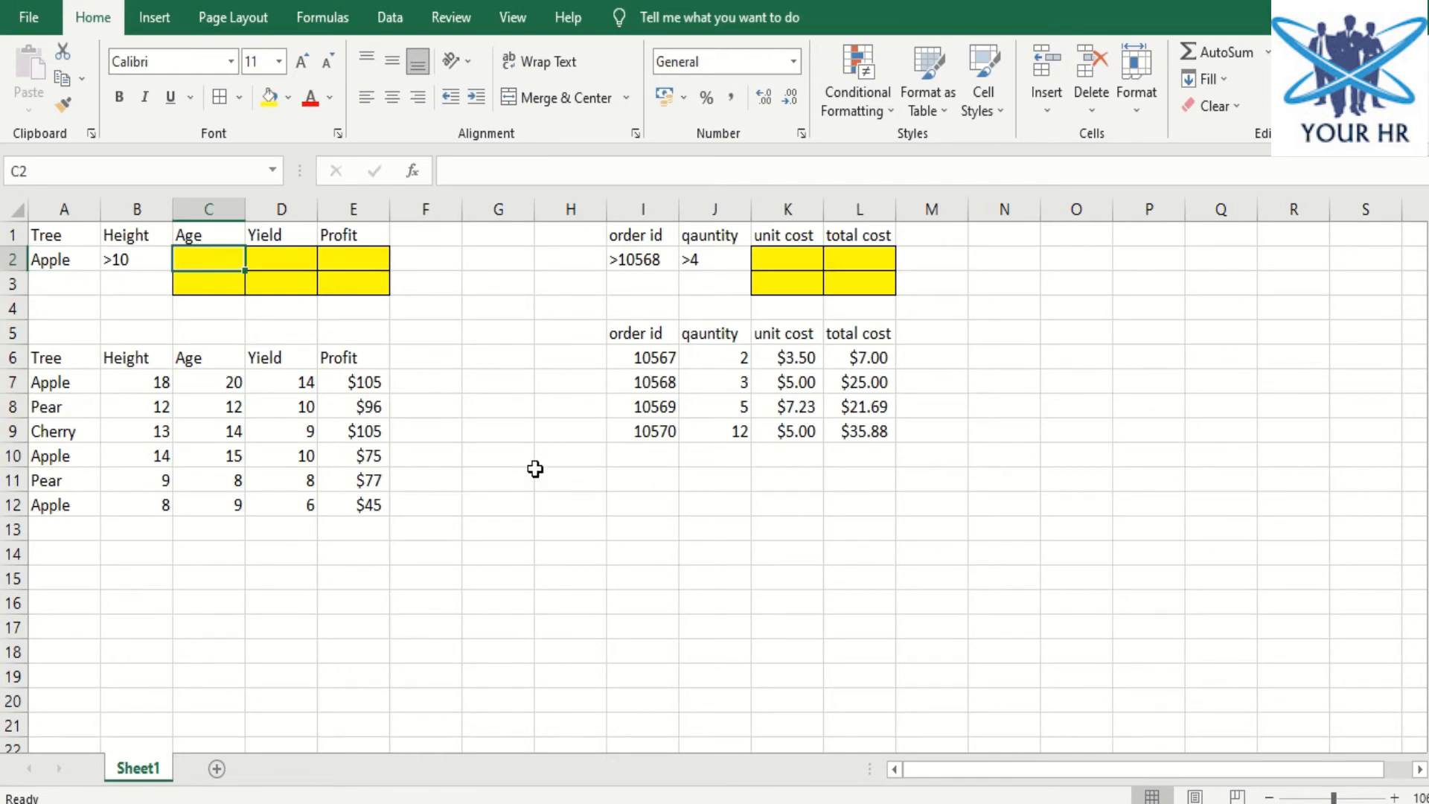
{"action": "type", "text": "=d"}
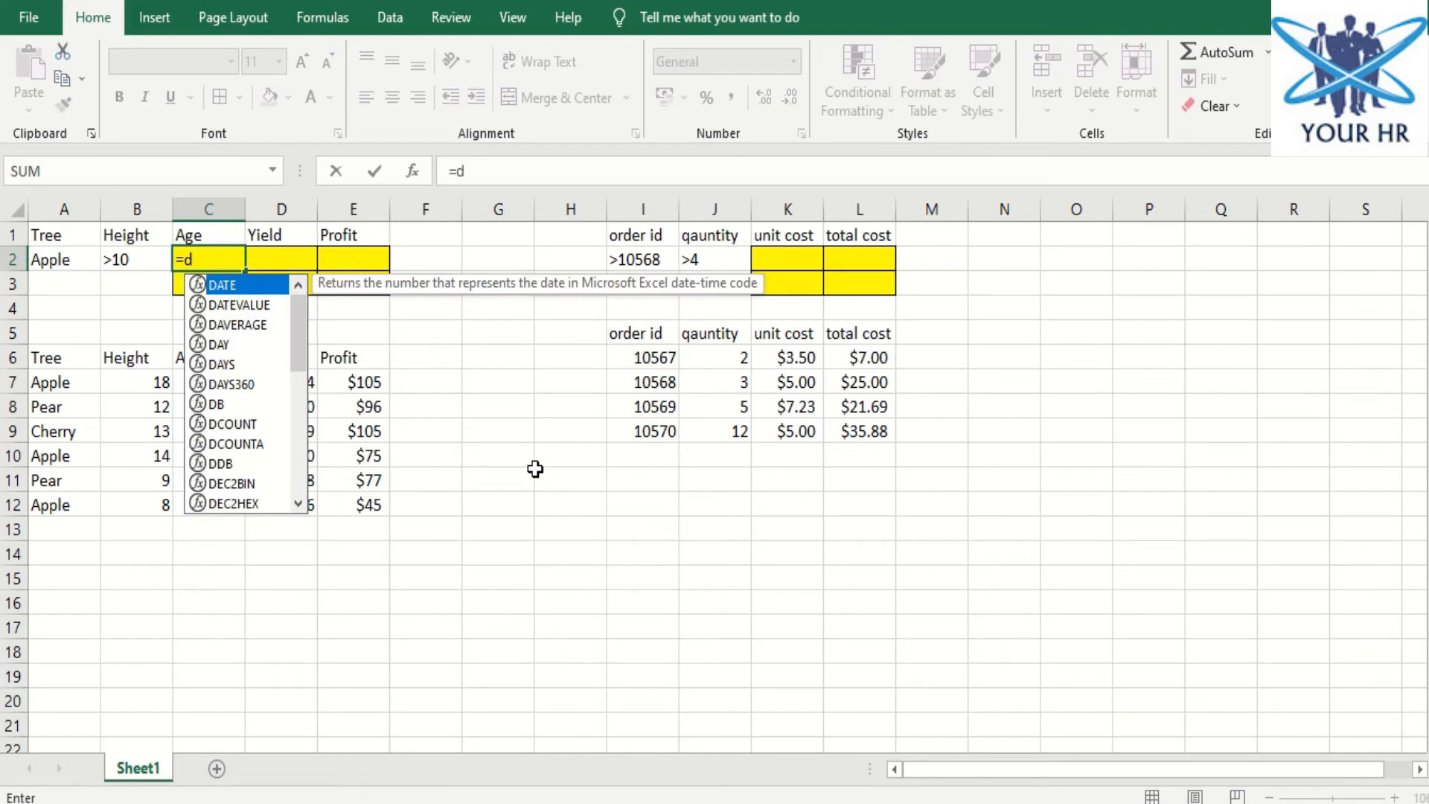
{"action": "type", "text": "min"}
{"action": "key", "text": "Tab"}
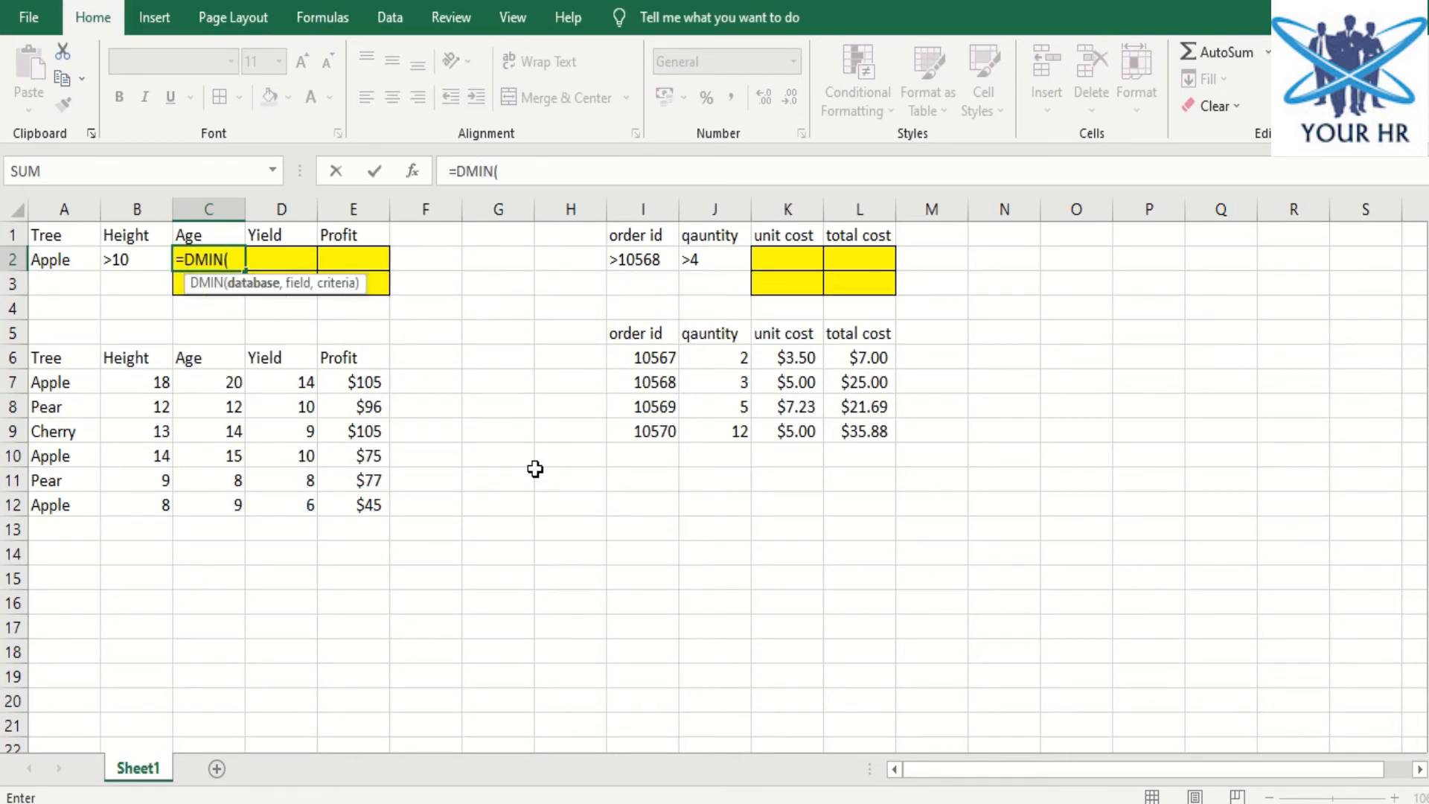
{"action": "left_click_drag", "start_coordinate": [73, 364], "coordinate": [341, 508]}
{"action": "key", "text": "F4"}
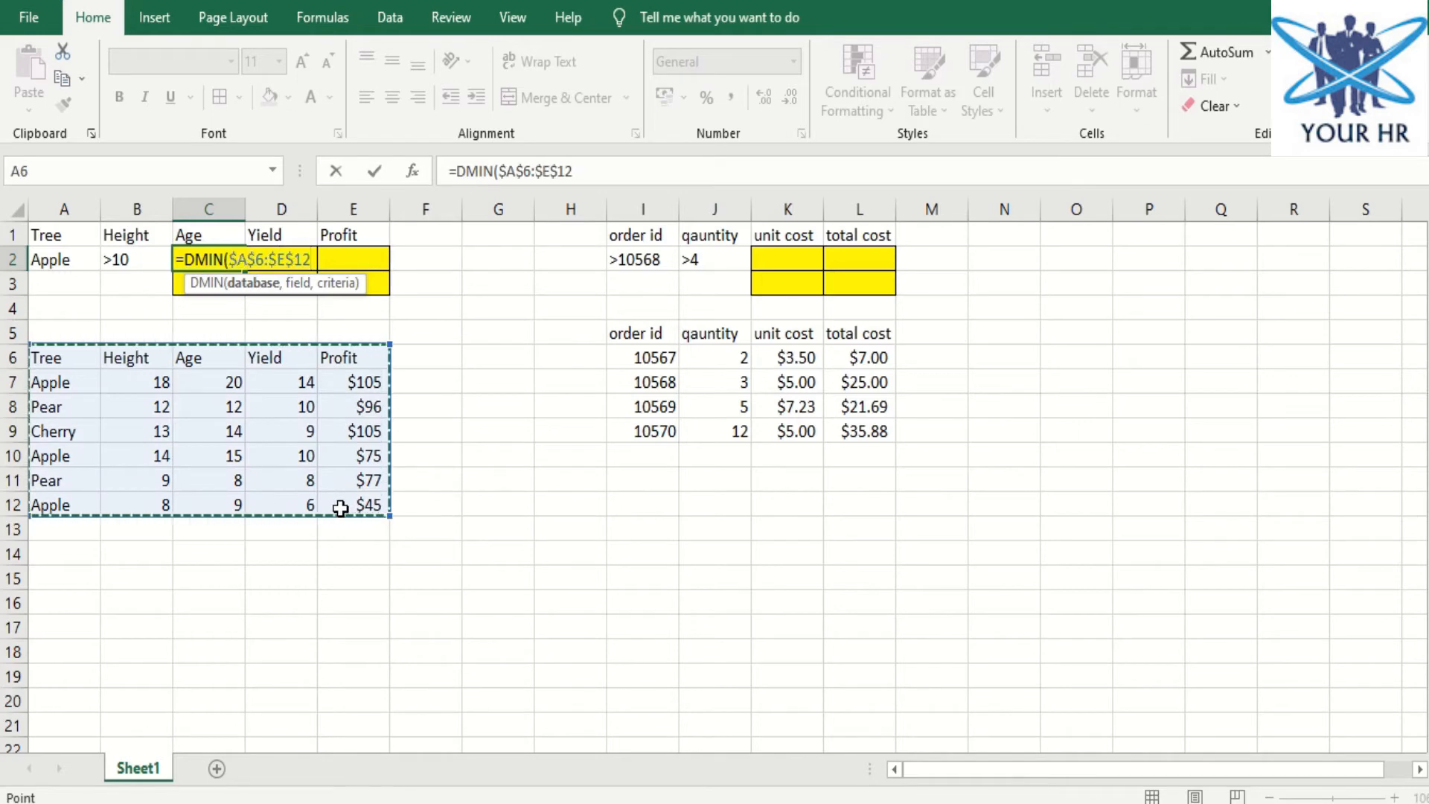
{"action": "type", "text": ","}
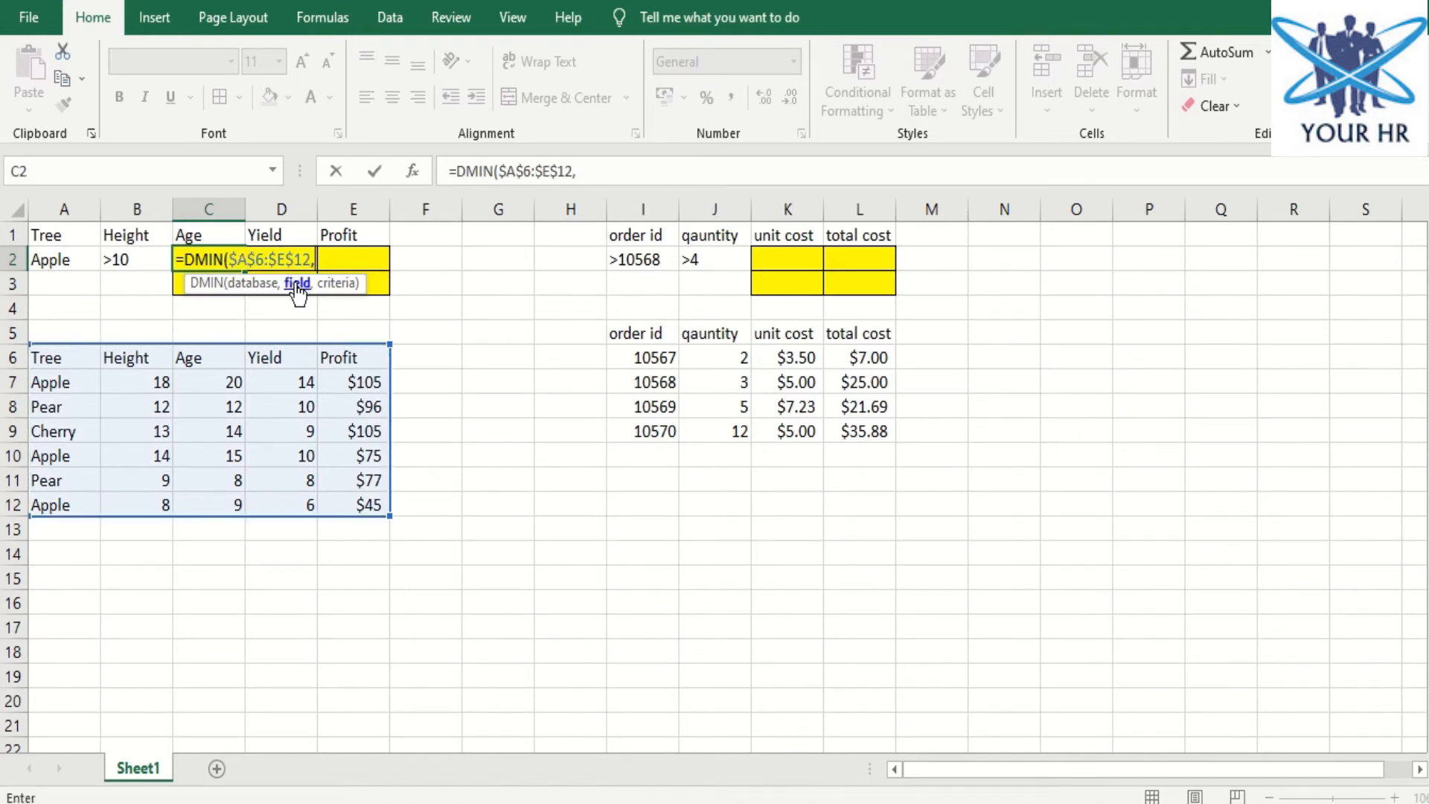
Complete the C2 formula with Age header C6 as field and $A$1:$B$2 as criteria, and fill it across to E2
{"action": "left_click", "coordinate": [208, 358]}
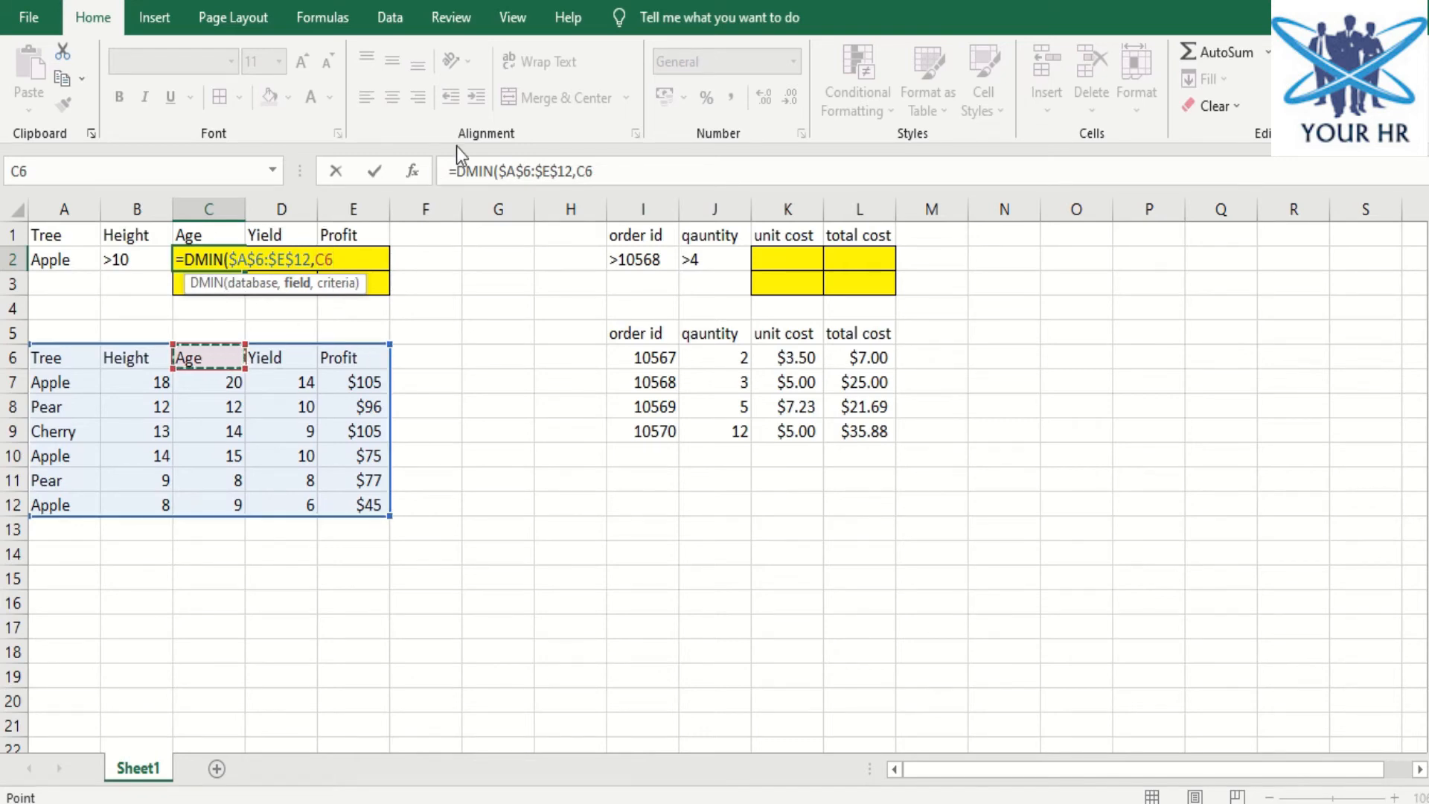
{"action": "type", "text": ","}
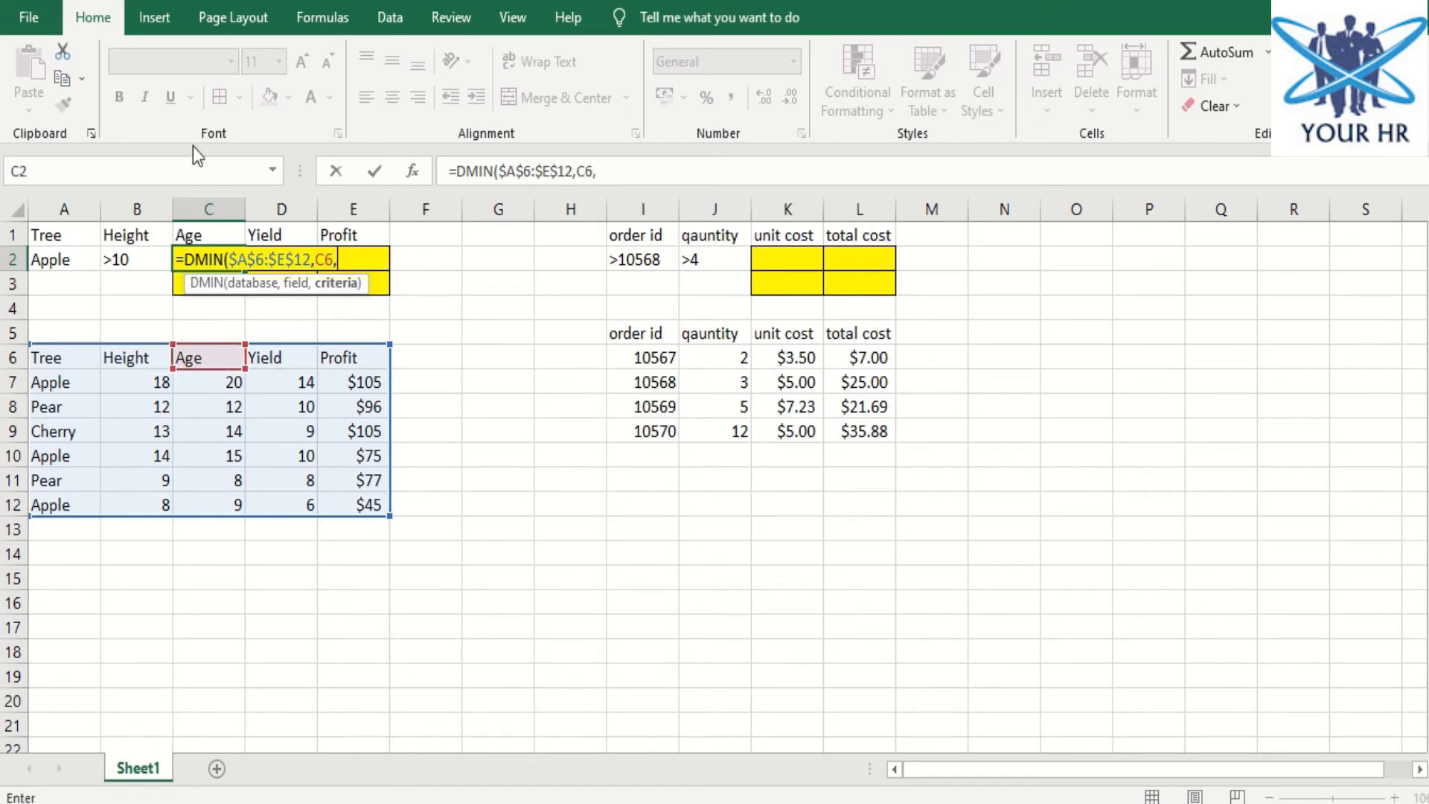
{"action": "left_click", "coordinate": [74, 236]}
{"action": "left_click_drag", "start_coordinate": [74, 235], "coordinate": [122, 269]}
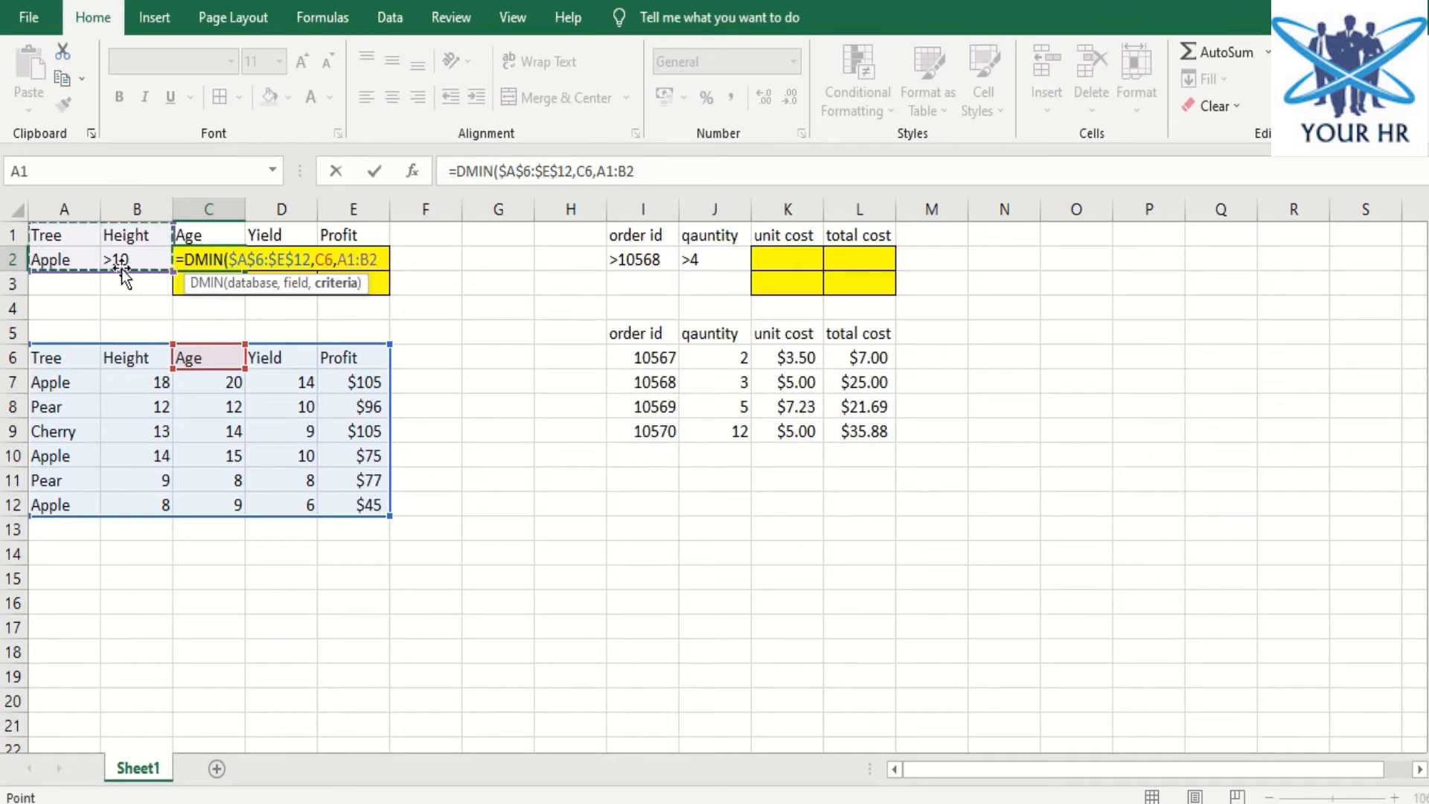
{"action": "key", "text": "F4"}
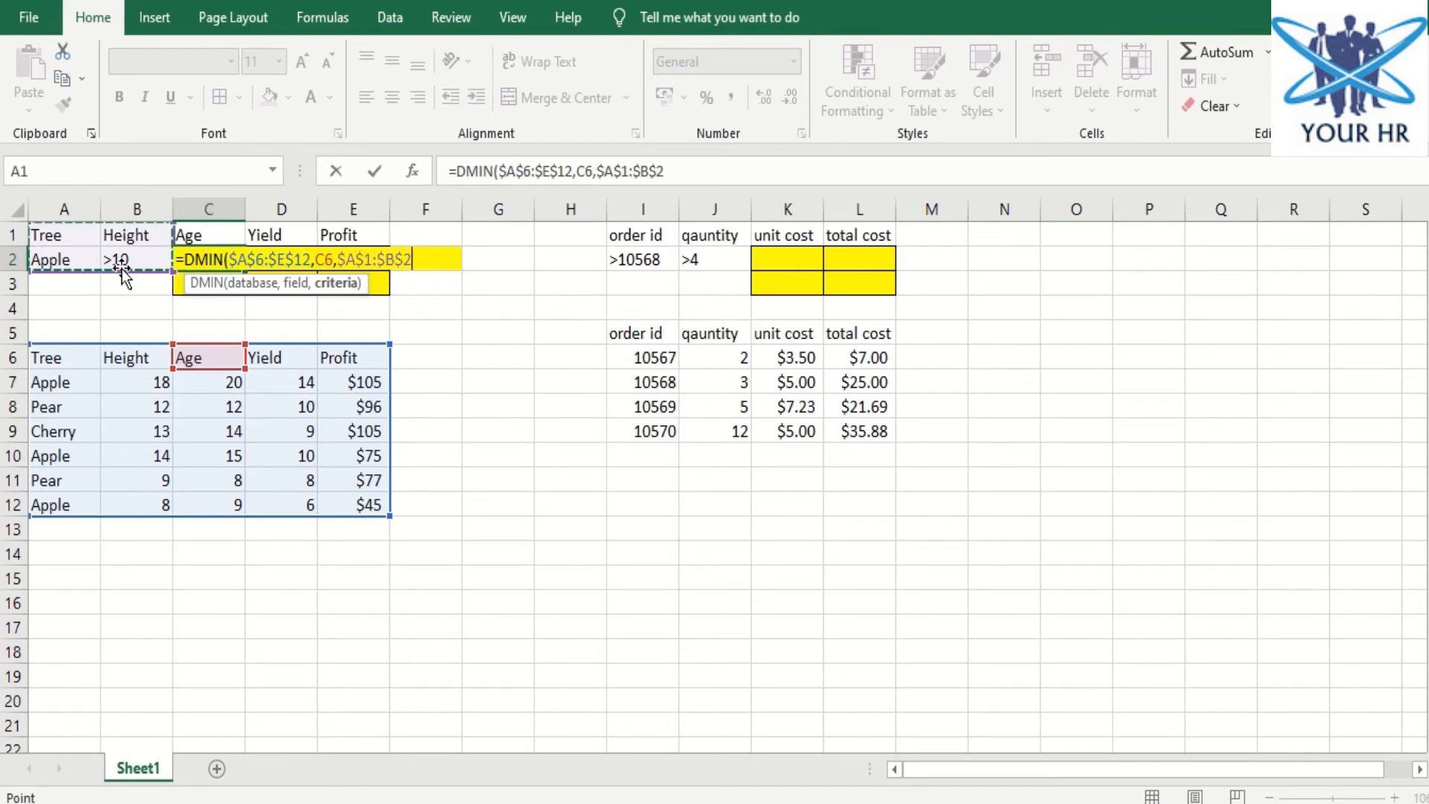
{"action": "type", "text": ")"}
{"action": "key", "text": "Return"}
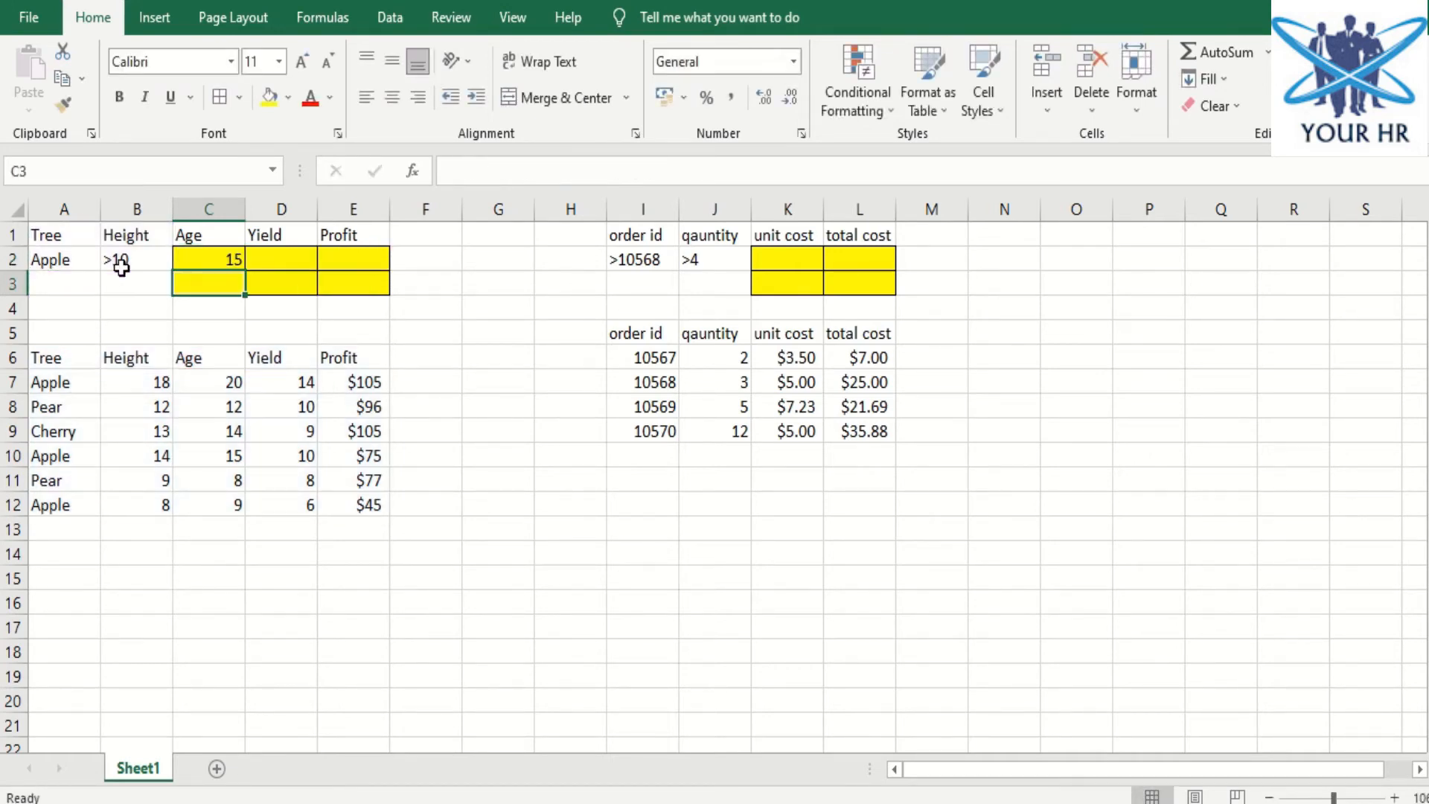
{"action": "left_click", "coordinate": [224, 258]}
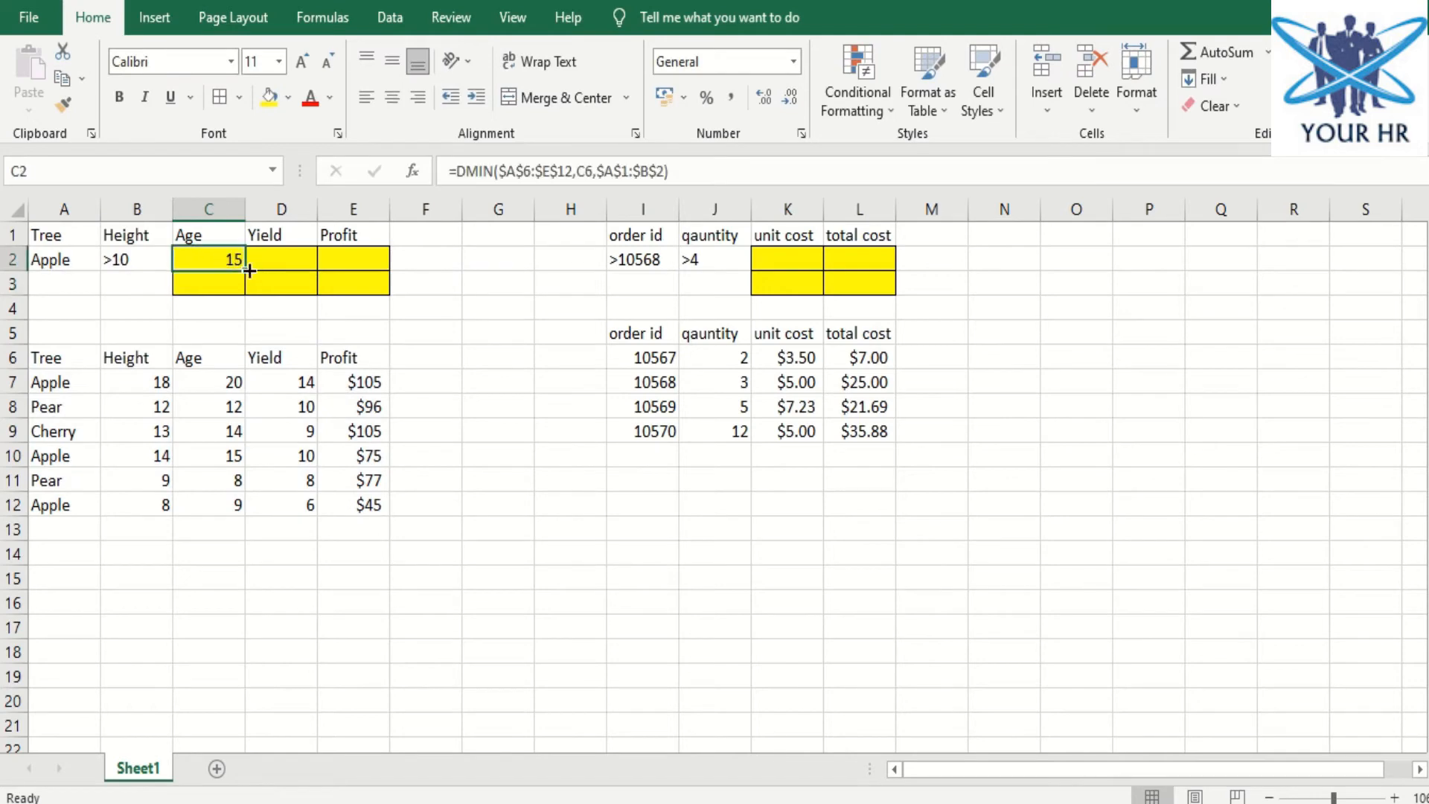
{"action": "left_click_drag", "start_coordinate": [249, 272], "coordinate": [356, 260]}
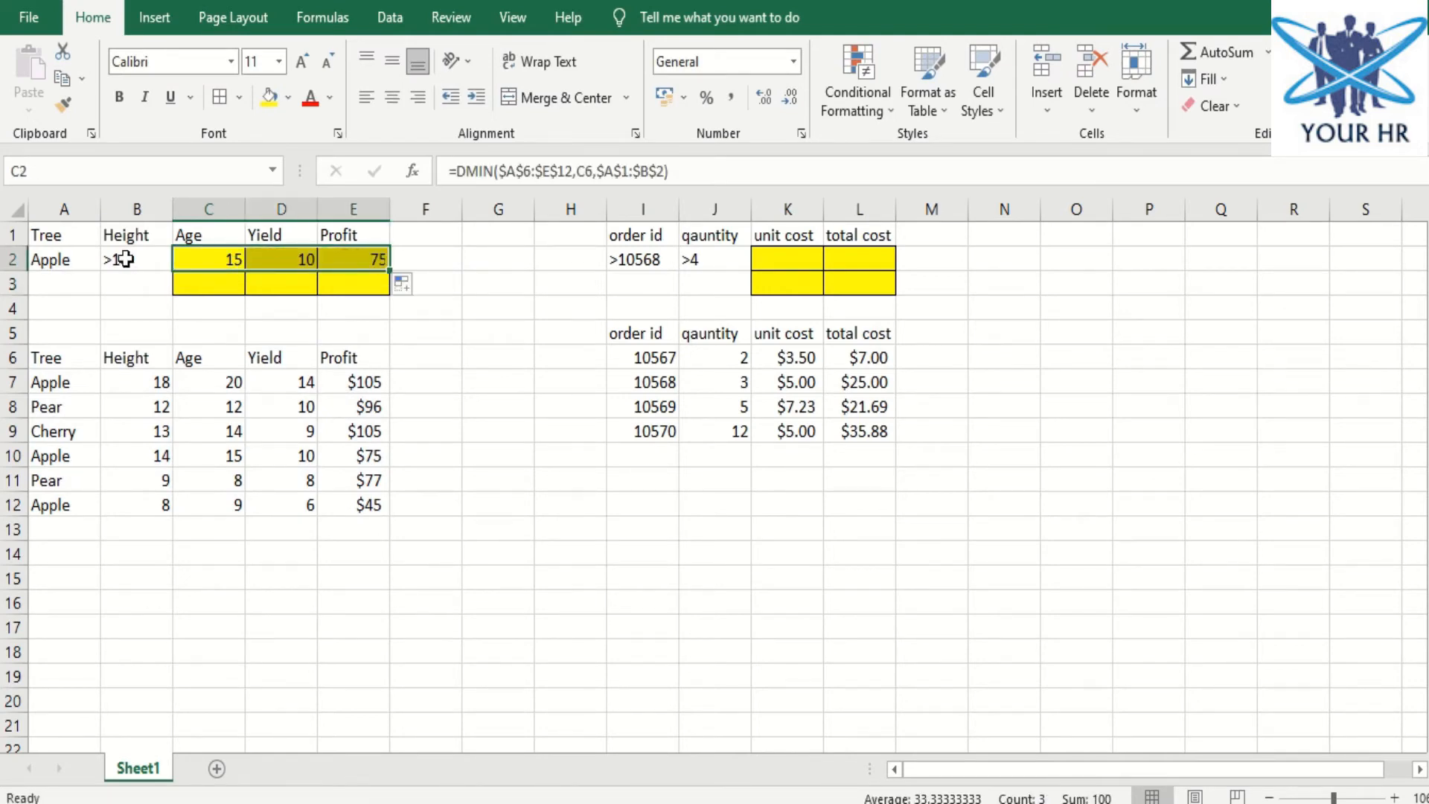
Compare the Apple and >10 criteria in A2:B2 with the Apple rows' heights and ages in the tree table
{"action": "left_click_drag", "start_coordinate": [59, 257], "coordinate": [119, 261]}
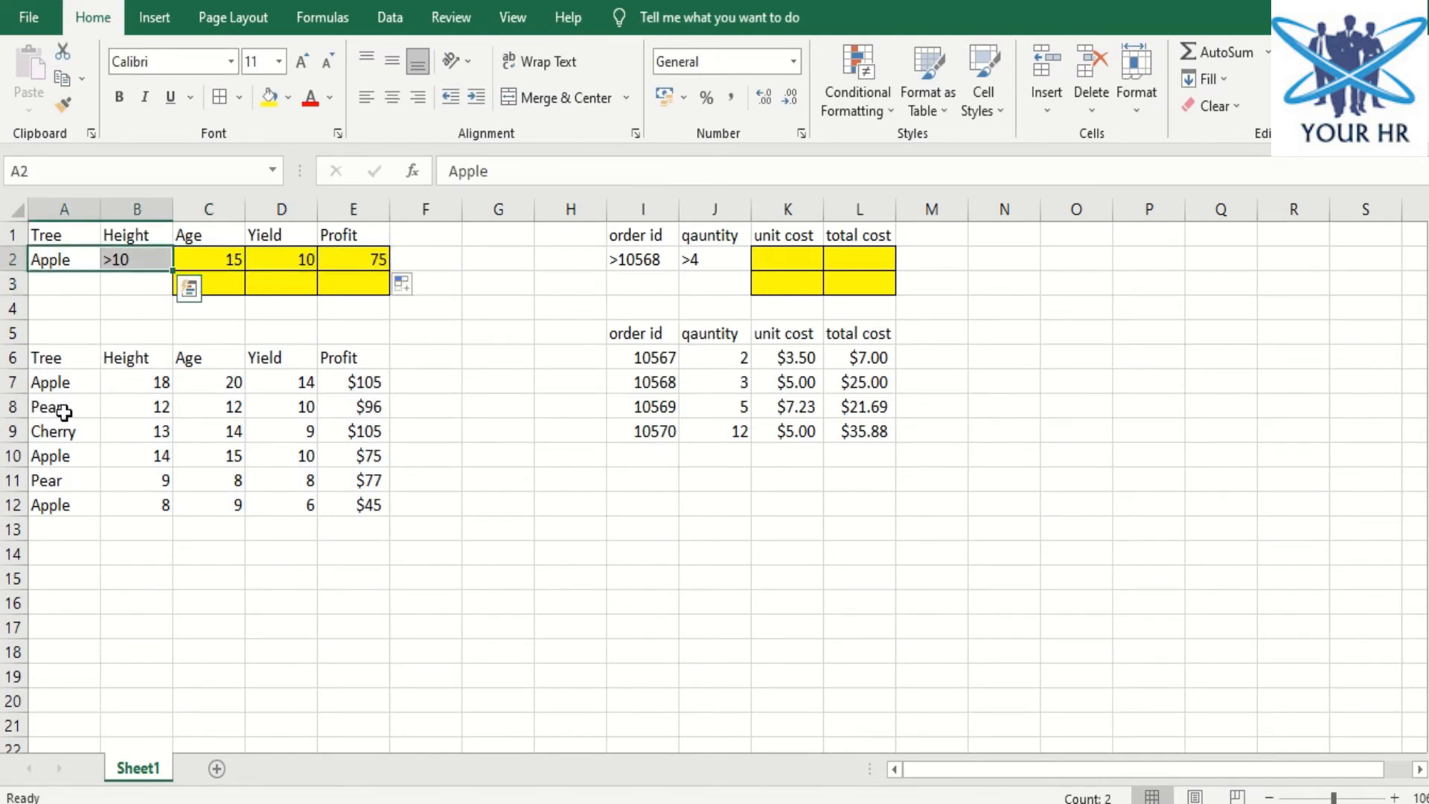
{"action": "left_click_drag", "start_coordinate": [70, 390], "coordinate": [131, 384]}
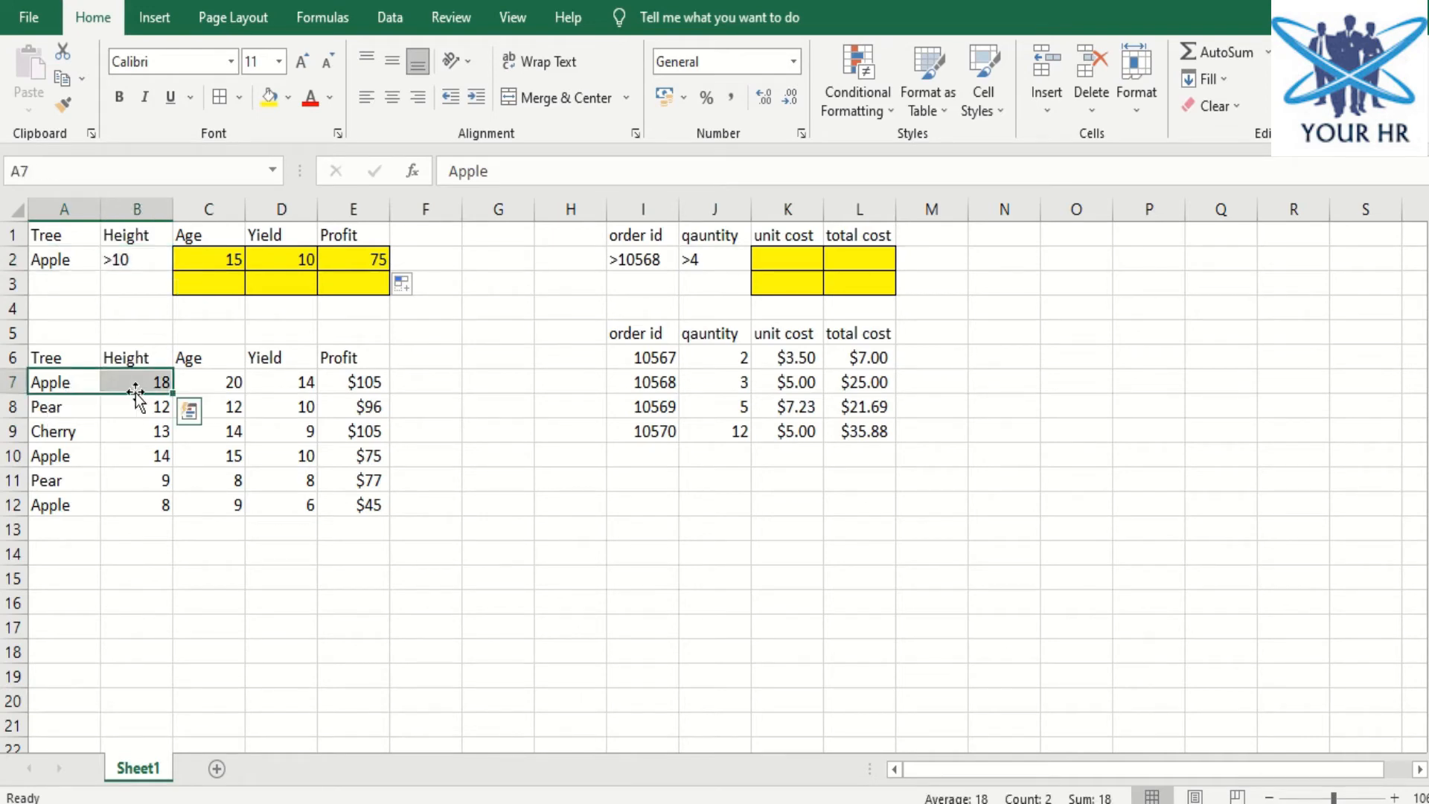
{"action": "left_click", "coordinate": [70, 462]}
{"action": "left_click_drag", "start_coordinate": [70, 462], "coordinate": [127, 453]}
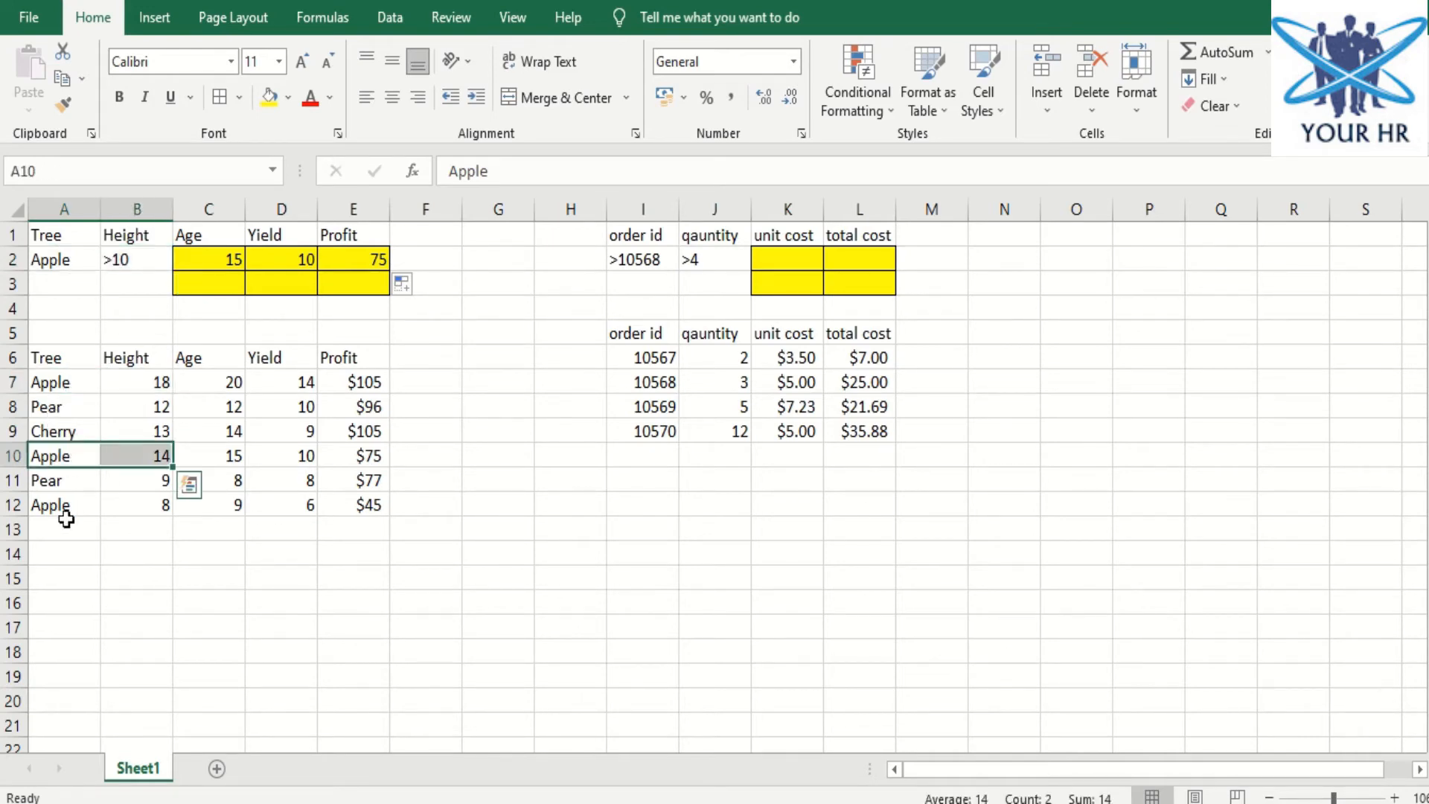
{"action": "left_click_drag", "start_coordinate": [64, 511], "coordinate": [128, 504]}
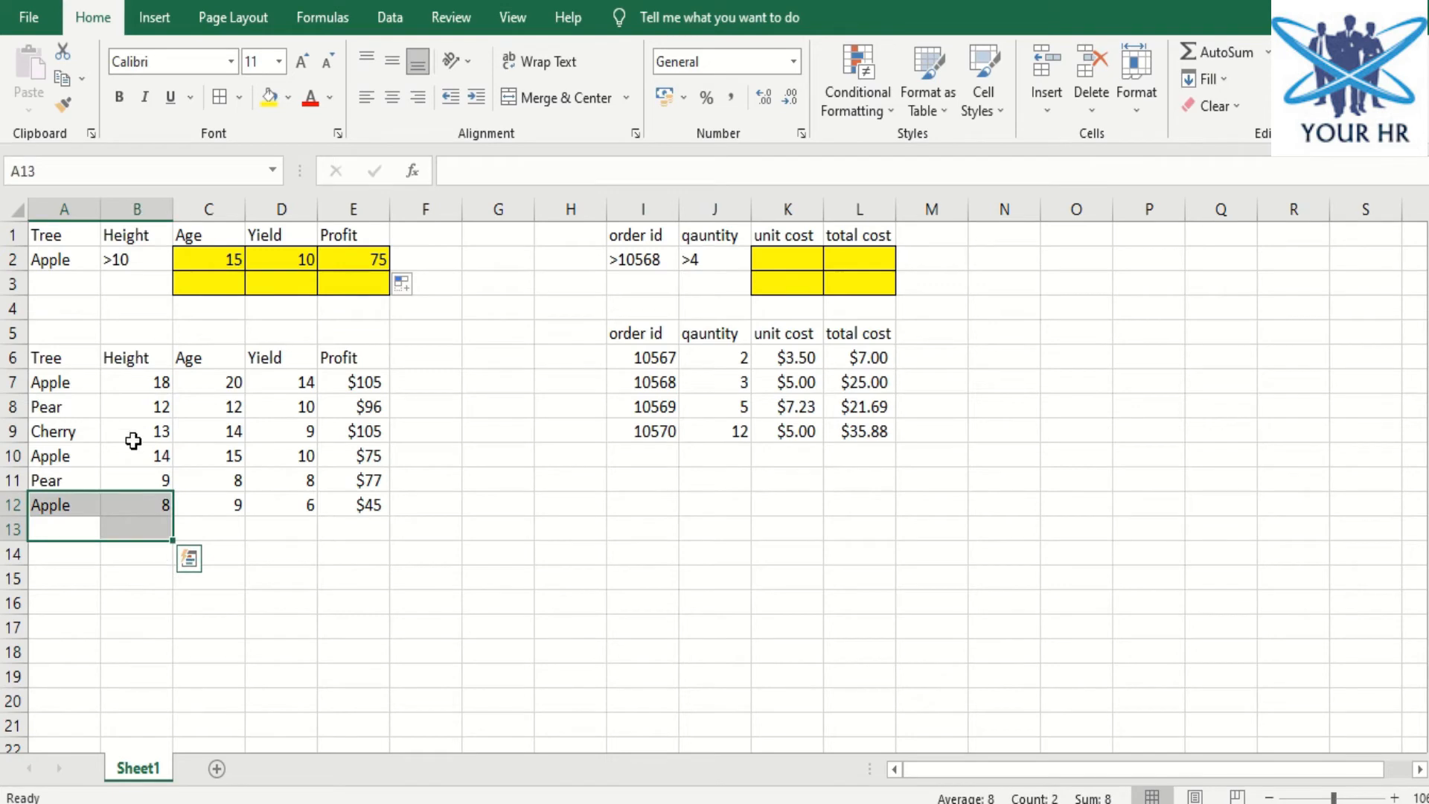
{"action": "left_click_drag", "start_coordinate": [115, 457], "coordinate": [44, 455]}
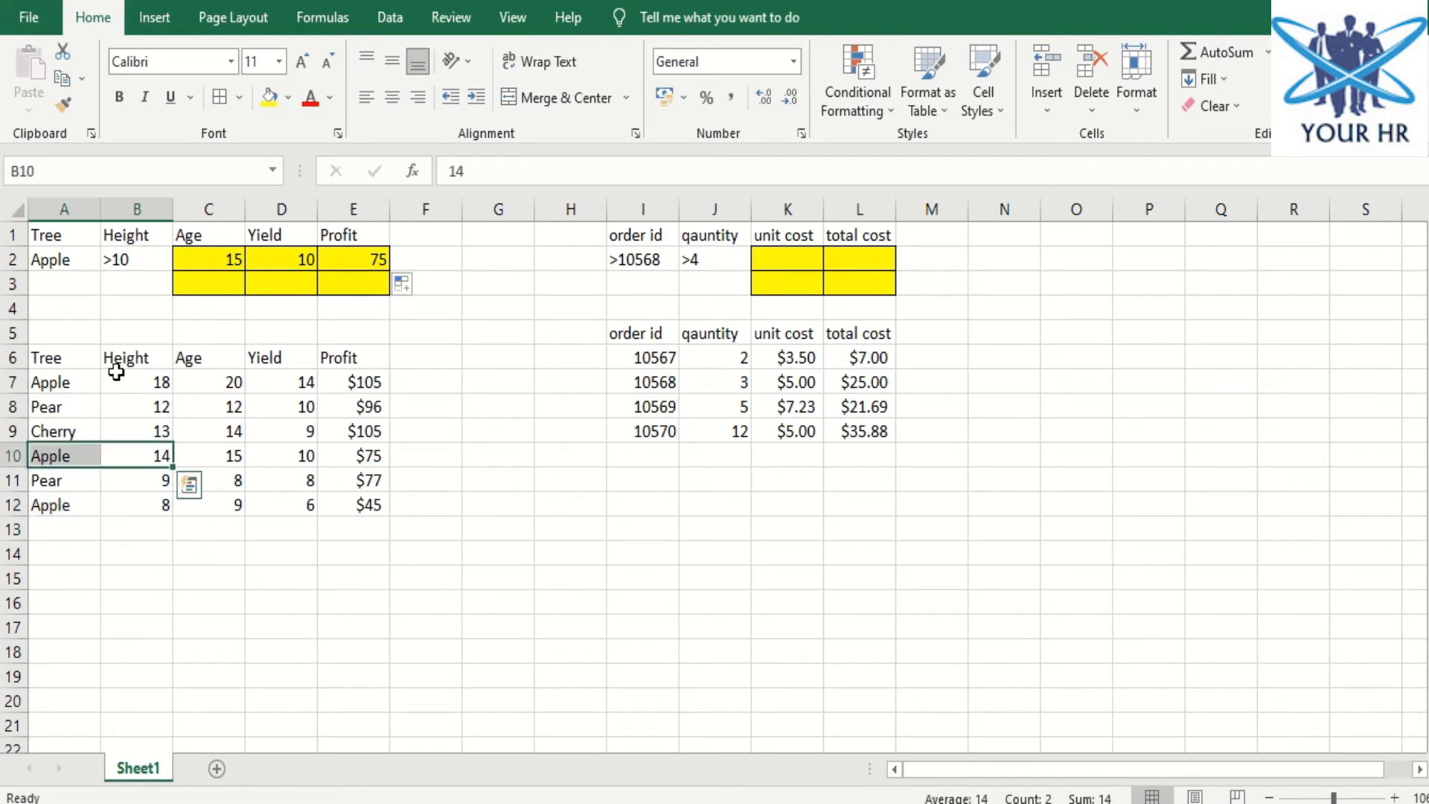
{"action": "left_click_drag", "start_coordinate": [116, 372], "coordinate": [78, 376]}
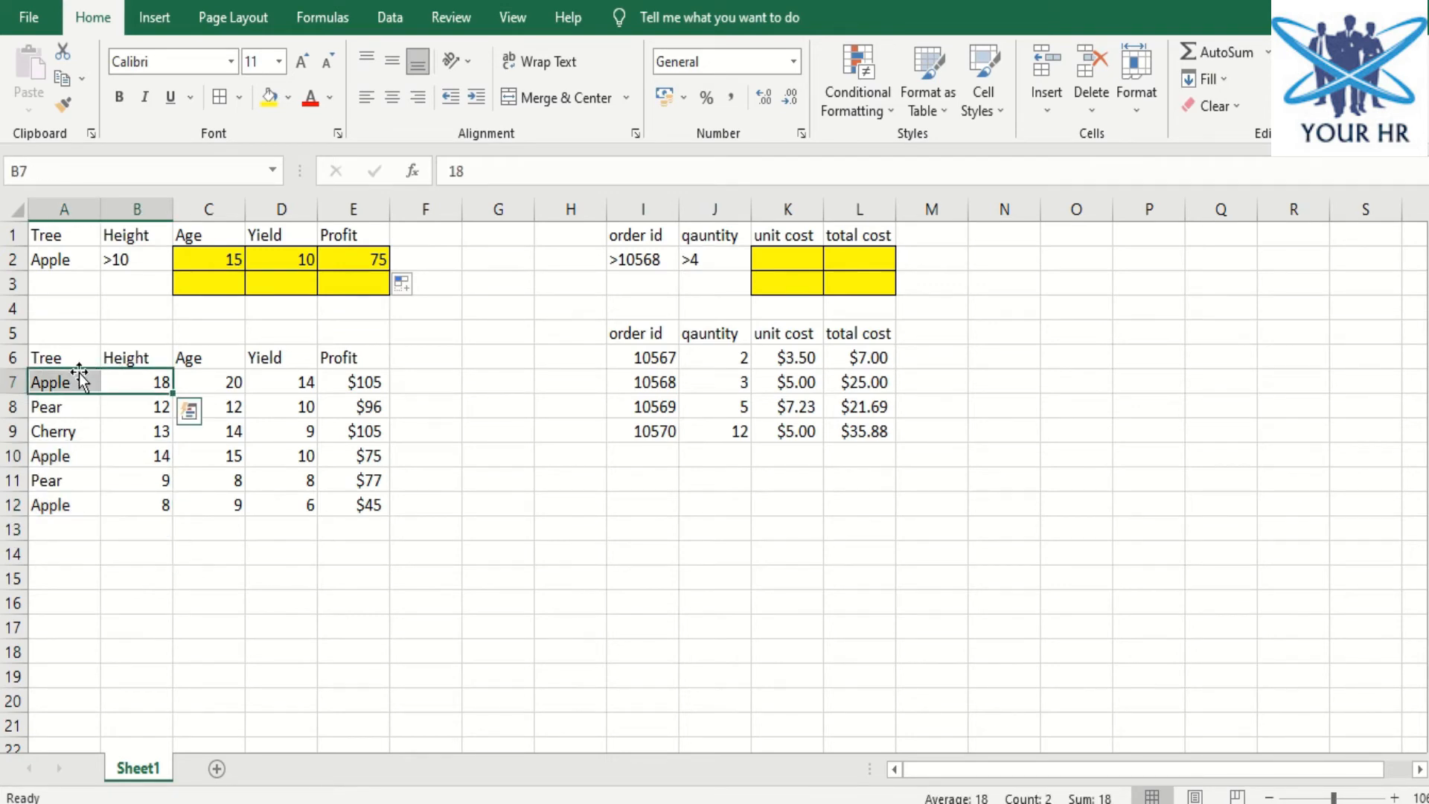
{"action": "left_click", "coordinate": [142, 457]}
{"action": "left_click", "coordinate": [147, 378]}
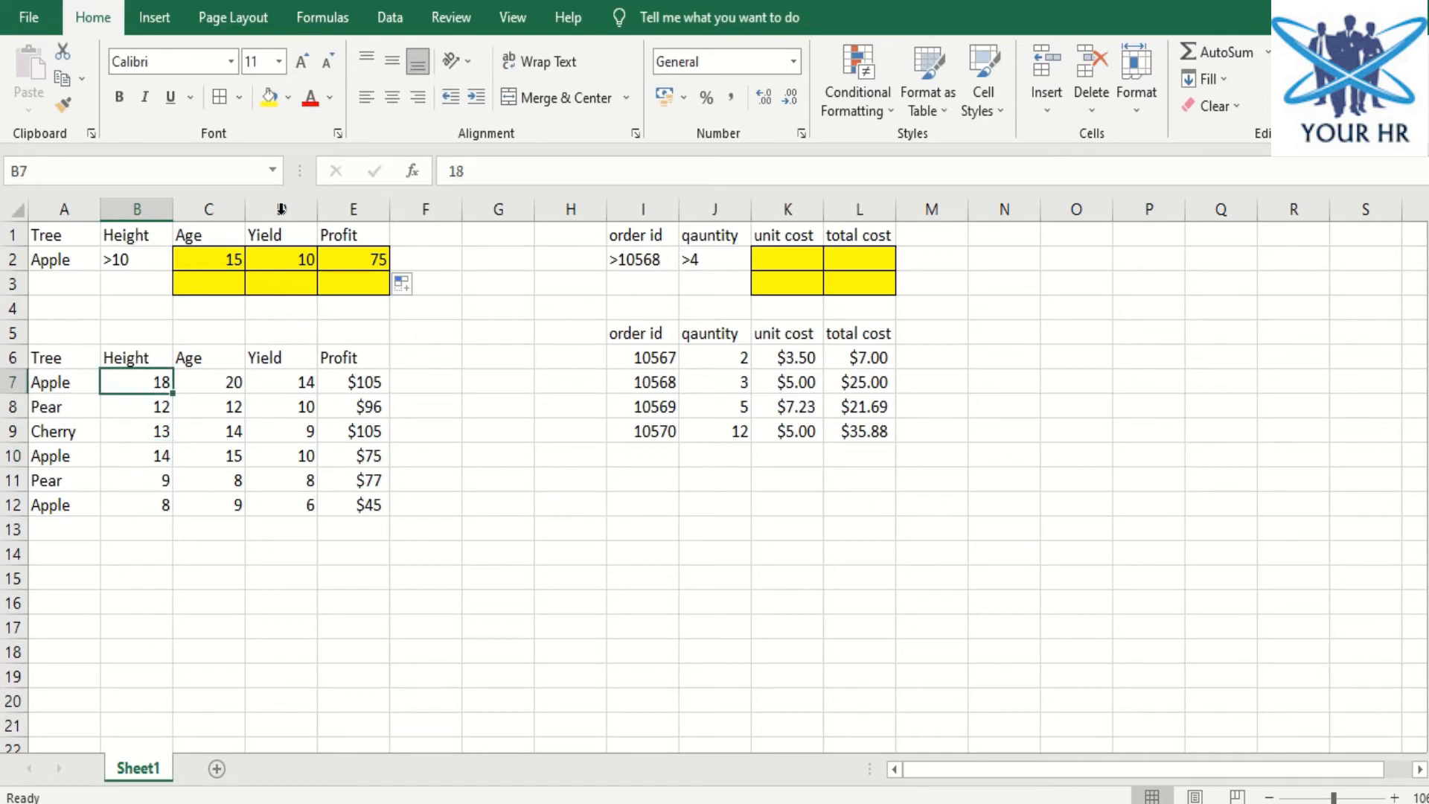
{"action": "left_click", "coordinate": [206, 452]}
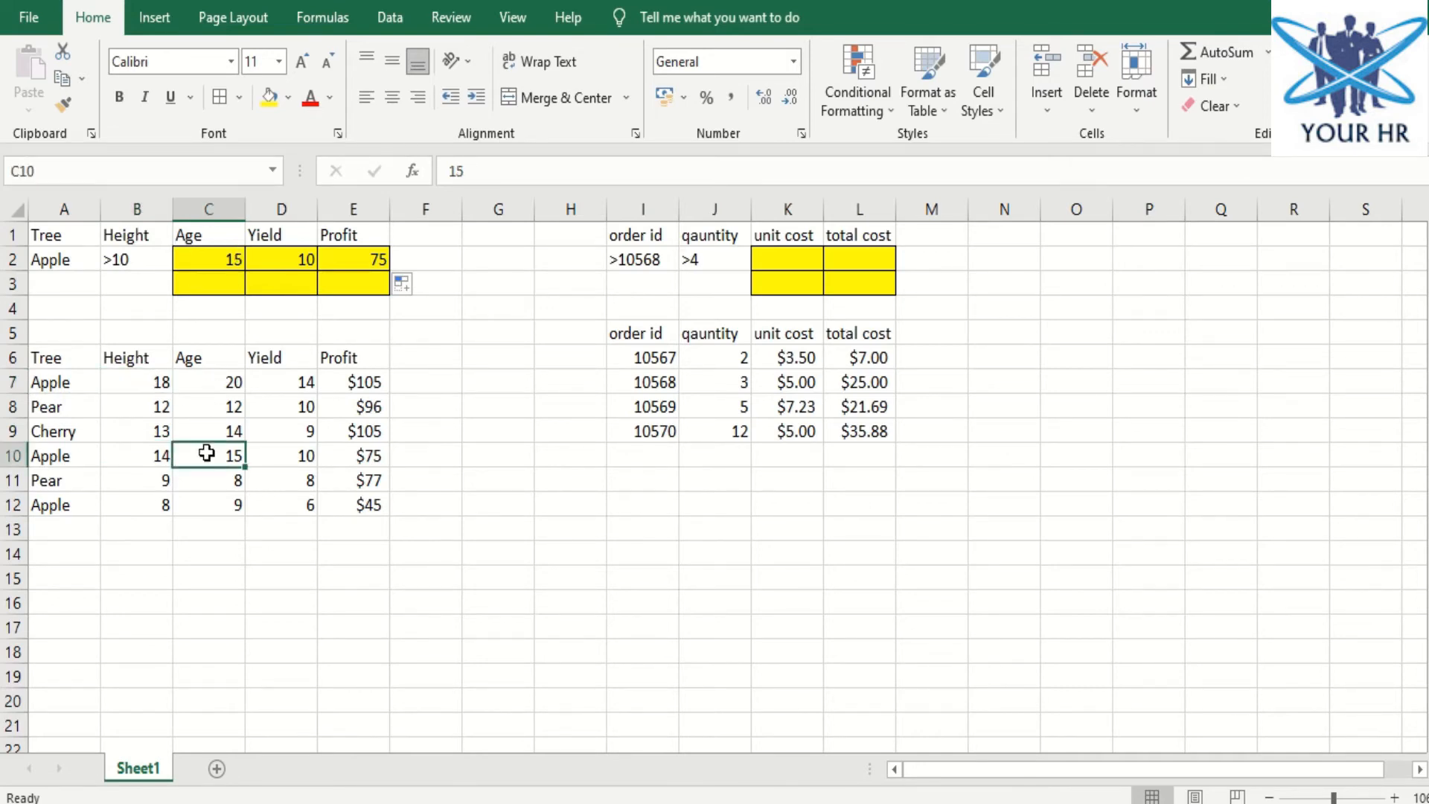
Inspect the range and field references of the DMIN formulas in C2 and E2 without changing them
{"action": "double_click", "coordinate": [217, 260]}
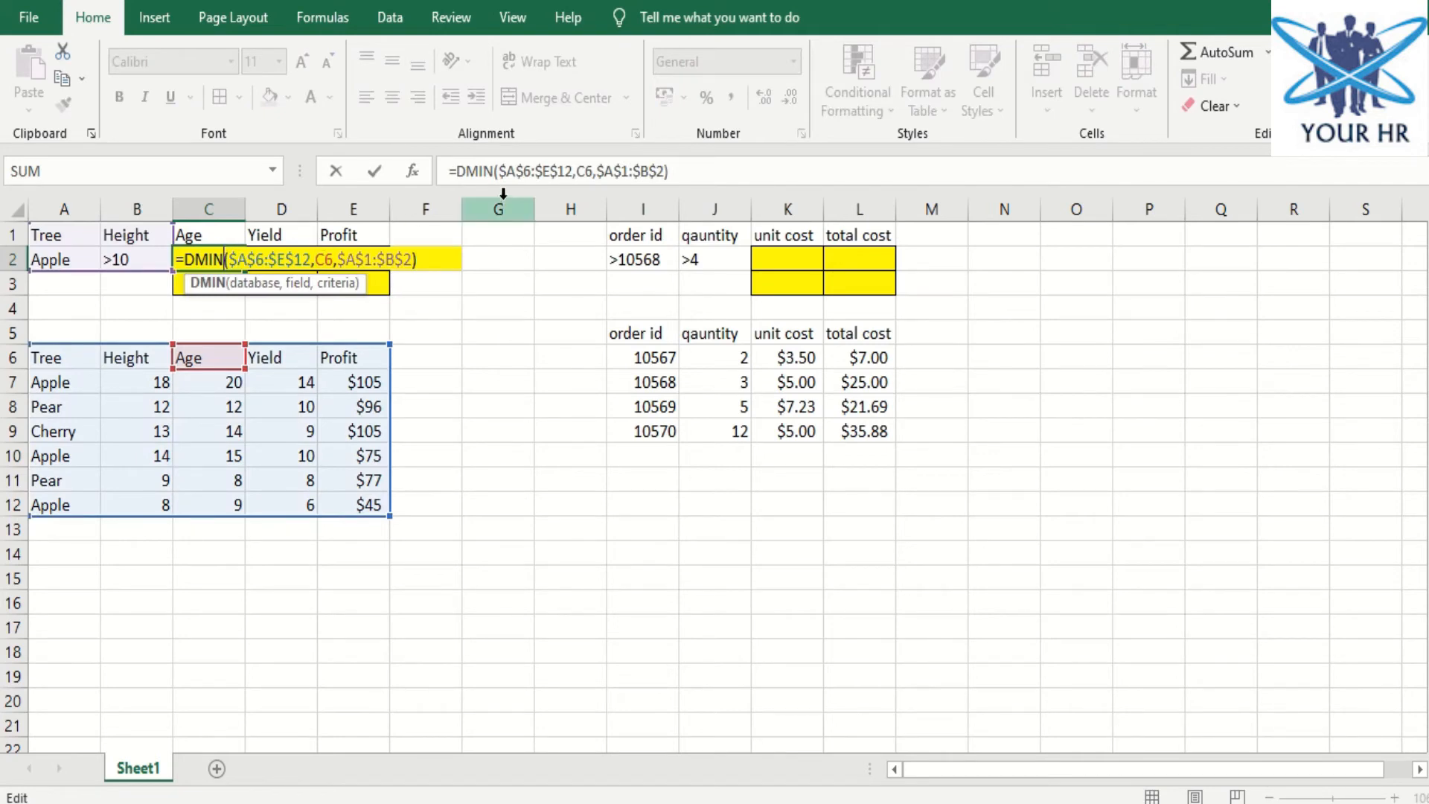
{"action": "key", "text": "ctrl+Return"}
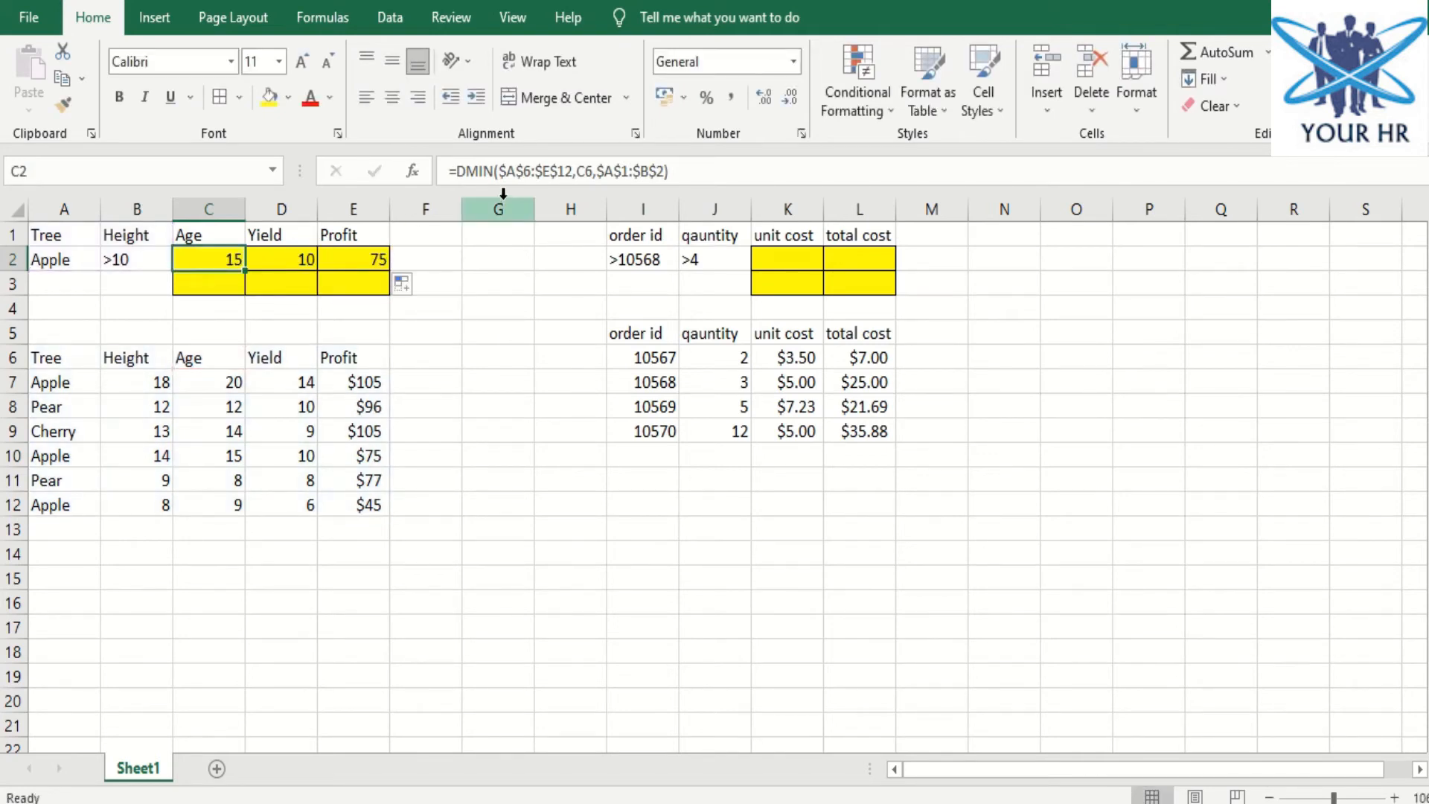
{"action": "double_click", "coordinate": [366, 259]}
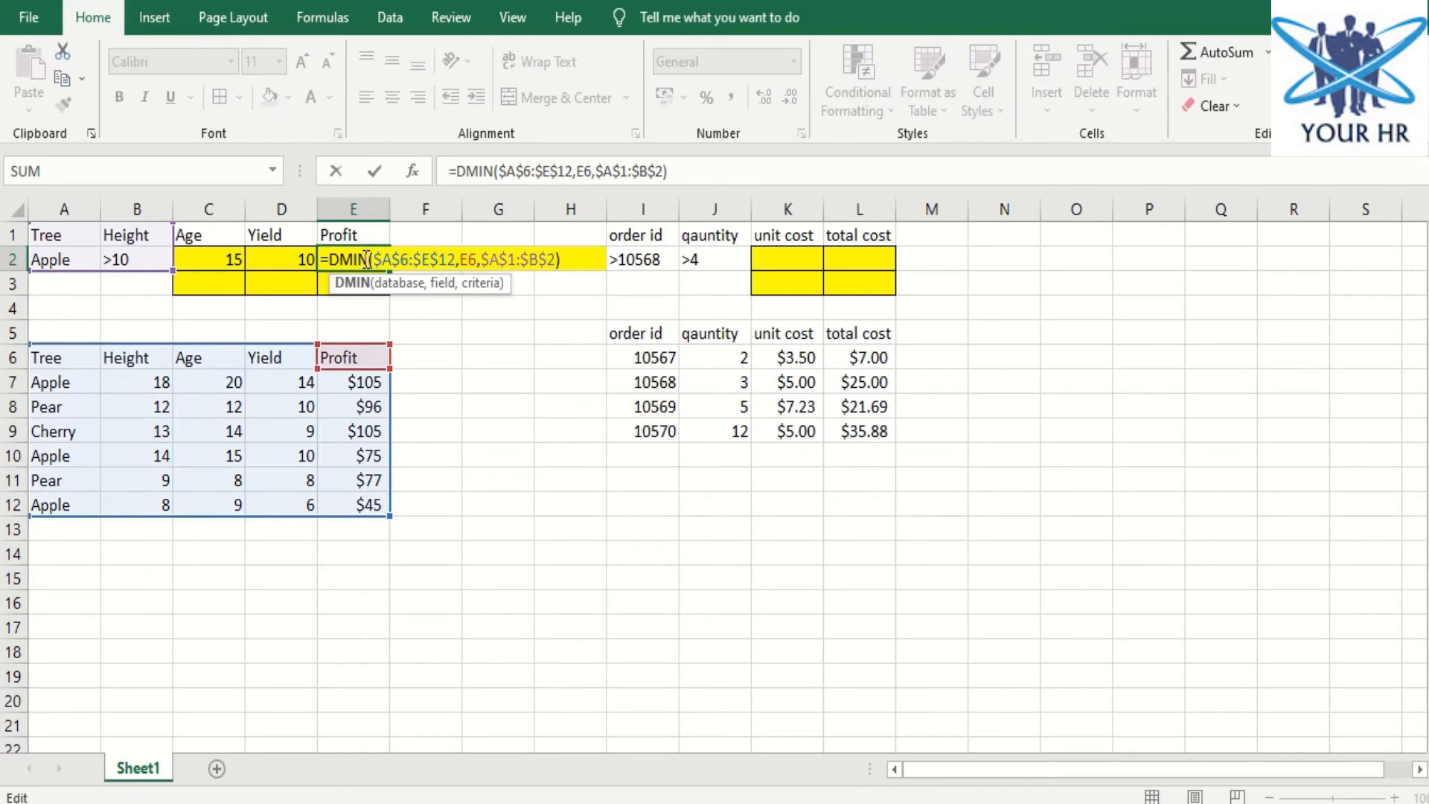
{"action": "key", "text": "Escape"}
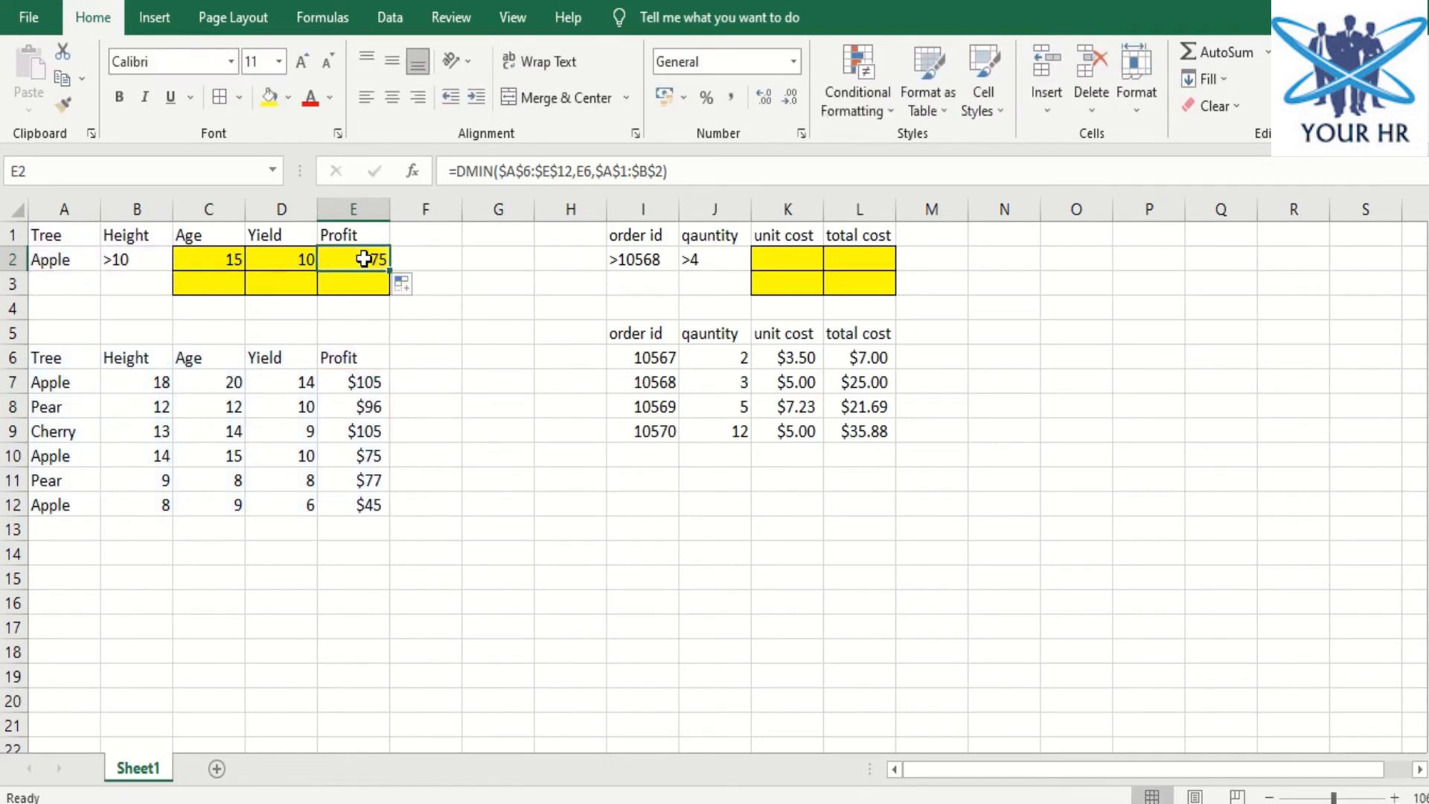
Start a DMIN formula in K2 with the order table as an absolute database range, $I$5:$L$9
{"action": "left_click", "coordinate": [812, 257]}
{"action": "type", "text": "=ds"}
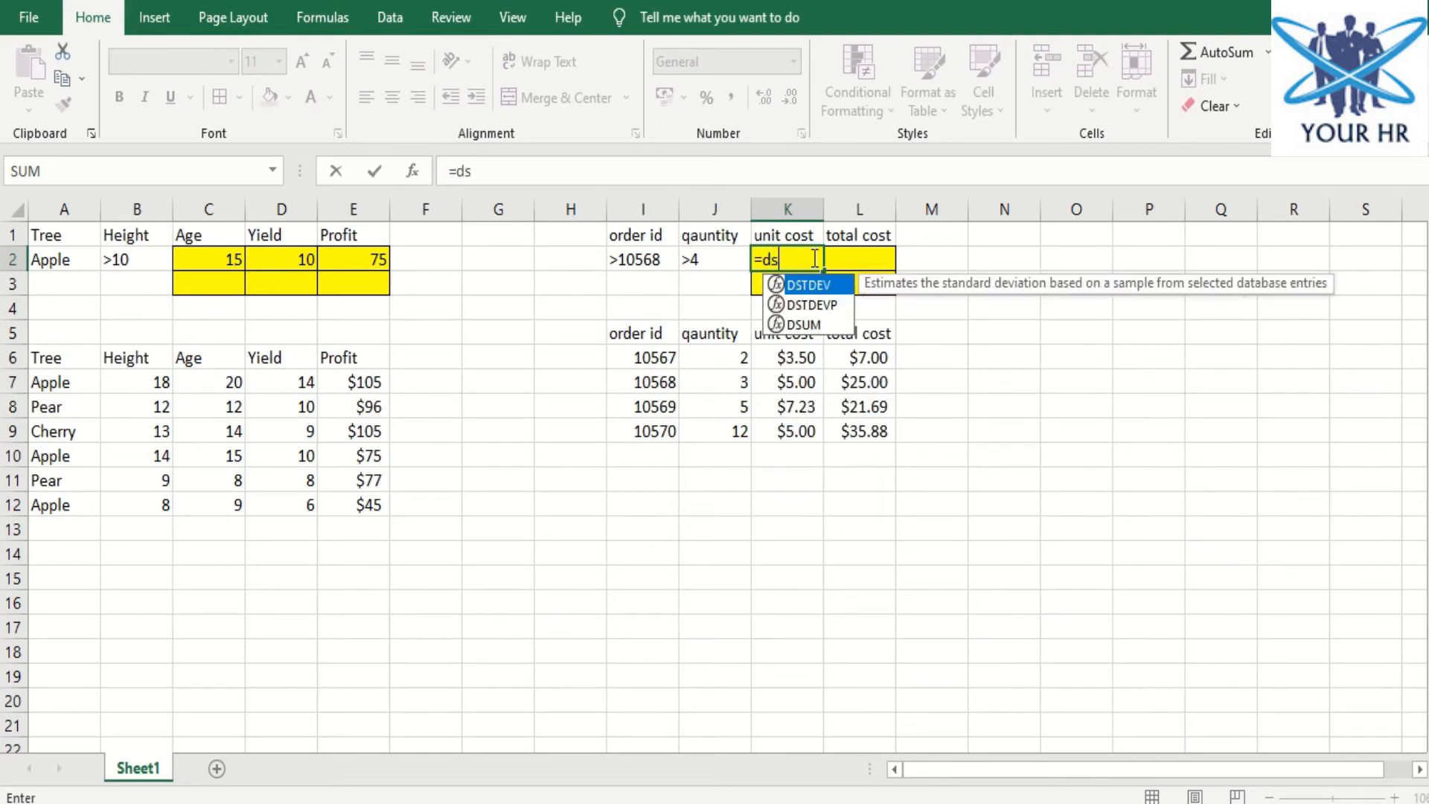
{"action": "key", "text": "BackSpace"}
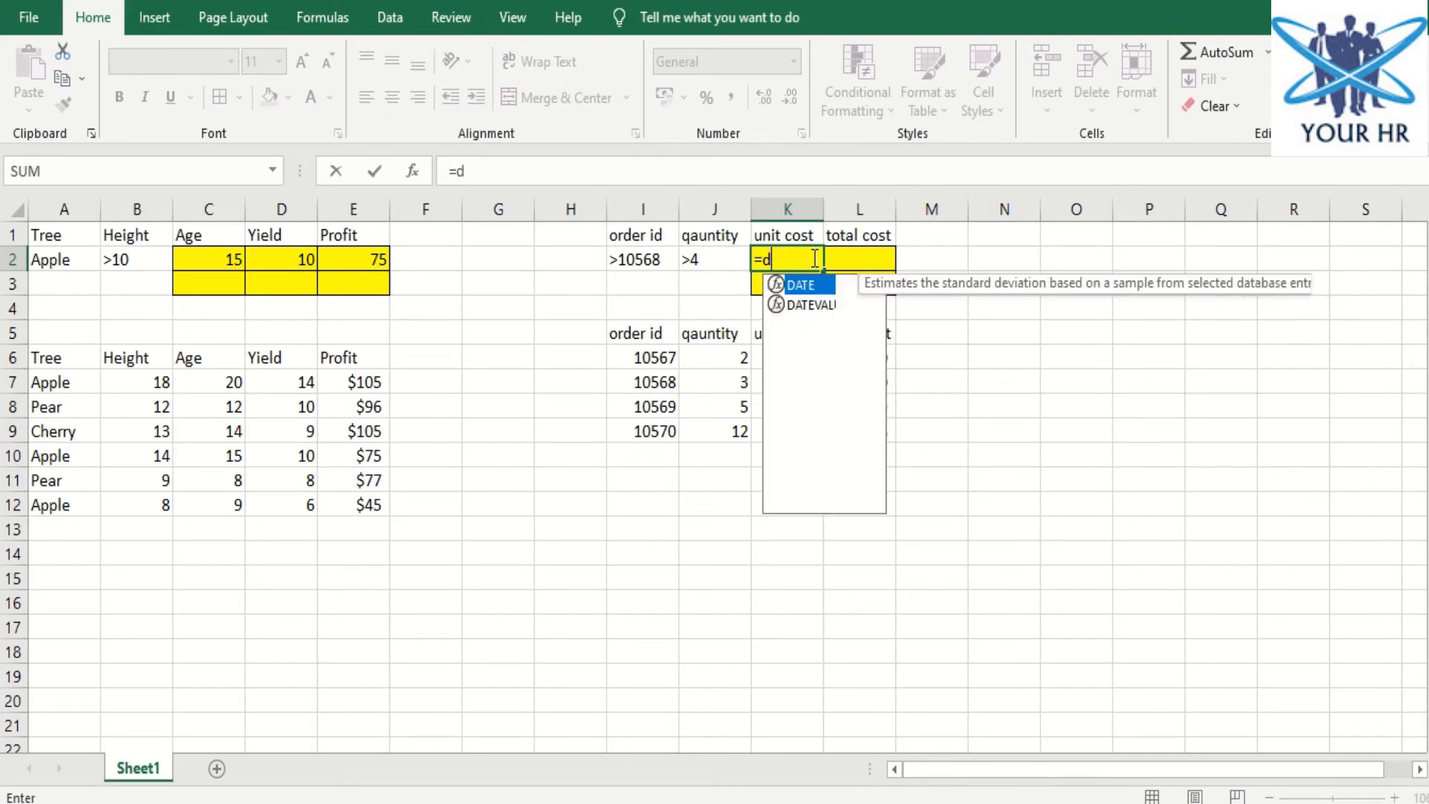
{"action": "type", "text": "m"}
{"action": "key", "text": "Down"}
{"action": "key", "text": "Tab"}
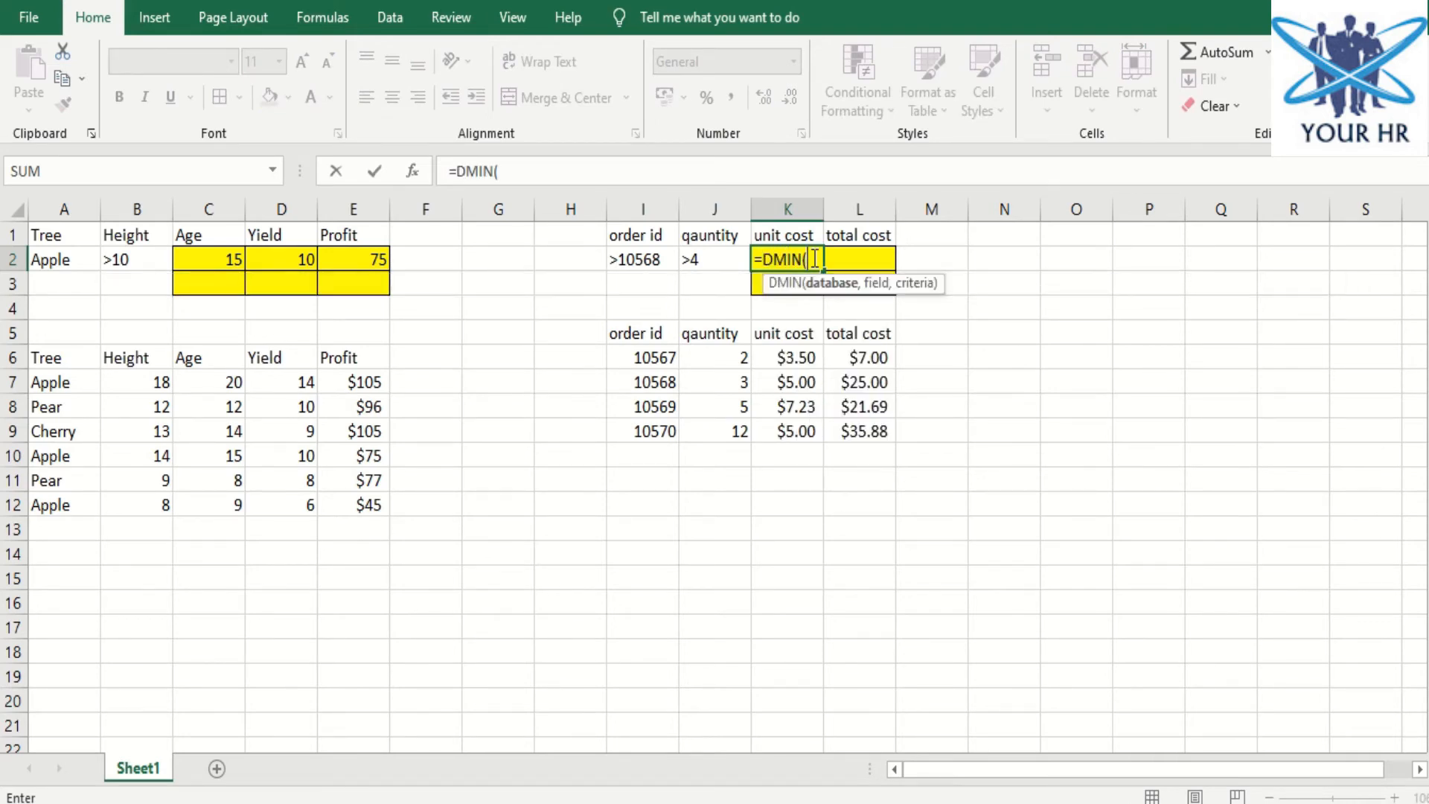
{"action": "left_click_drag", "start_coordinate": [655, 327], "coordinate": [841, 432]}
{"action": "key", "text": "F4"}
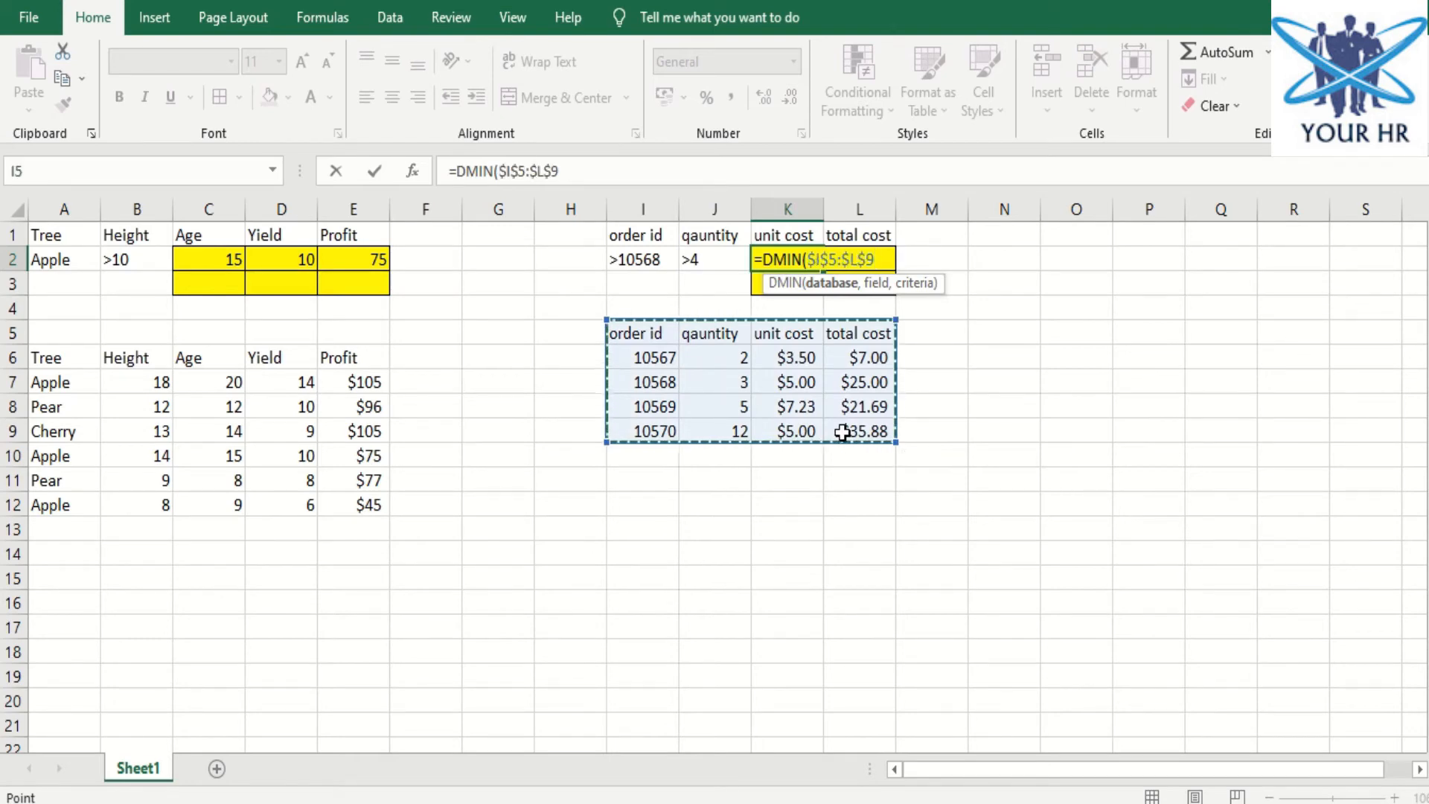
{"action": "type", "text": ","}
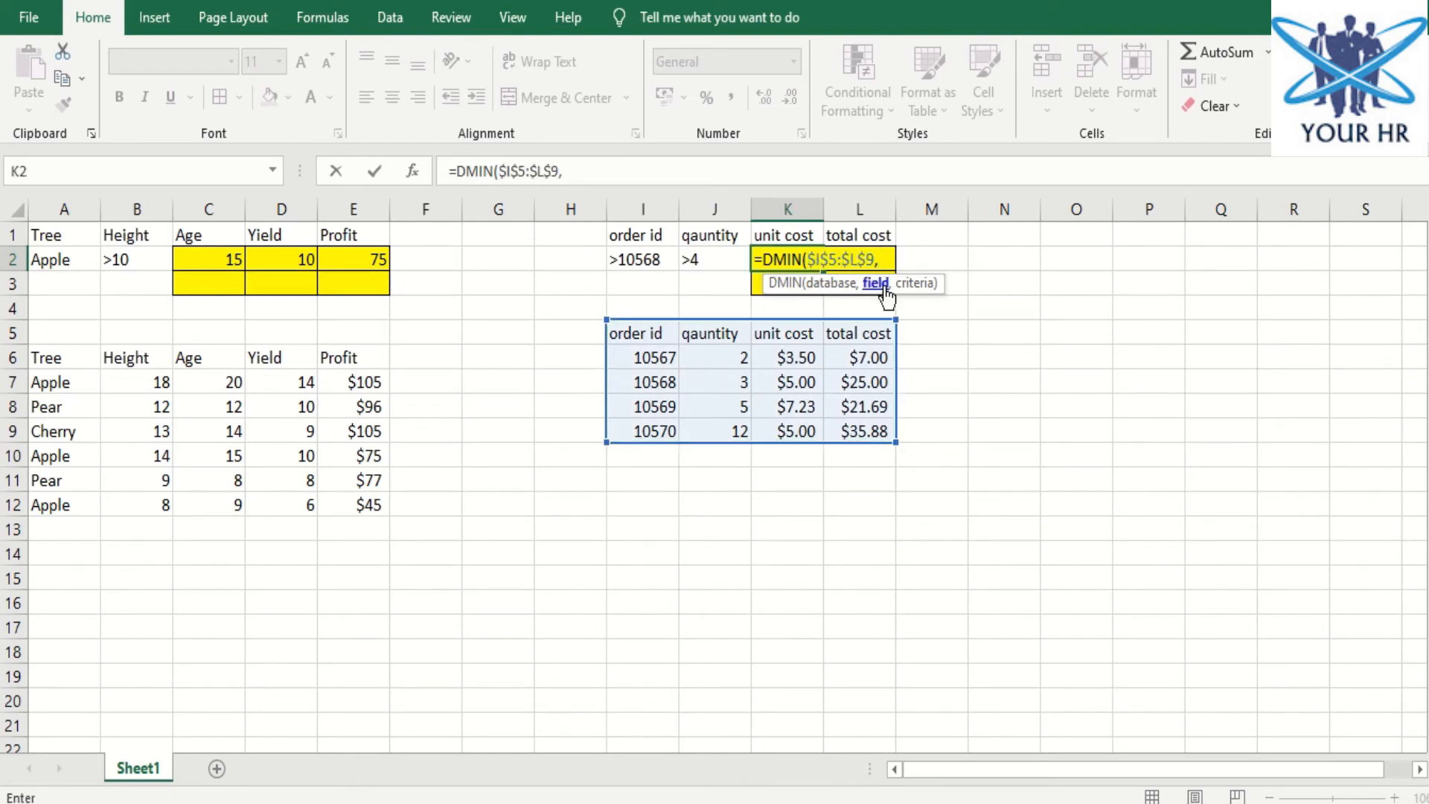
Complete the K2 formula with unit cost header K5 as field and $I$1:$J$2 as criteria, and fill it across to L2
{"action": "left_click", "coordinate": [785, 333]}
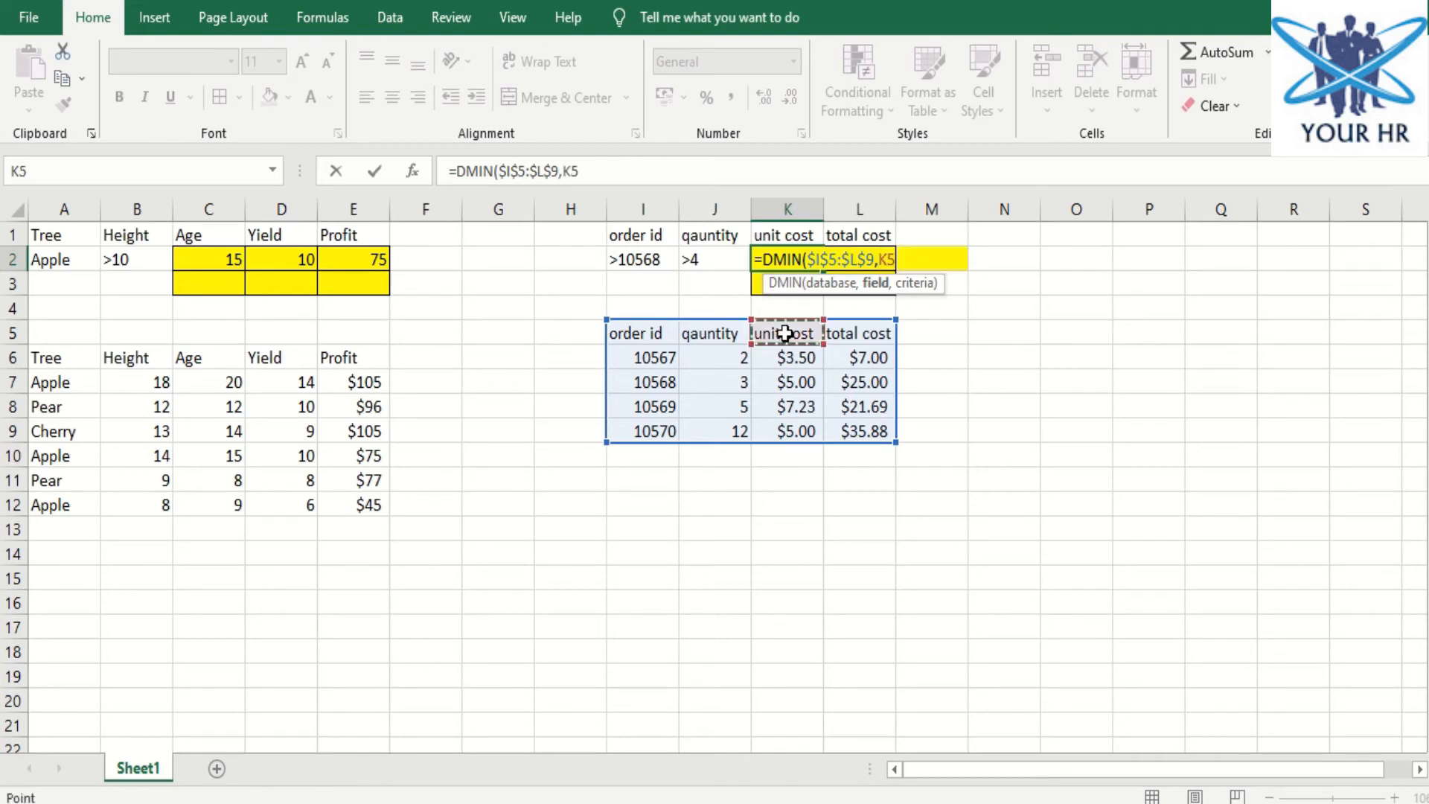
{"action": "type", "text": ","}
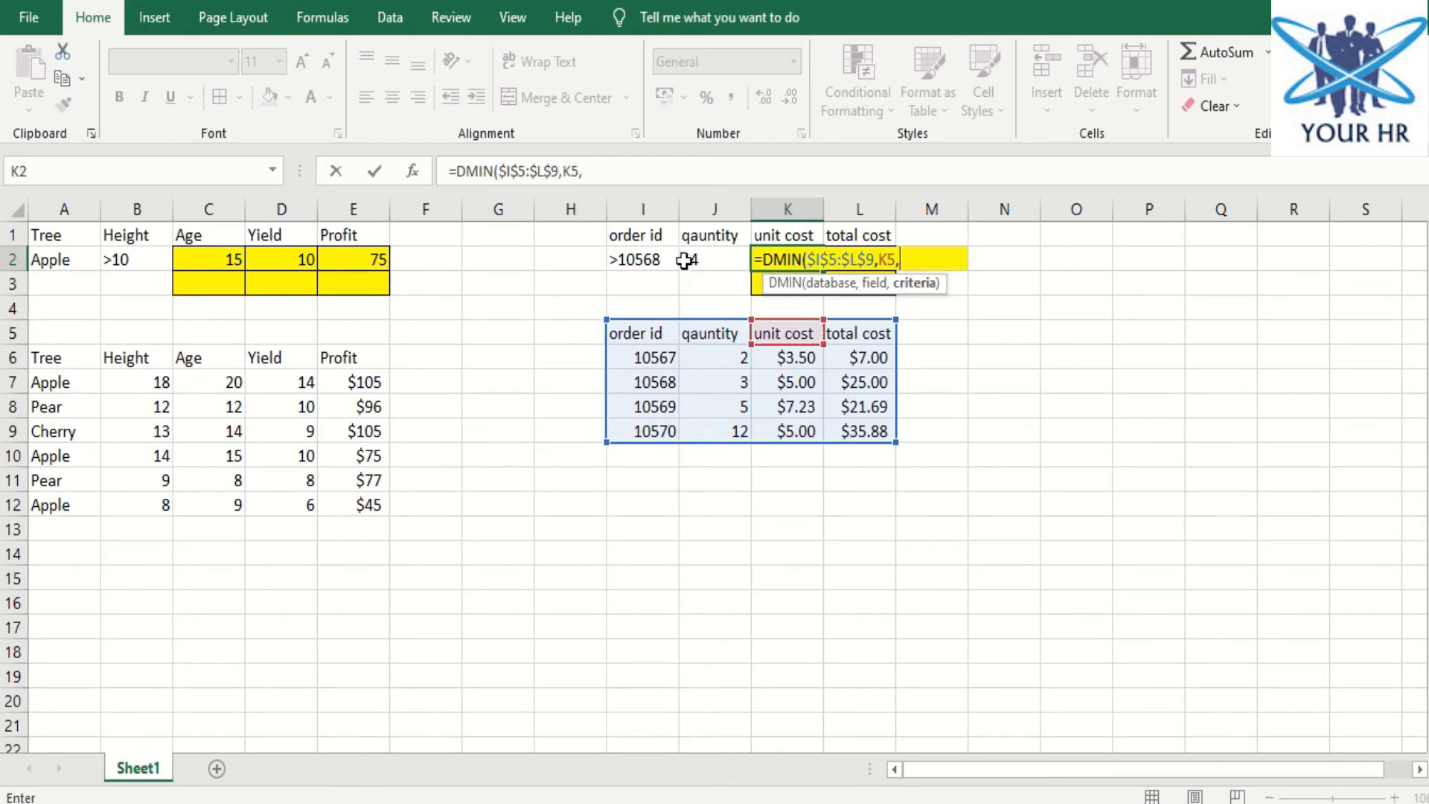
{"action": "left_click", "coordinate": [661, 232]}
{"action": "left_click_drag", "start_coordinate": [661, 233], "coordinate": [697, 265]}
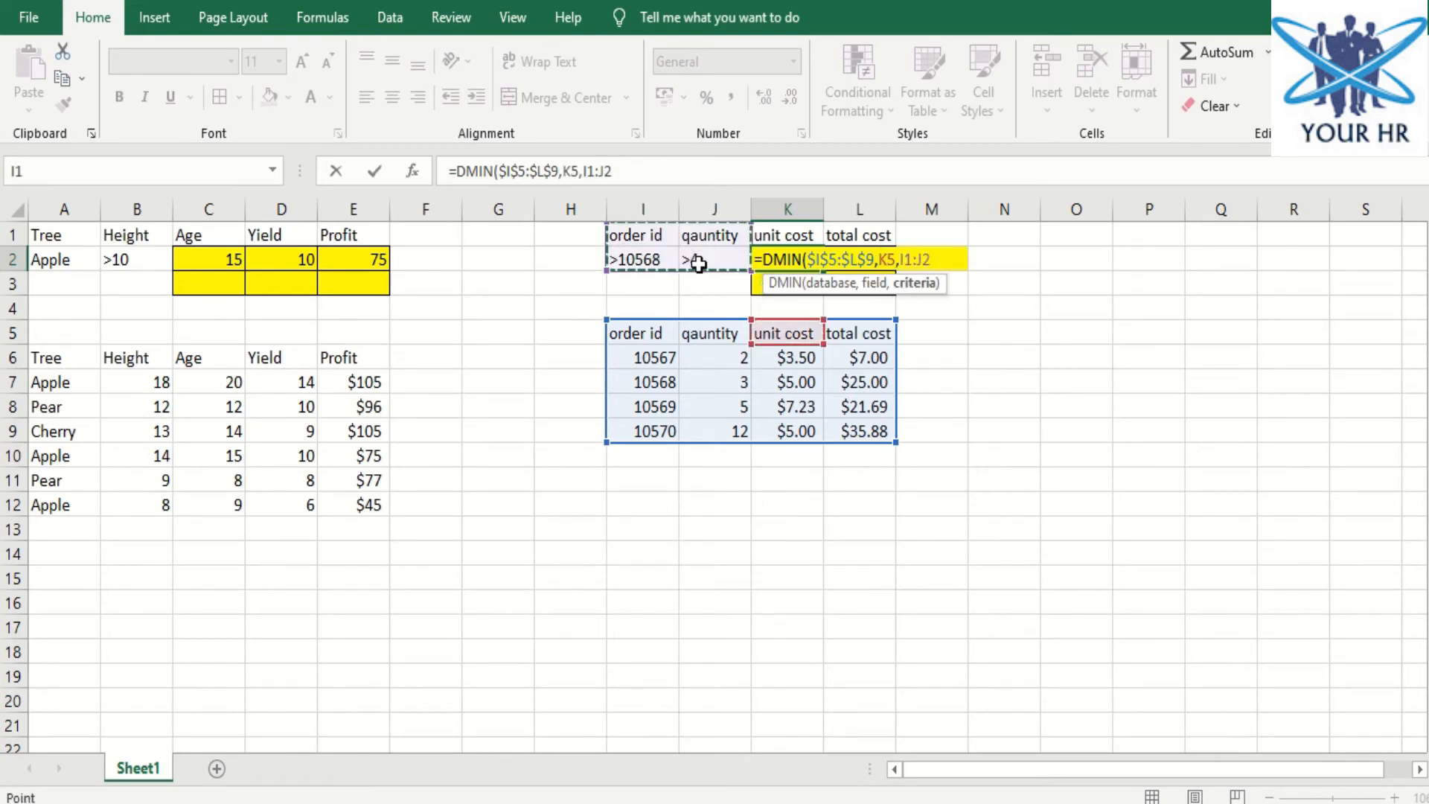
{"action": "key", "text": "F4"}
{"action": "type", "text": ")"}
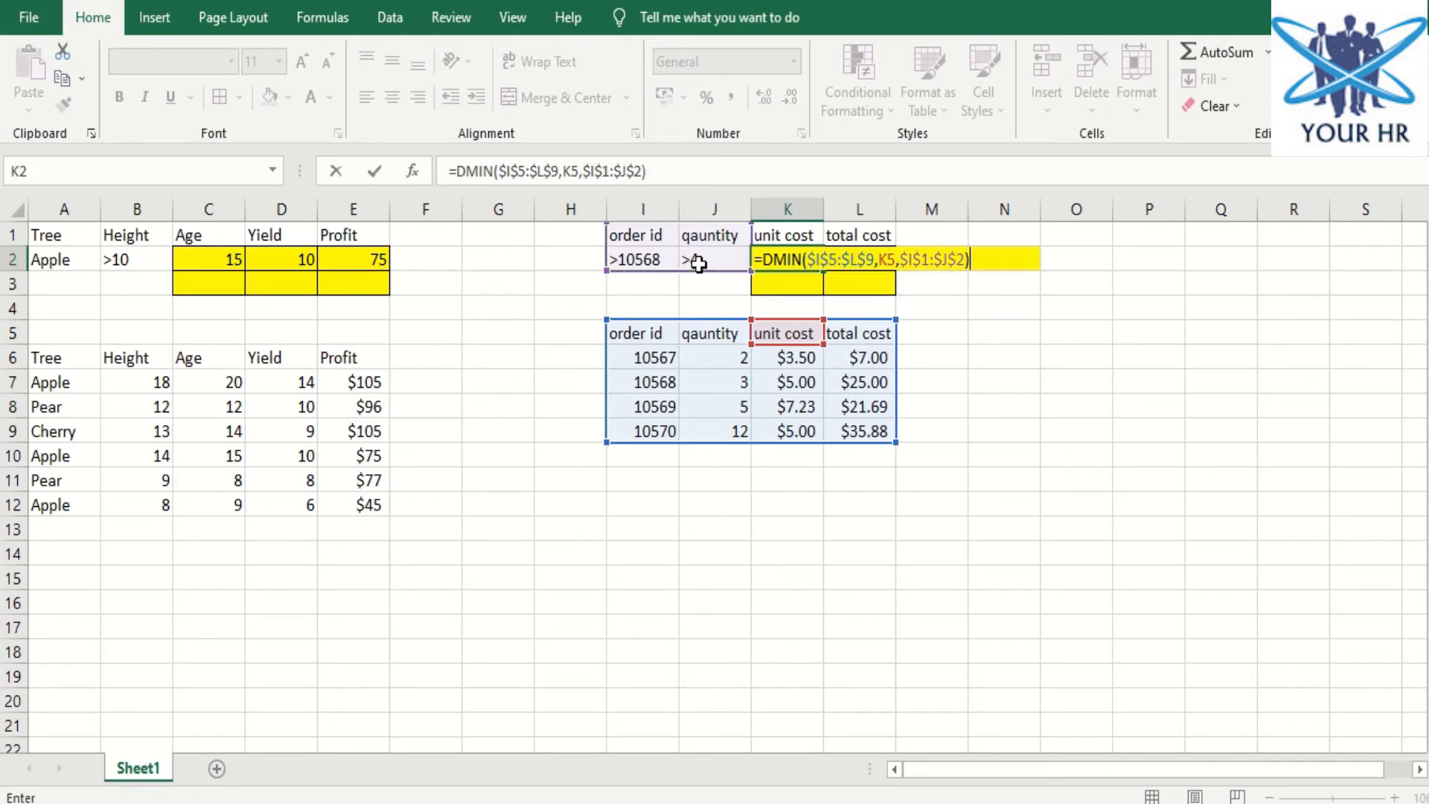
{"action": "key", "text": "Return"}
{"action": "left_click", "coordinate": [781, 262]}
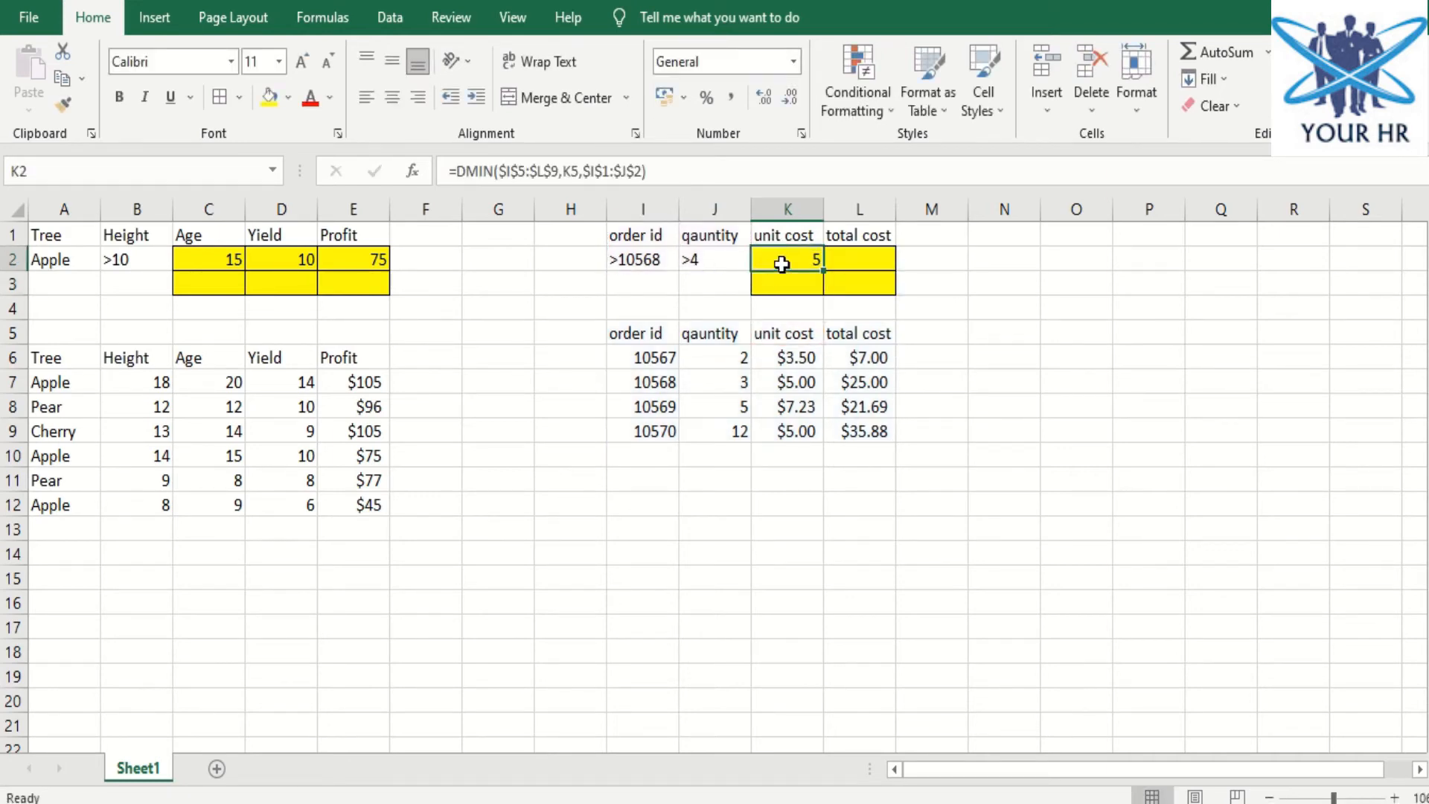
{"action": "left_click_drag", "start_coordinate": [821, 269], "coordinate": [863, 270]}
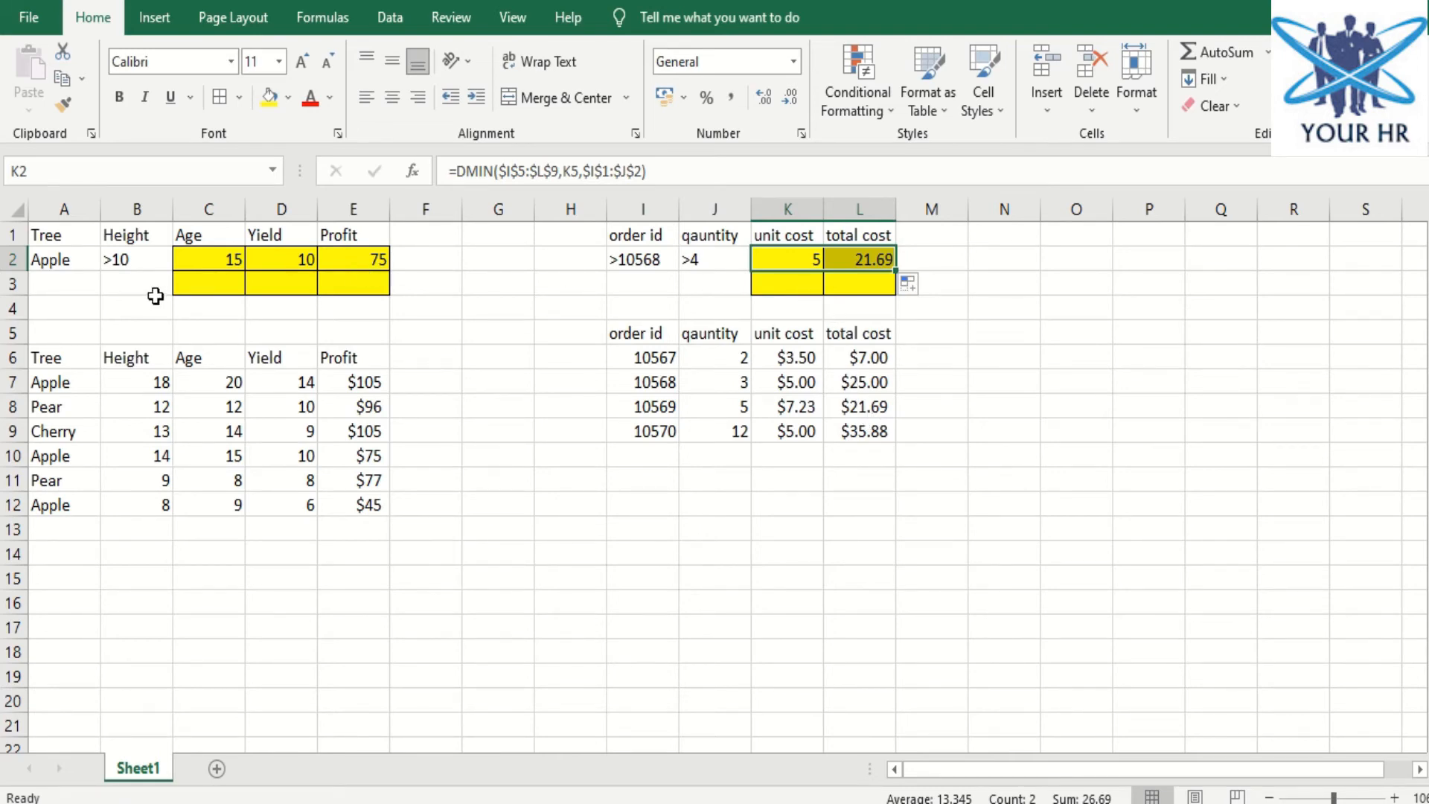
Start a DMAX formula in C3 with the tree table as an absolute database range, $A$6:$E$12
{"action": "left_click", "coordinate": [225, 289]}
{"action": "type", "text": "=d"}
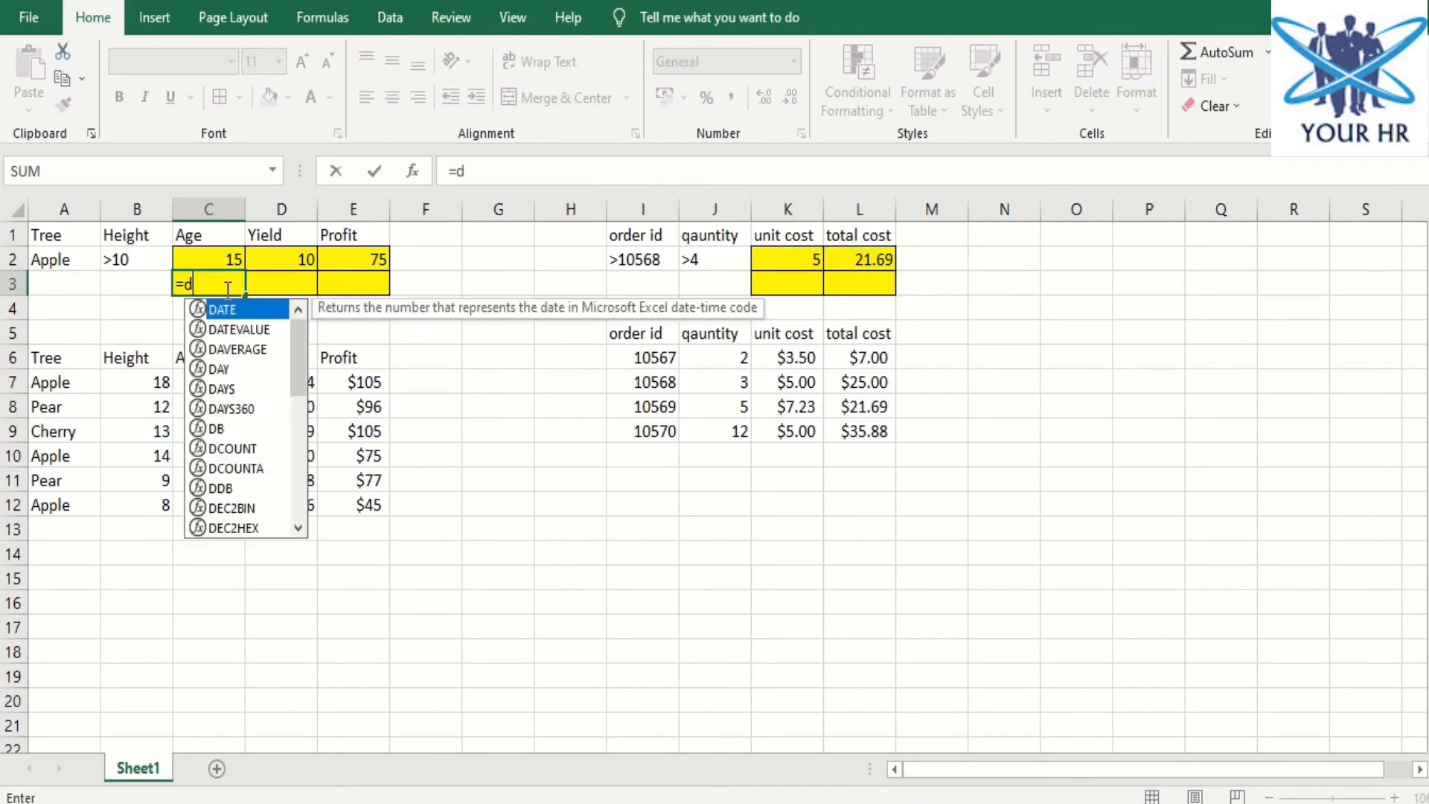
{"action": "type", "text": "max"}
{"action": "key", "text": "Tab"}
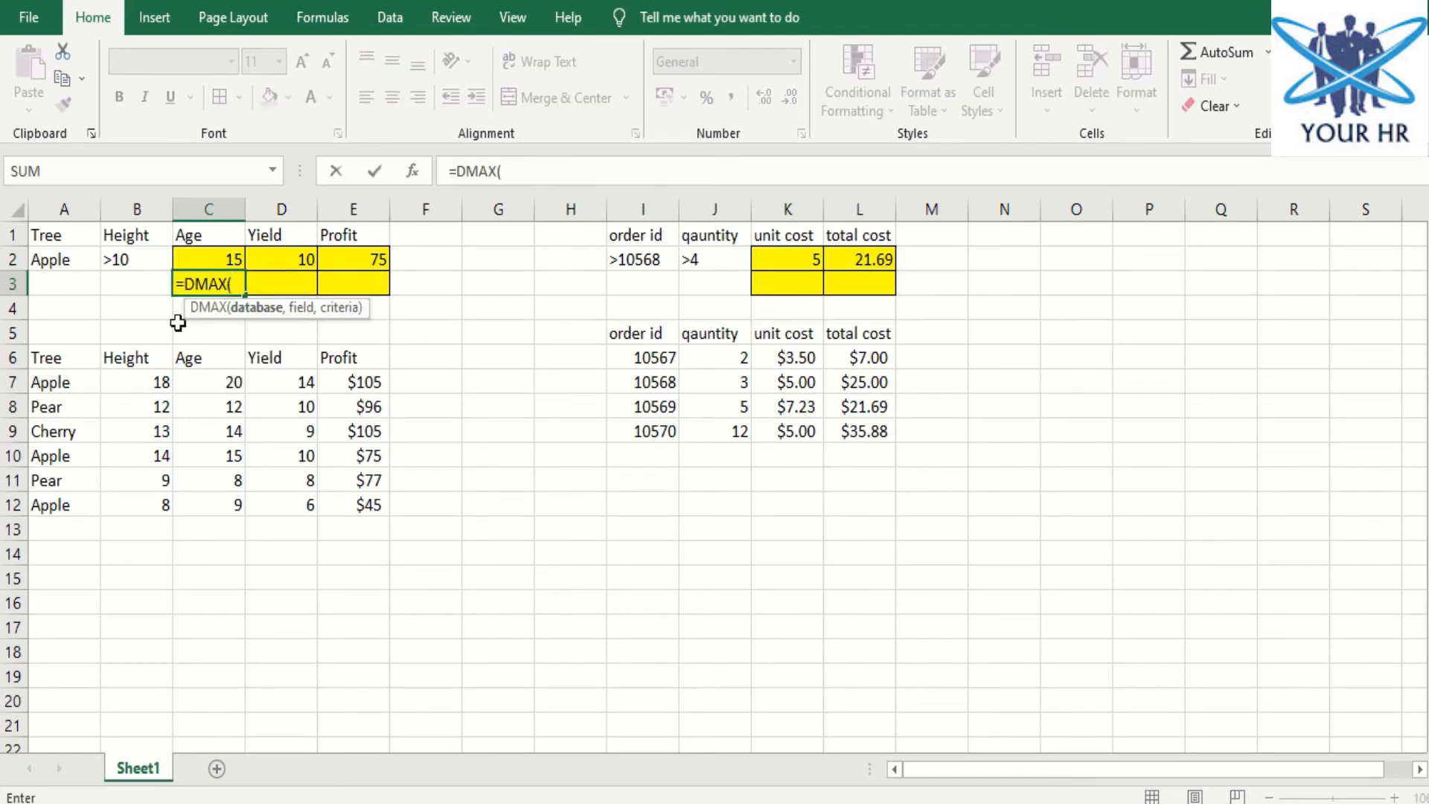
{"action": "left_click_drag", "start_coordinate": [79, 359], "coordinate": [331, 502]}
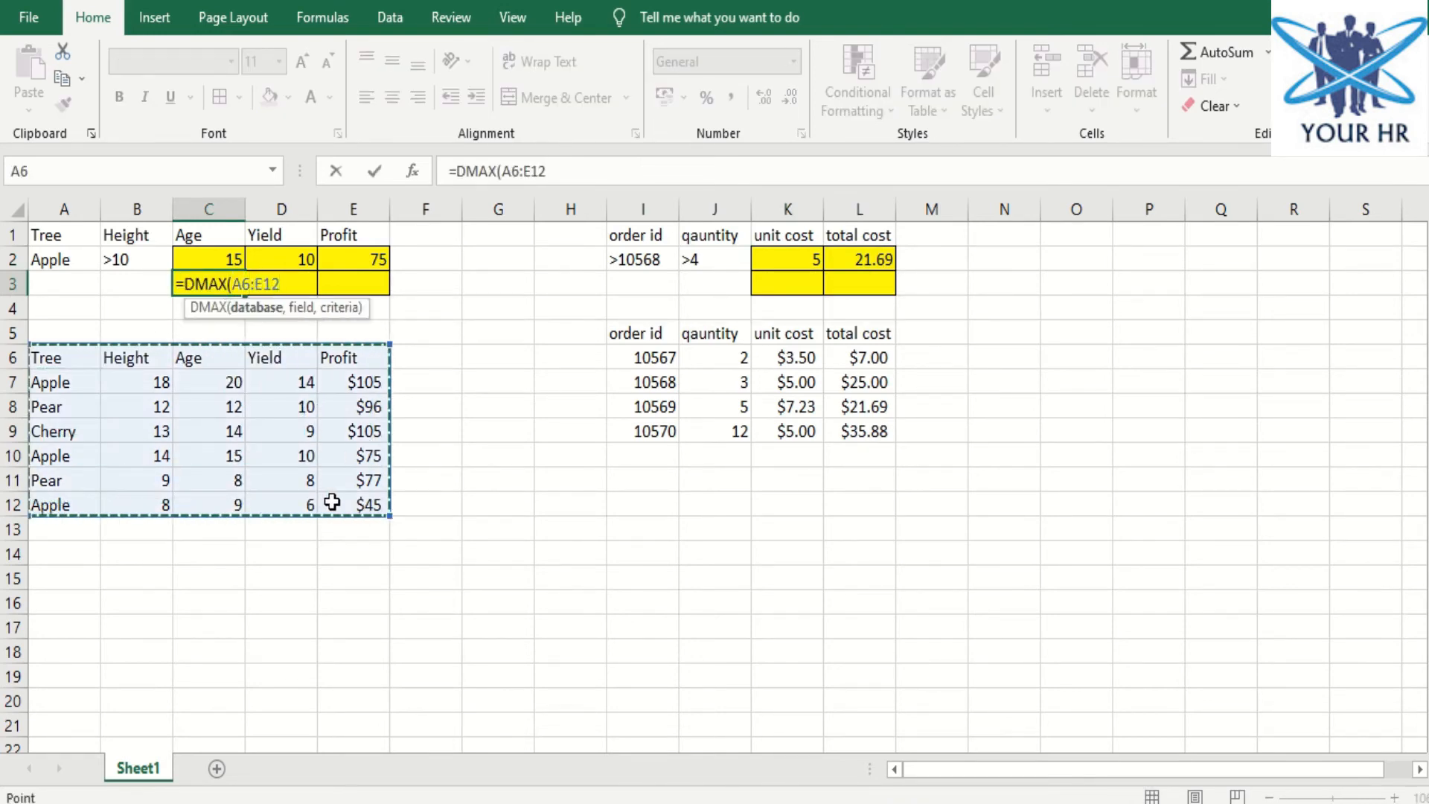
{"action": "key", "text": "F4"}
{"action": "type", "text": ","}
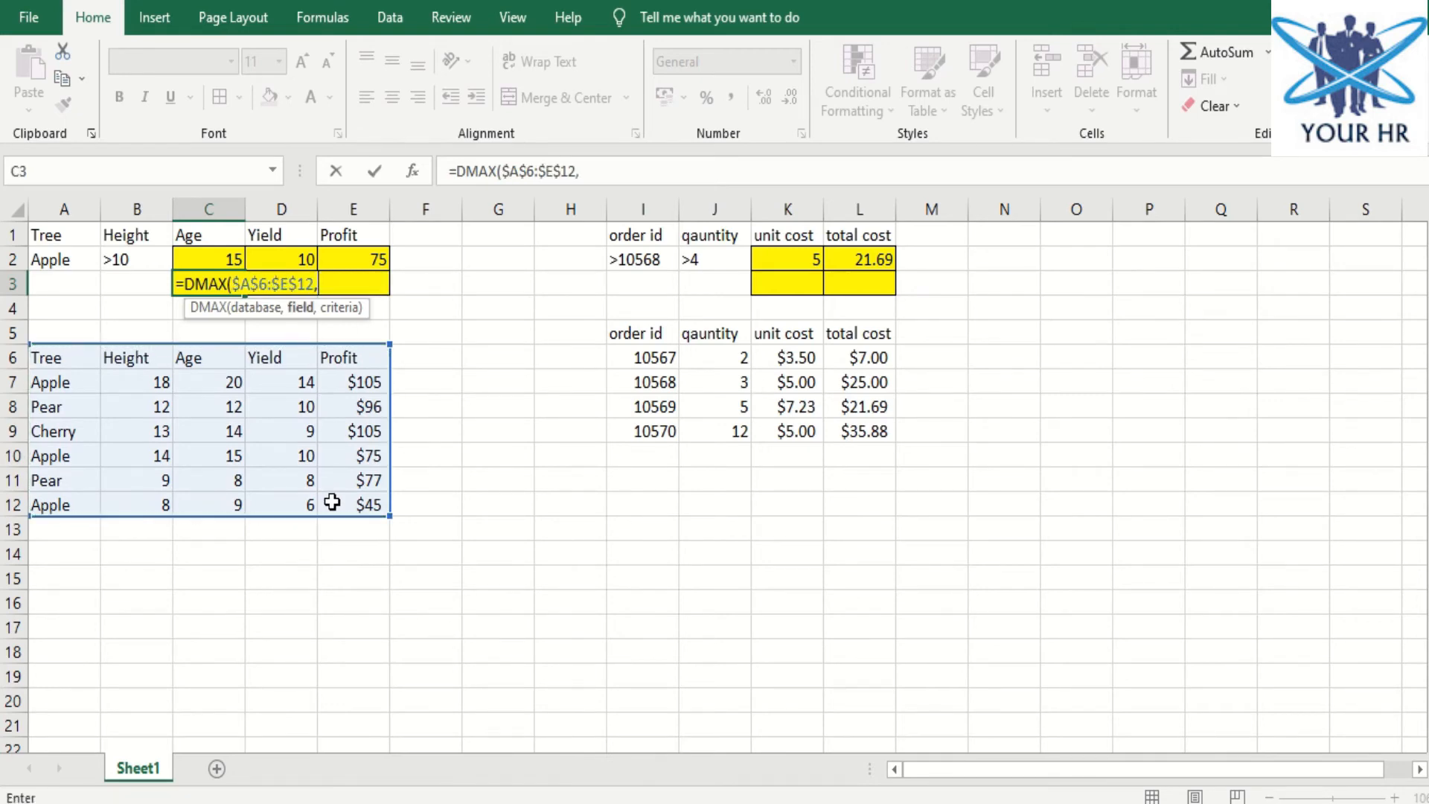
Complete the C3 formula with Age header C6 as field and $A$1:$B$2 as criteria, and fill it across to E3
{"action": "left_click", "coordinate": [182, 359]}
{"action": "type", "text": ","}
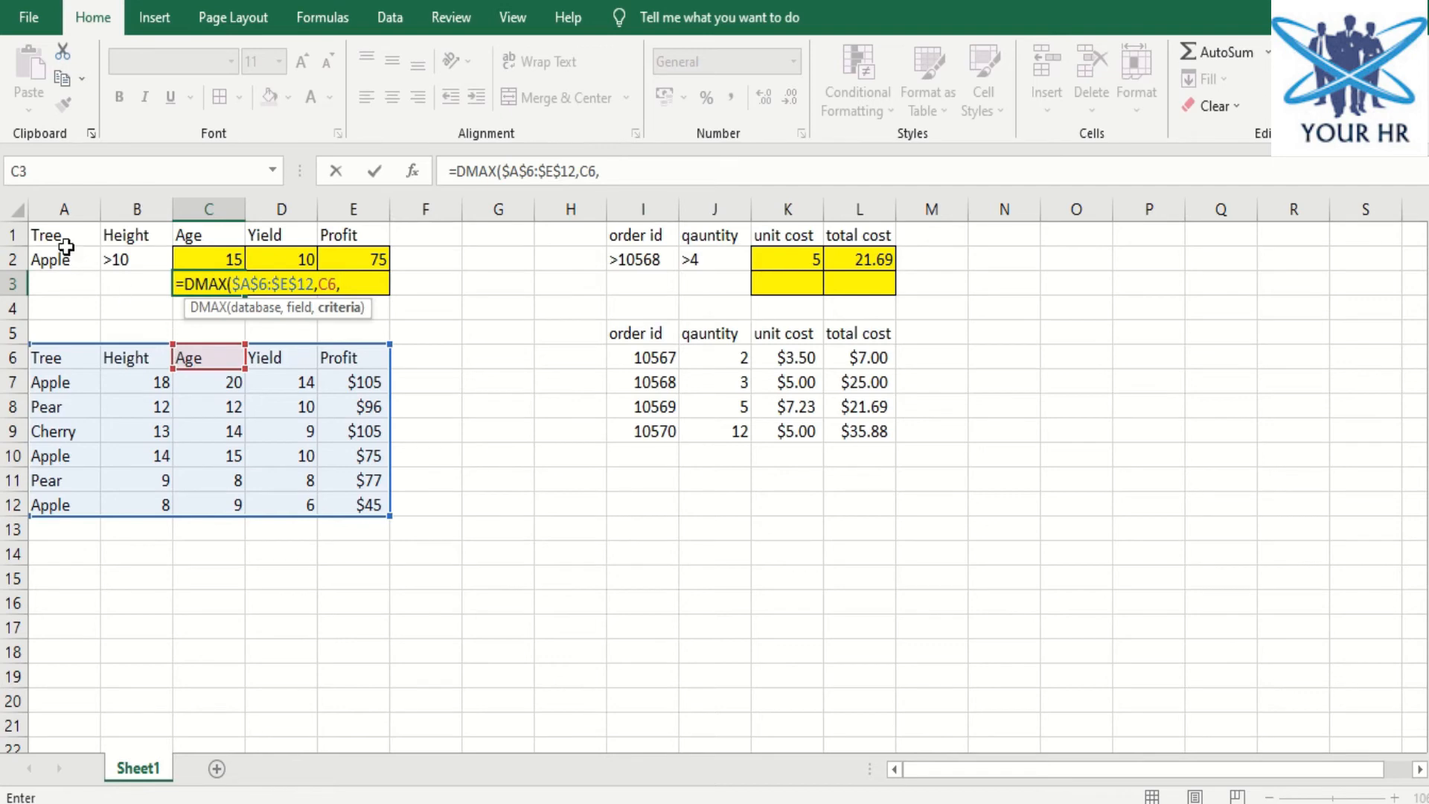
{"action": "left_click_drag", "start_coordinate": [66, 235], "coordinate": [108, 257]}
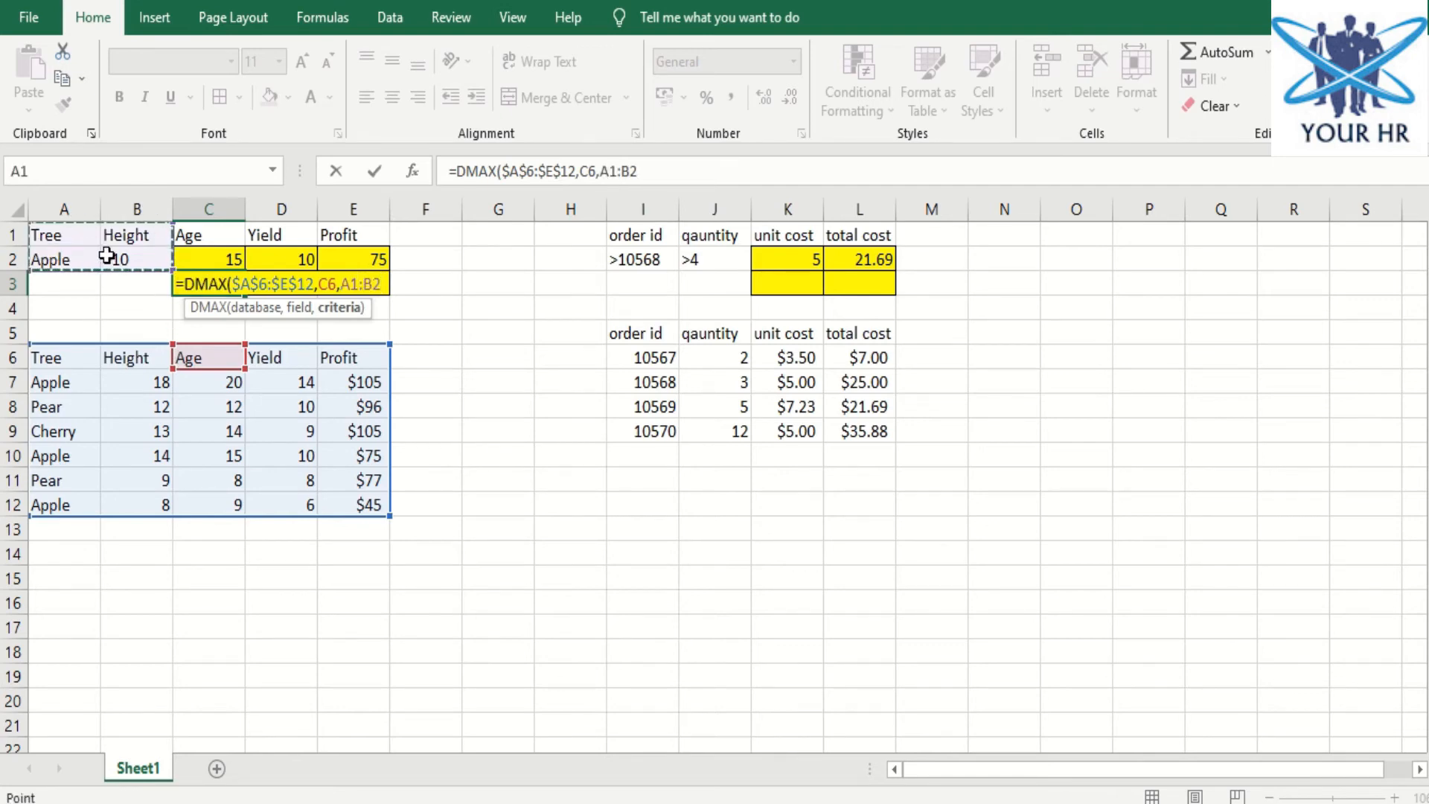
{"action": "key", "text": "F4"}
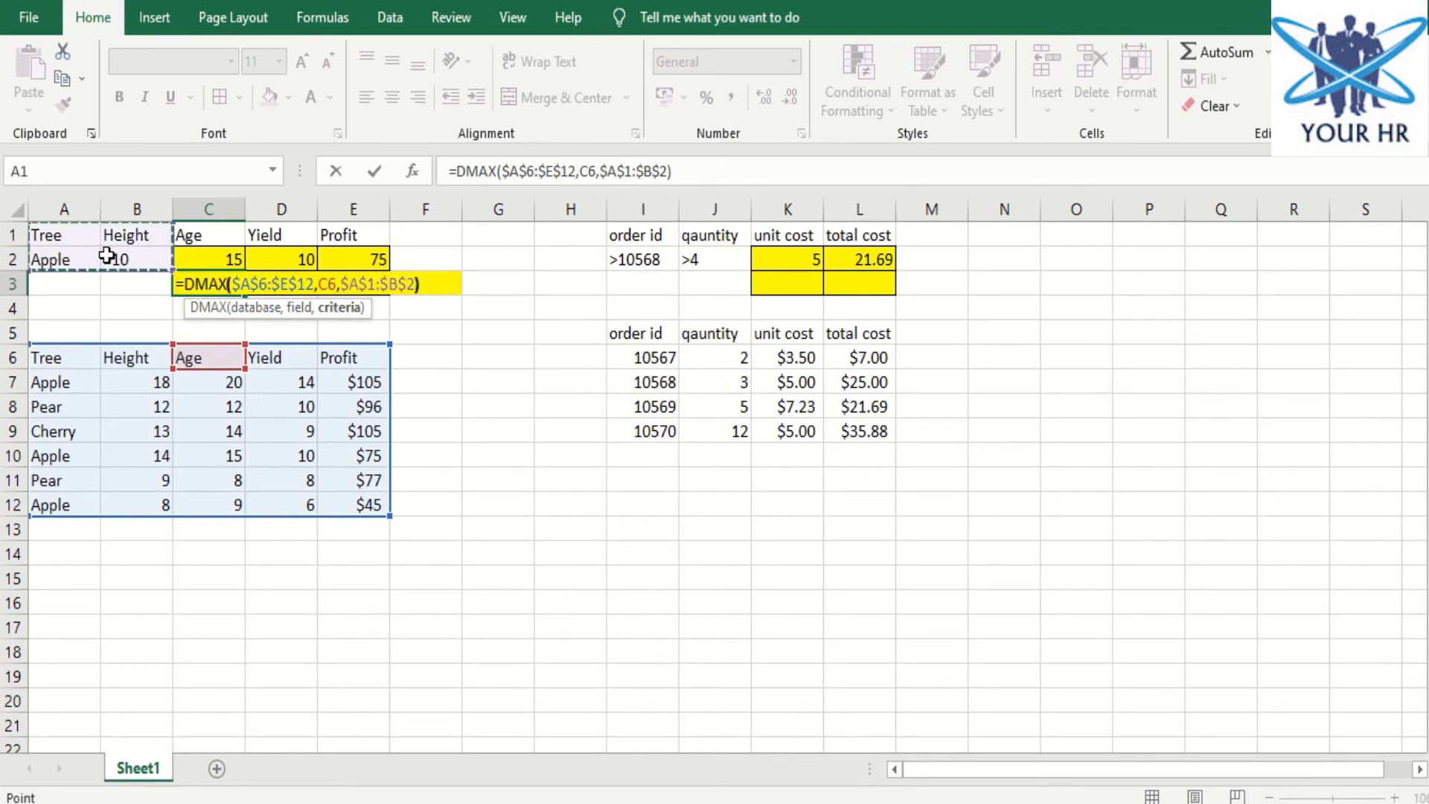
{"action": "type", "text": ")"}
{"action": "key", "text": "Return"}
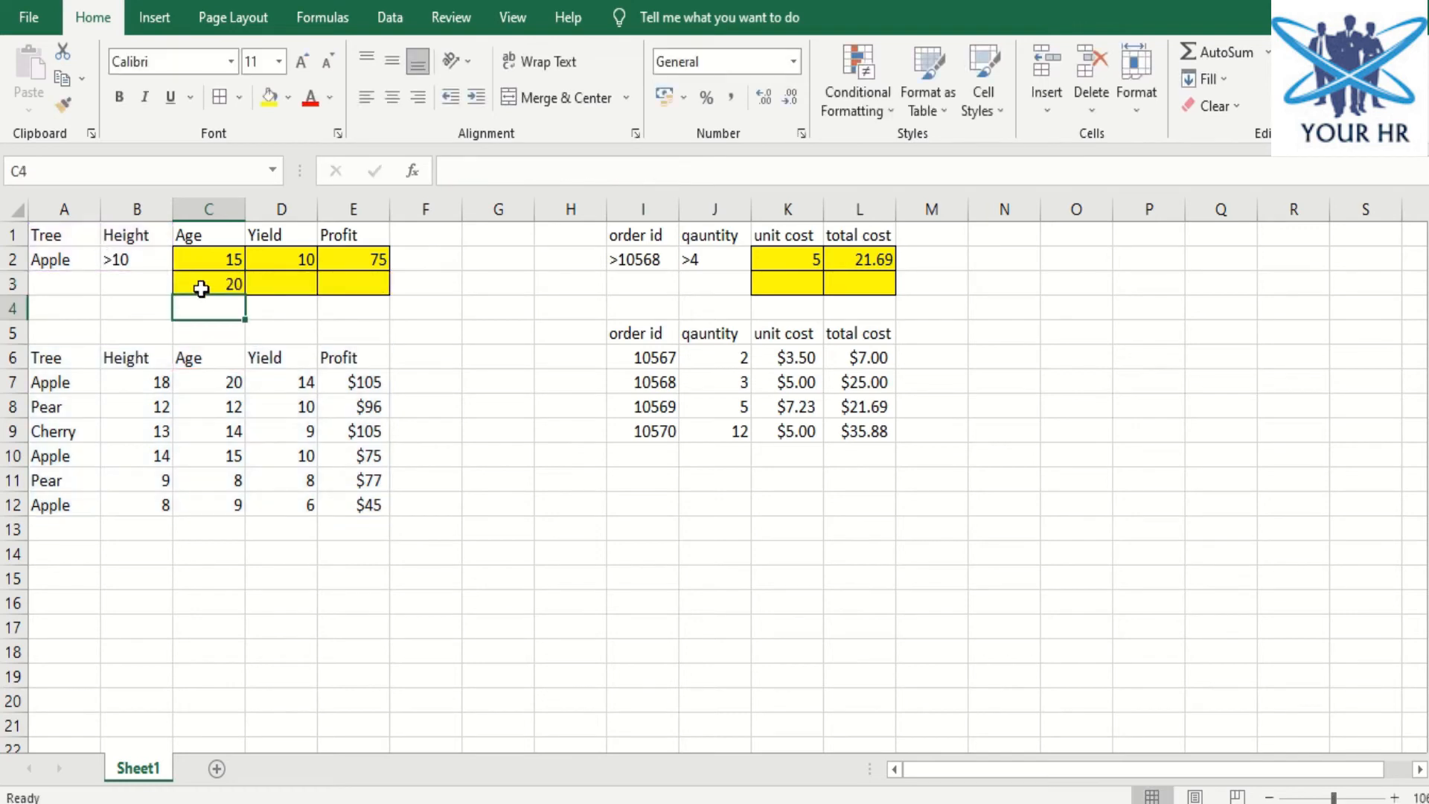
{"action": "left_click", "coordinate": [224, 285]}
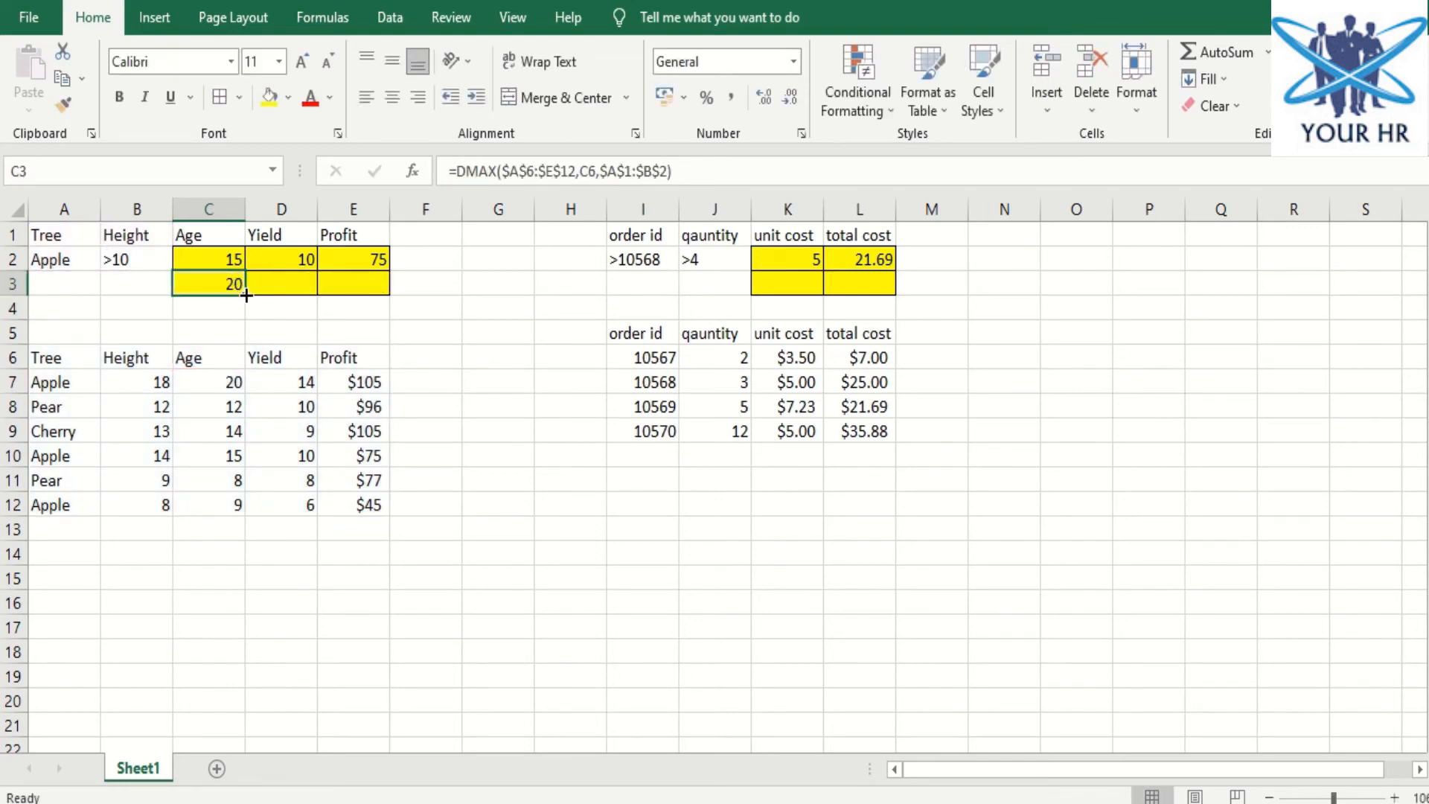
{"action": "left_click_drag", "start_coordinate": [247, 296], "coordinate": [382, 290]}
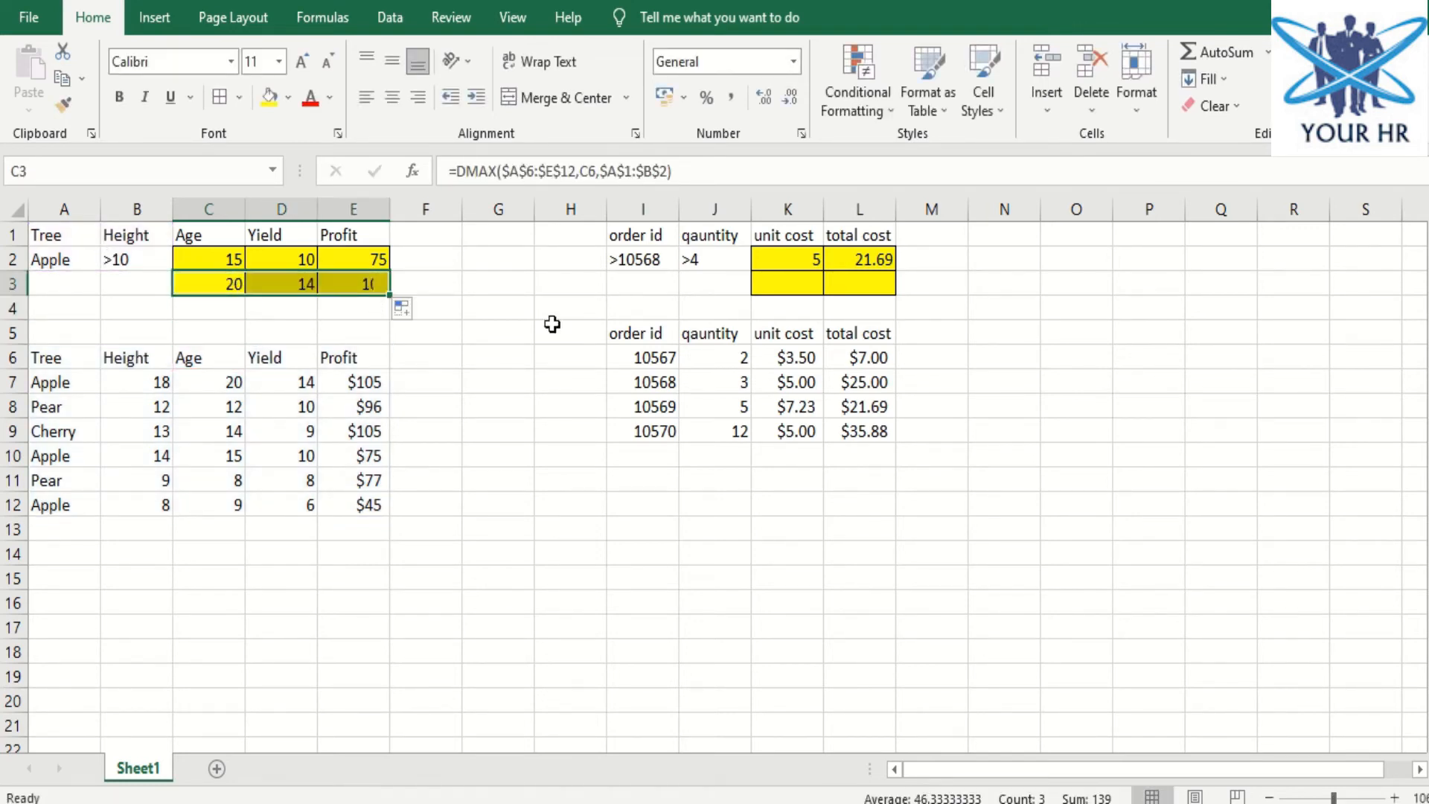
Start a DMAX formula in K3 with the order table as an absolute database range, $I$5:$L$9
{"action": "left_click", "coordinate": [778, 275]}
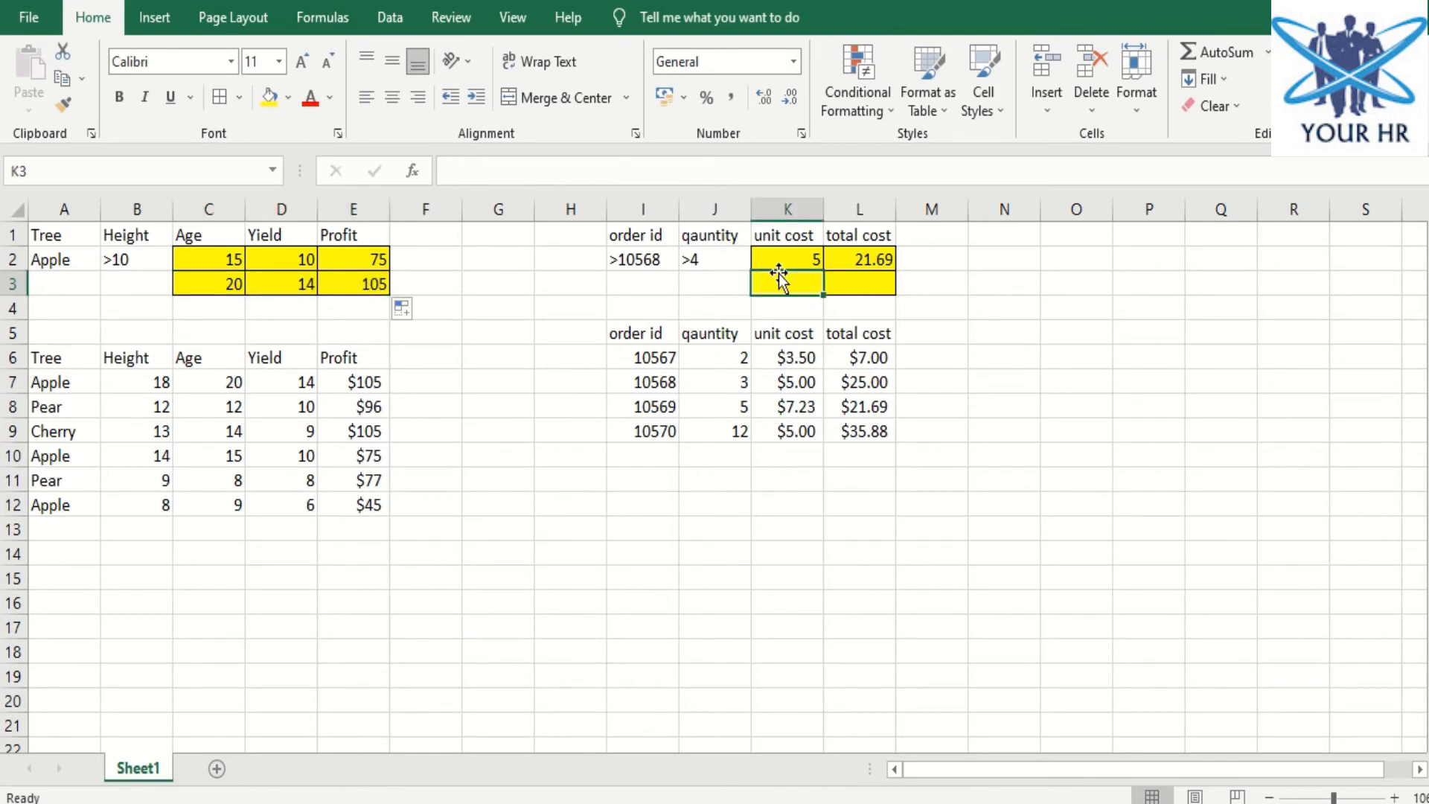
{"action": "type", "text": "=dmax"}
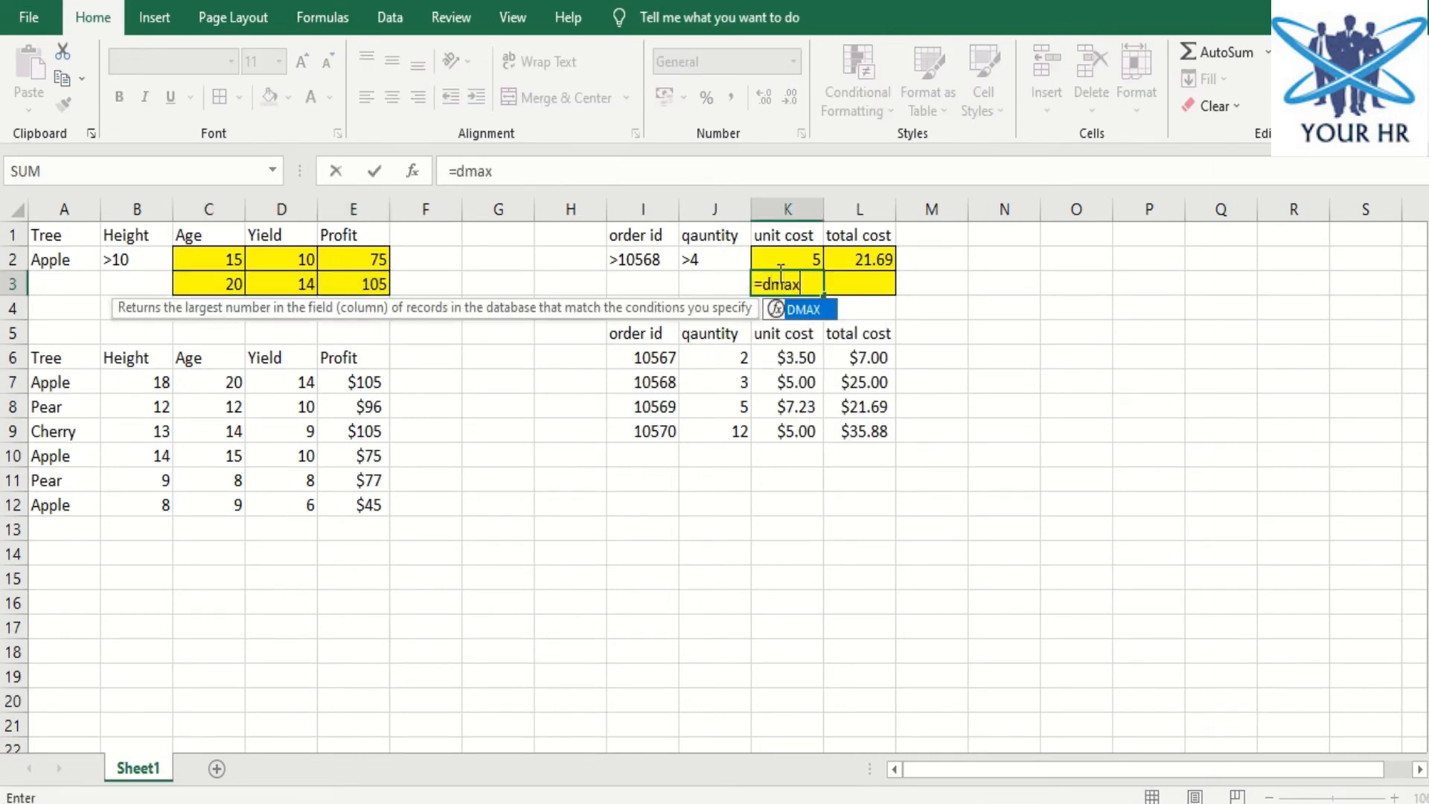
{"action": "key", "text": "Tab"}
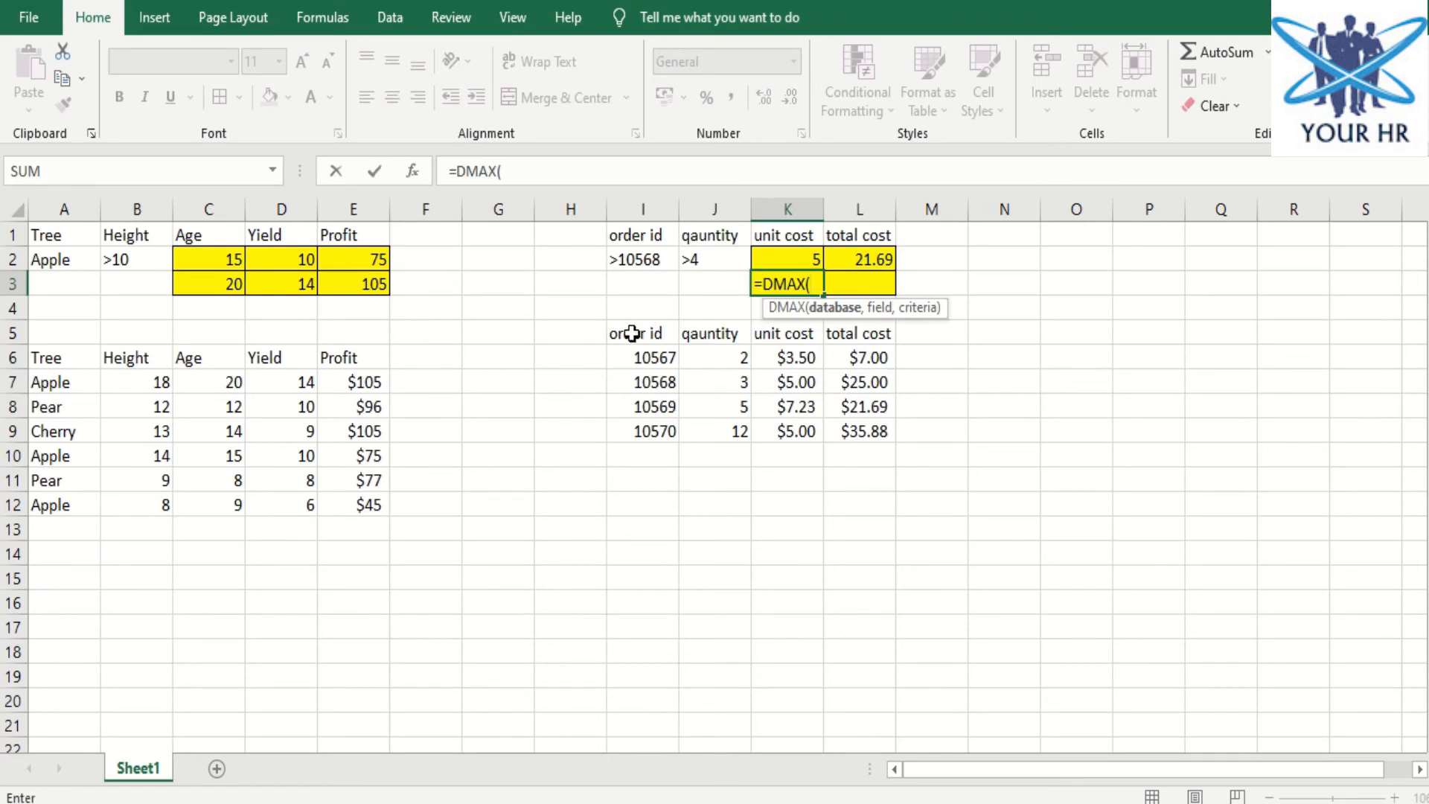
{"action": "left_click_drag", "start_coordinate": [629, 331], "coordinate": [847, 429]}
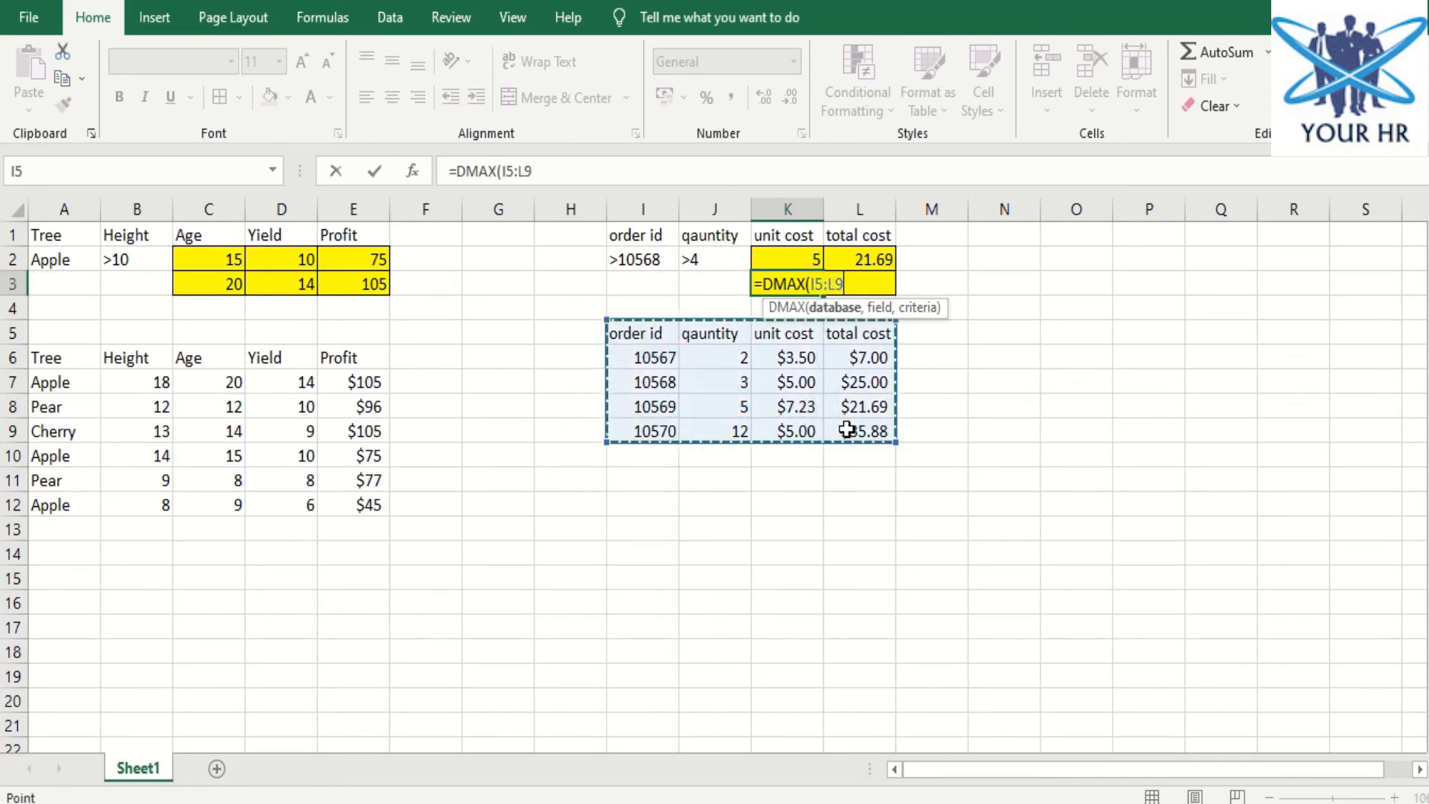
{"action": "key", "text": "F4"}
{"action": "type", "text": ","}
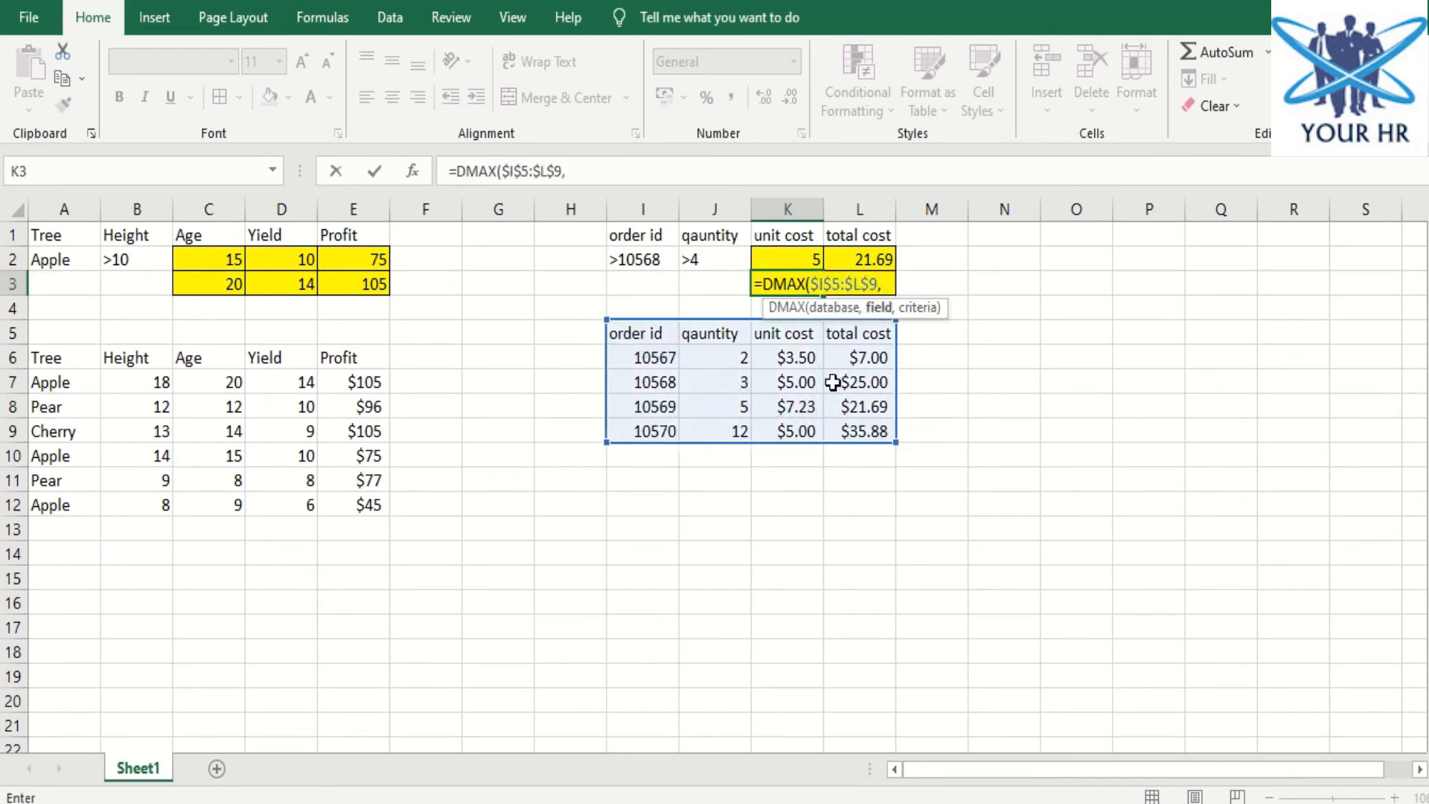
Complete the K3 formula with unit cost header K5 as field and I1:J2 as criteria
{"action": "left_click", "coordinate": [791, 329]}
{"action": "type", "text": ","}
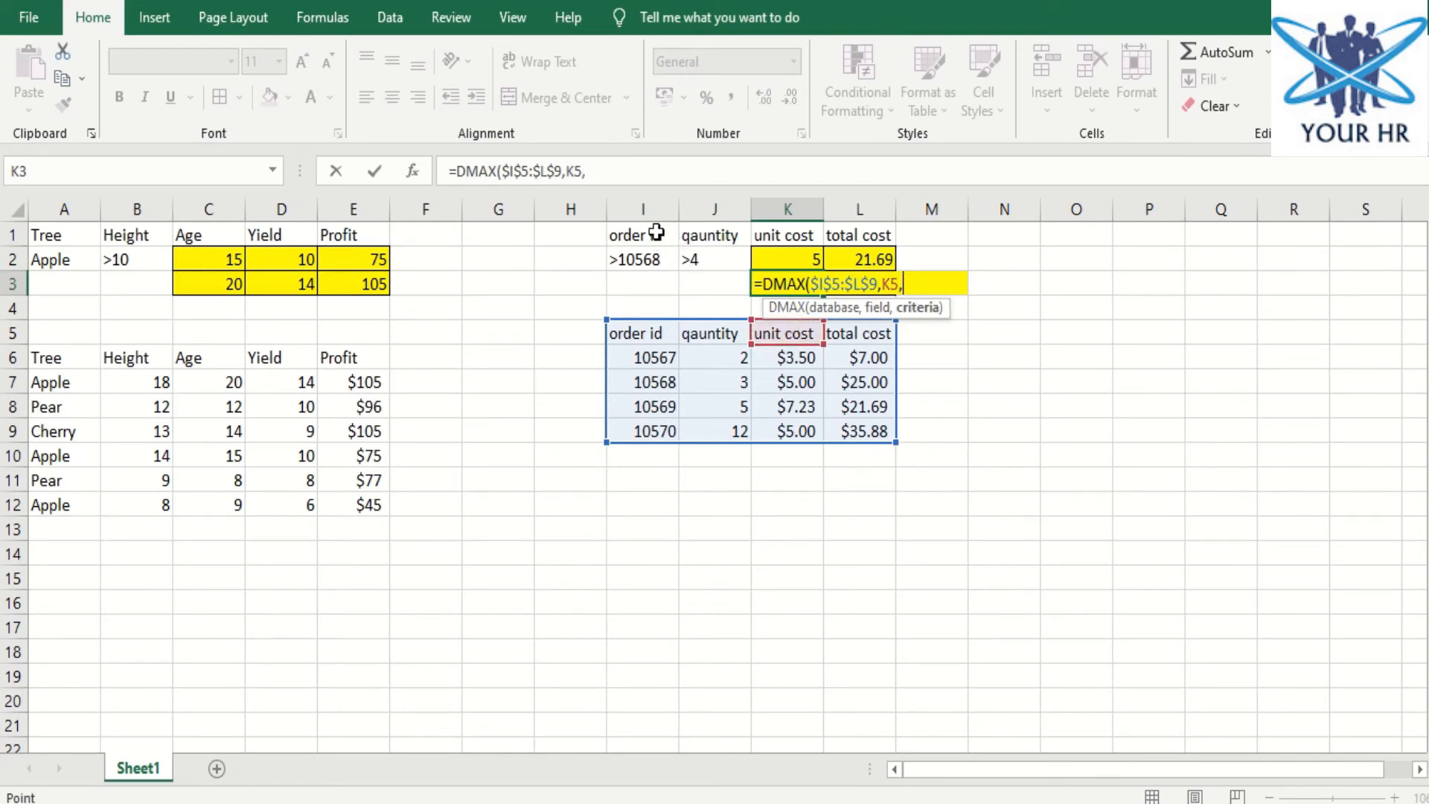
{"action": "left_click_drag", "start_coordinate": [655, 233], "coordinate": [691, 256]}
{"action": "type", "text": ")"}
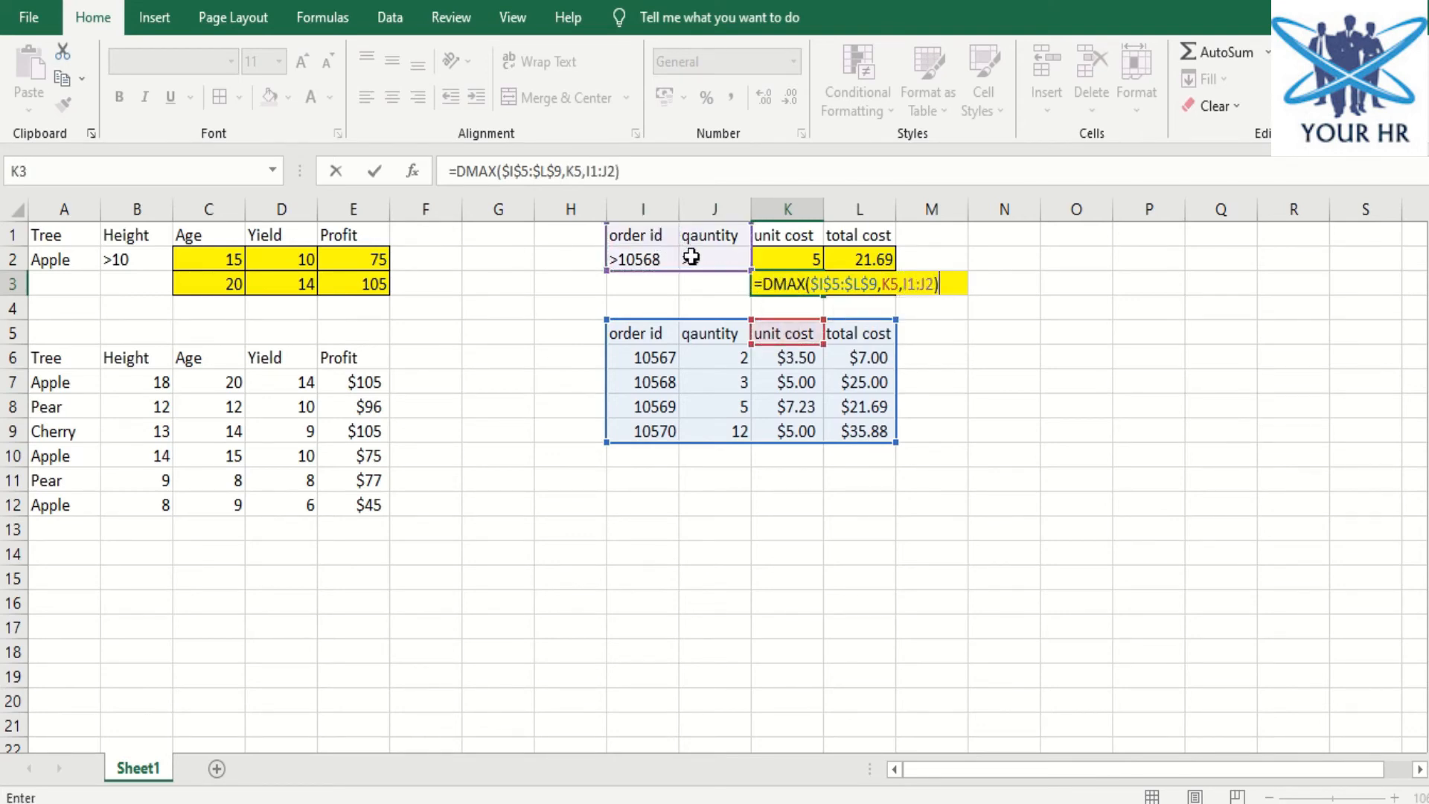
{"action": "key", "text": "Return"}
Make the criteria range in the K3 DMAX formula absolute, $I$1:$J$2
{"action": "left_click", "coordinate": [803, 281]}
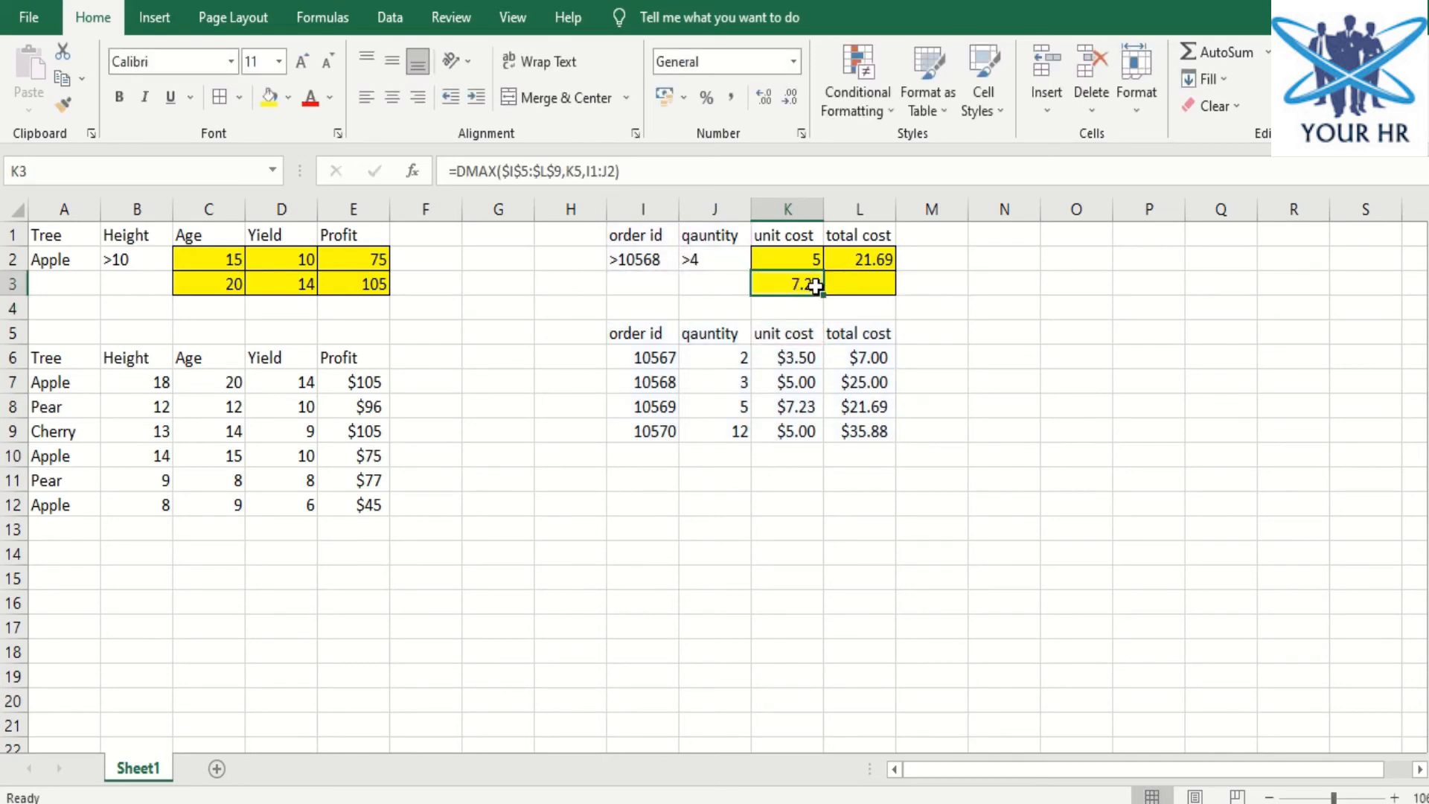
{"action": "left_click", "coordinate": [596, 170]}
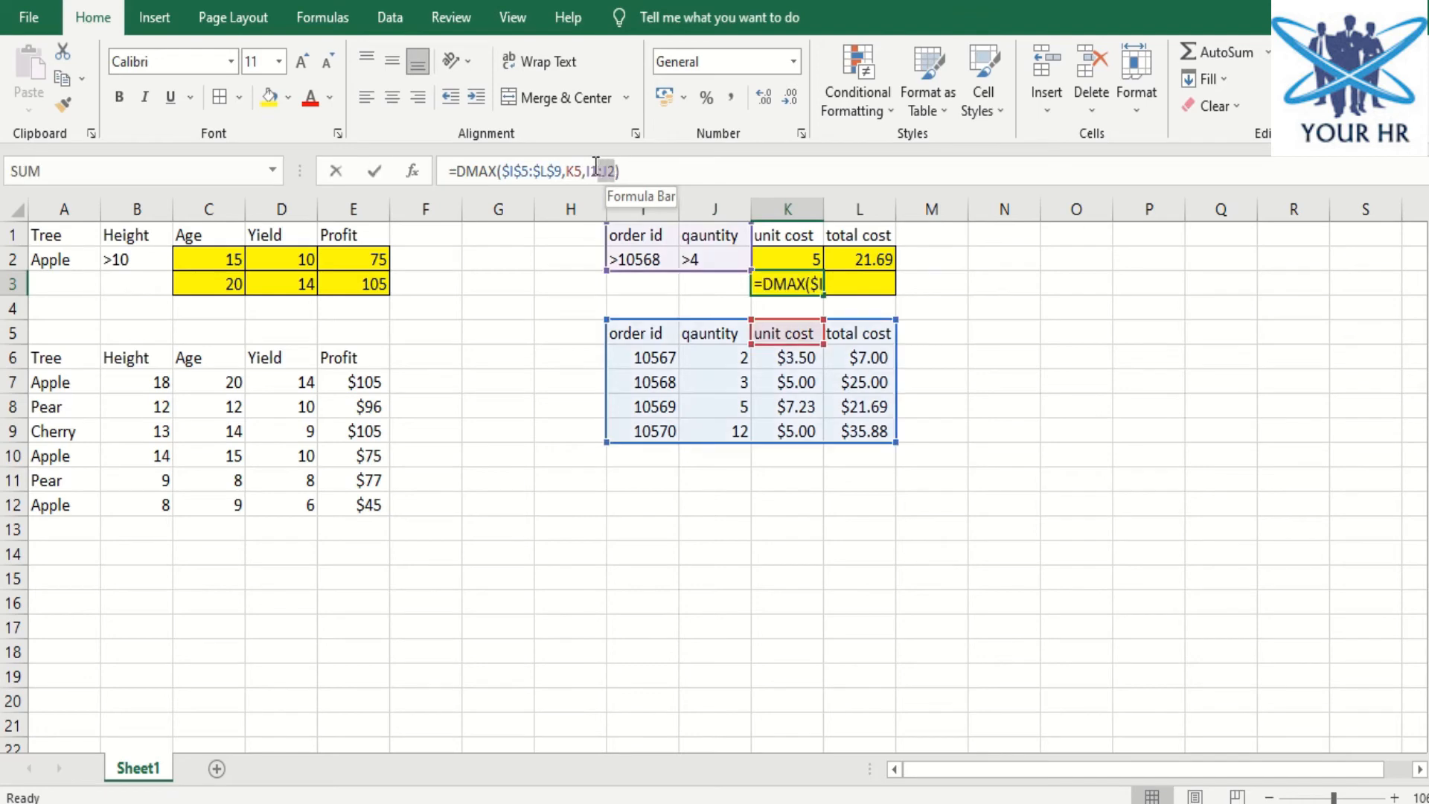
{"action": "key", "text": "F4"}
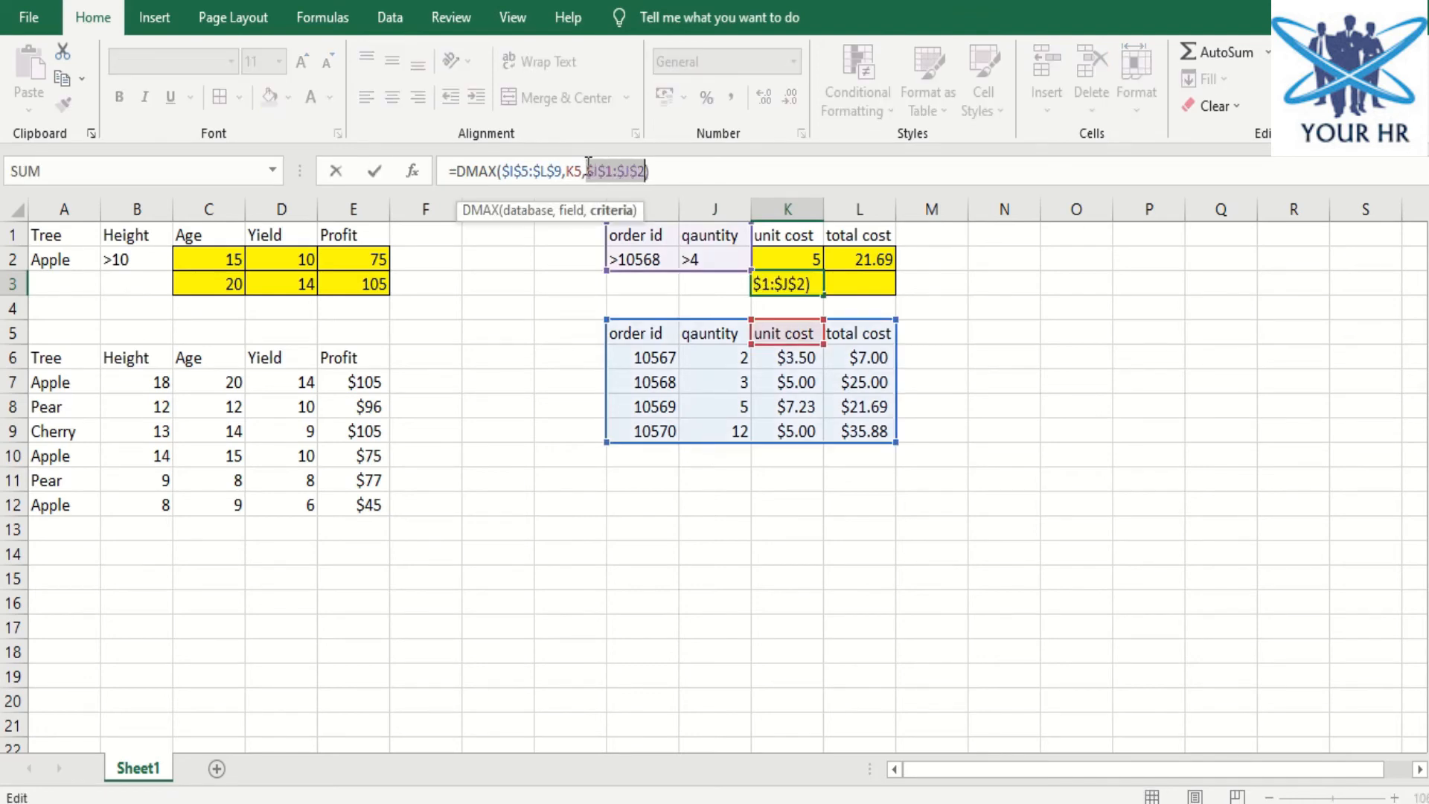
{"action": "key", "text": "Return"}
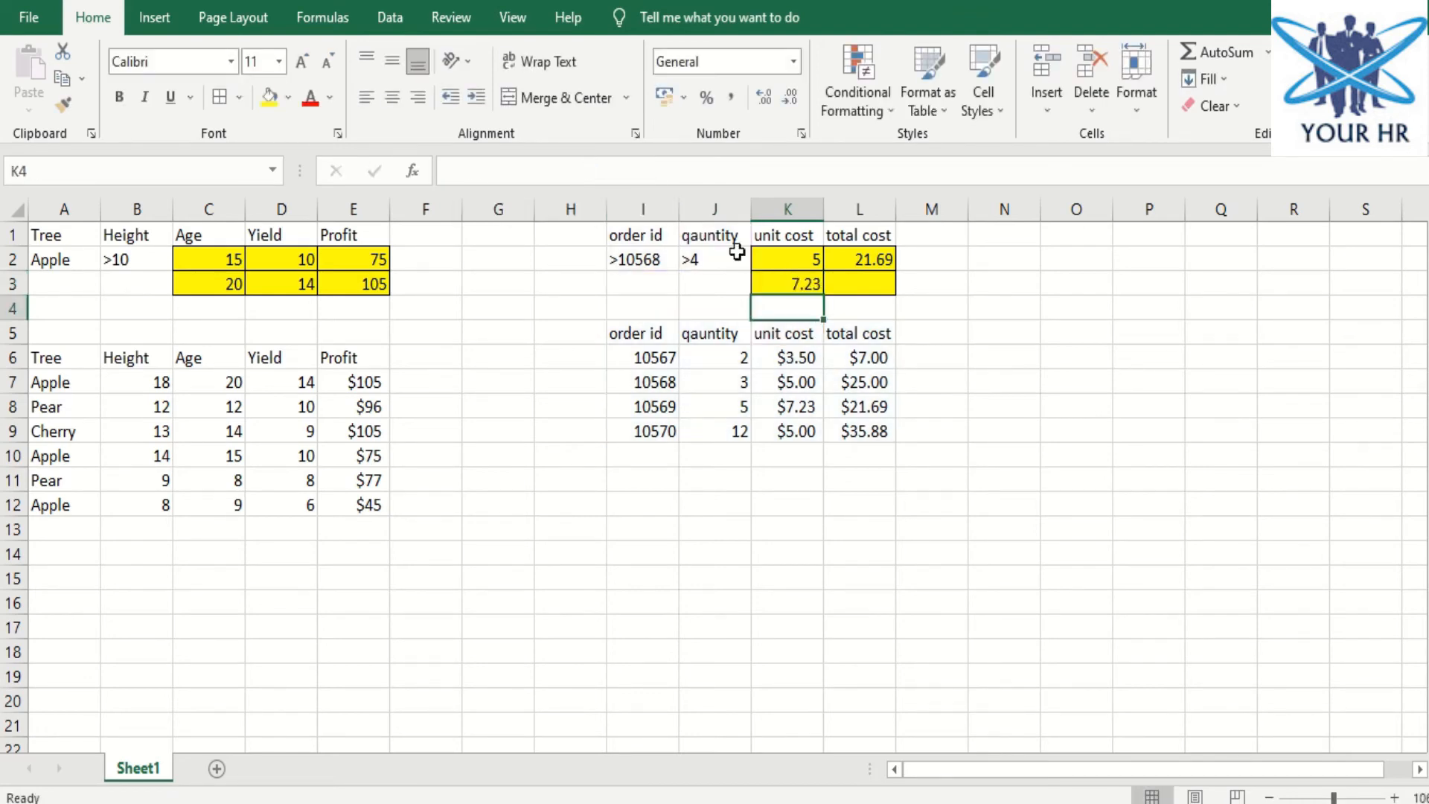
Fill the K3 DMAX formula across to L3 and inspect the copied formula's references without changing them
{"action": "left_click", "coordinate": [804, 283]}
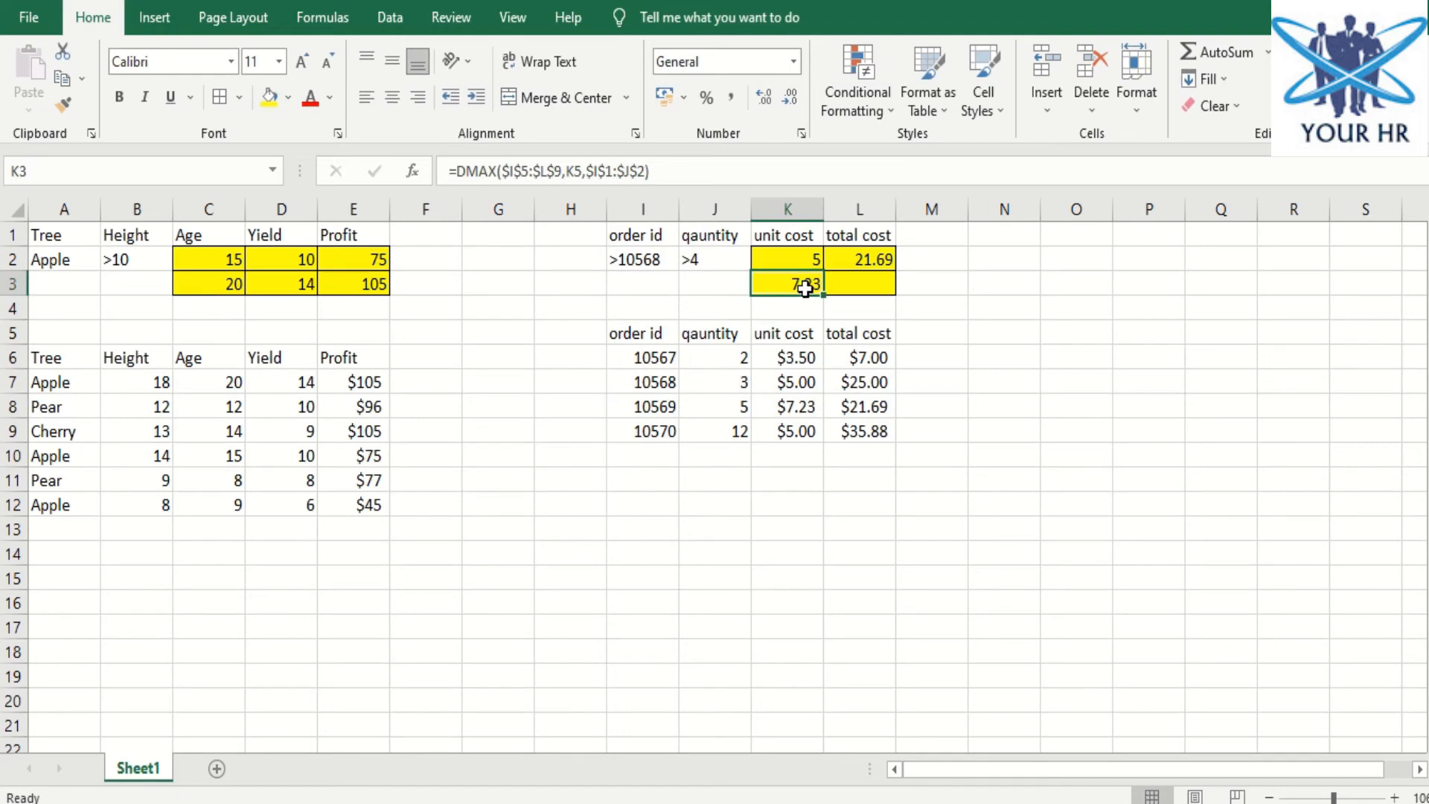
{"action": "left_click_drag", "start_coordinate": [857, 298], "coordinate": [856, 296]}
{"action": "double_click", "coordinate": [868, 282]}
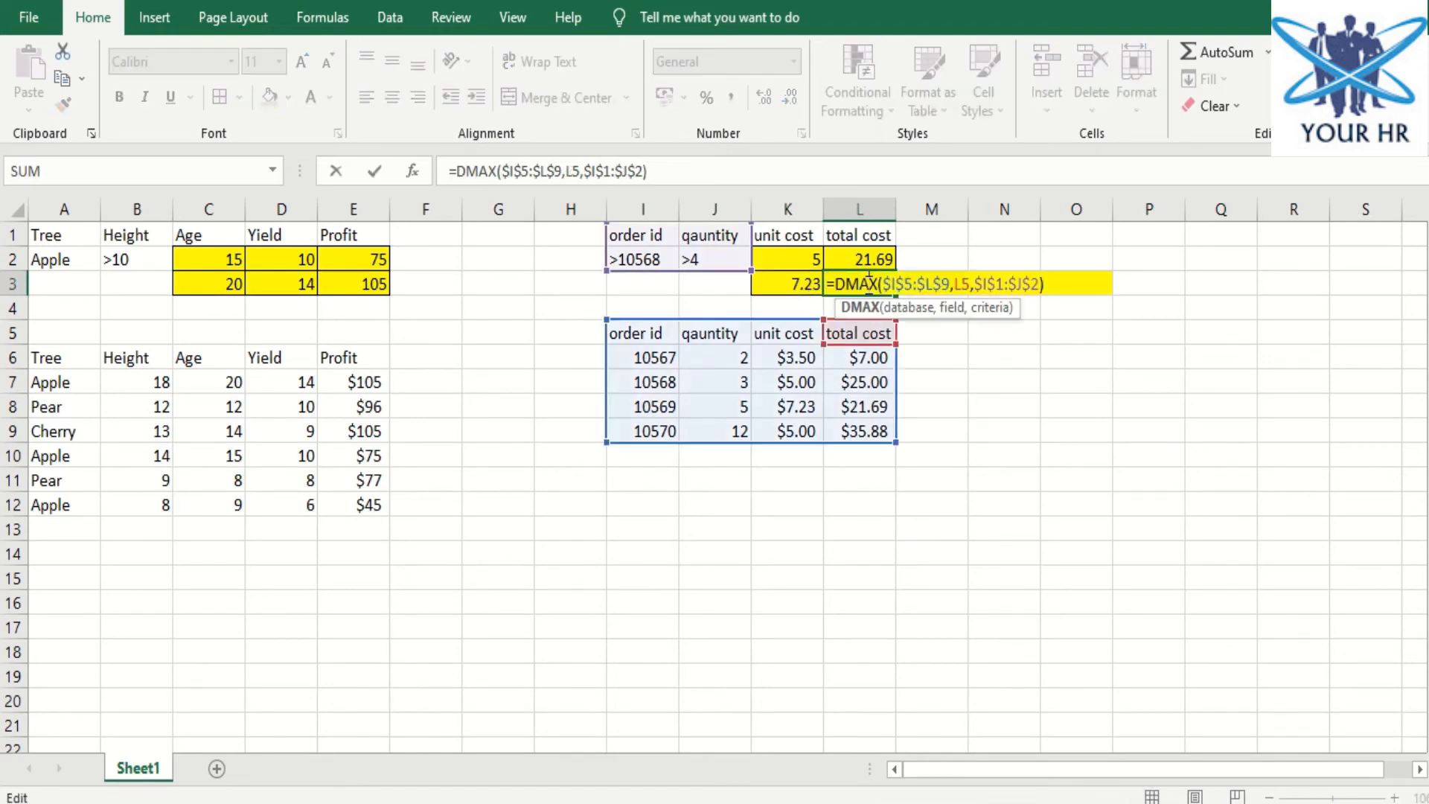
{"action": "key", "text": "Escape"}
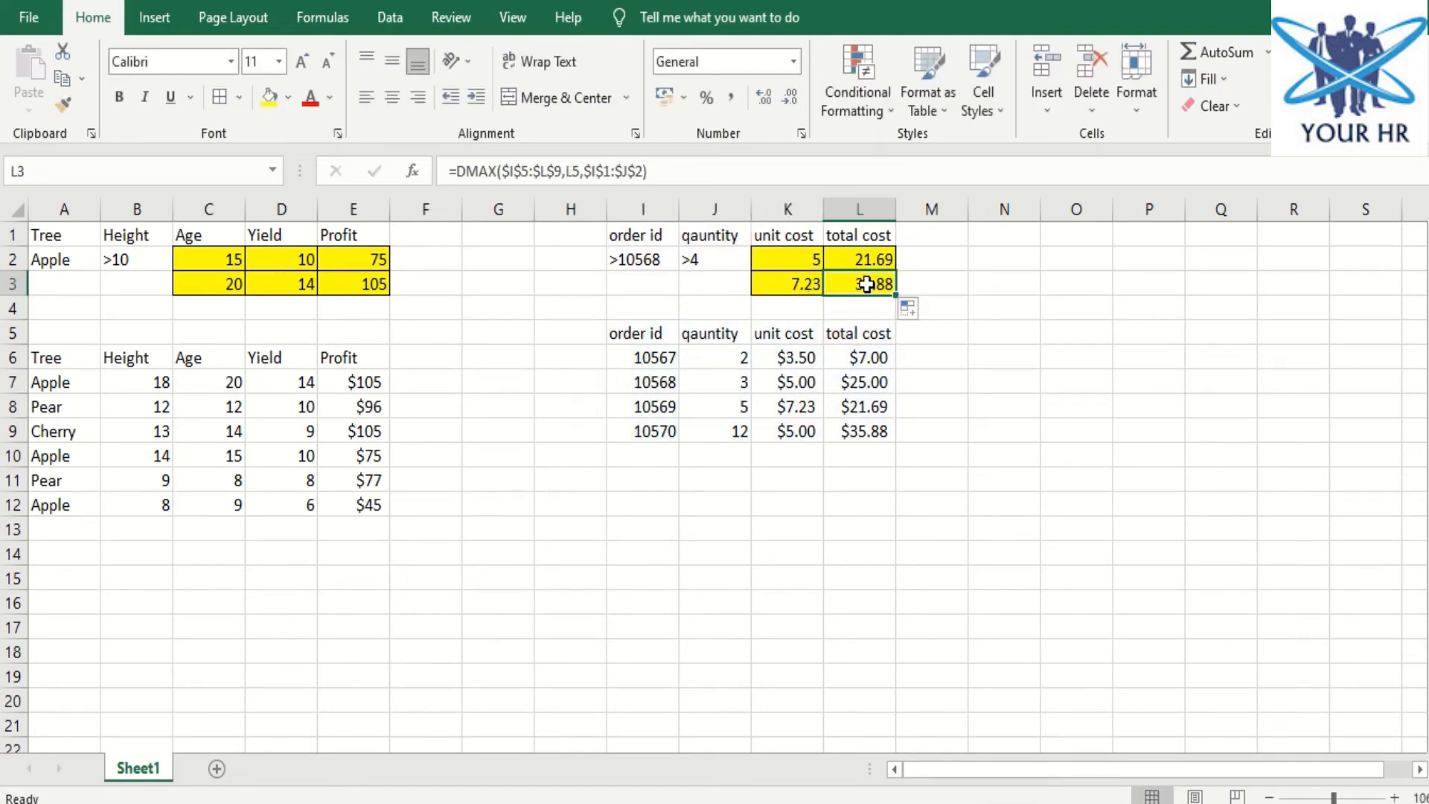
Switch from the test case status workbook to the d- count workbook
{"action": "left_click", "coordinate": [1122, 491]}
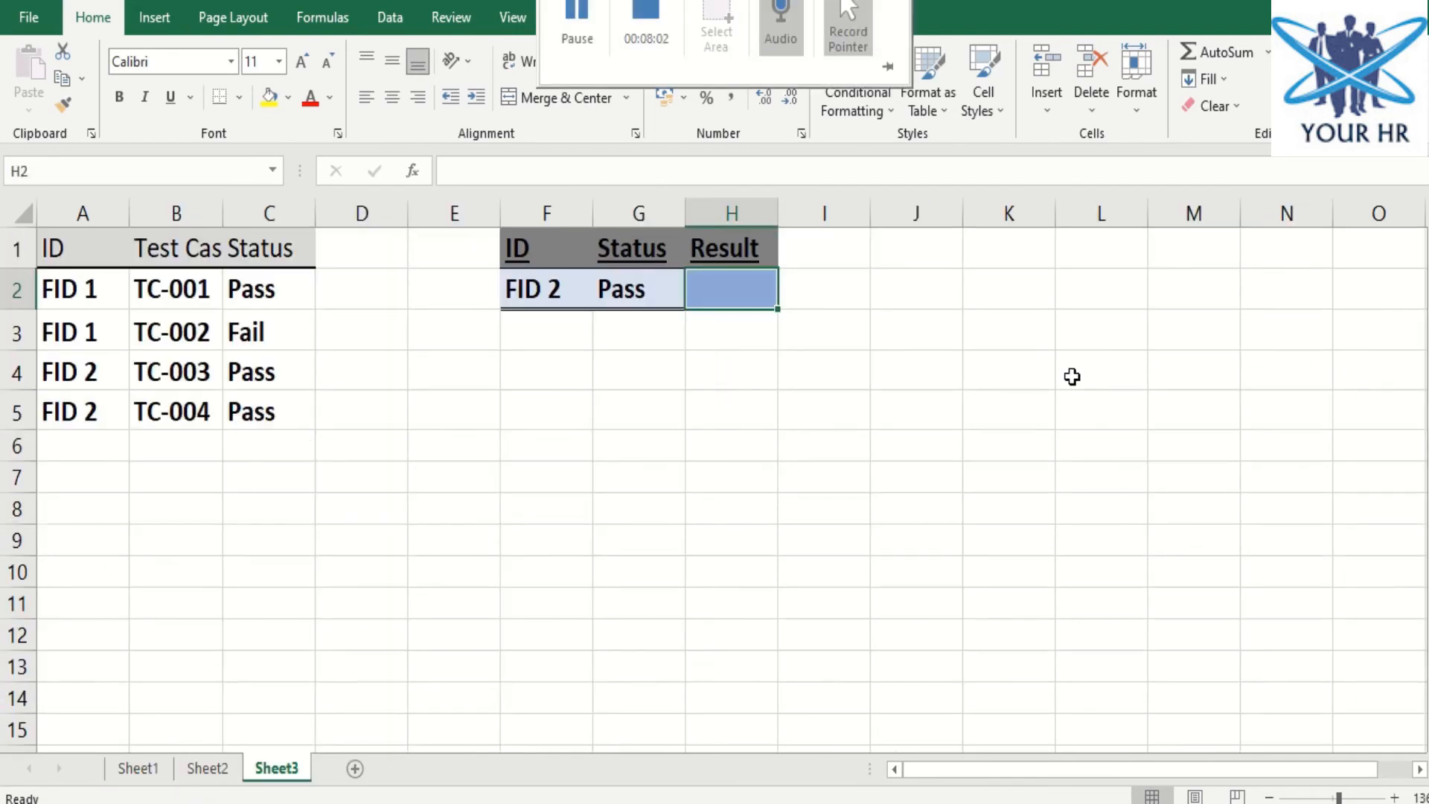
{"action": "left_click", "coordinate": [1071, 373]}
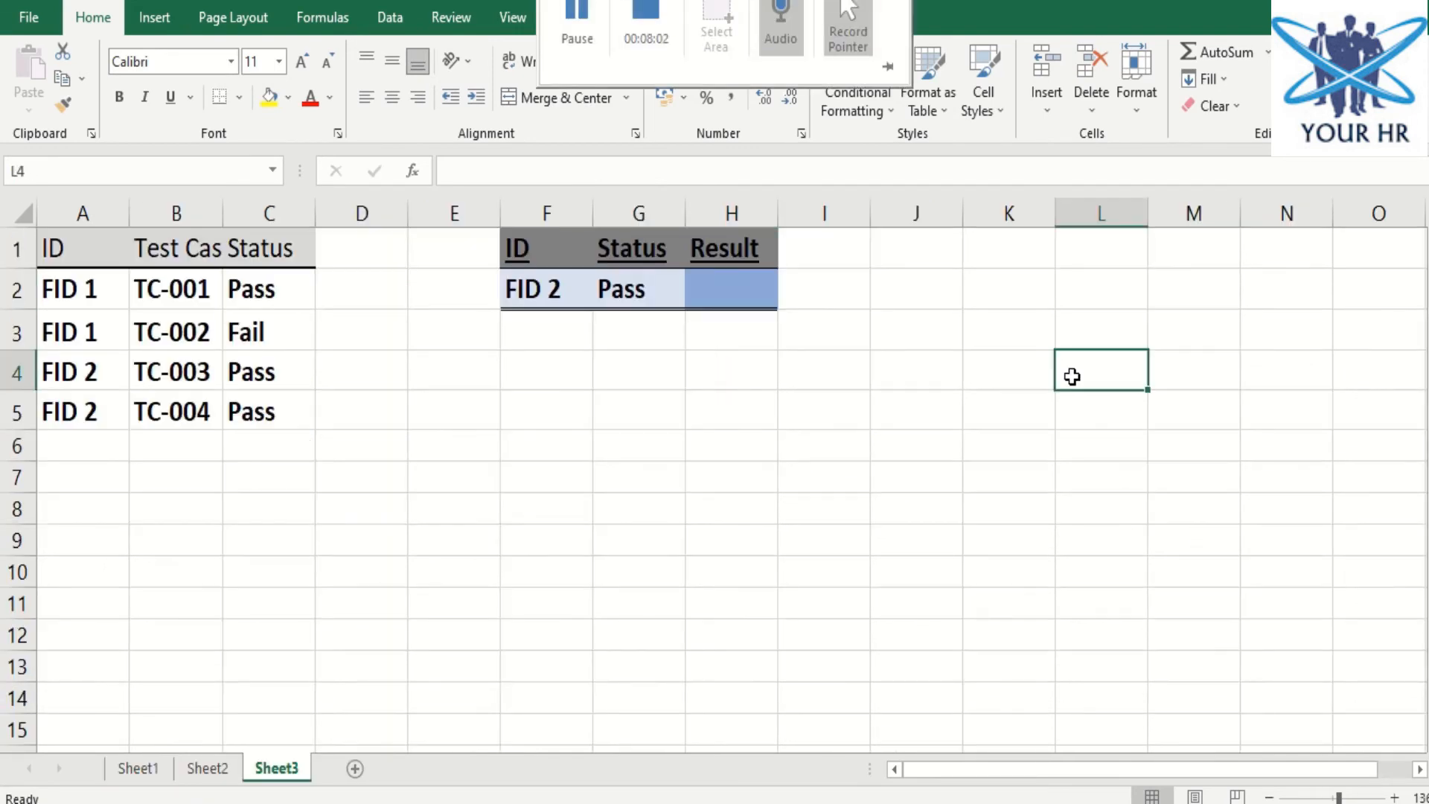
{"action": "left_click", "coordinate": [523, 654]}
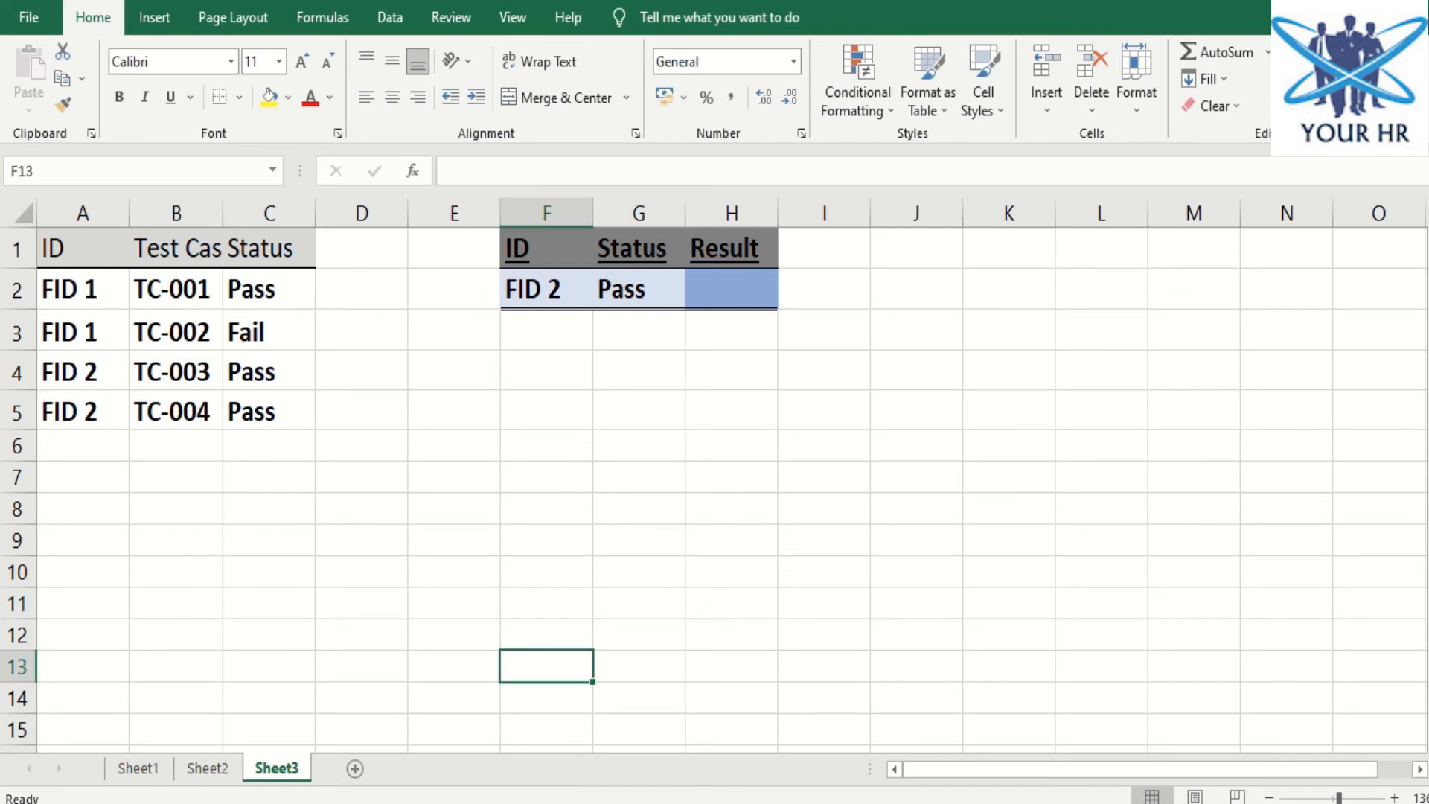
{"action": "mouse_move", "coordinate": [362, 721]}
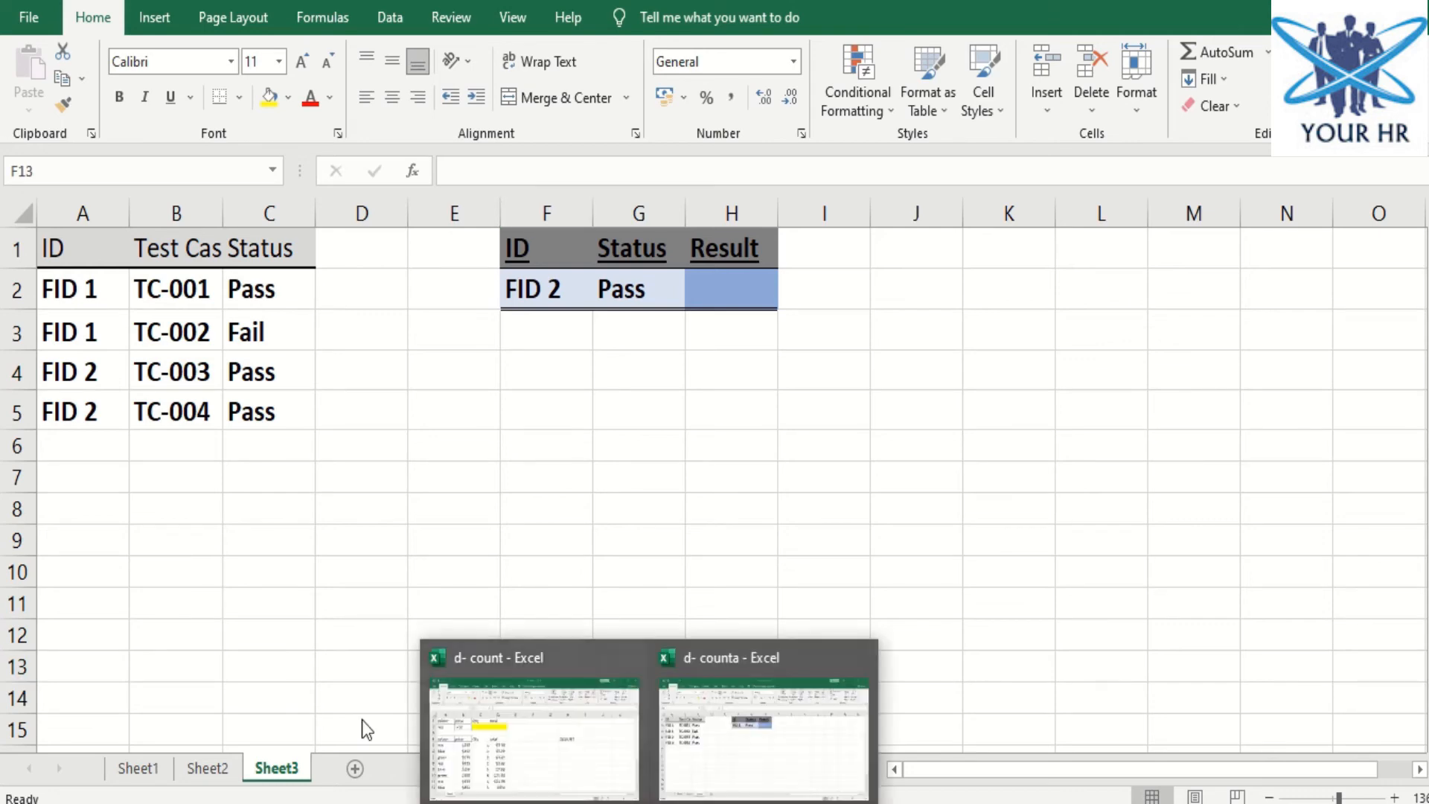
{"action": "left_click", "coordinate": [484, 716]}
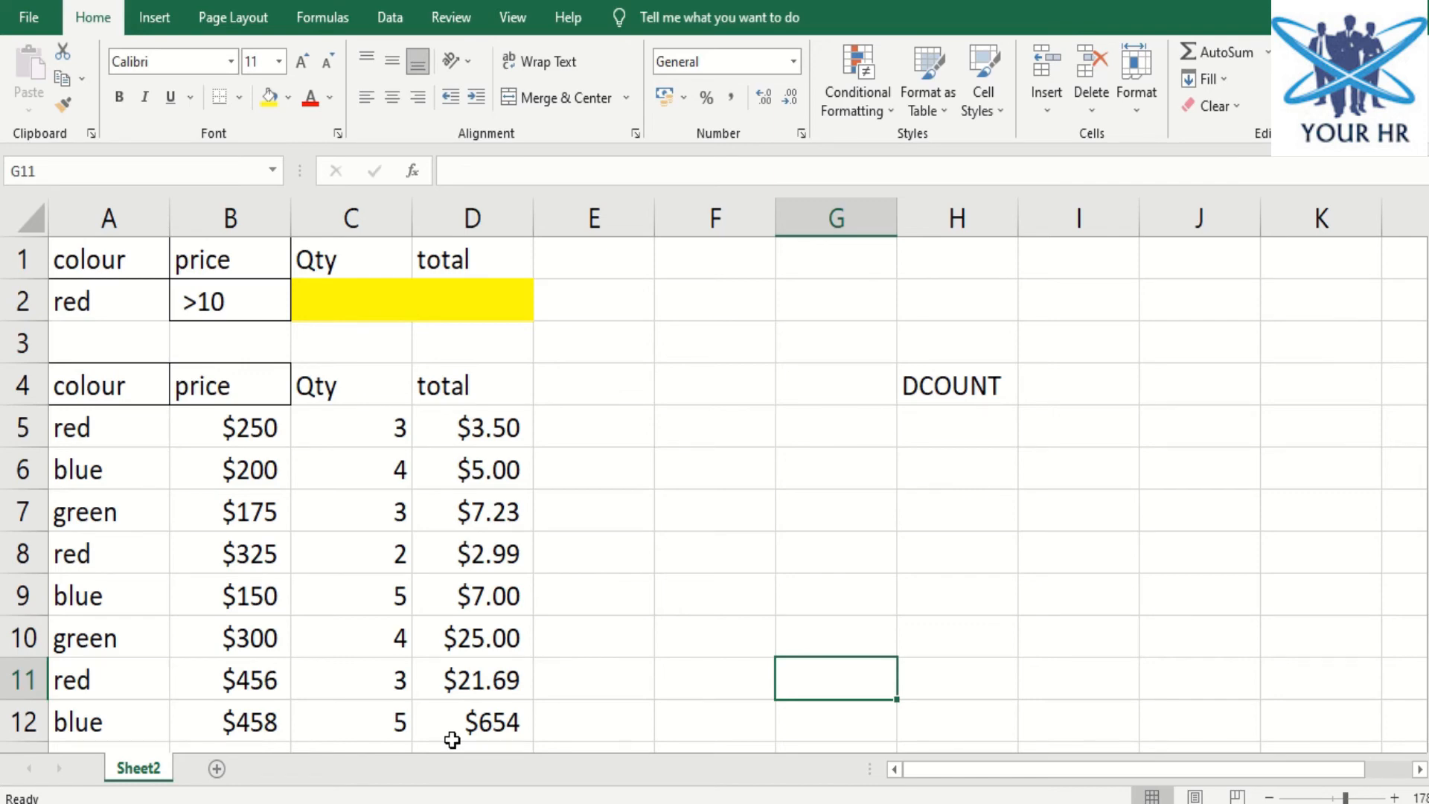
Start a DCOUNT formula in Qty result cell C2 with the colour and price table A4:D12 as the database
{"action": "left_click", "coordinate": [1006, 385]}
{"action": "left_click", "coordinate": [430, 272]}
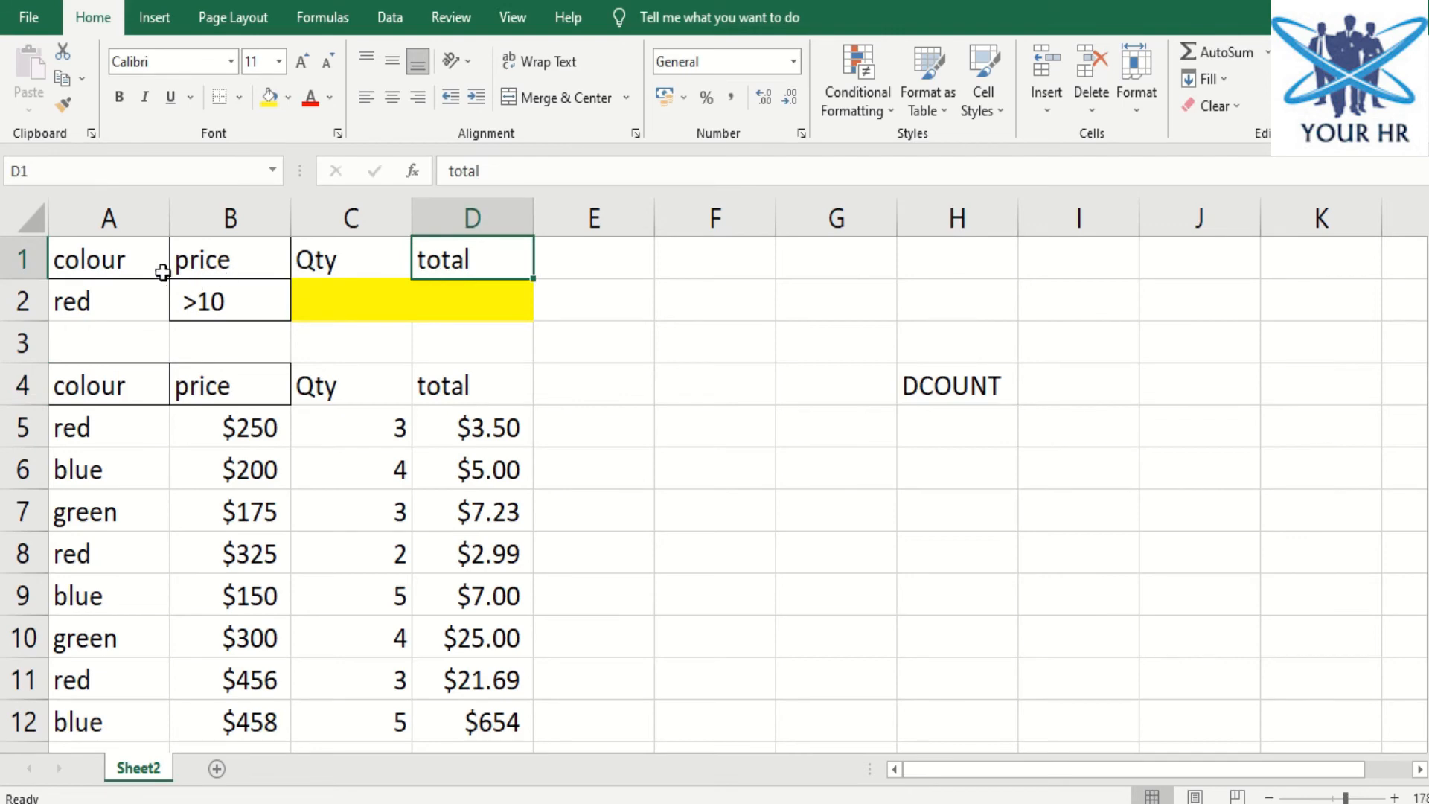
{"action": "left_click_drag", "start_coordinate": [141, 268], "coordinate": [183, 300]}
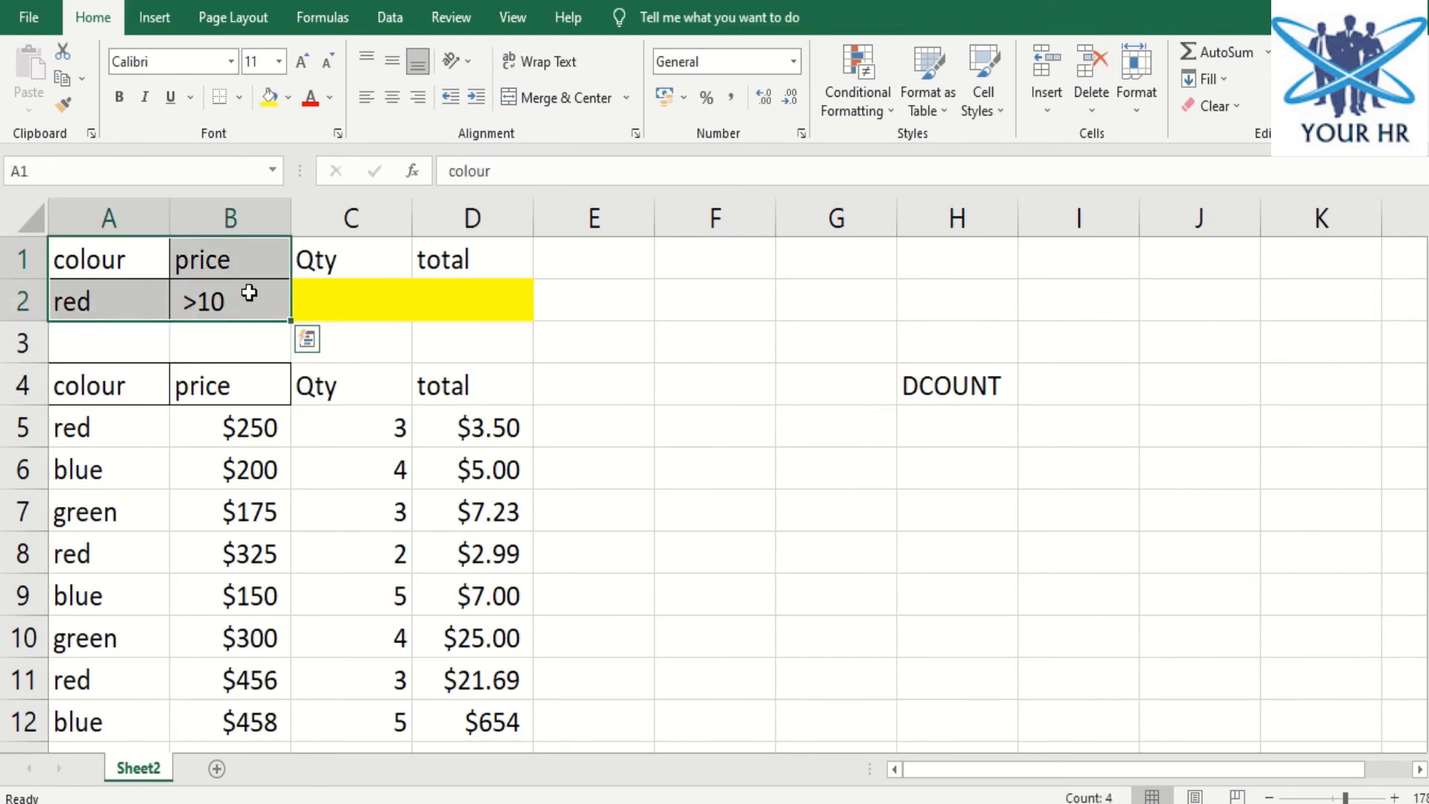
{"action": "left_click", "coordinate": [336, 299]}
{"action": "left_click", "coordinate": [456, 293]}
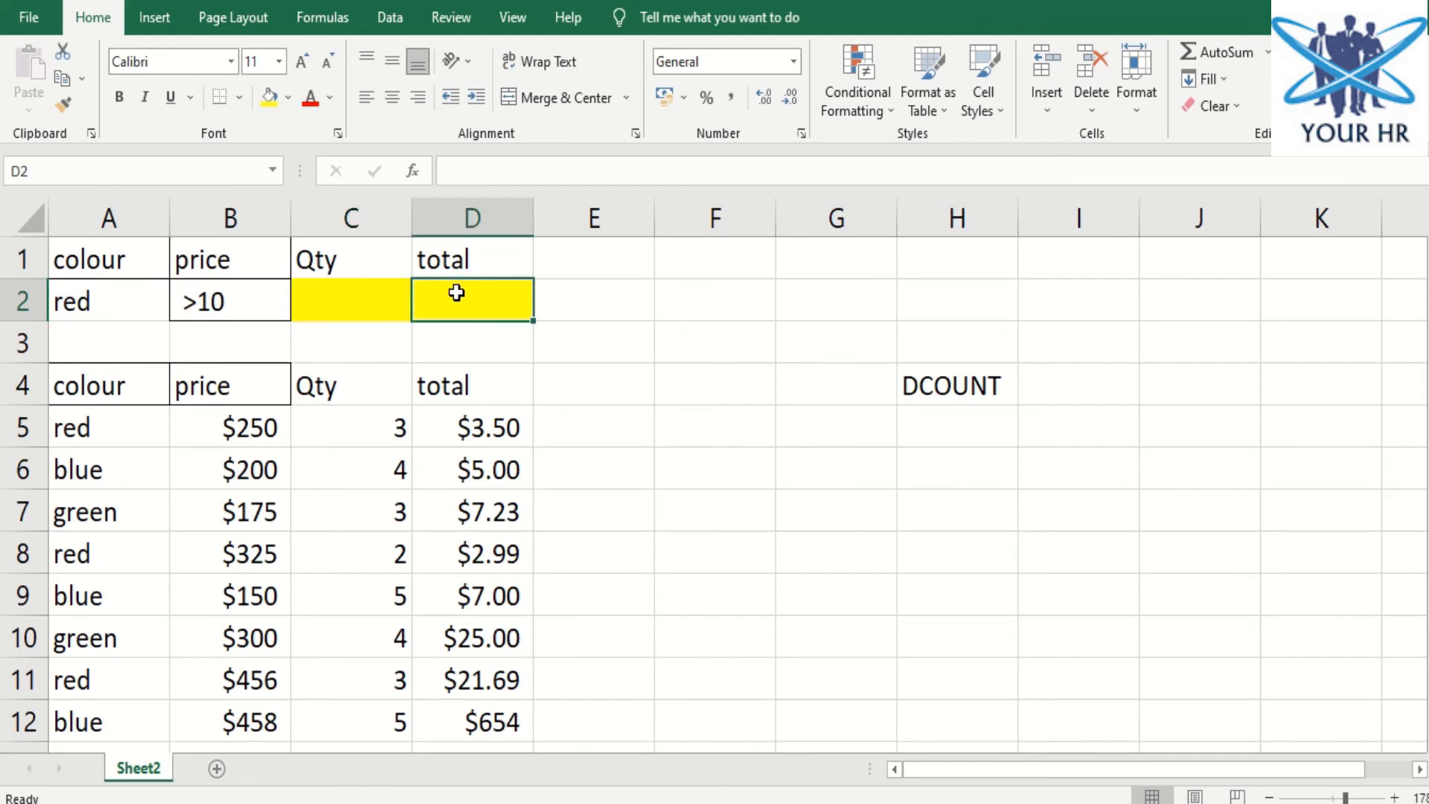
{"action": "left_click", "coordinate": [338, 300]}
{"action": "type", "text": "=dcoun"}
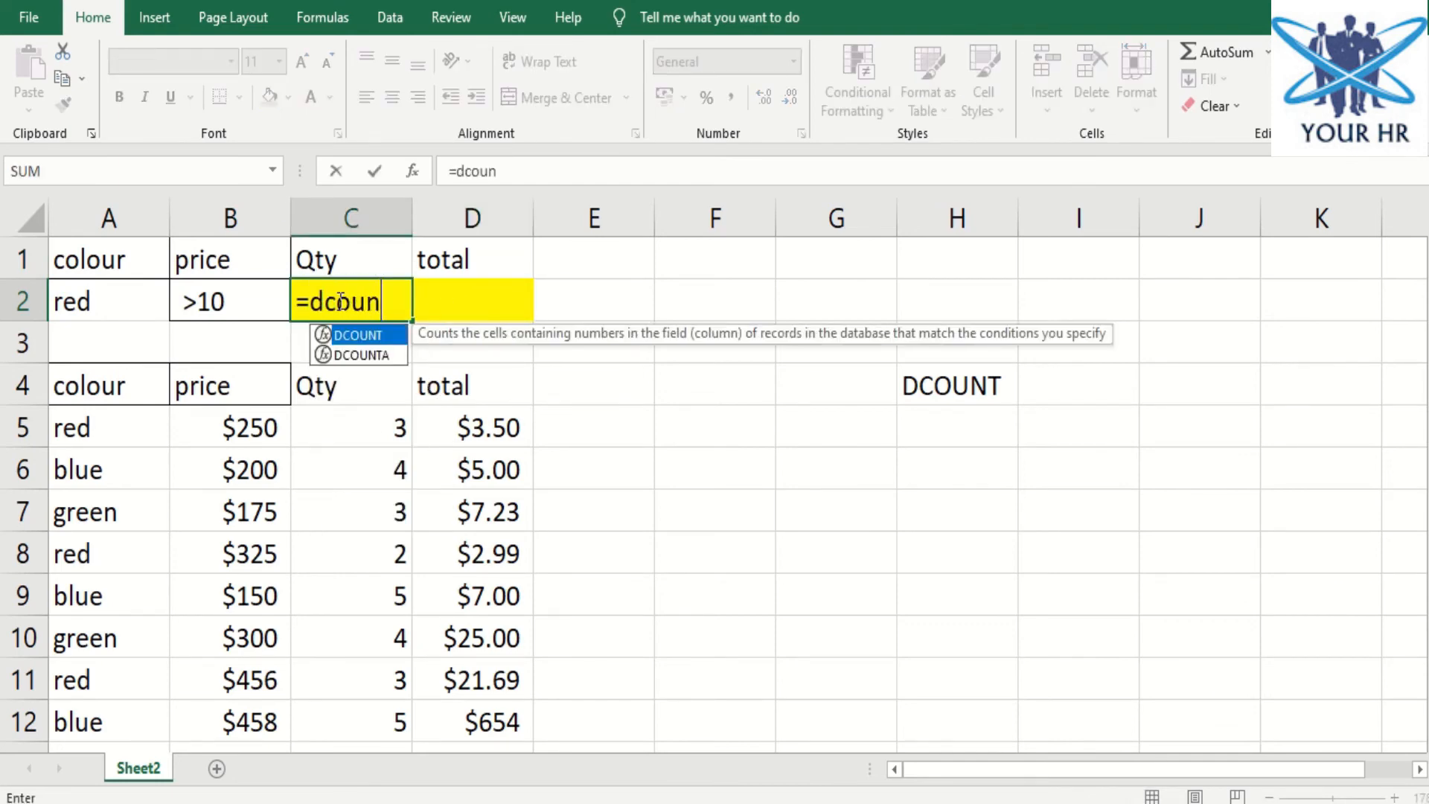
{"action": "key", "text": "Tab"}
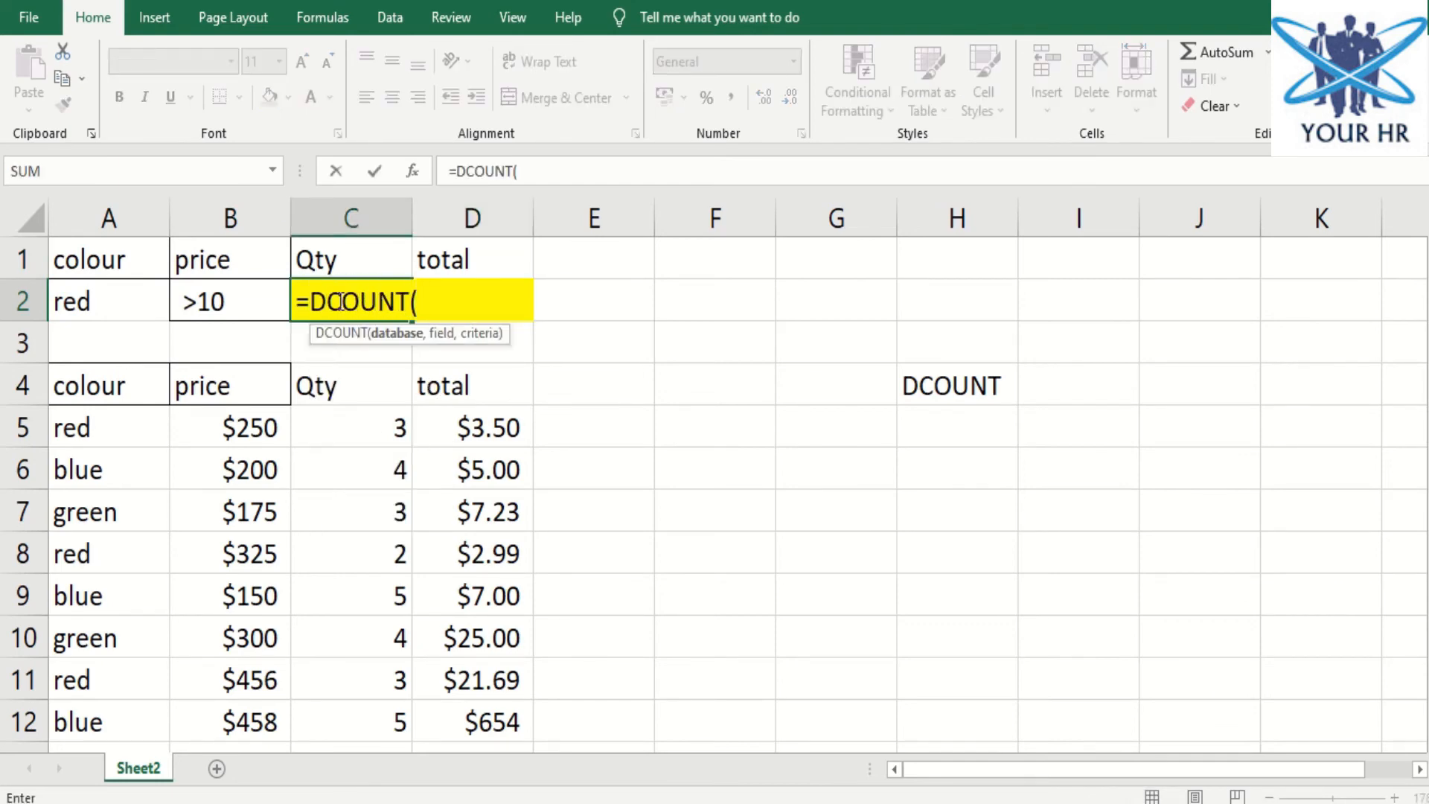
{"action": "left_click_drag", "start_coordinate": [95, 383], "coordinate": [460, 719]}
{"action": "type", "text": ","}
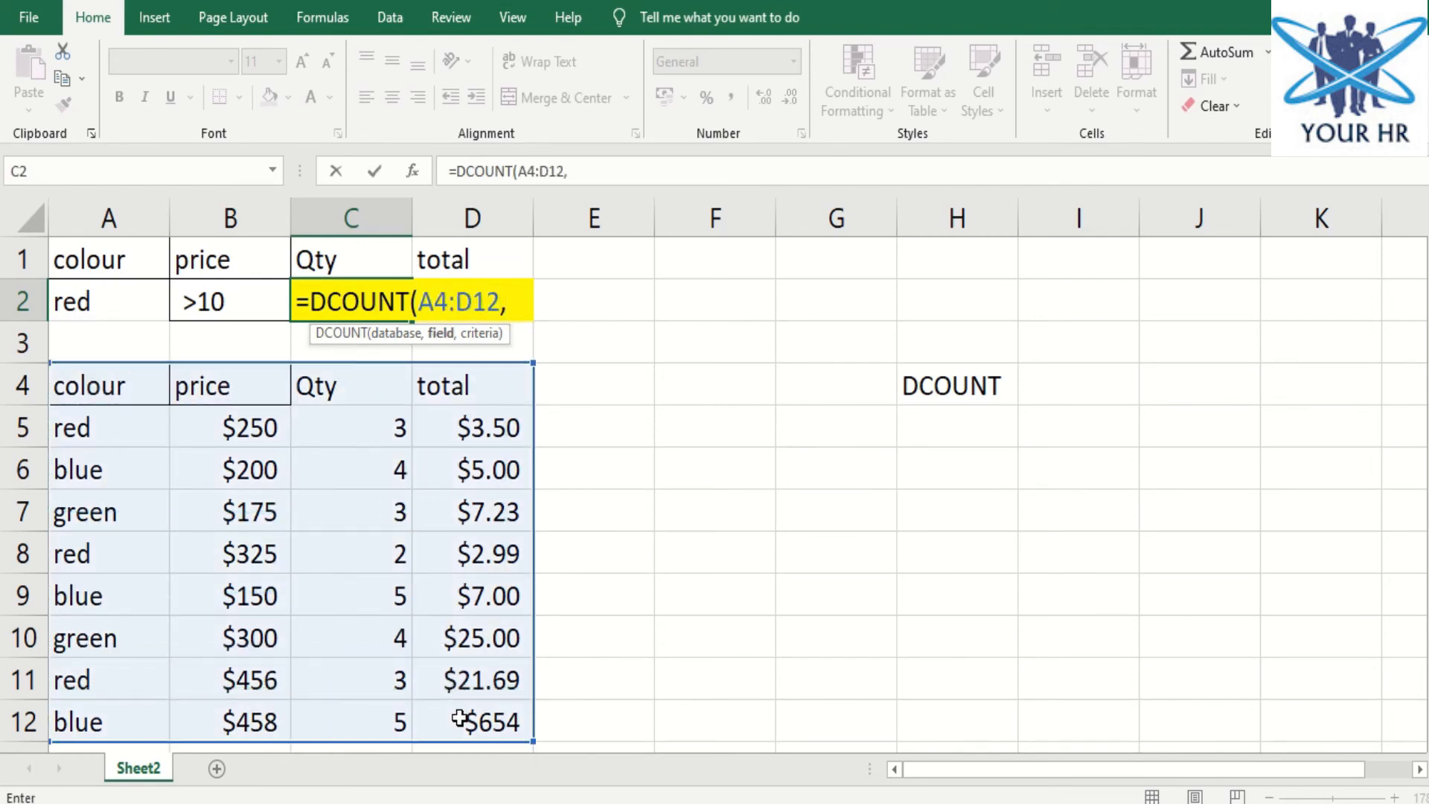
Make the database range in the C2 DCOUNT formula absolute, $A$4:$D$12
{"action": "key", "text": "BackSpace"}
{"action": "key", "text": "F4"}
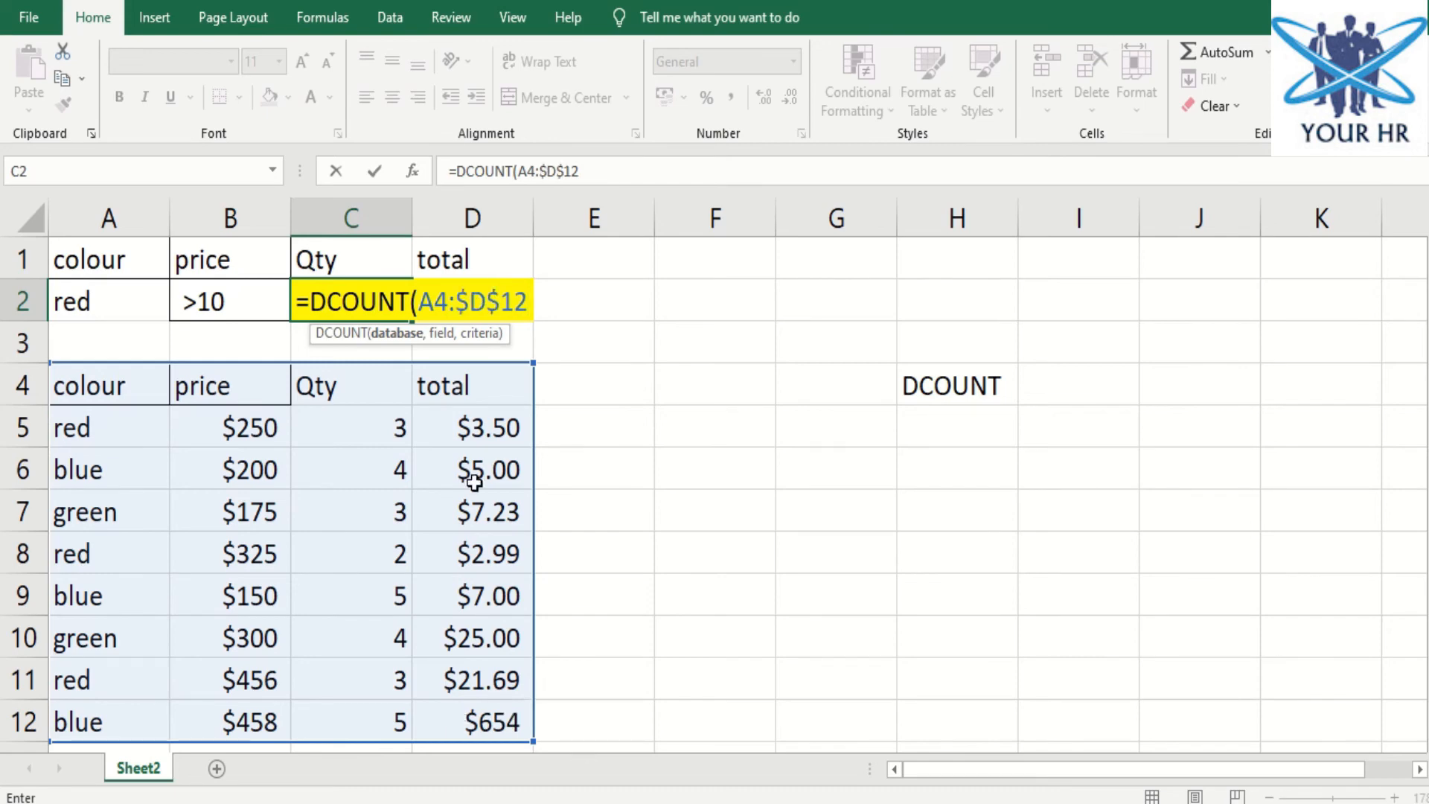
{"action": "left_click_drag", "start_coordinate": [446, 301], "coordinate": [422, 301]}
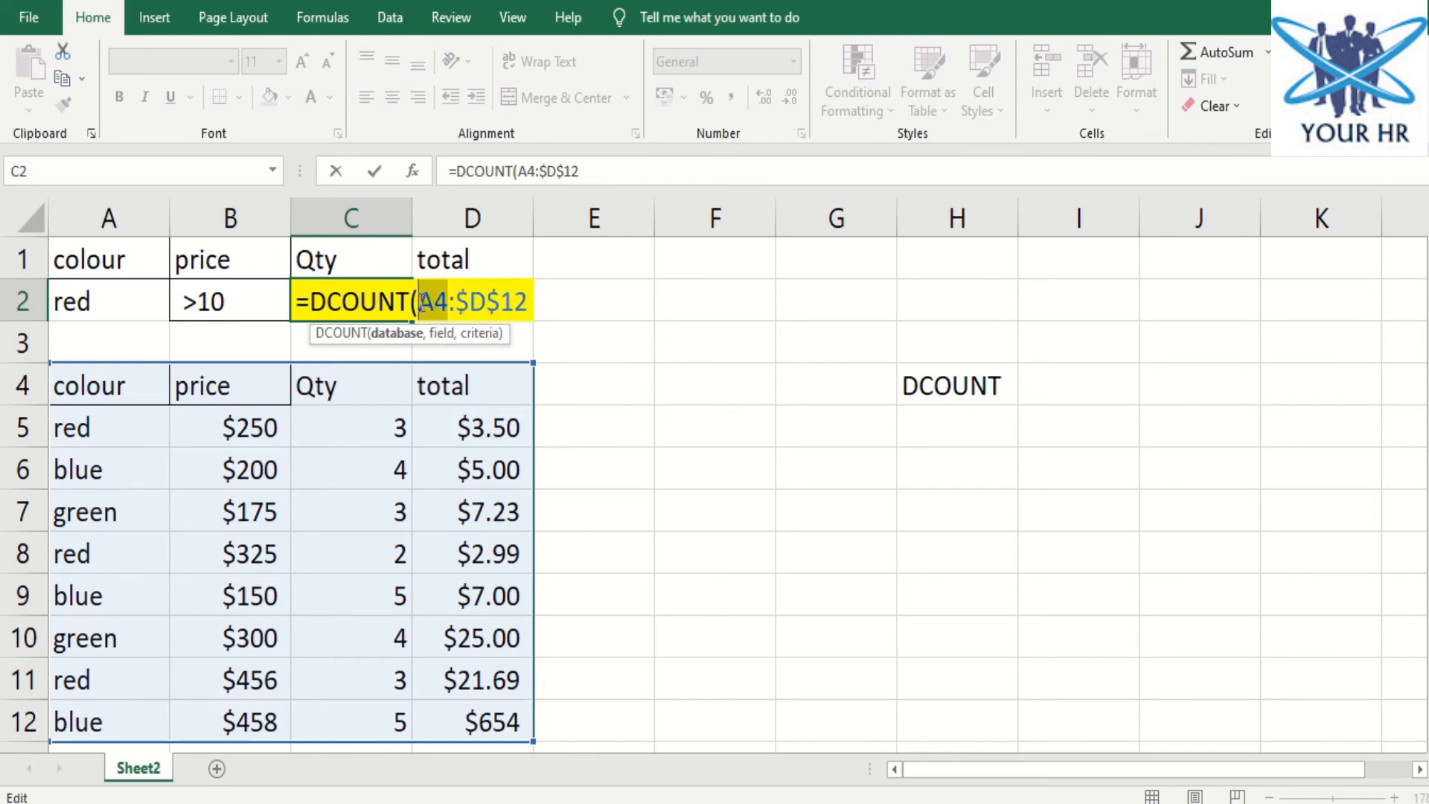
{"action": "key", "text": "F4"}
{"action": "left_click", "coordinate": [577, 308]}
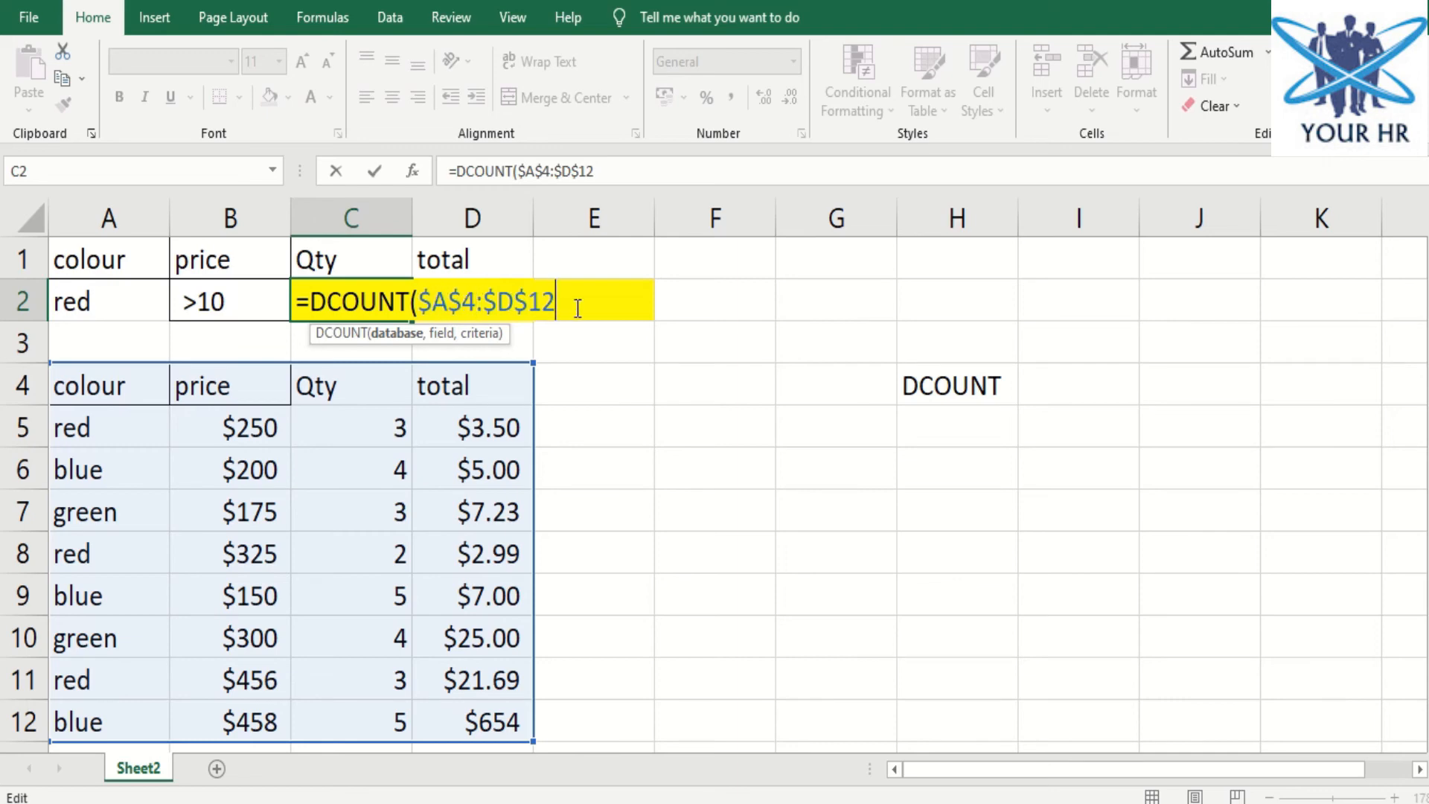
{"action": "type", "text": ","}
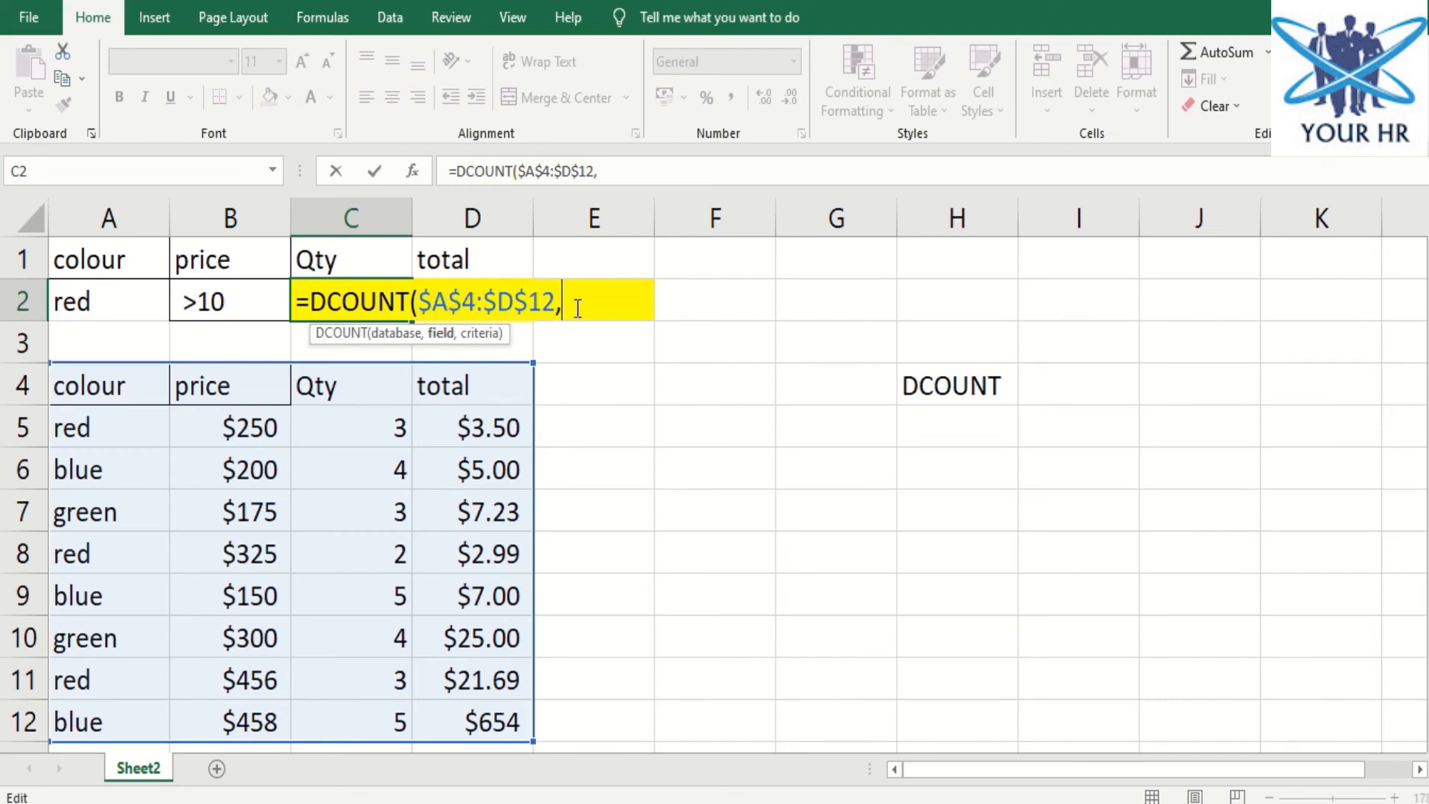
Complete the C2 DCOUNT formula with Qty header C4 as the field and $A$1:$B$2 as the absolute criteria range
{"action": "left_click", "coordinate": [337, 383]}
{"action": "type", "text": ","}
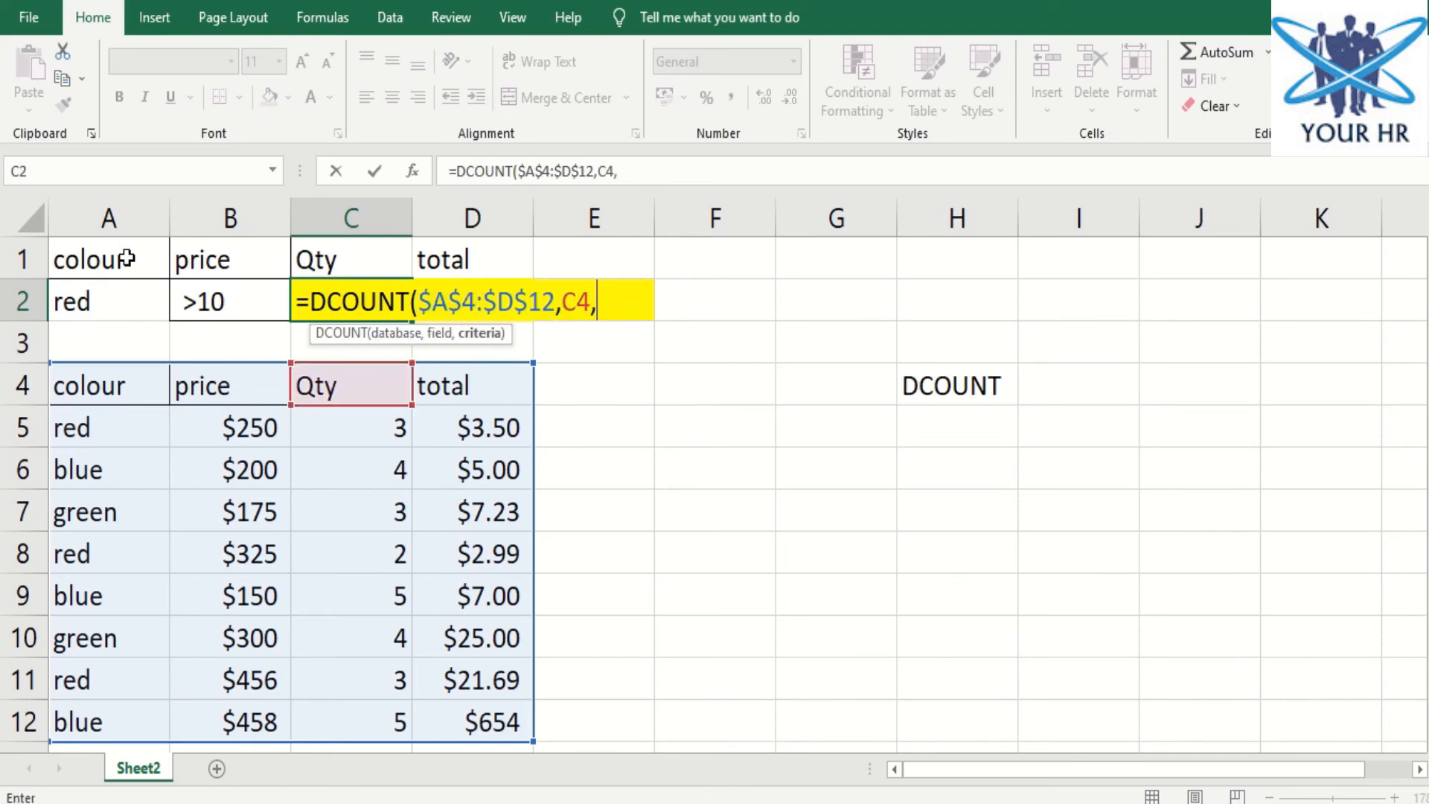
{"action": "left_click_drag", "start_coordinate": [132, 257], "coordinate": [205, 309]}
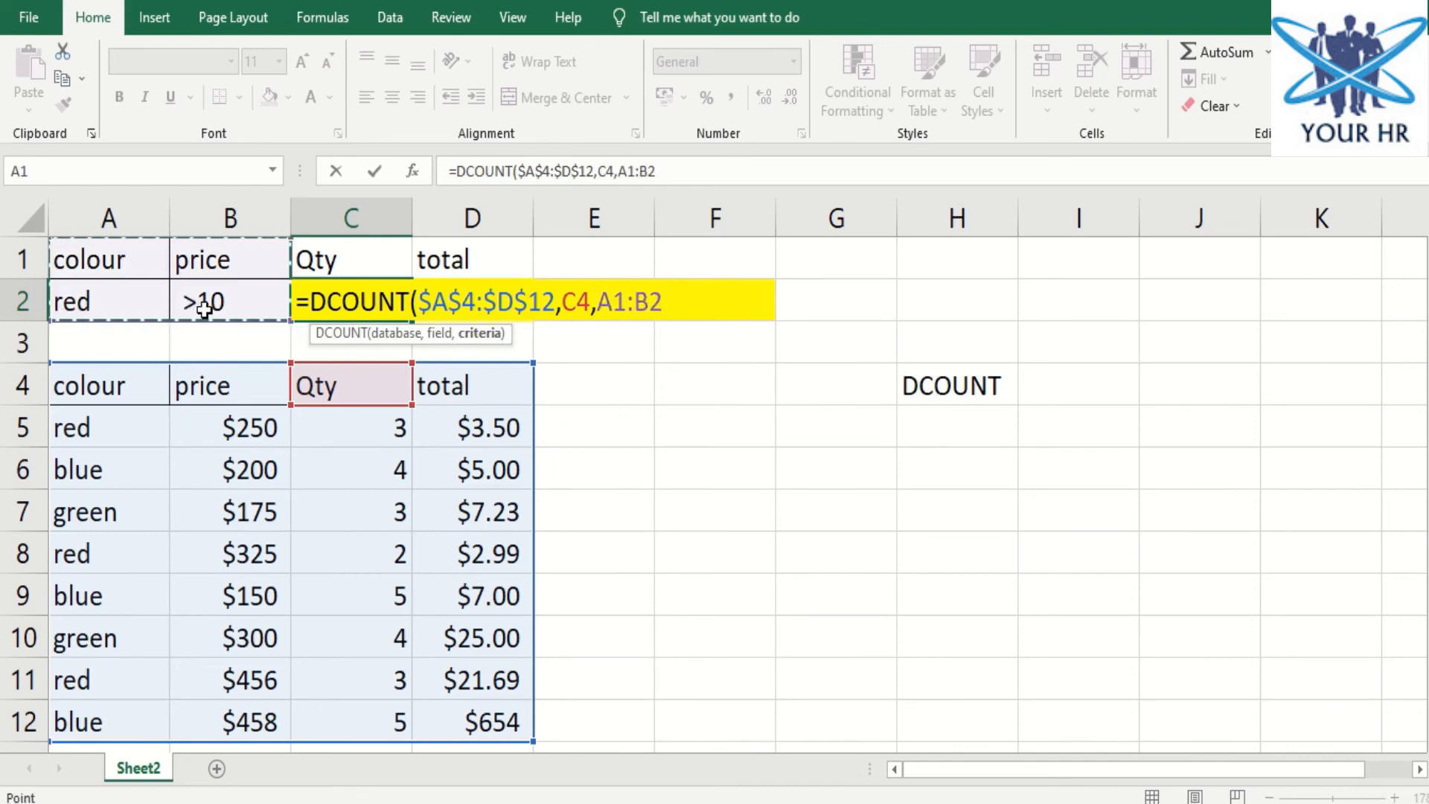
{"action": "key", "text": "F4"}
{"action": "type", "text": ")"}
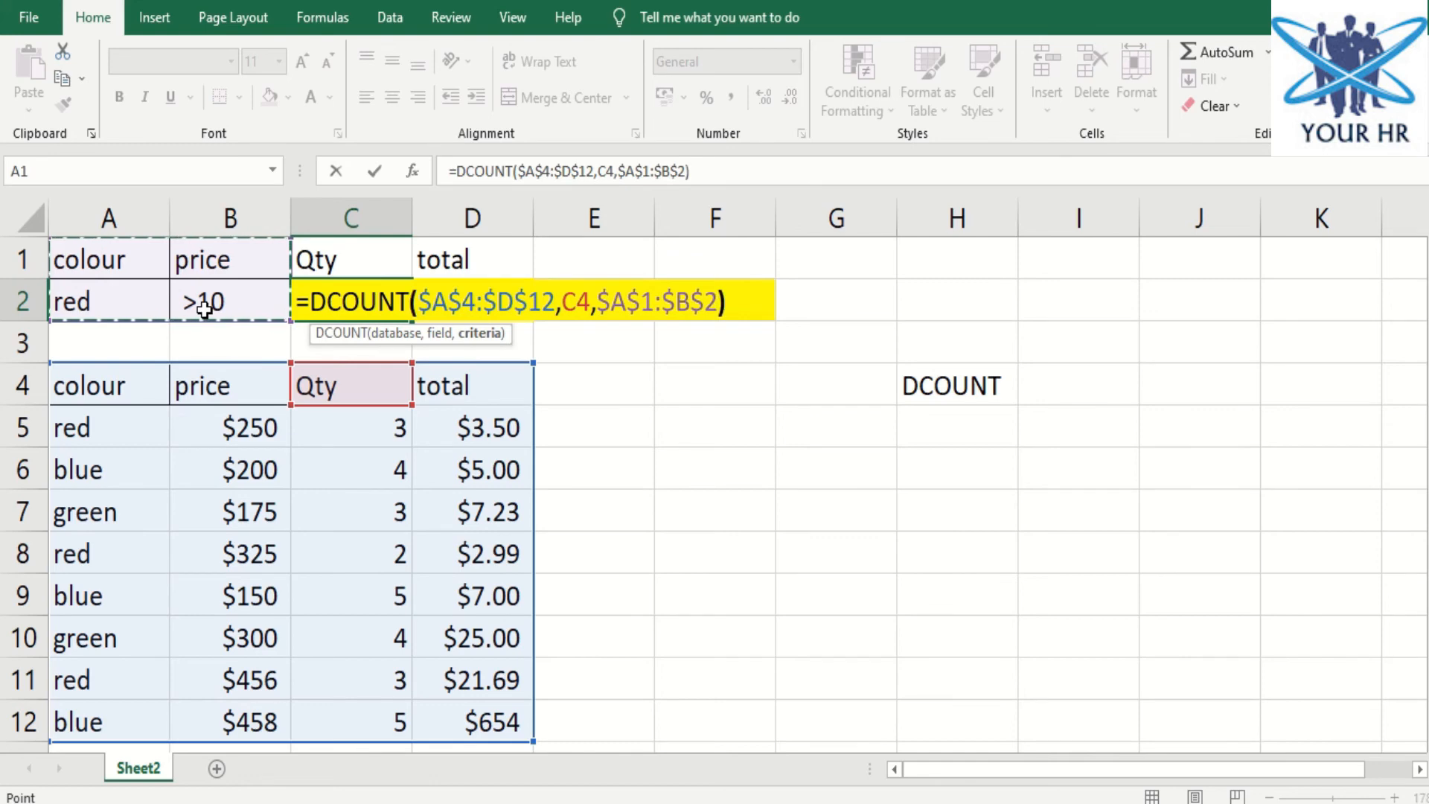
{"action": "key", "text": "Return"}
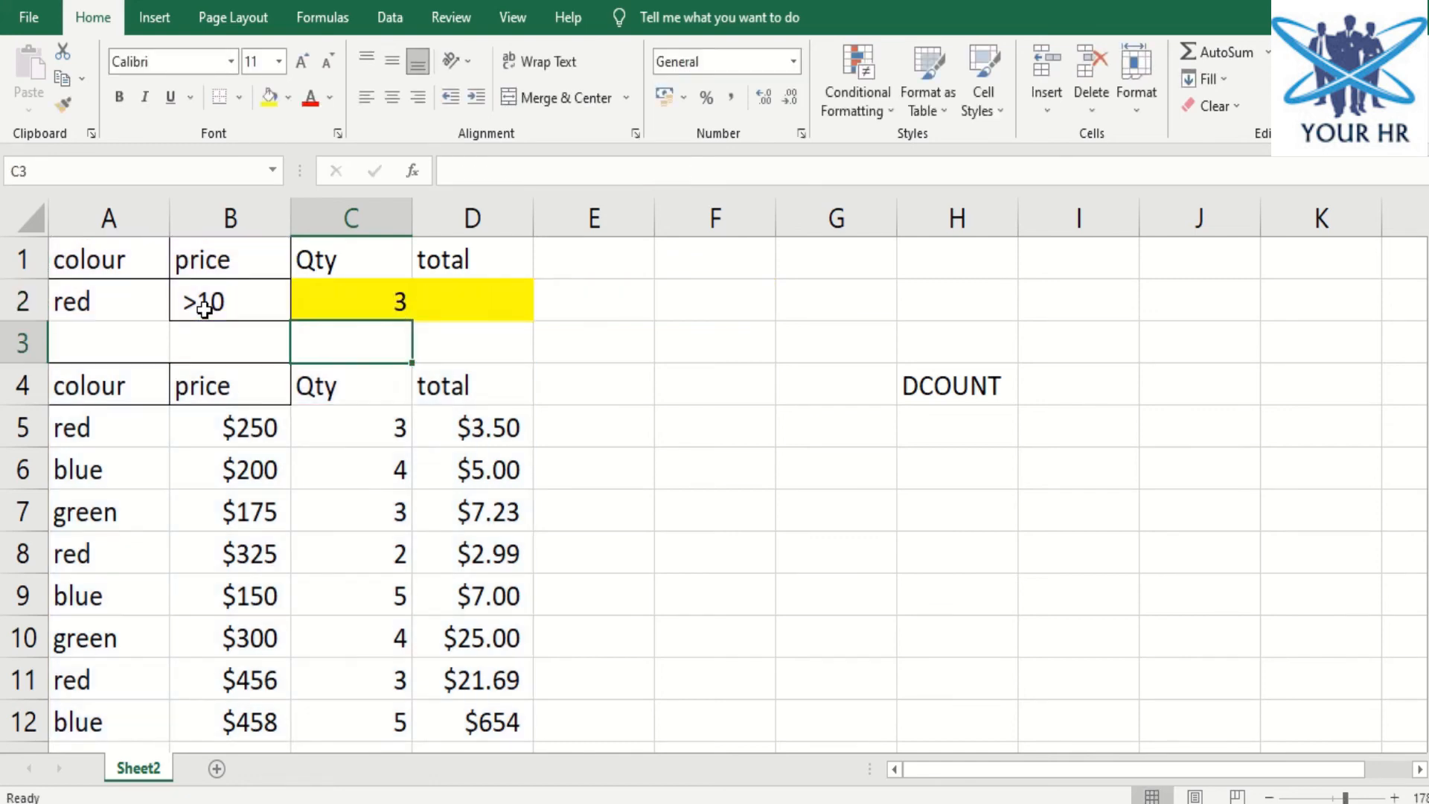
Fill the C2 DCOUNT formula across to D2 and check the price column against the criteria
{"action": "left_click", "coordinate": [351, 295]}
{"action": "left_click_drag", "start_coordinate": [352, 295], "coordinate": [477, 320]}
{"action": "left_click", "coordinate": [367, 294]}
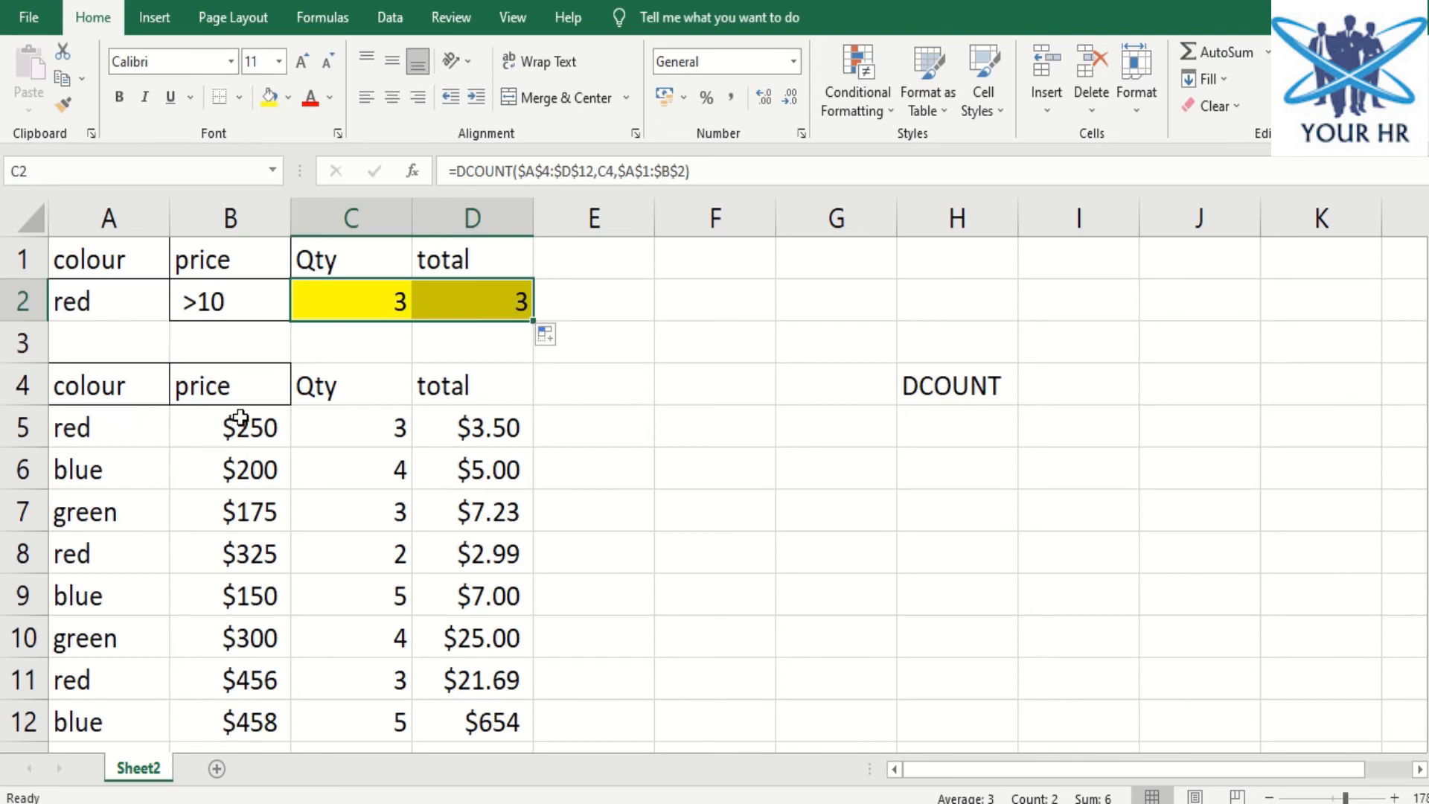
{"action": "left_click_drag", "start_coordinate": [239, 416], "coordinate": [216, 707]}
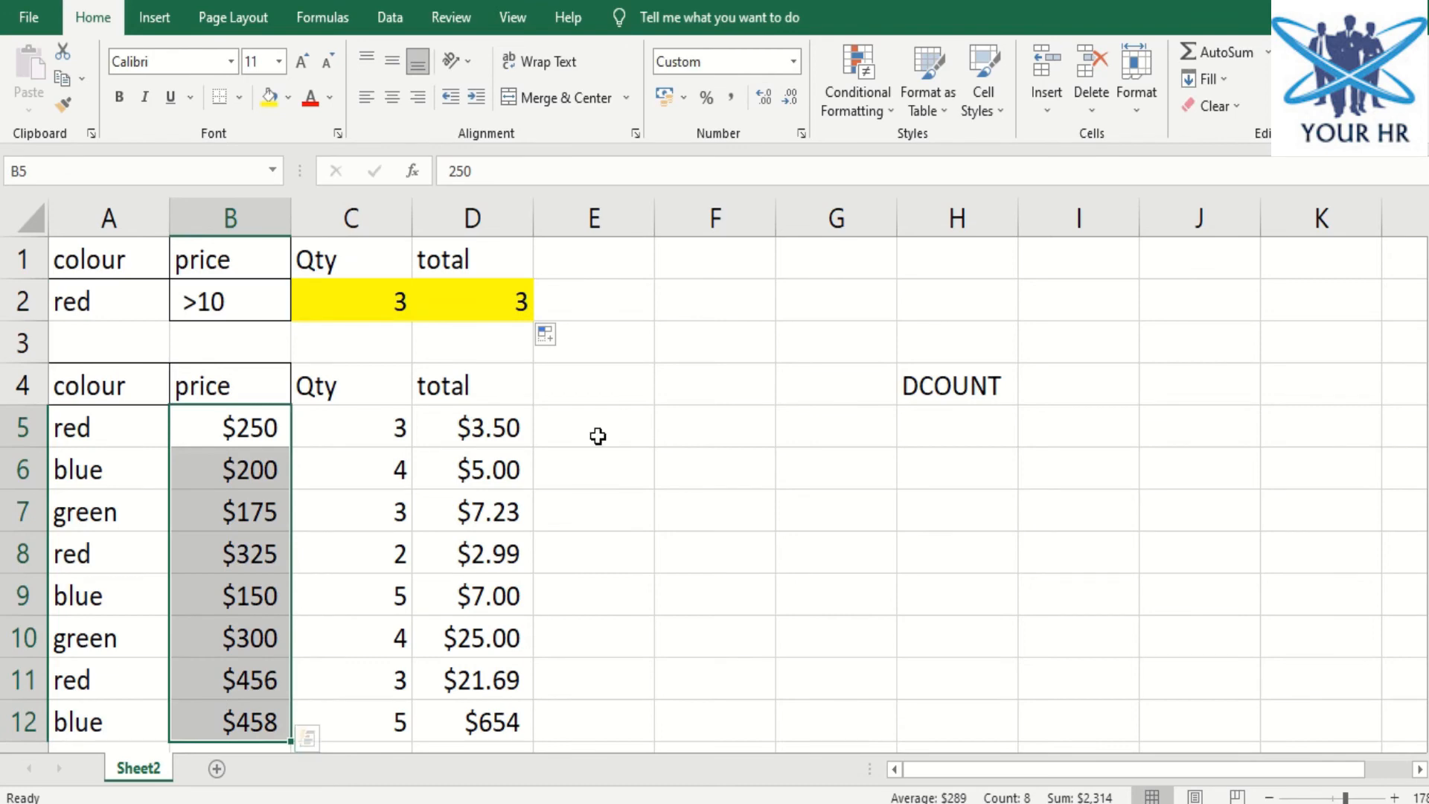
{"action": "left_click", "coordinate": [662, 422]}
Switch to the workbook with the DCOUNTA example, review the criteria cells on Sheet3 and Sheet2, and open Sheet1
{"action": "left_click", "coordinate": [734, 590]}
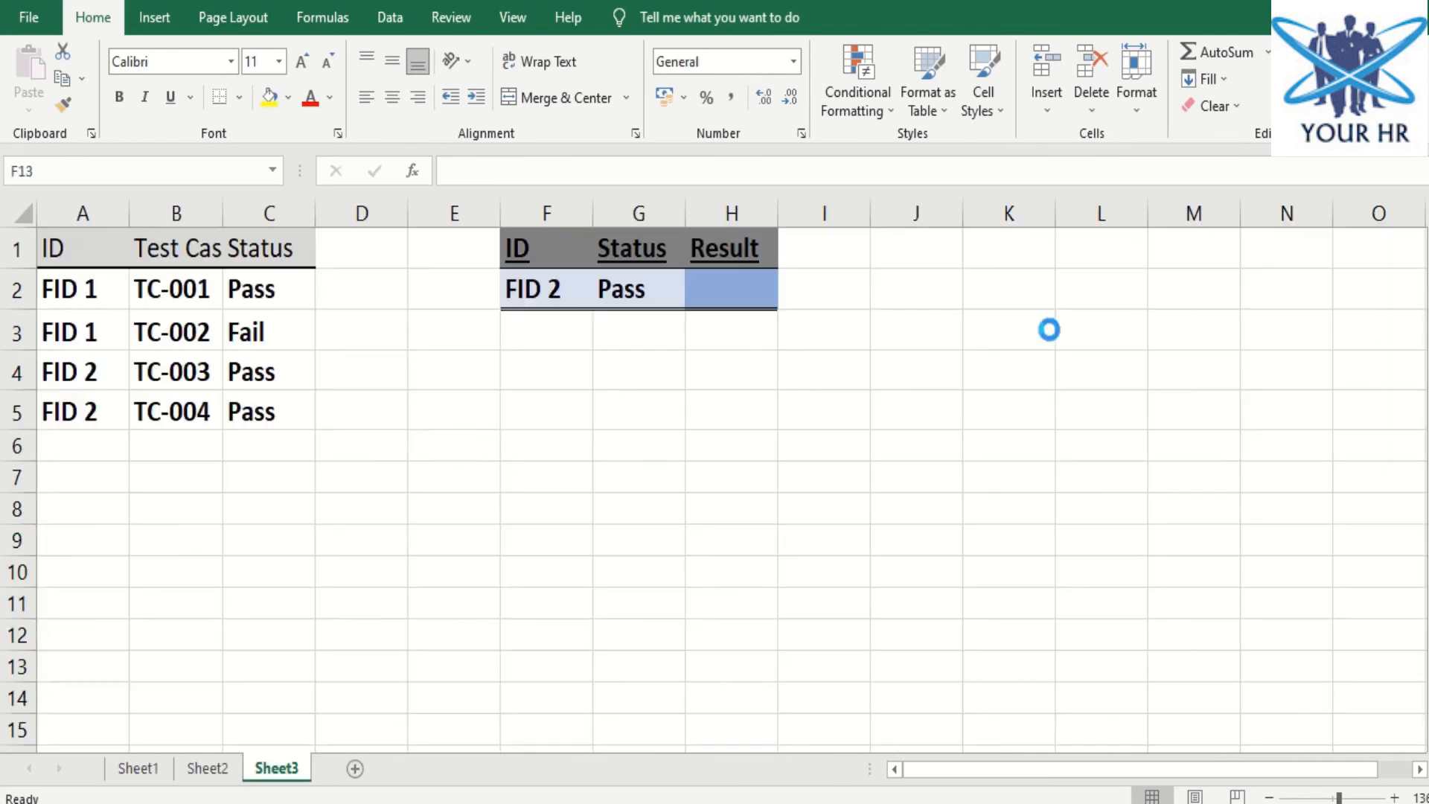
{"action": "left_click", "coordinate": [916, 445]}
{"action": "left_click", "coordinate": [543, 488]}
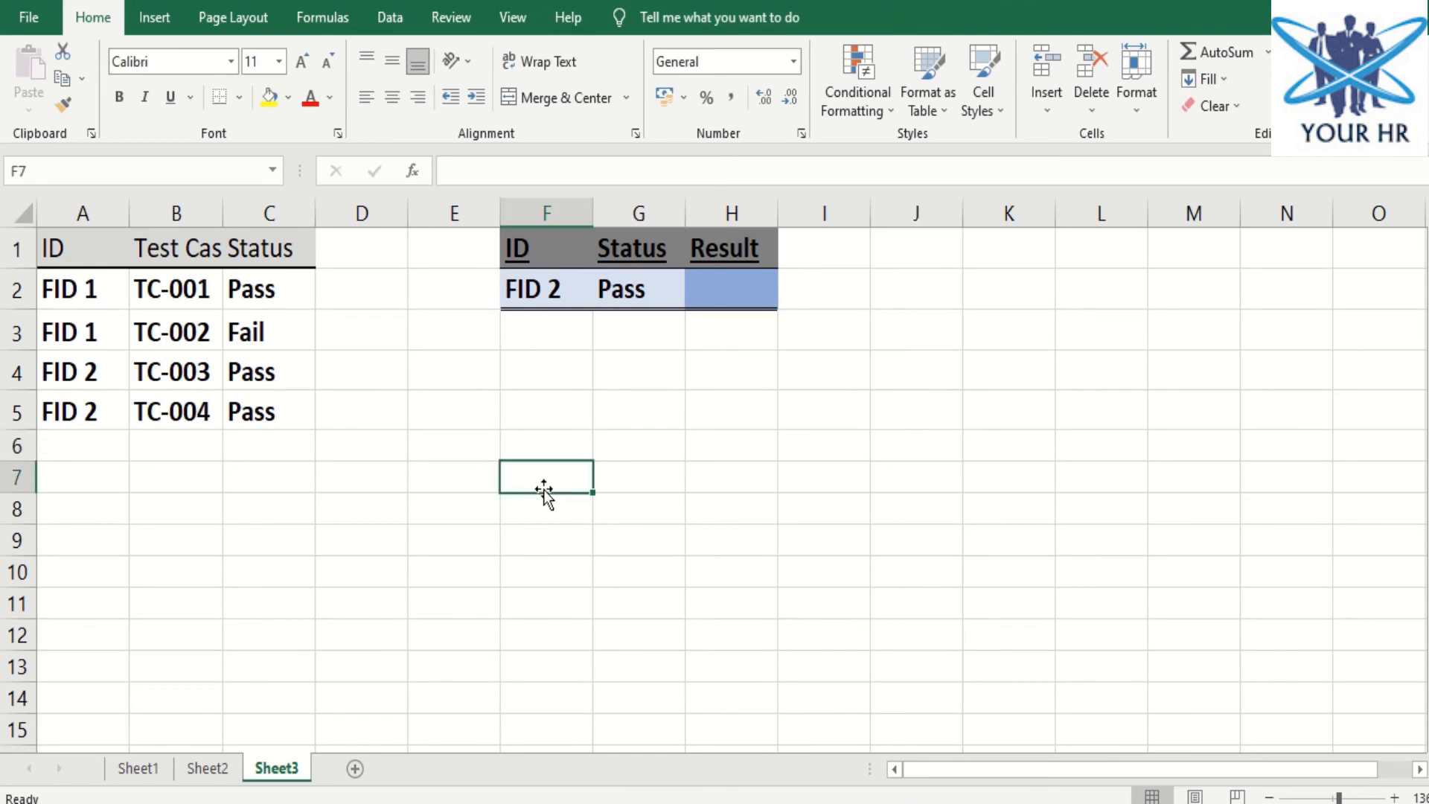
{"action": "left_click_drag", "start_coordinate": [543, 286], "coordinate": [638, 287]}
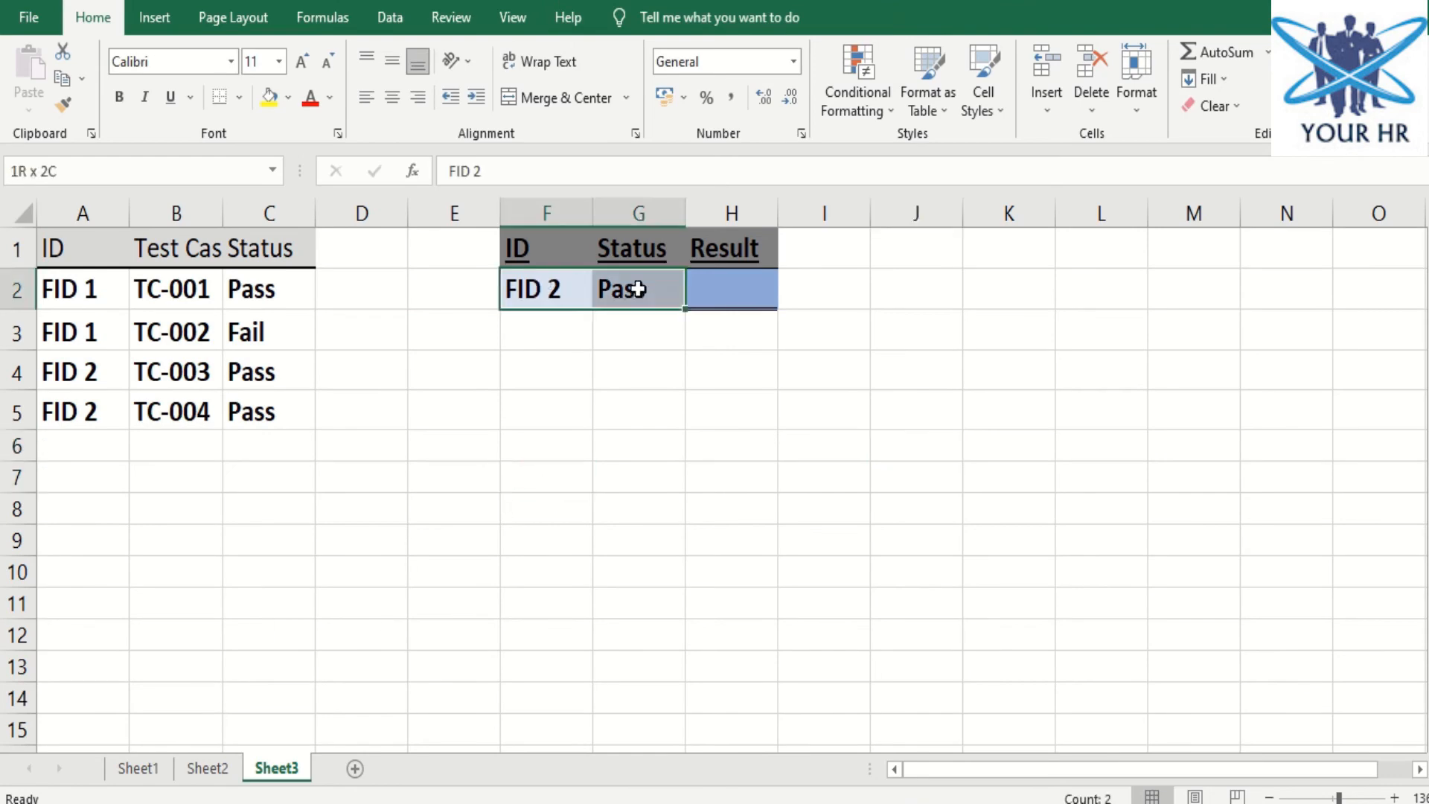
{"action": "left_click", "coordinate": [207, 768]}
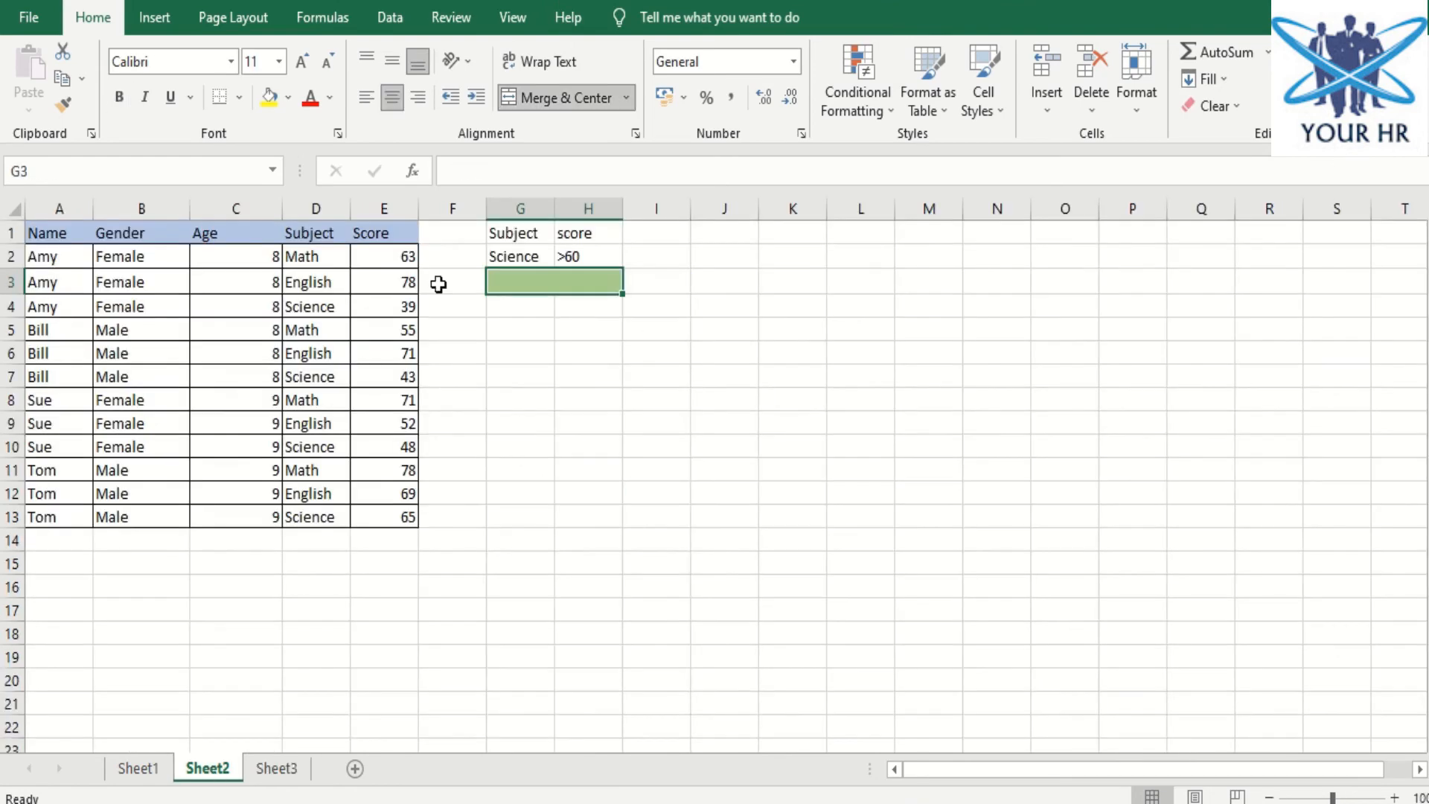
{"action": "left_click_drag", "start_coordinate": [514, 254], "coordinate": [589, 255]}
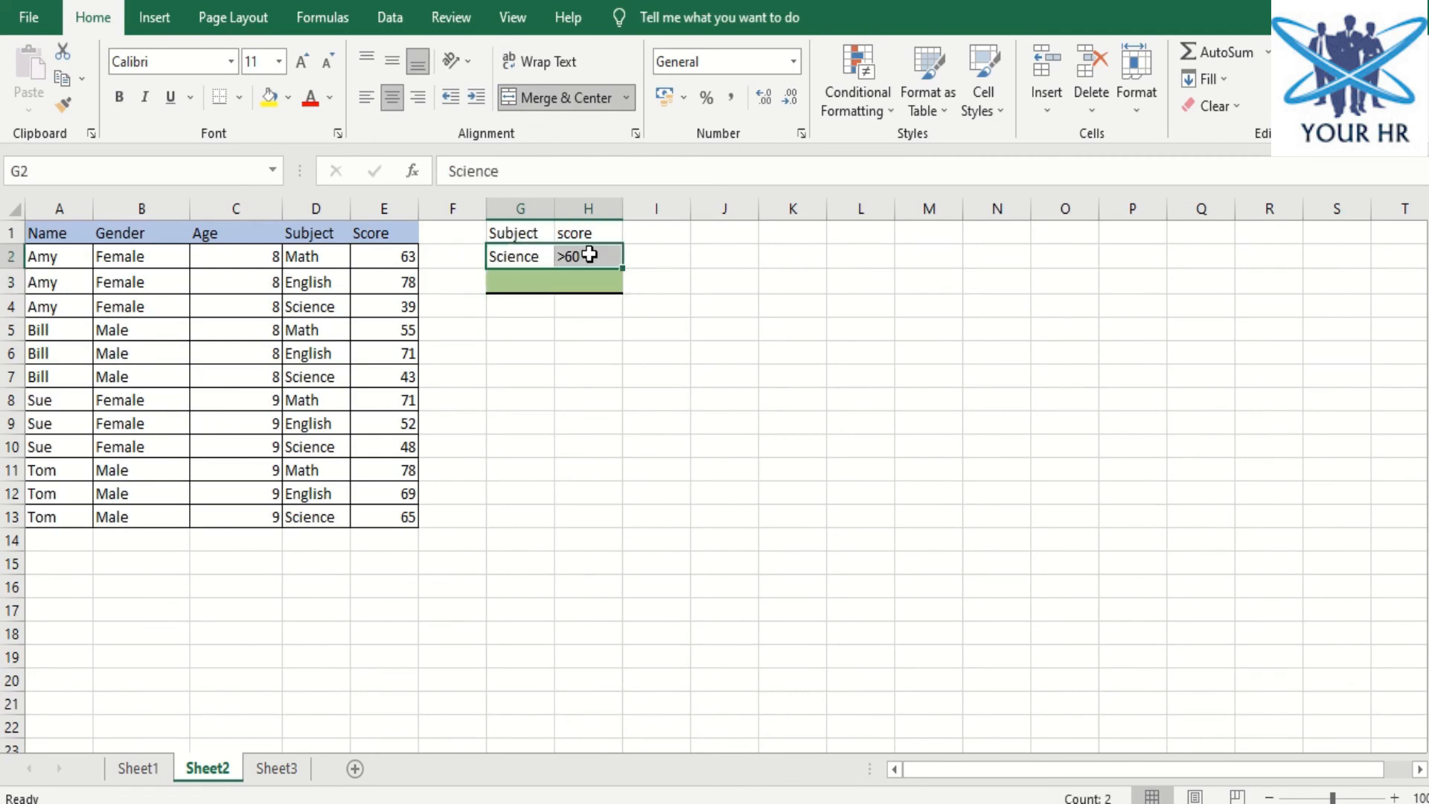
{"action": "left_click", "coordinate": [152, 771]}
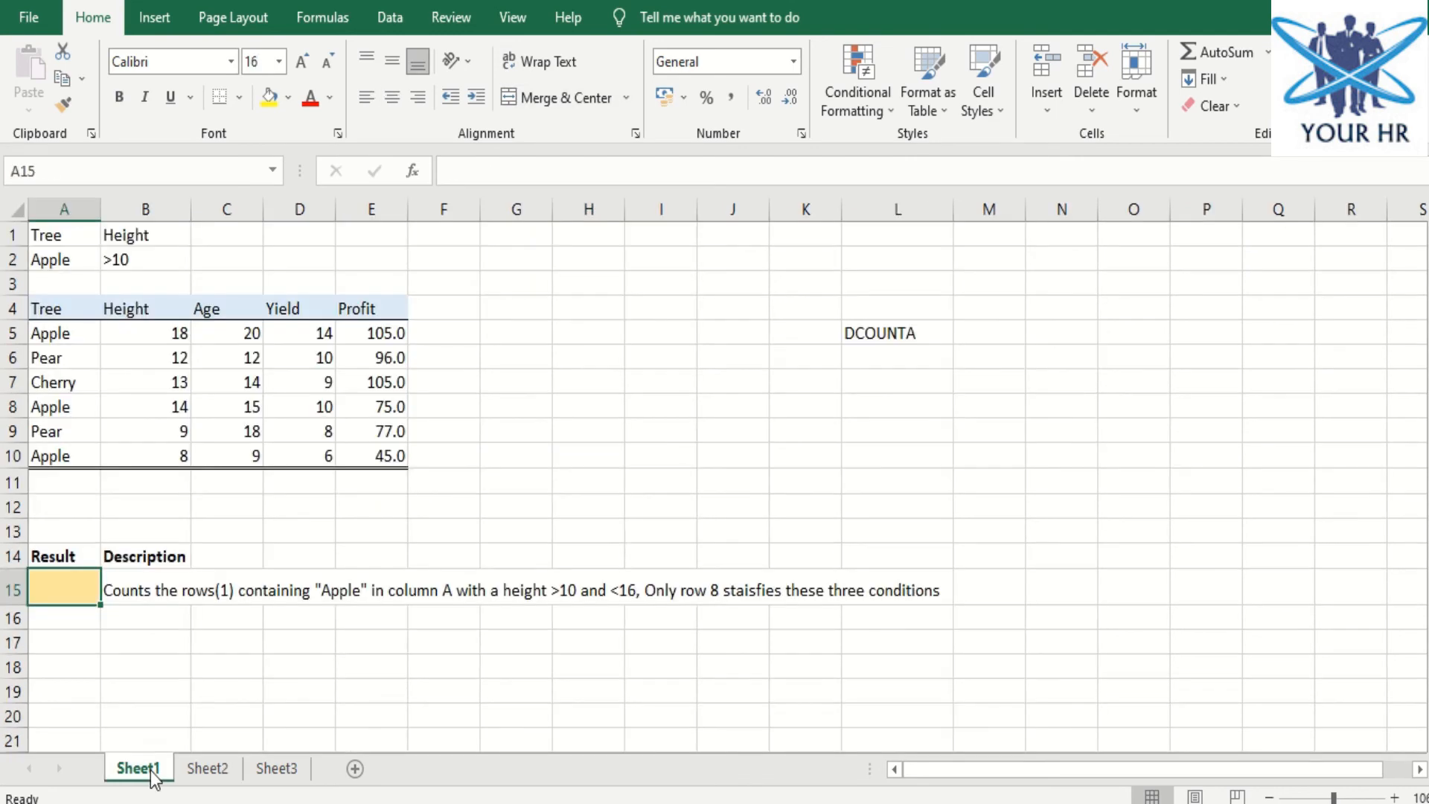
Start a DCOUNTA formula in Result cell A15 with the tree table A4:E10 as the database
{"action": "left_click", "coordinate": [352, 453]}
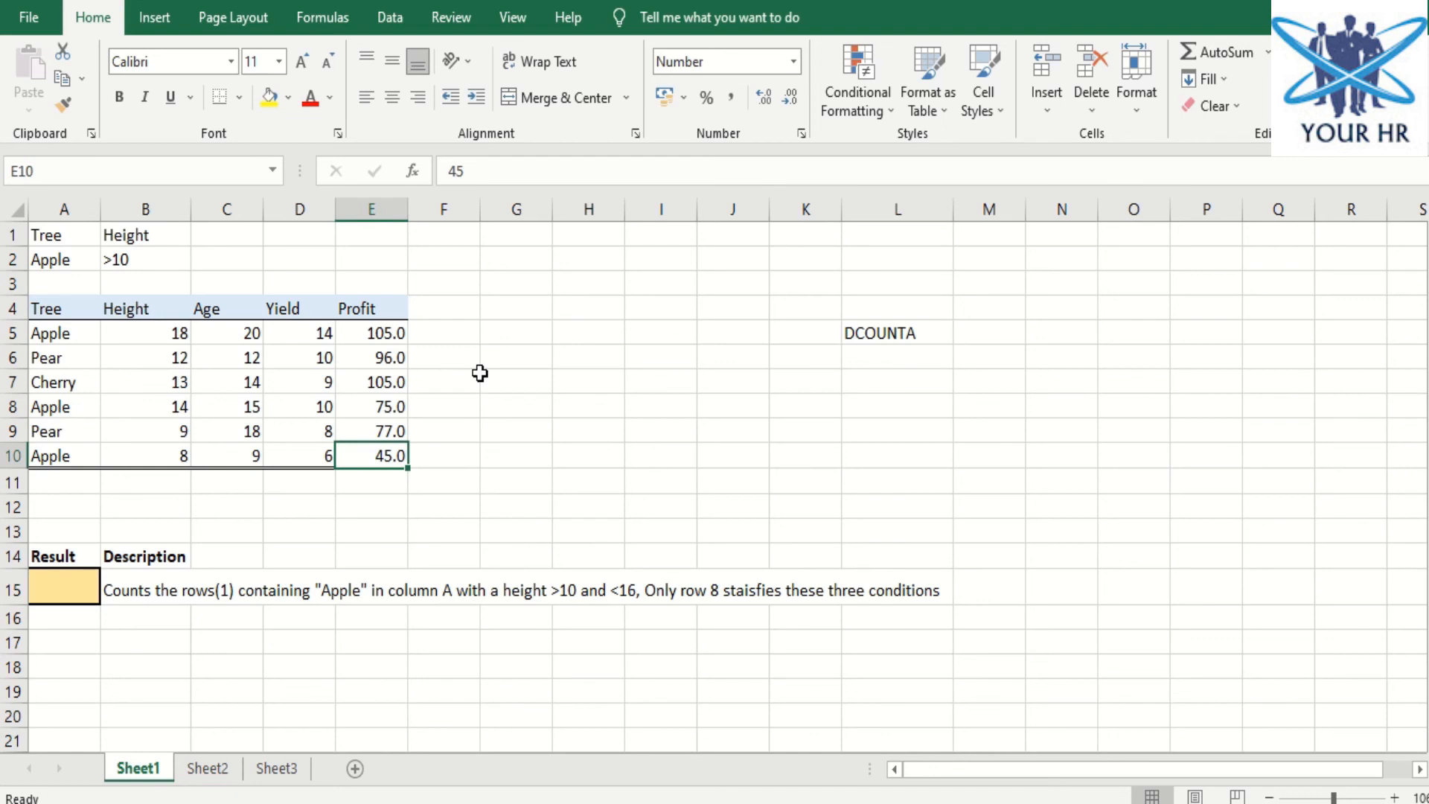
{"action": "left_click", "coordinate": [454, 526]}
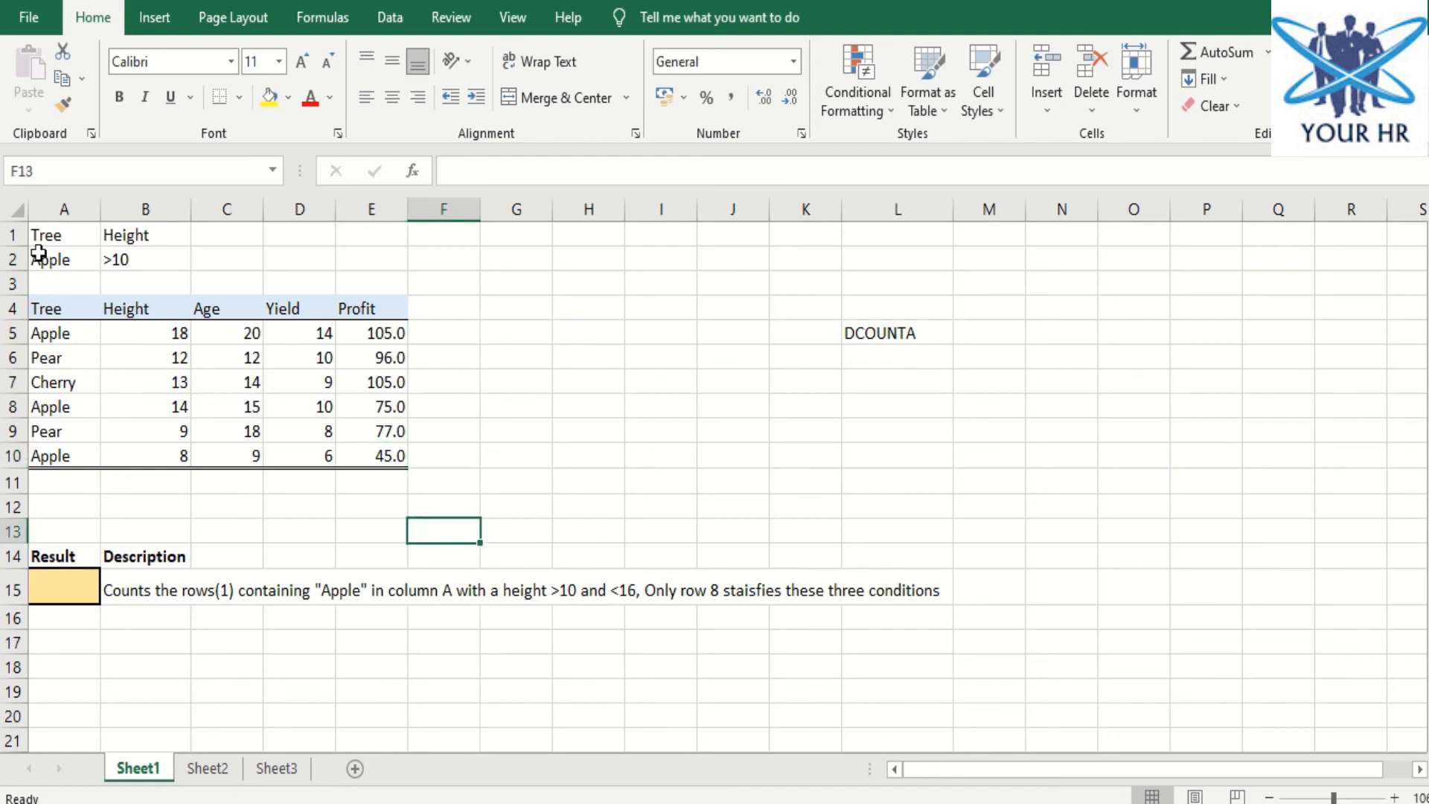
{"action": "left_click_drag", "start_coordinate": [47, 235], "coordinate": [149, 262]}
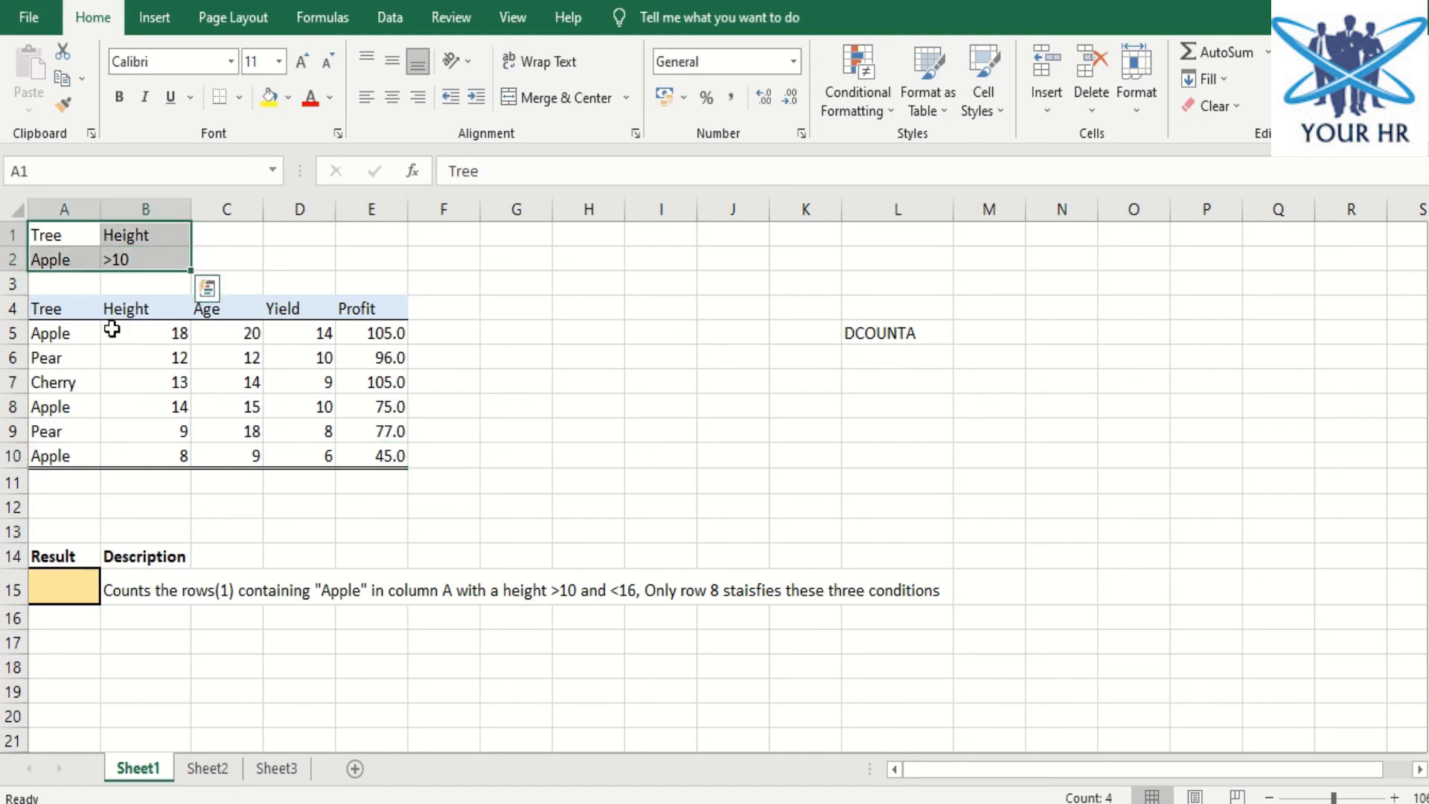
{"action": "left_click", "coordinate": [50, 602]}
{"action": "type", "text": "=d"}
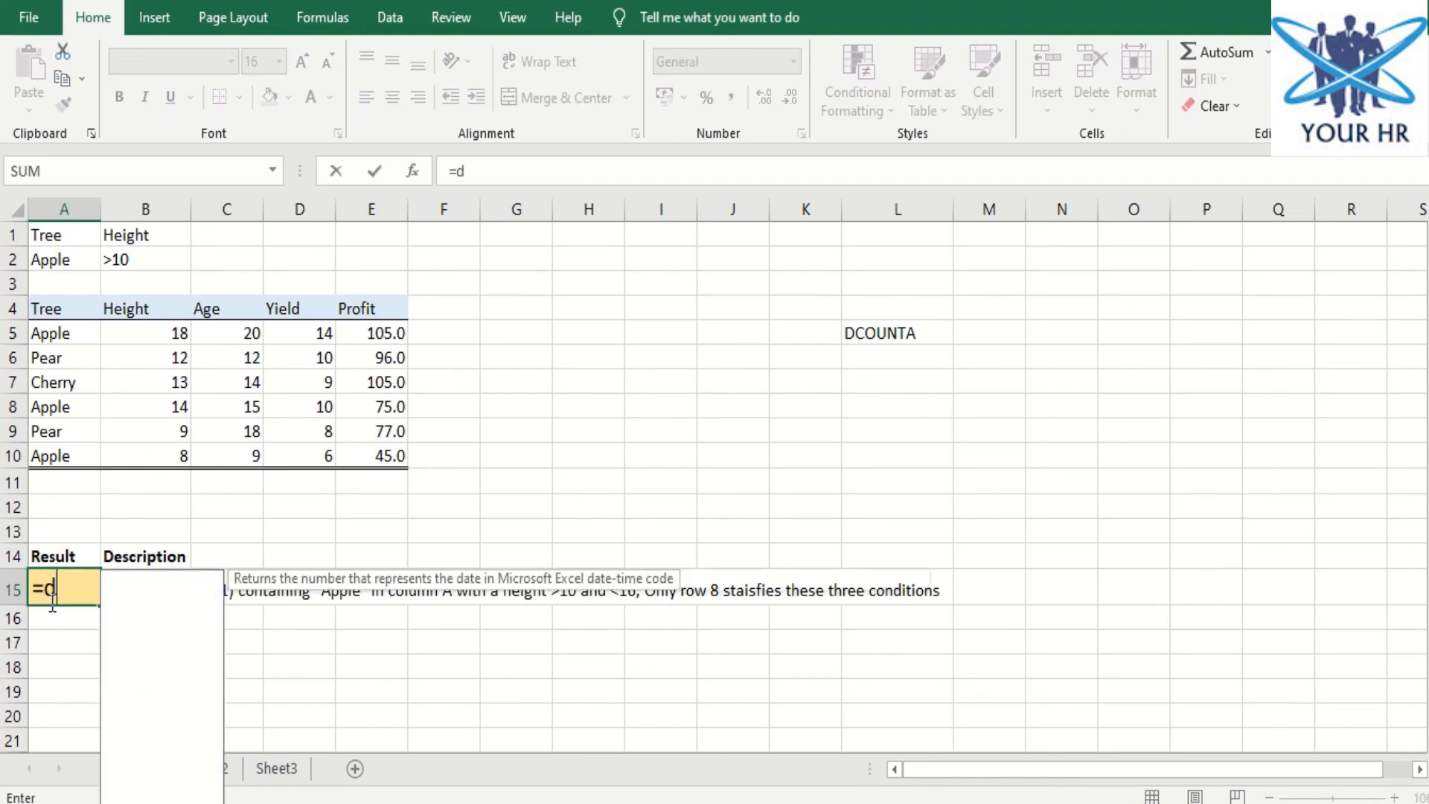
{"action": "type", "text": "counta"}
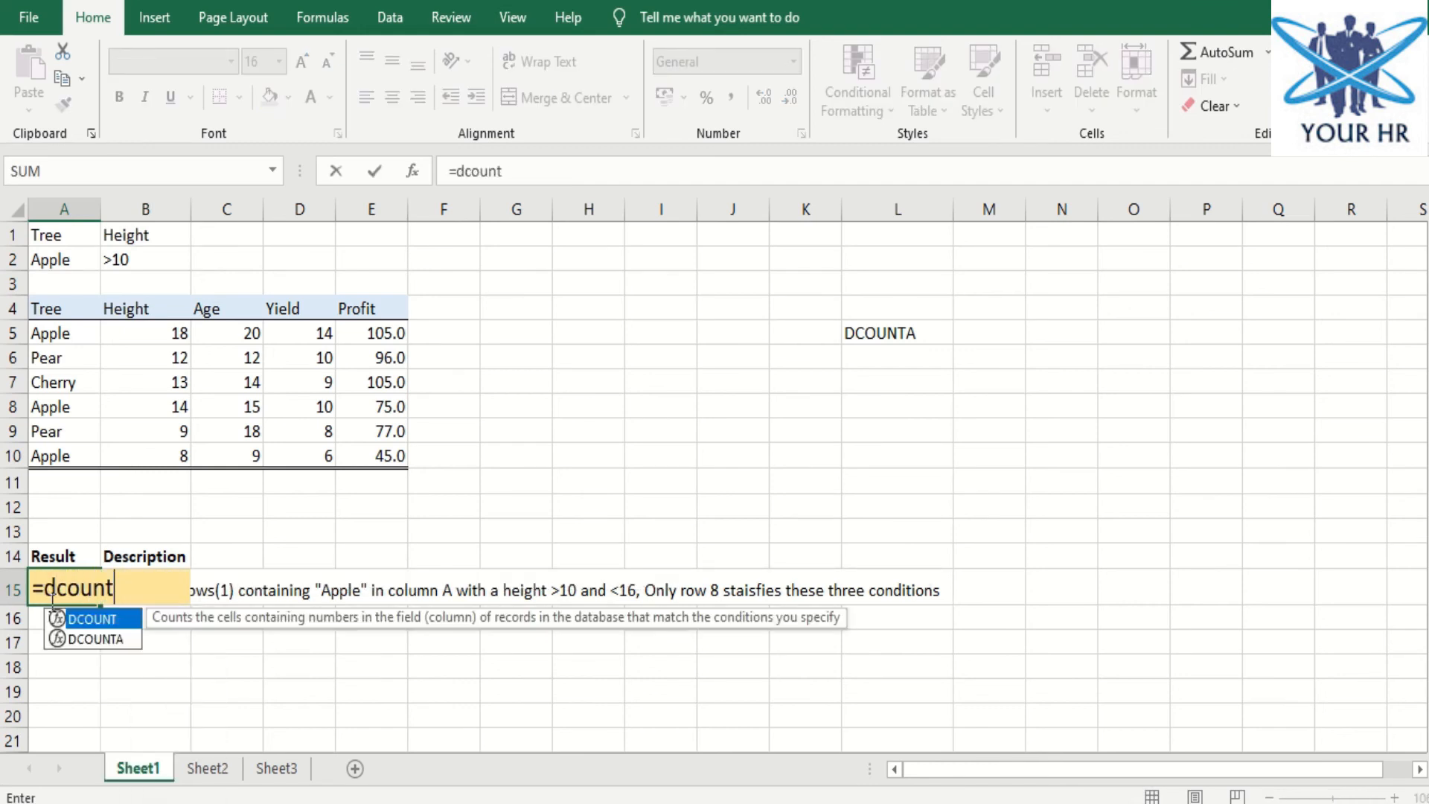
{"action": "key", "text": "Tab"}
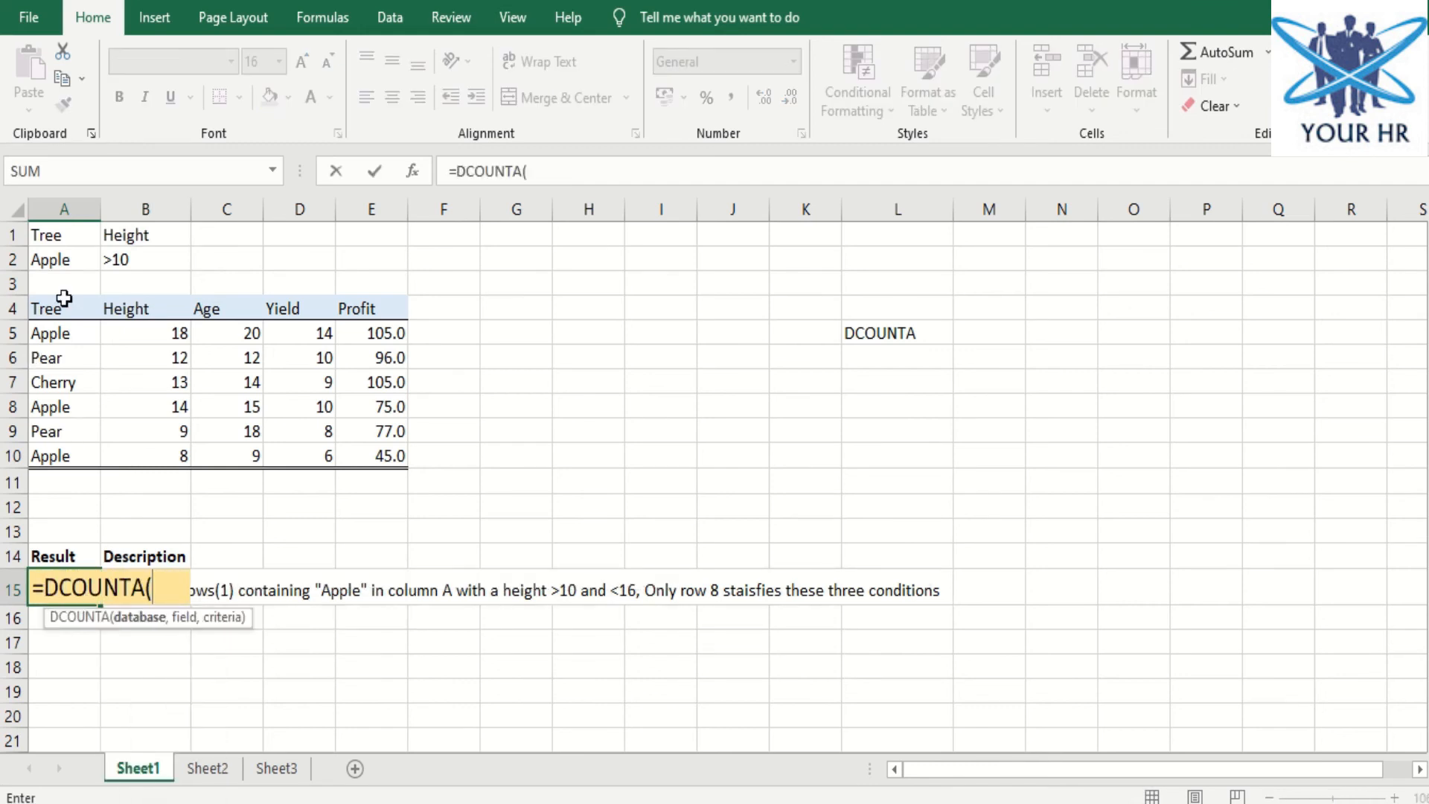
{"action": "left_click_drag", "start_coordinate": [64, 299], "coordinate": [359, 459]}
{"action": "type", "text": ","}
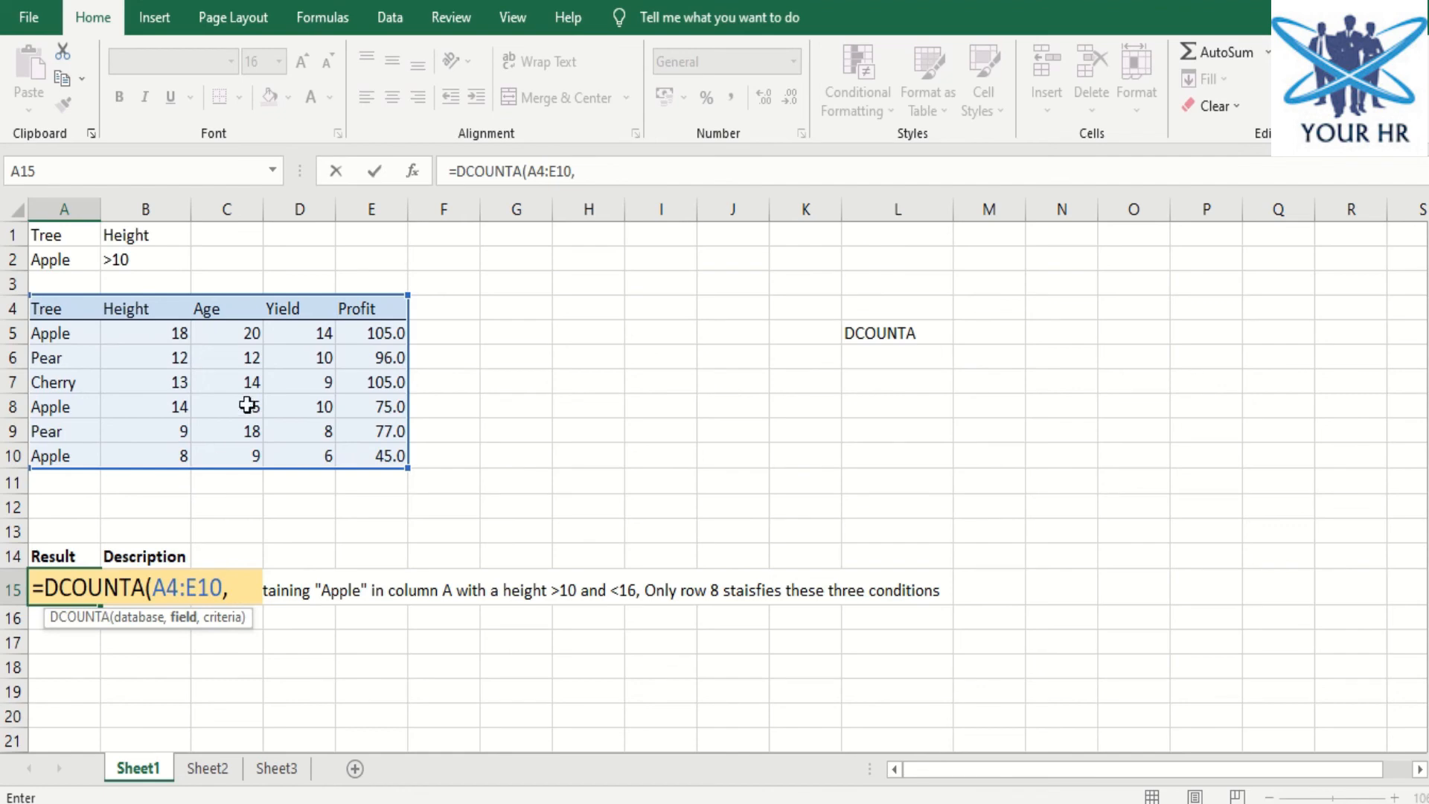
Complete the A15 DCOUNTA formula with Profit header E4 as the field and A1:B2 as the criteria range
{"action": "left_click", "coordinate": [378, 303]}
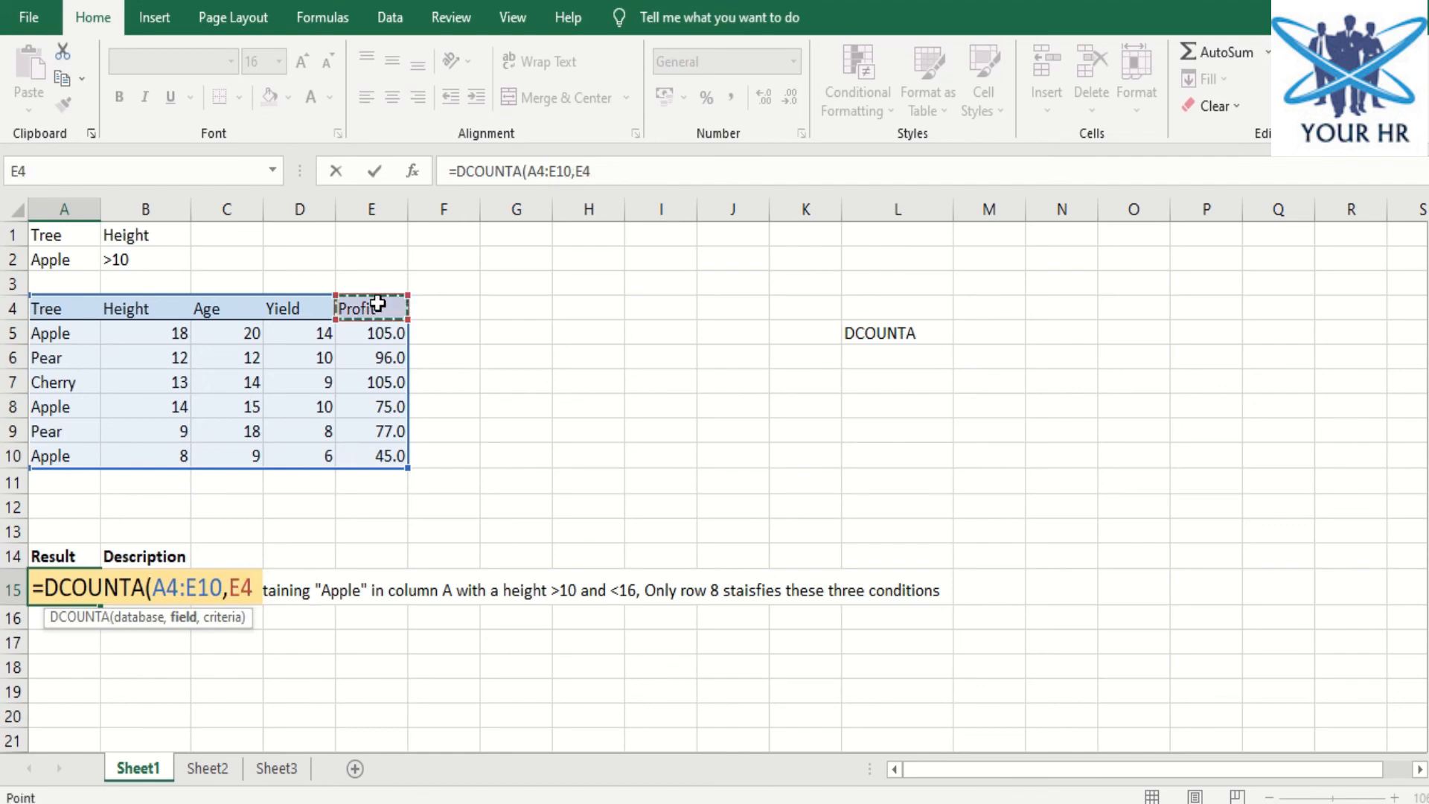
{"action": "type", "text": ","}
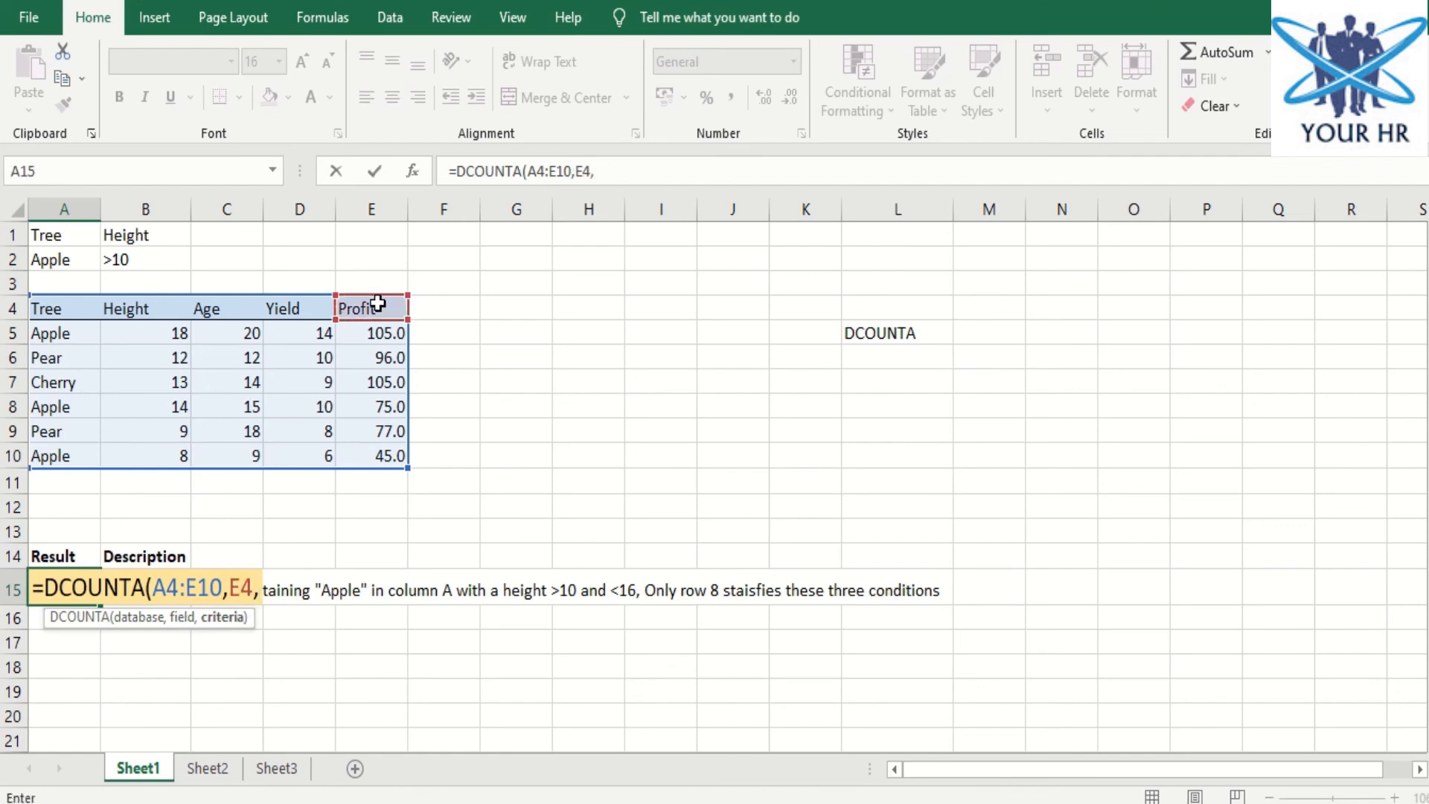
{"action": "left_click_drag", "start_coordinate": [64, 235], "coordinate": [131, 260]}
{"action": "type", "text": ")"}
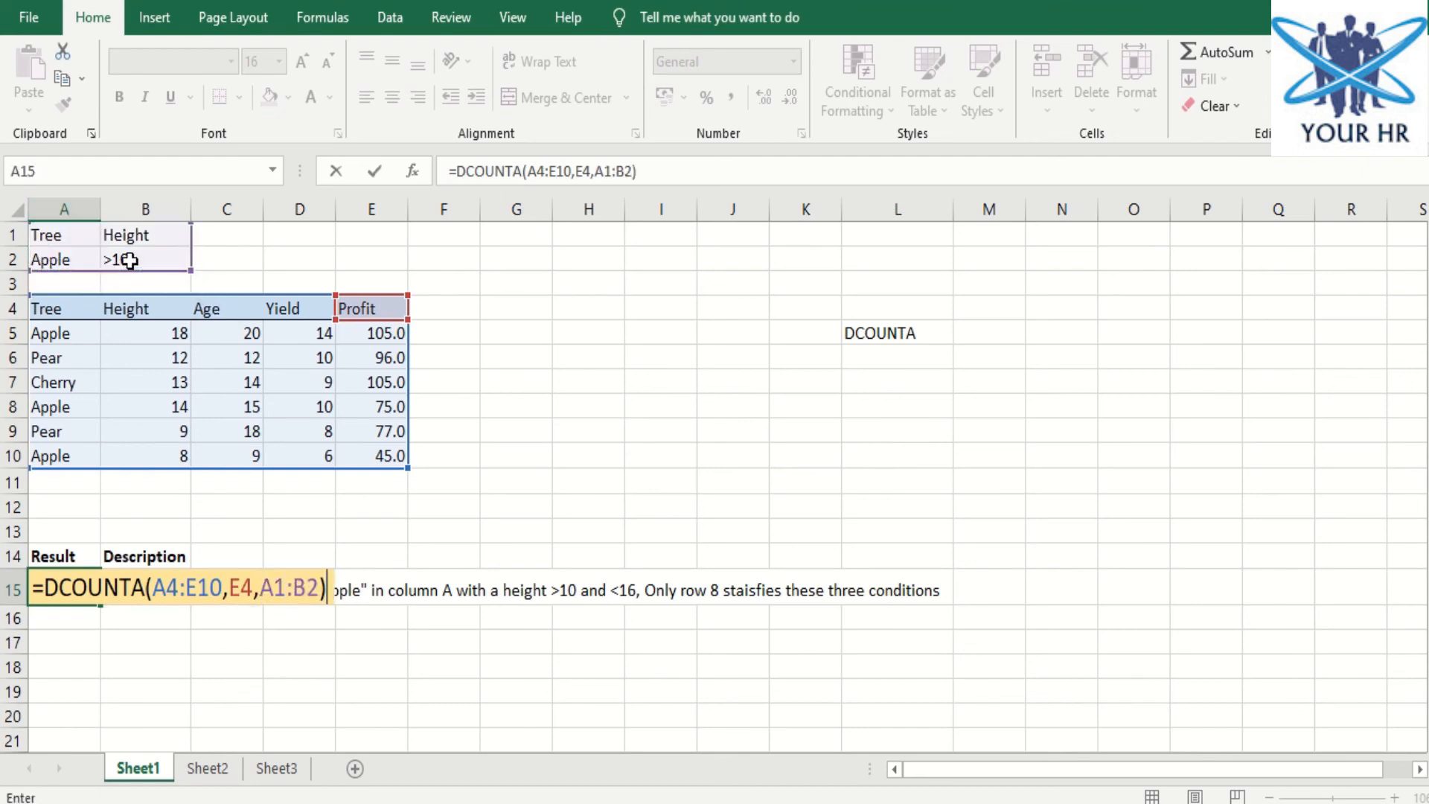
{"action": "key", "text": "Return"}
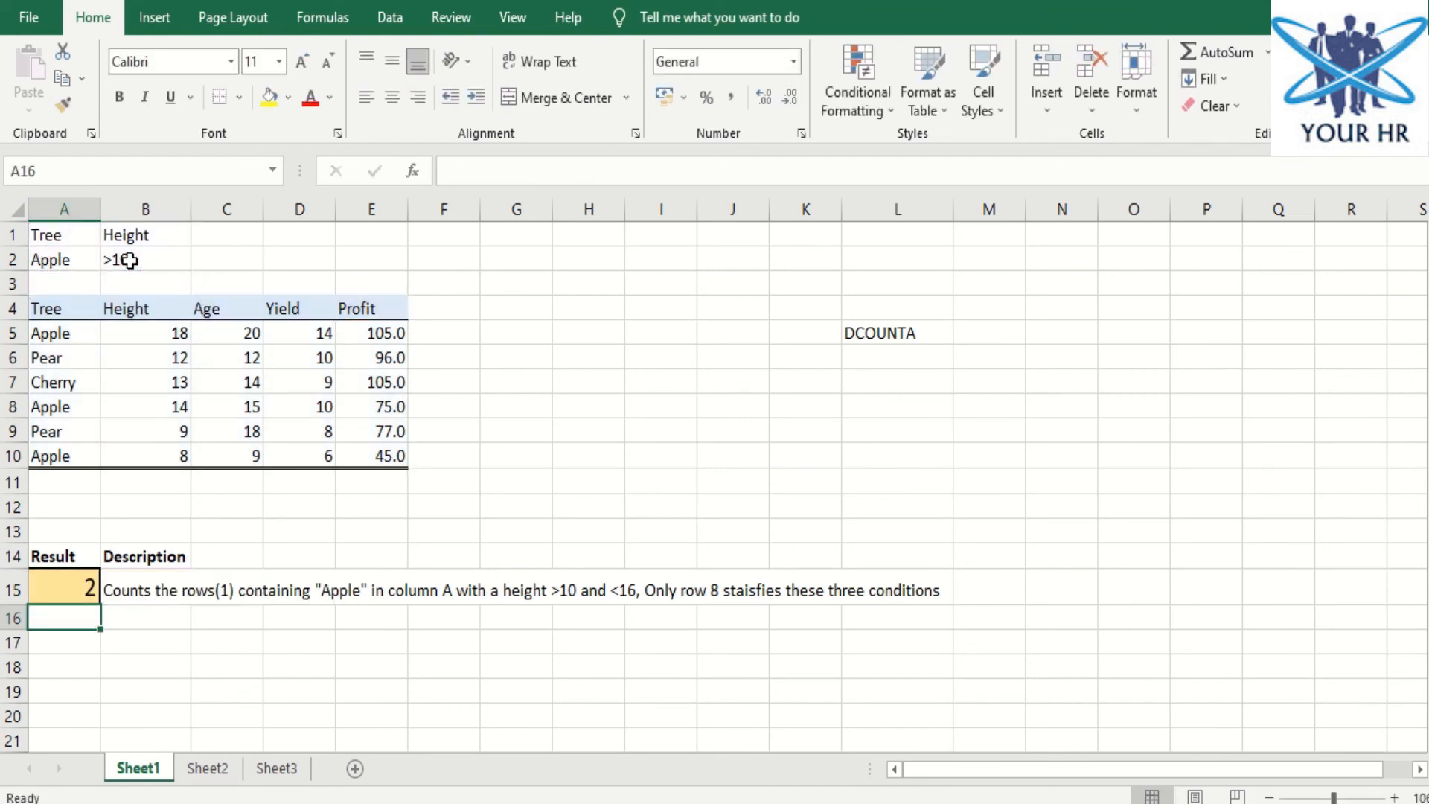
Examine the A15 result against the Apple rows and their heights, along with the table's Profit, Yield, Age and Height headers
{"action": "left_click", "coordinate": [80, 587]}
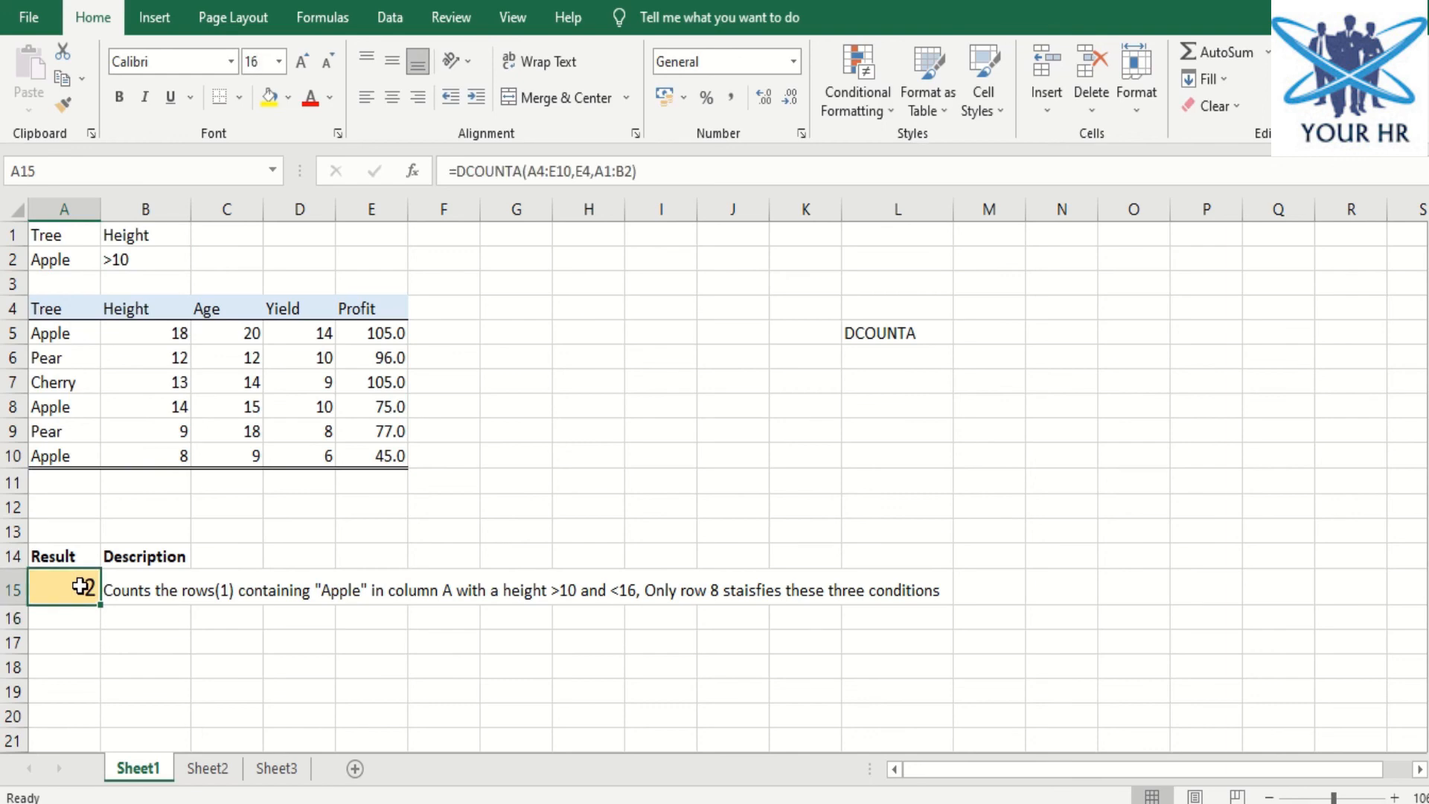
{"action": "left_click", "coordinate": [74, 329]}
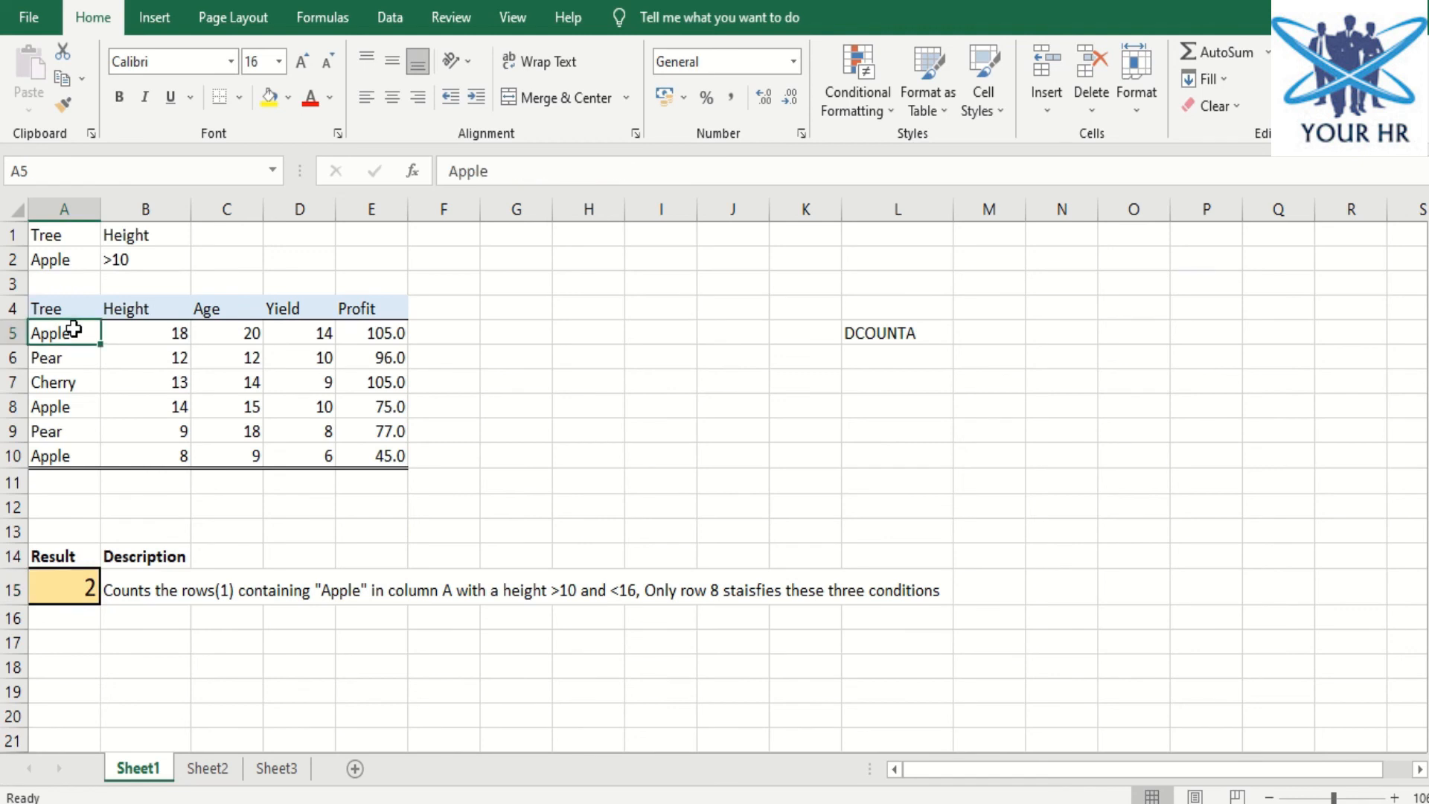
{"action": "left_click", "coordinate": [67, 404]}
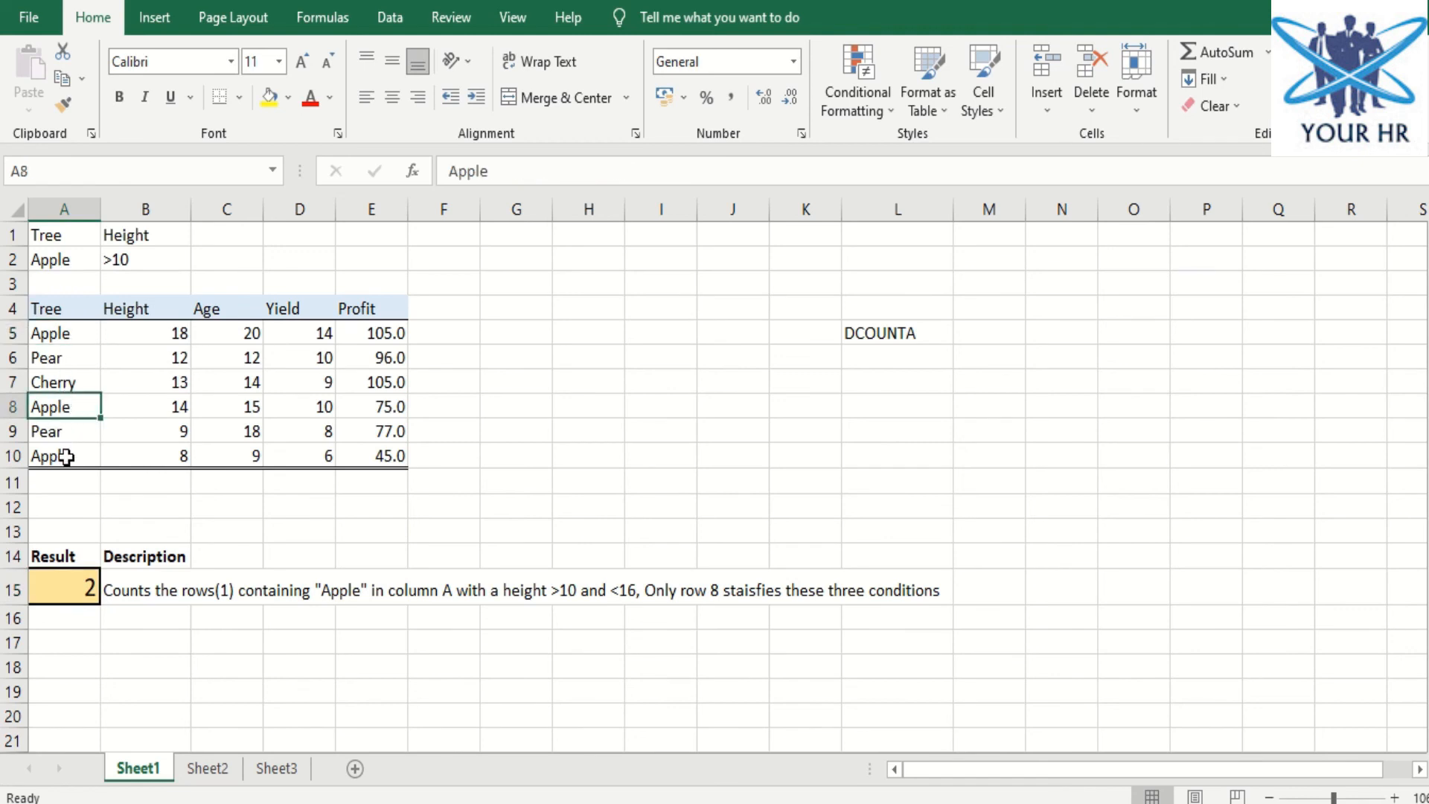
{"action": "left_click", "coordinate": [70, 456]}
{"action": "left_click", "coordinate": [132, 457]}
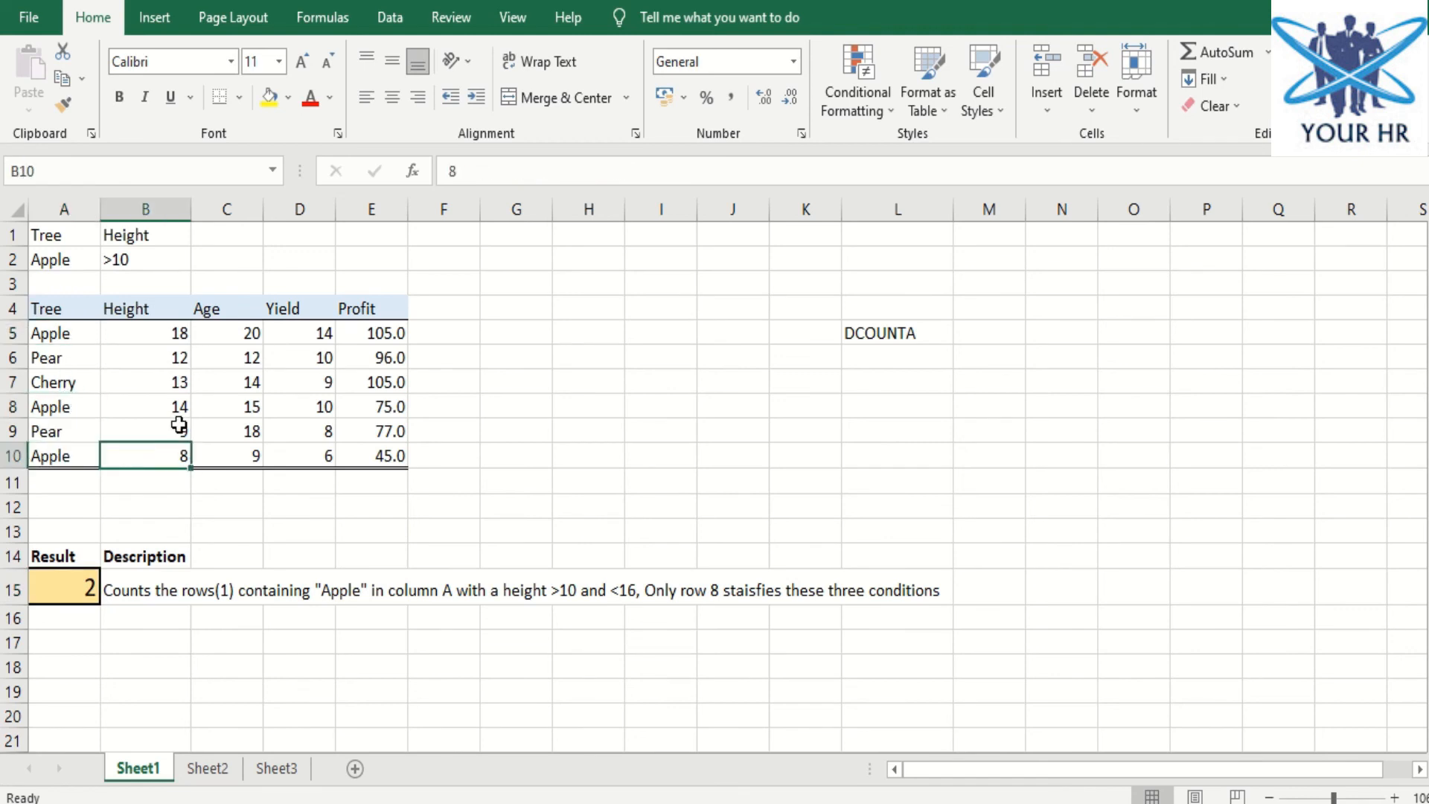
{"action": "left_click", "coordinate": [153, 406]}
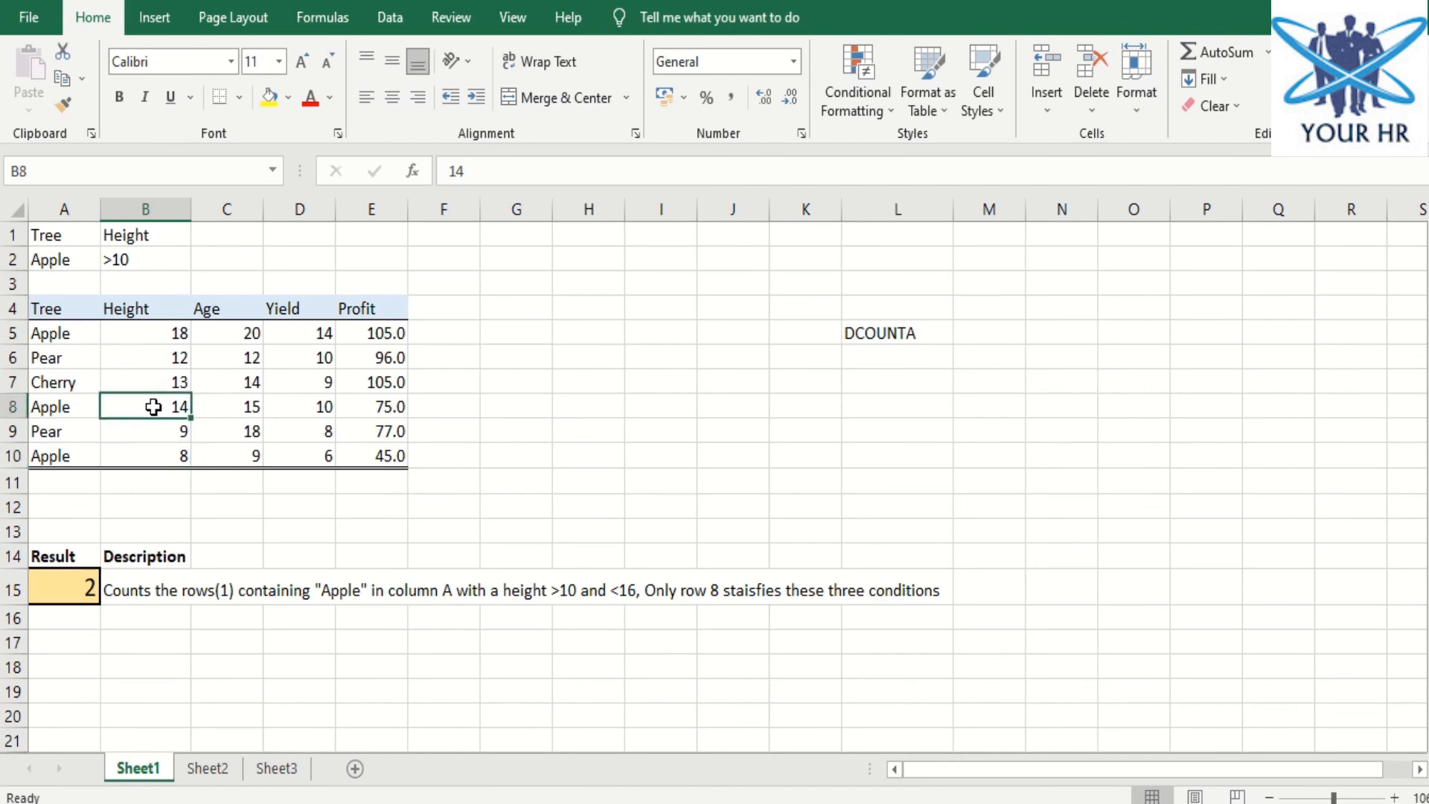
{"action": "left_click", "coordinate": [162, 329]}
{"action": "left_click_drag", "start_coordinate": [161, 412], "coordinate": [96, 555]}
{"action": "left_click", "coordinate": [434, 454]}
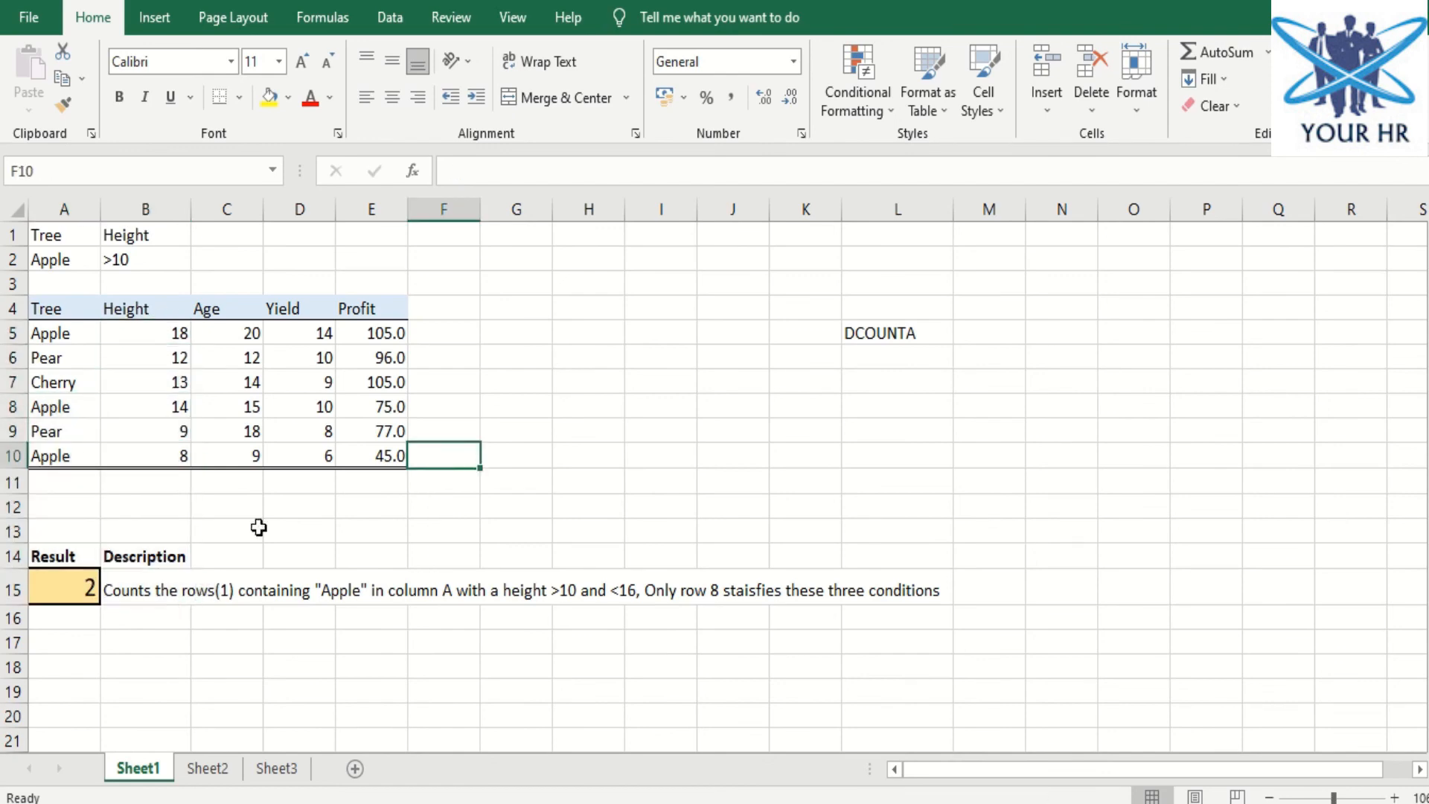
{"action": "left_click", "coordinate": [381, 307]}
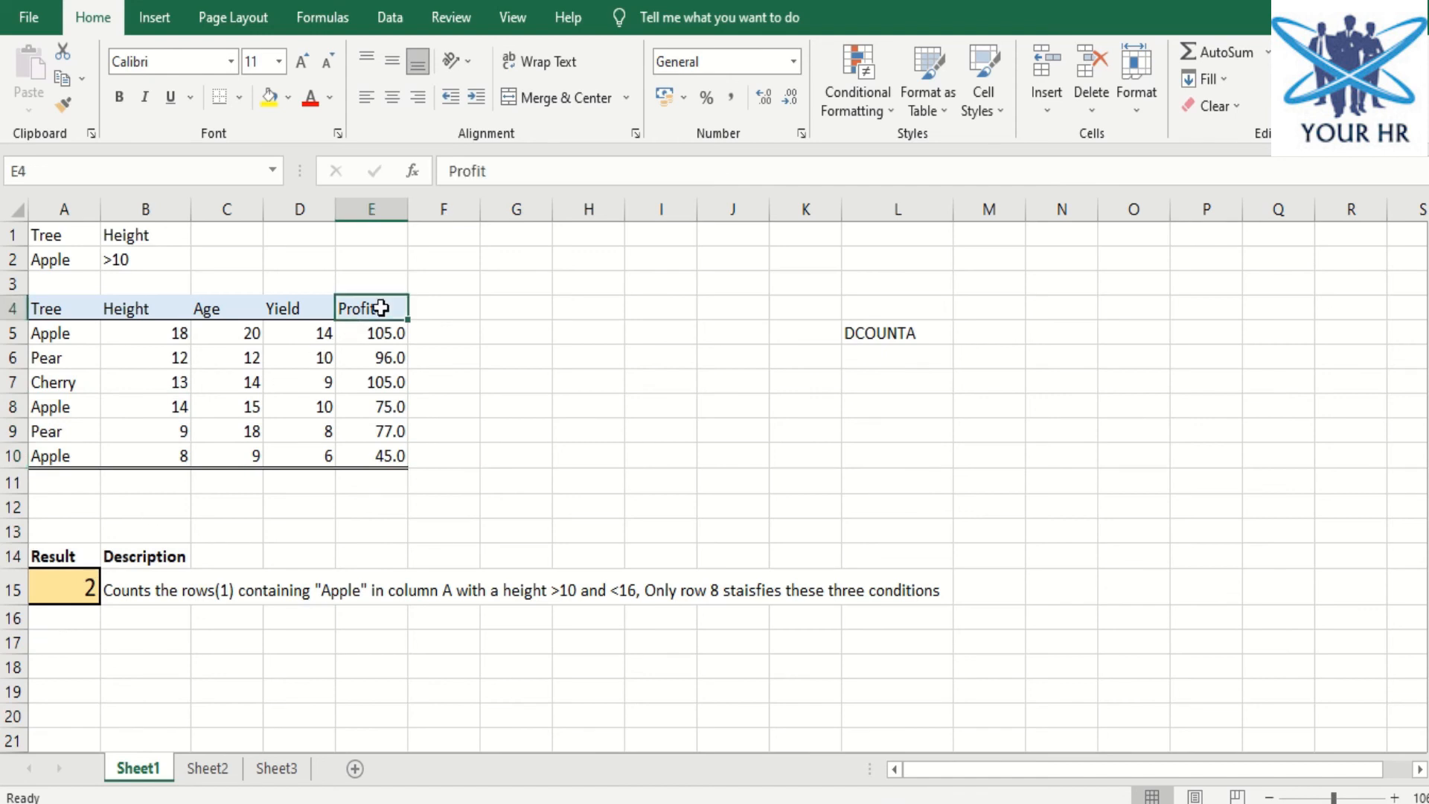
{"action": "left_click", "coordinate": [291, 307]}
{"action": "left_click", "coordinate": [198, 308]}
{"action": "left_click", "coordinate": [128, 311]}
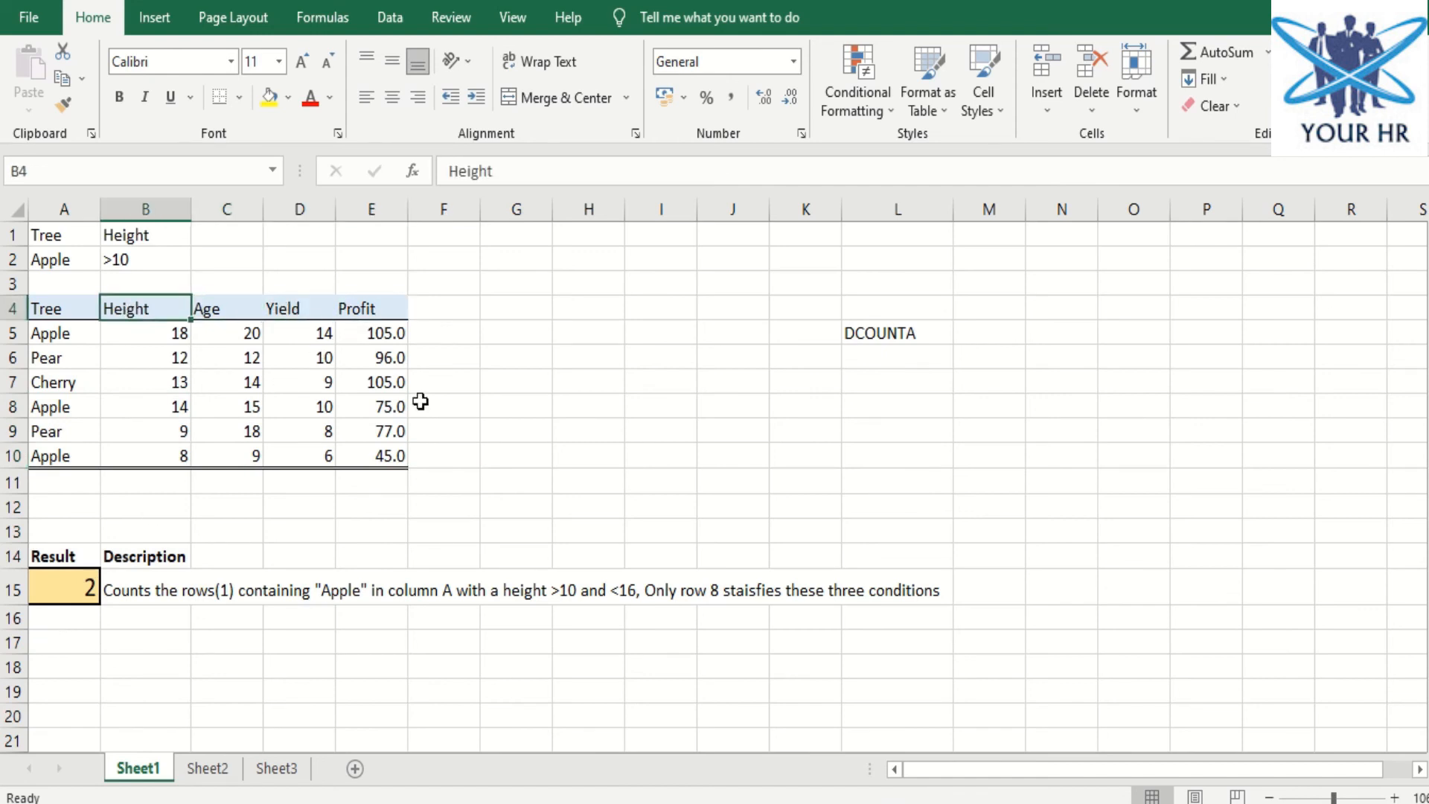
On Sheet2, start a DCOUNTA formula in merged cell G3 with the score table A1:E13 as the database
{"action": "left_click", "coordinate": [207, 778]}
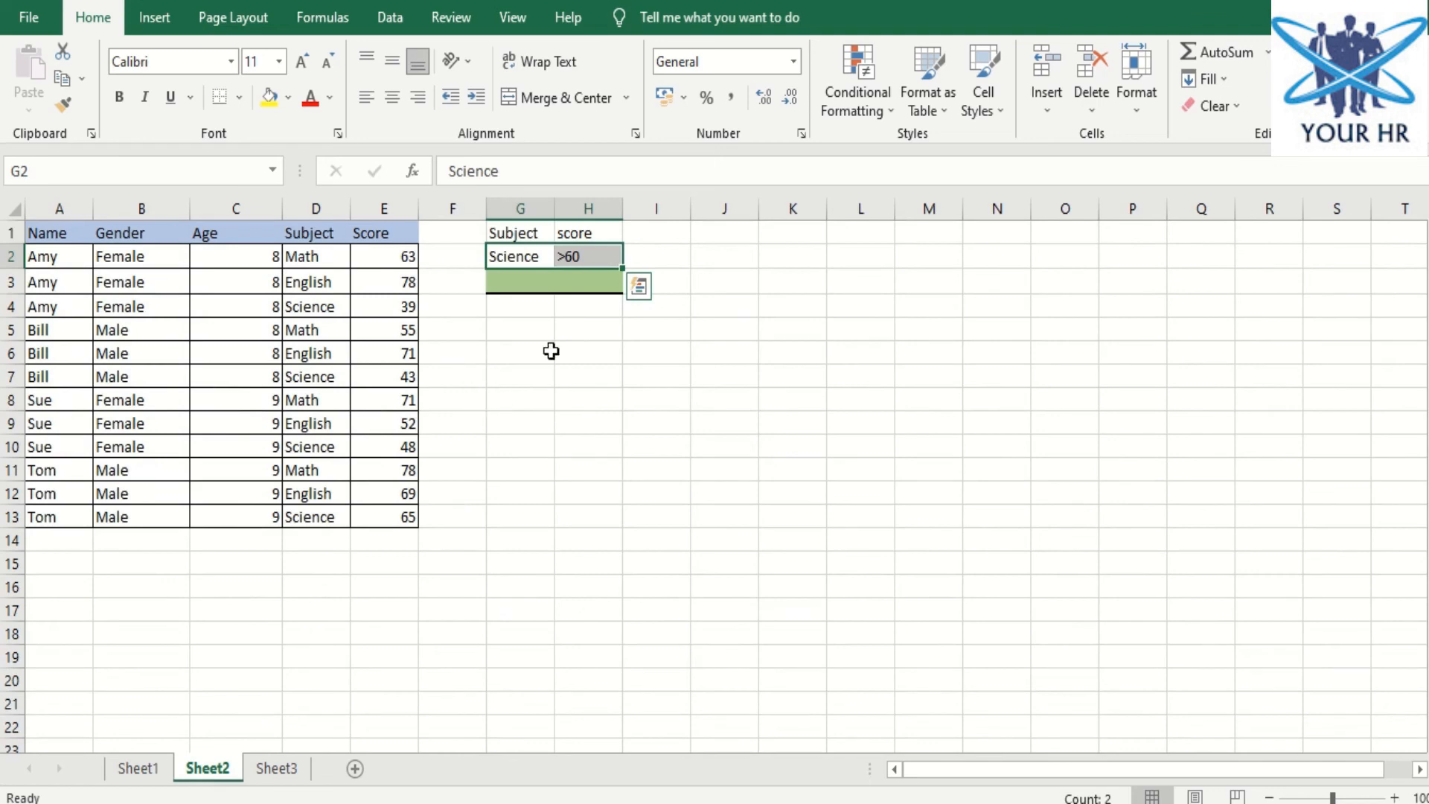
{"action": "left_click", "coordinate": [551, 288]}
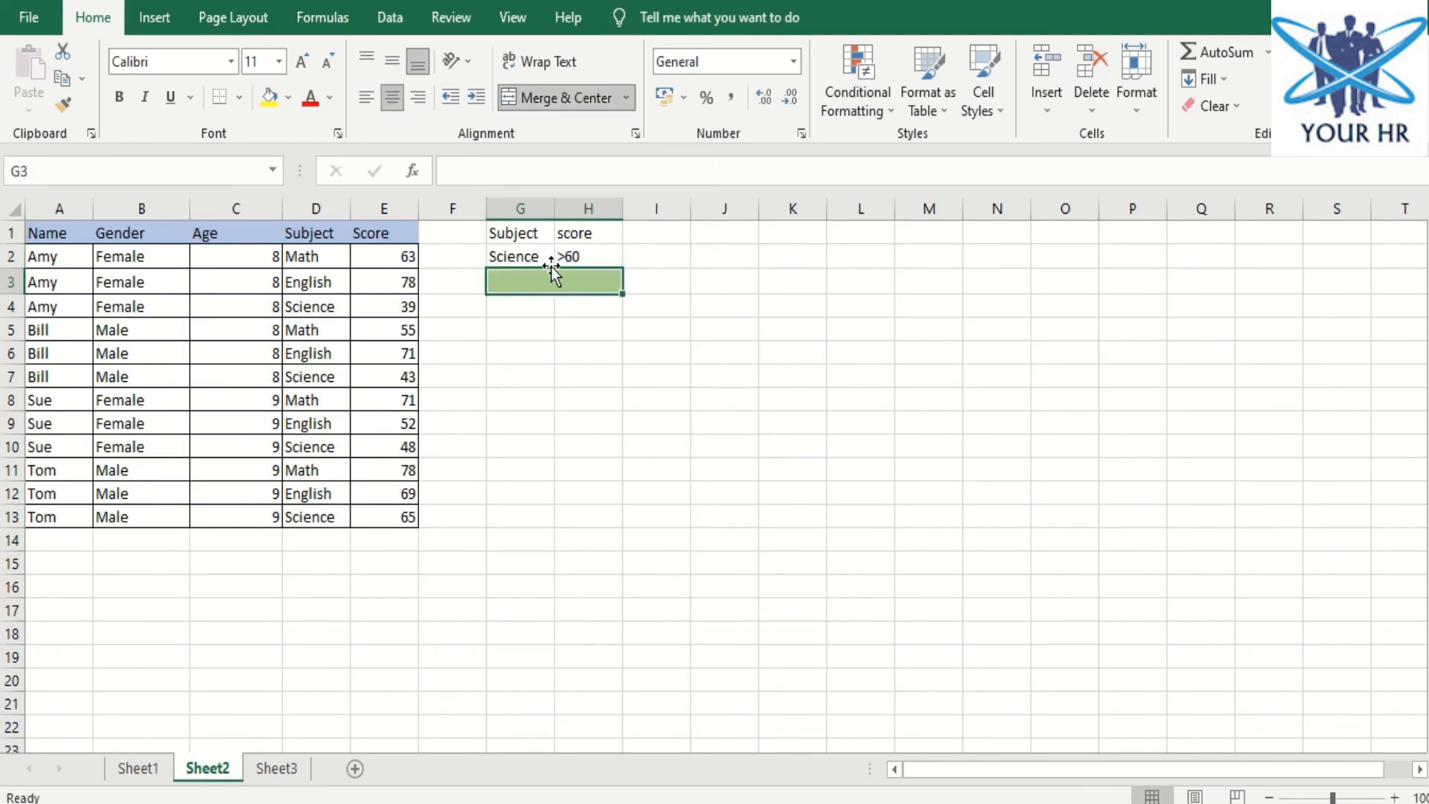
{"action": "type", "text": "="}
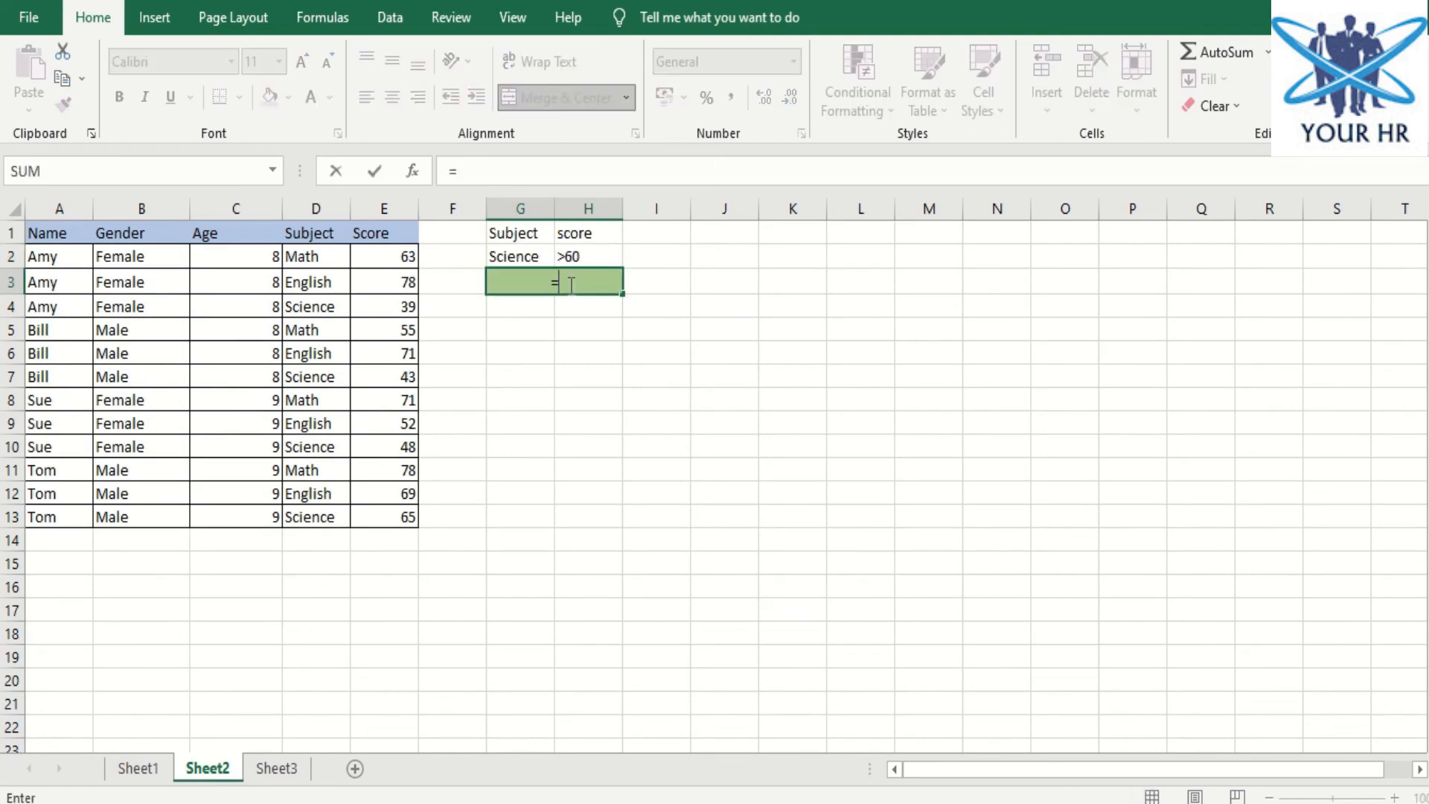
{"action": "type", "text": "dcounta"}
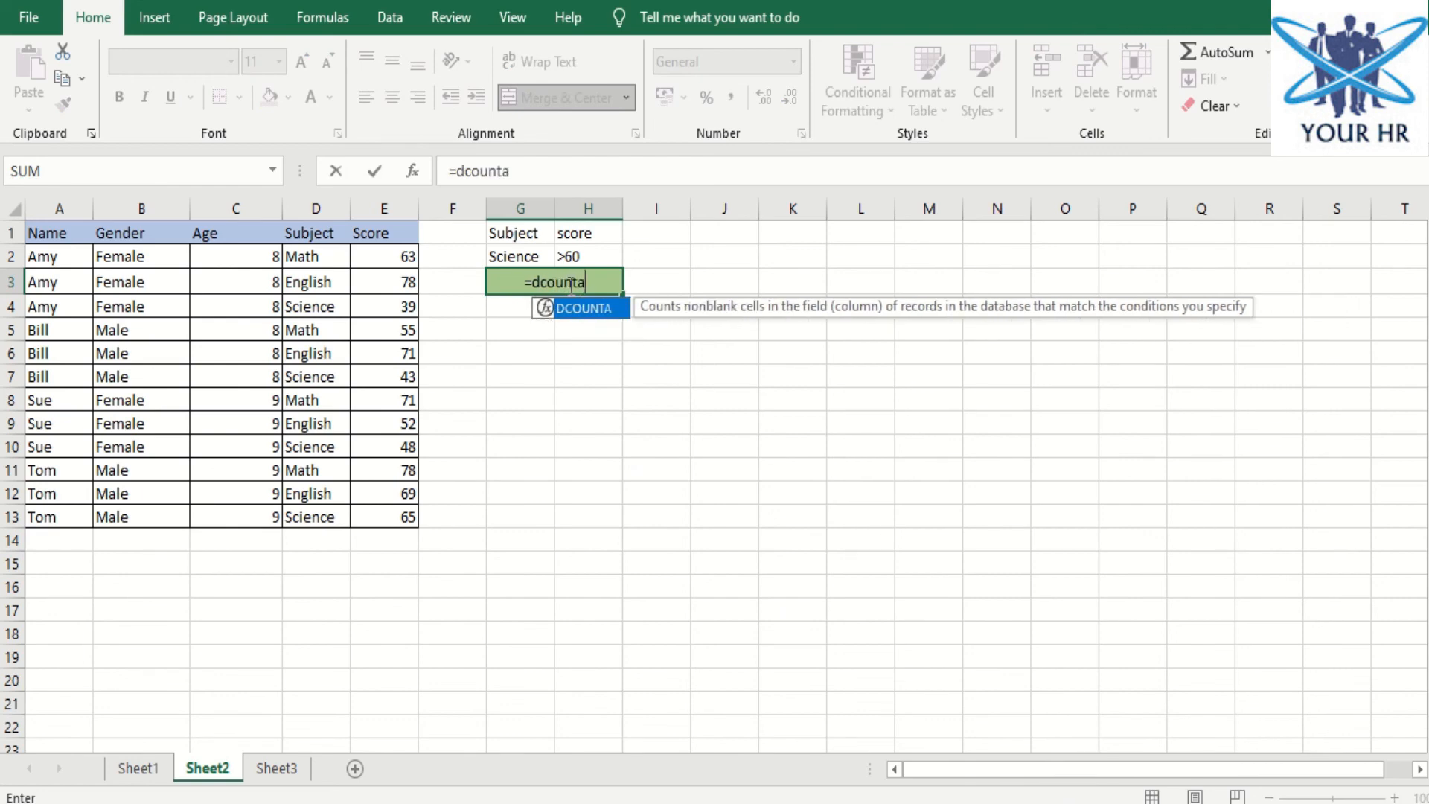
{"action": "key", "text": "Tab"}
{"action": "left_click_drag", "start_coordinate": [72, 233], "coordinate": [352, 518]}
{"action": "type", "text": ","}
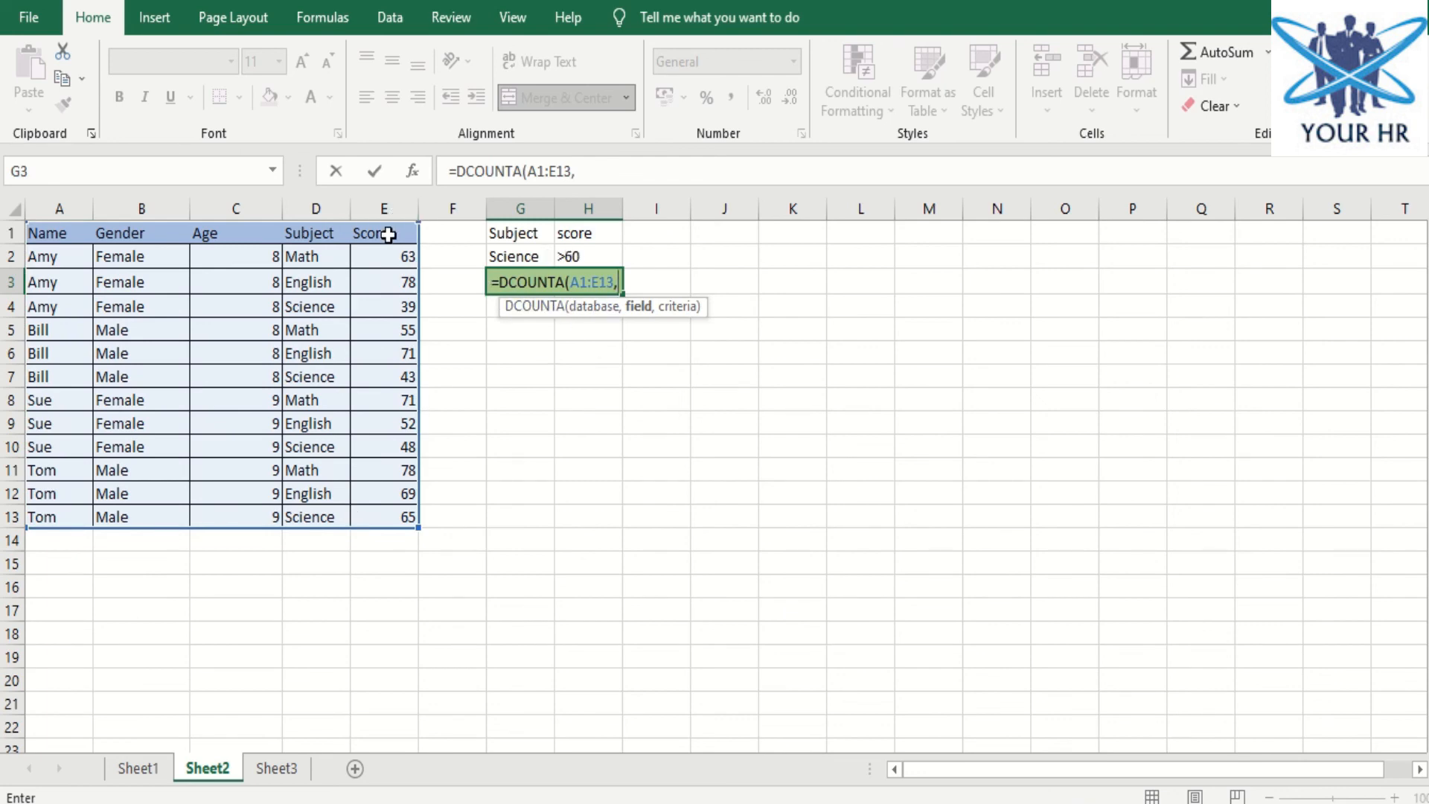
Complete the G3 DCOUNTA formula with Score header E1 as the field and G1:H2 as the criteria range
{"action": "left_click", "coordinate": [388, 235]}
{"action": "type", "text": ","}
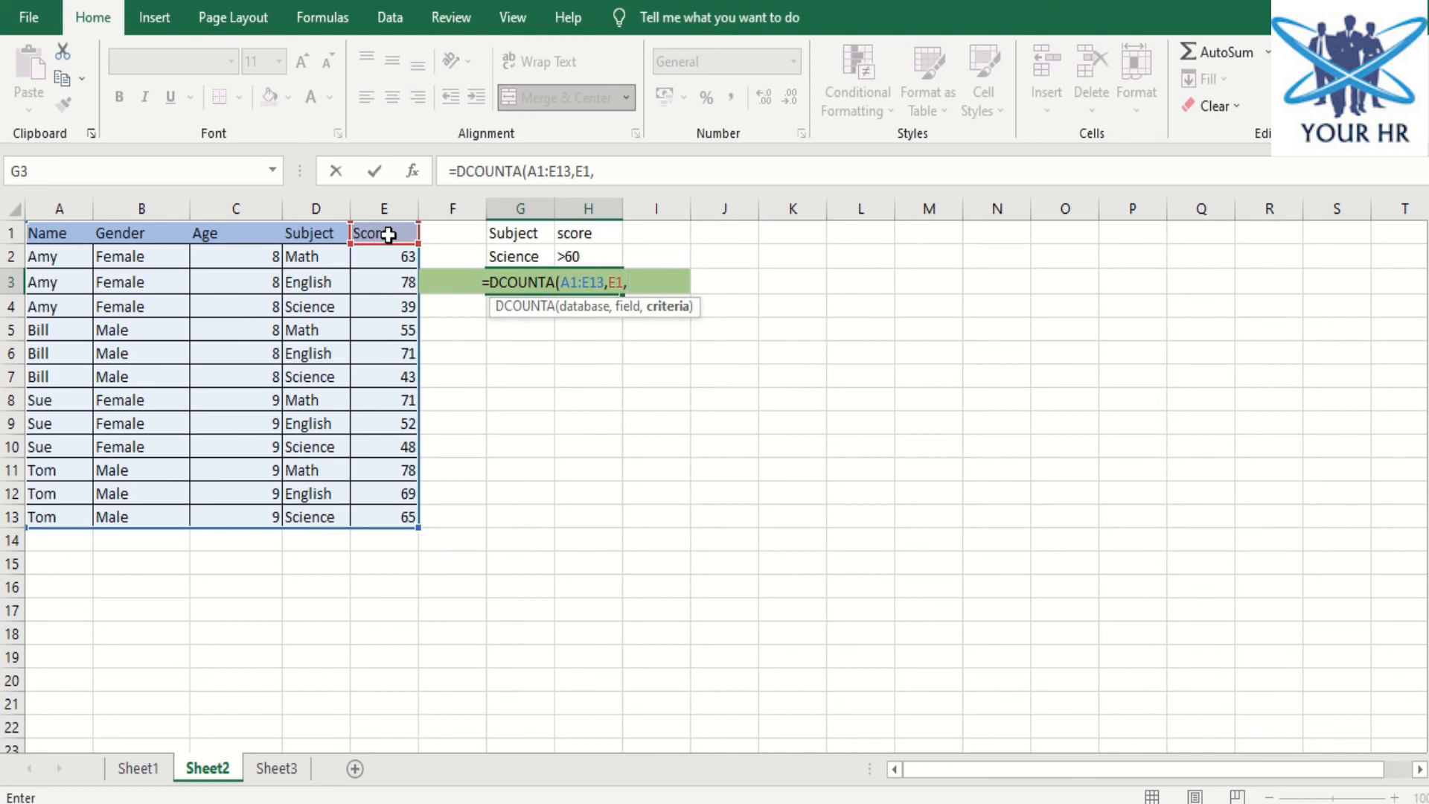
{"action": "left_click_drag", "start_coordinate": [525, 236], "coordinate": [615, 257]}
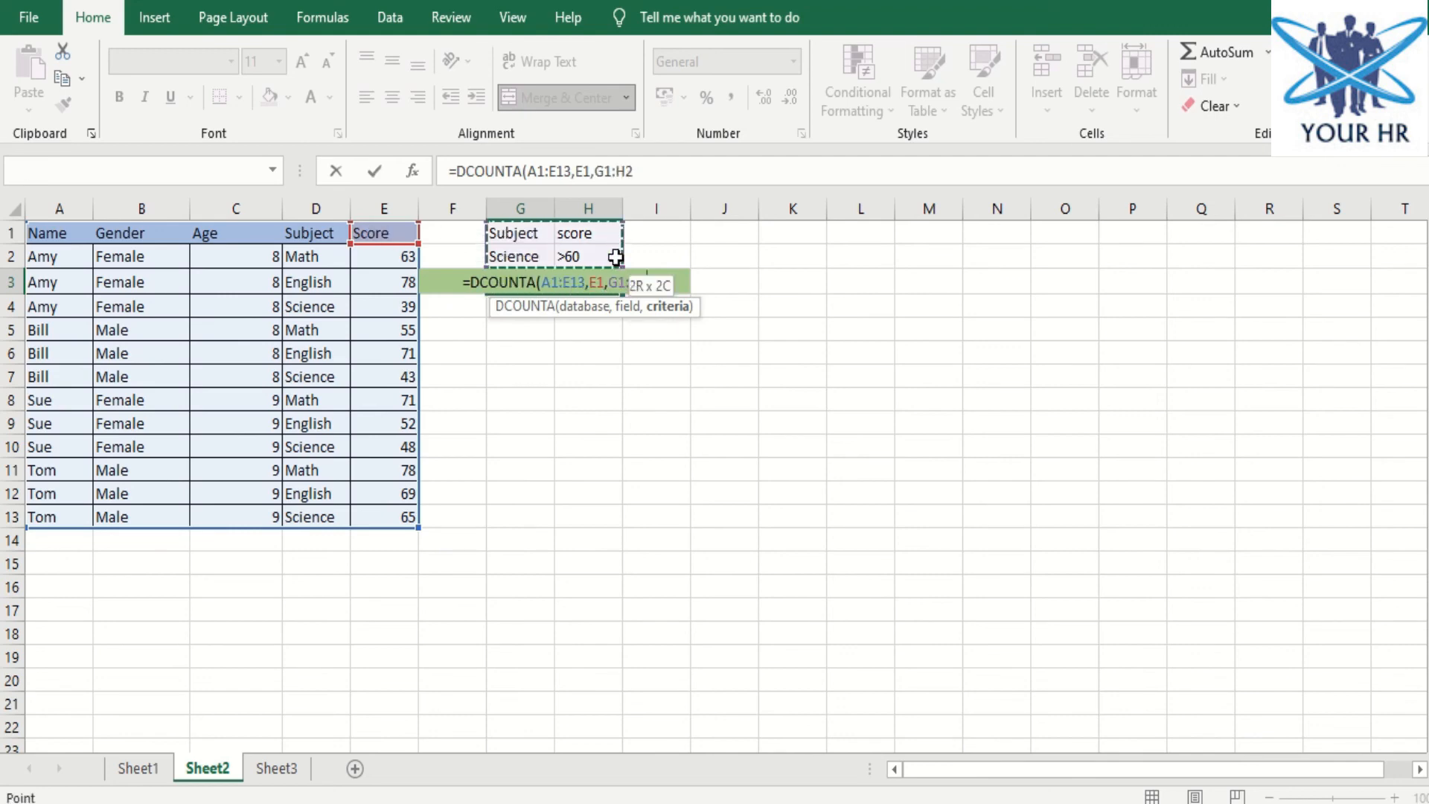
{"action": "type", "text": ")"}
{"action": "key", "text": "Return"}
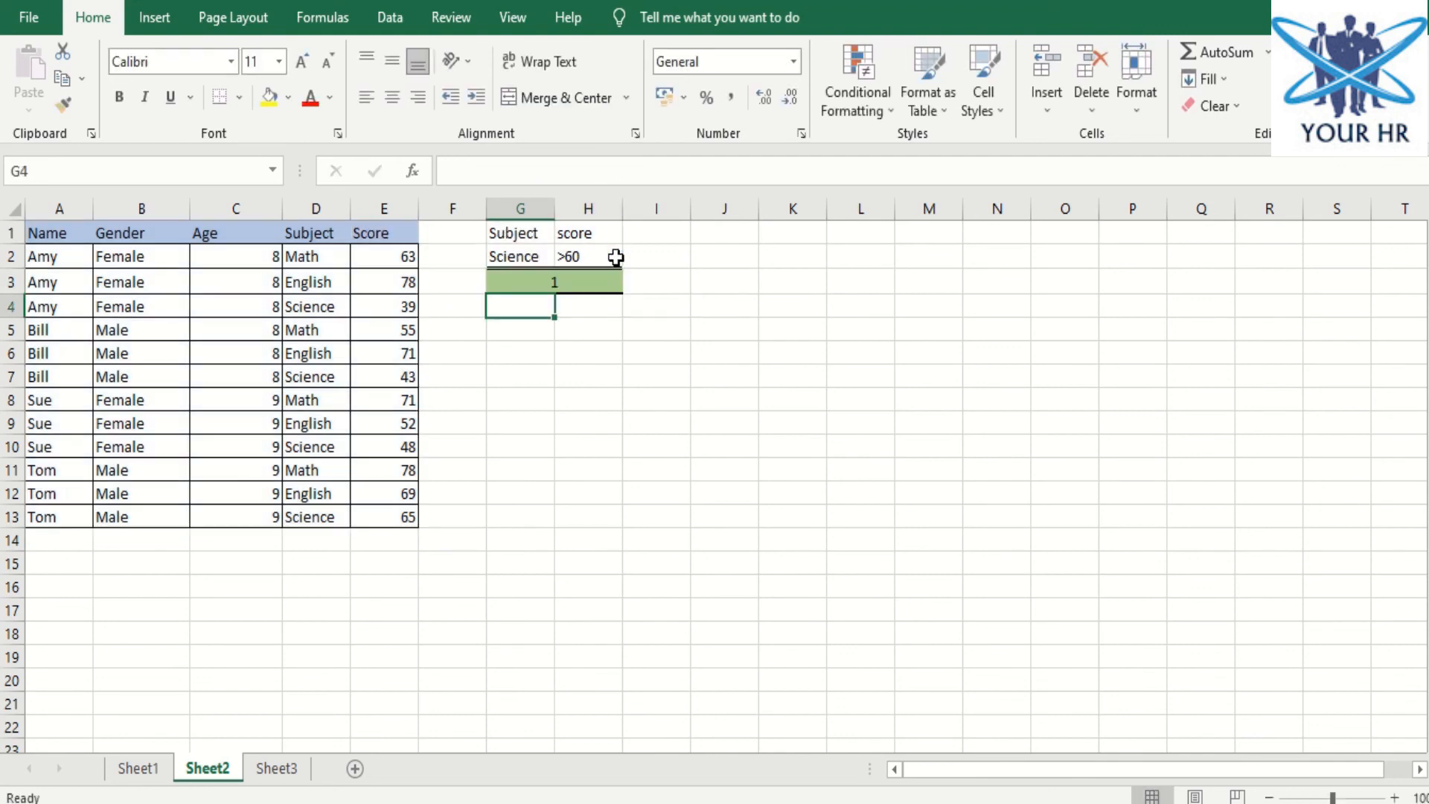
Check the G3 result against the Science rows and their scores in the table
{"action": "left_click", "coordinate": [570, 287]}
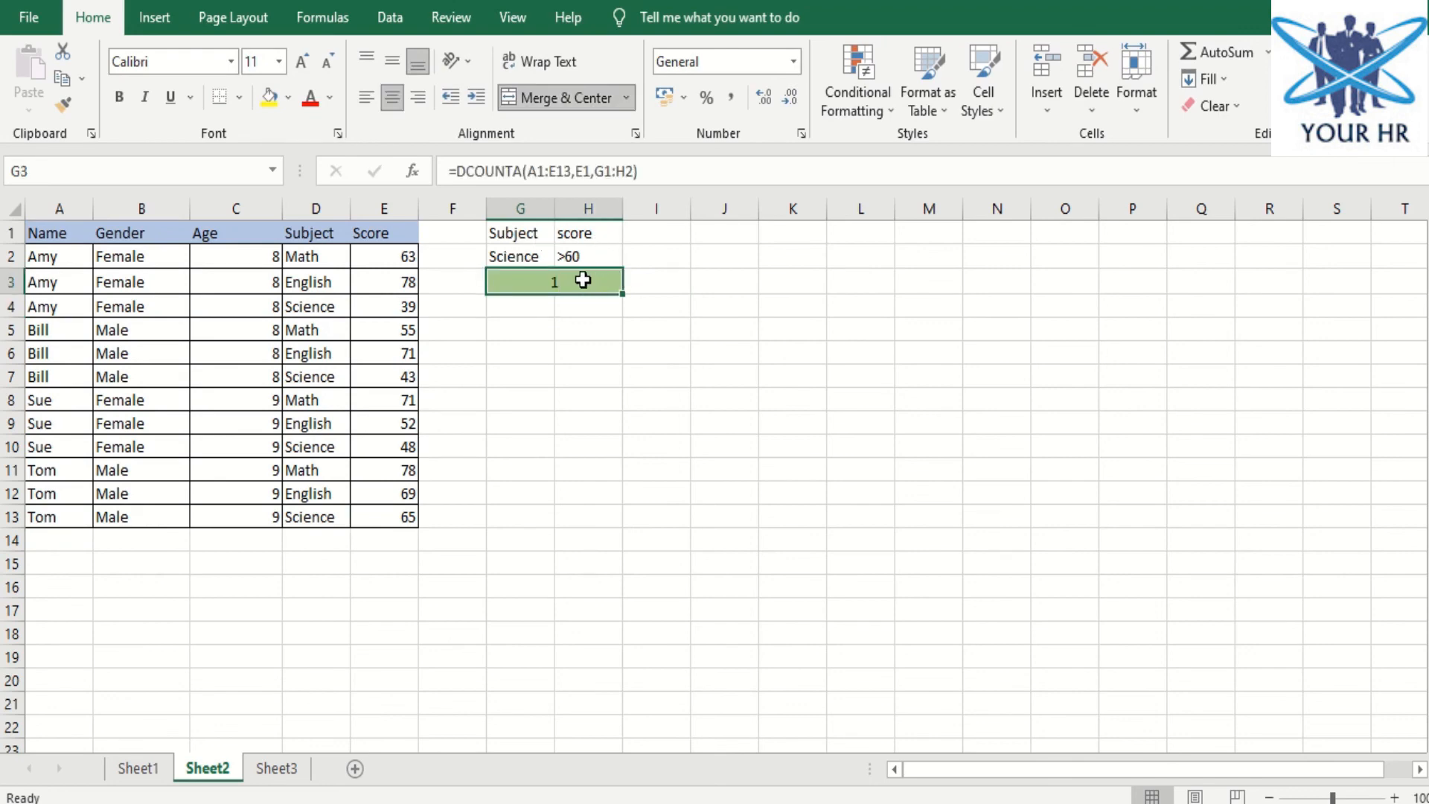
{"action": "left_click_drag", "start_coordinate": [339, 306], "coordinate": [381, 306]}
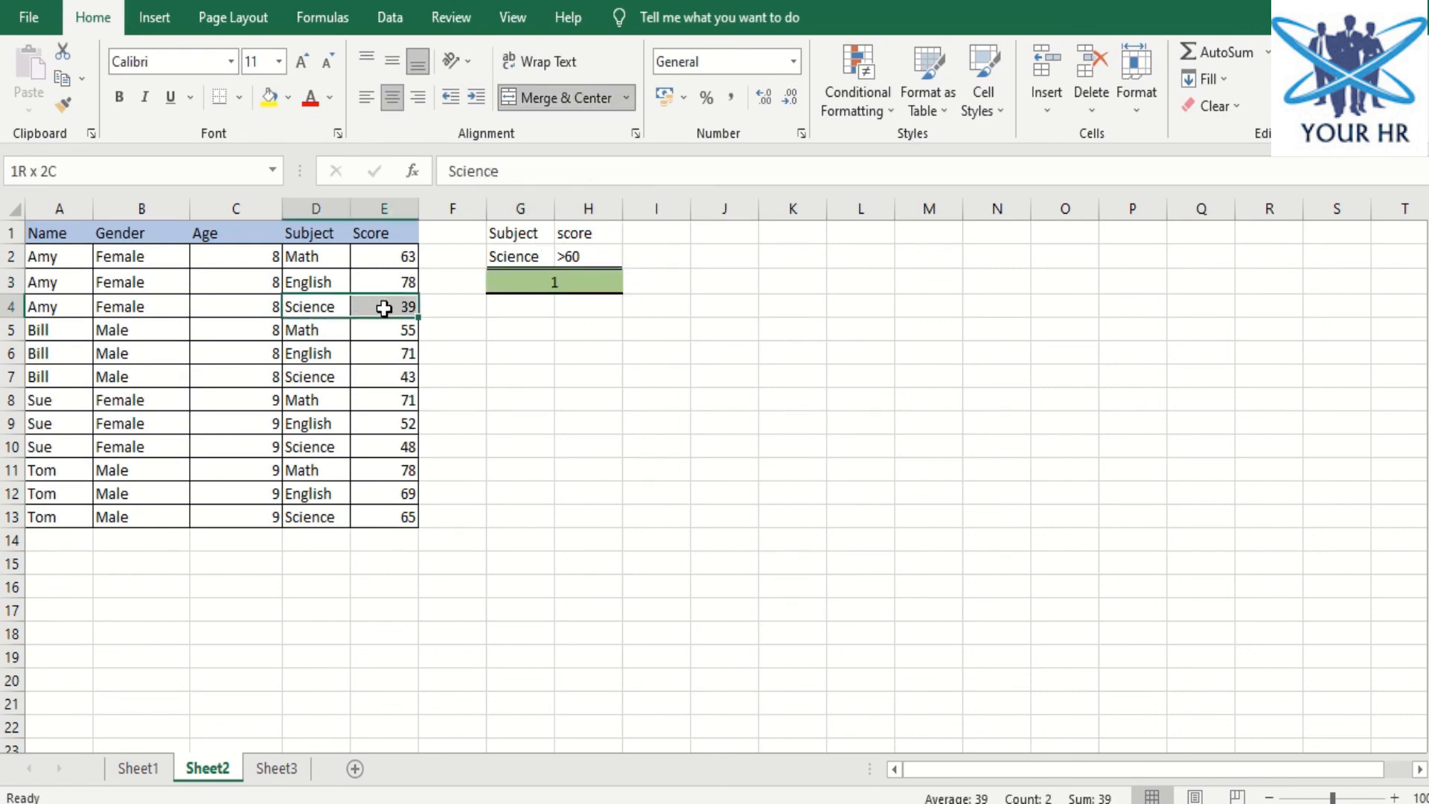
{"action": "left_click", "coordinate": [317, 376]}
{"action": "left_click_drag", "start_coordinate": [331, 447], "coordinate": [395, 450]}
{"action": "left_click_drag", "start_coordinate": [315, 526], "coordinate": [385, 521]}
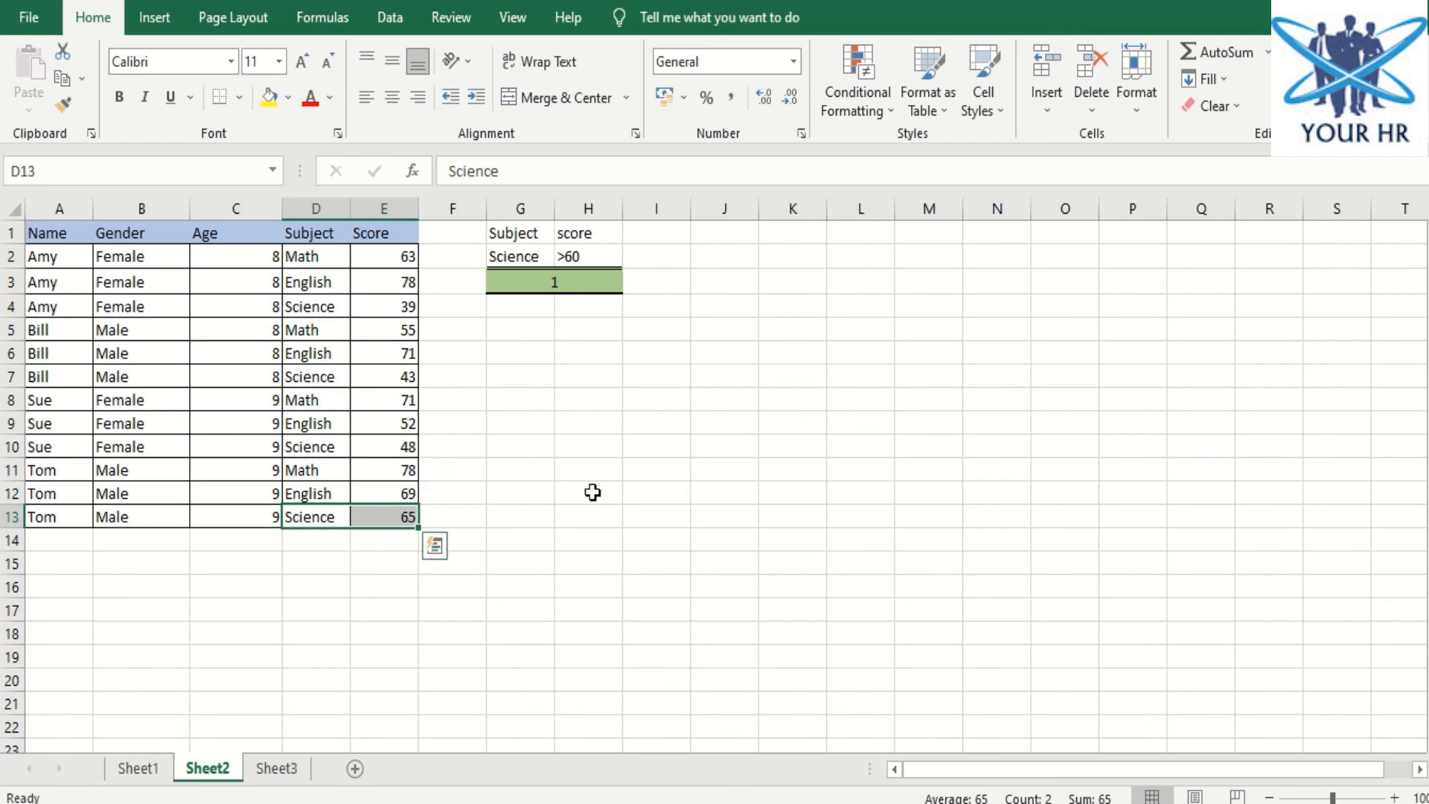
{"action": "left_click", "coordinate": [654, 471]}
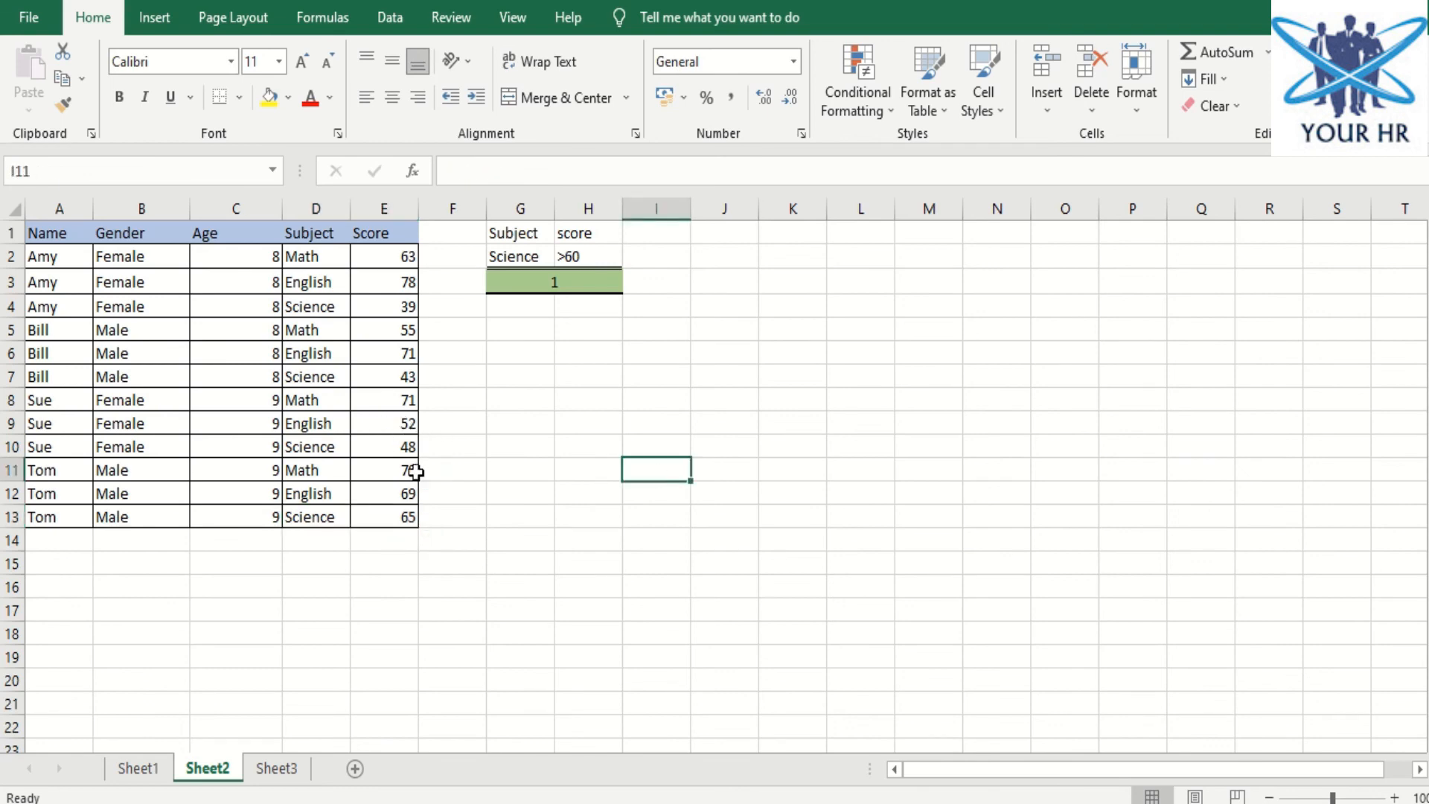
Change the Science score in cell E10 to 79
{"action": "left_click", "coordinate": [390, 447]}
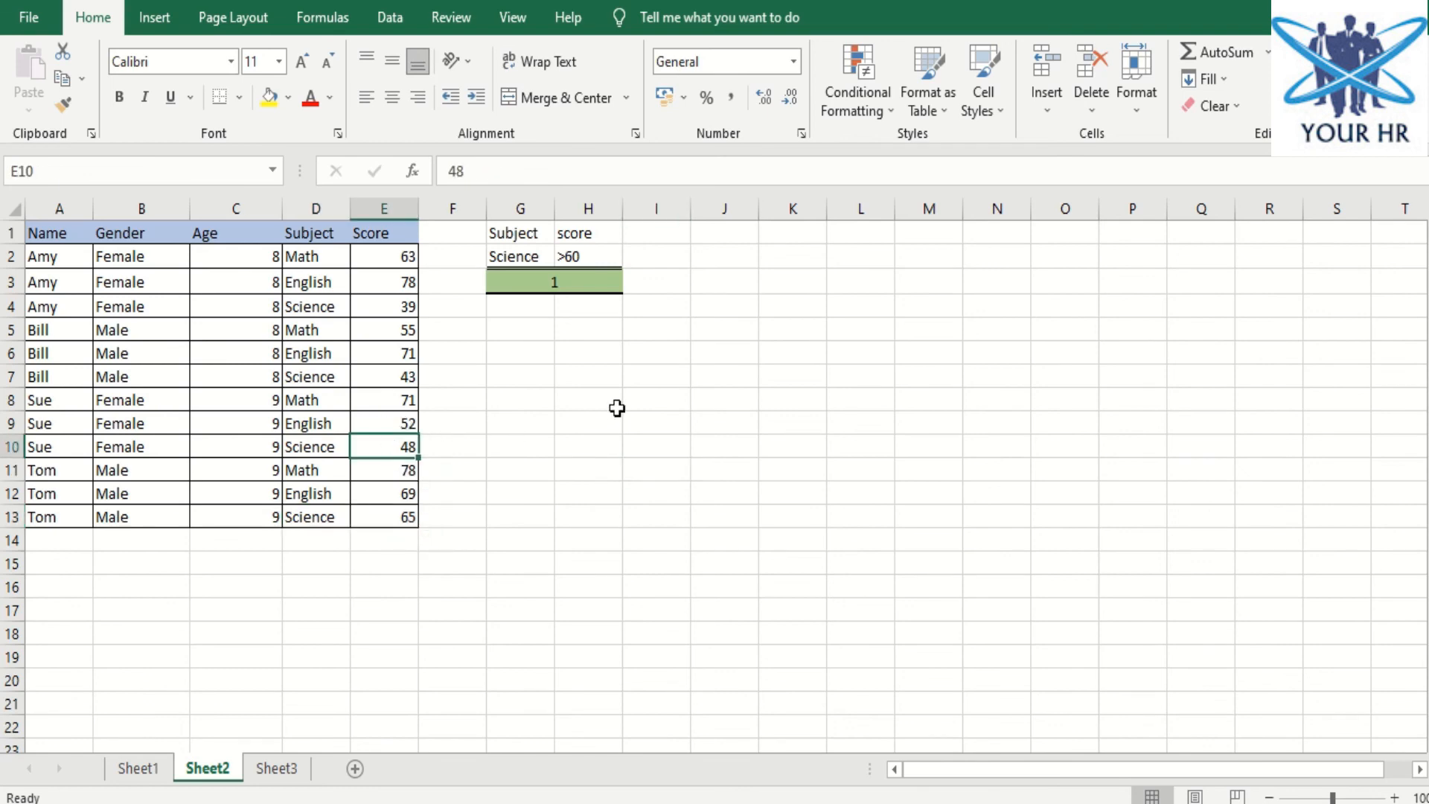
{"action": "type", "text": "6"}
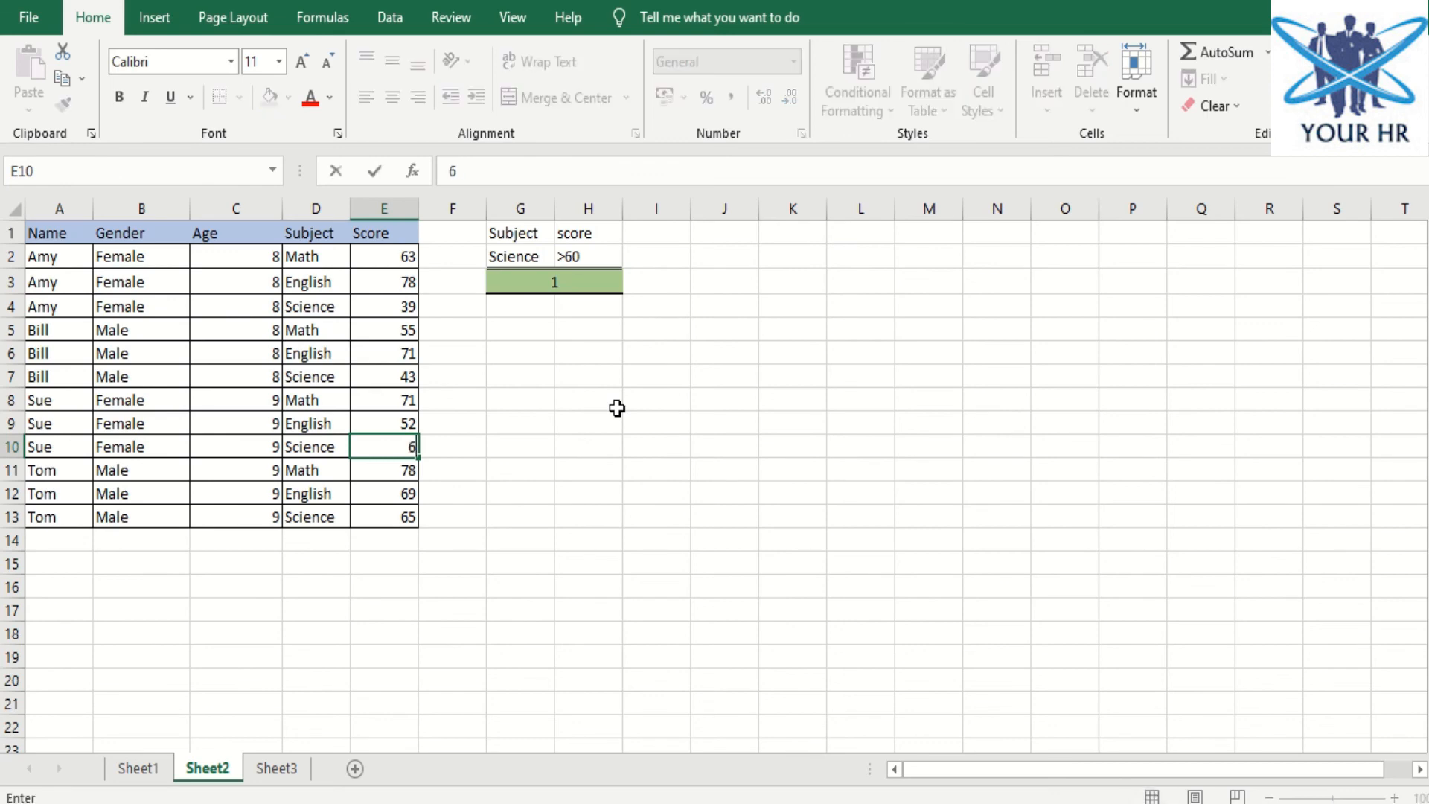
{"action": "type", "text": "9"}
{"action": "key", "text": "Return"}
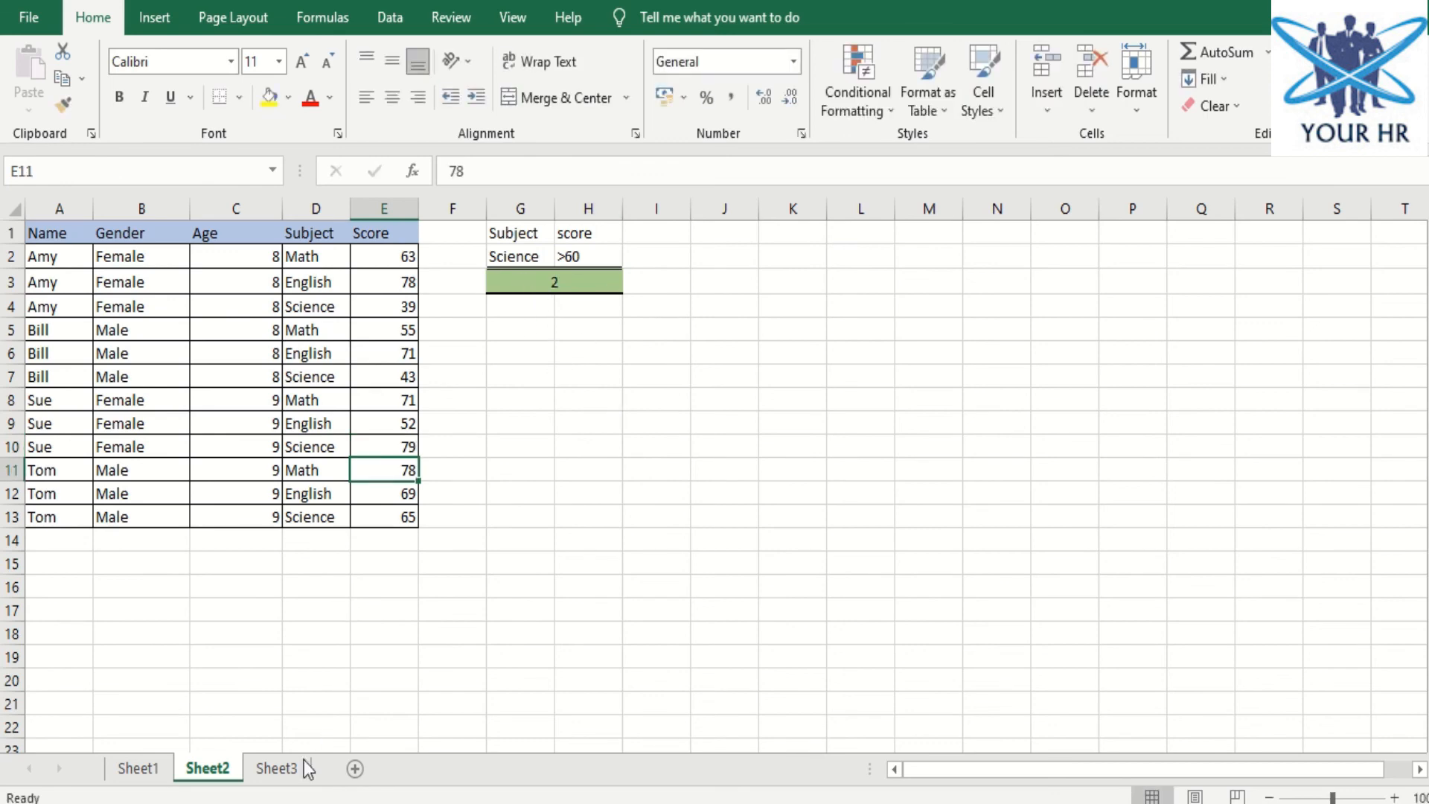
Open Sheet3, review the ID column, and widen column B to fit the Test Case header
{"action": "left_click", "coordinate": [272, 771]}
{"action": "left_click", "coordinate": [411, 534]}
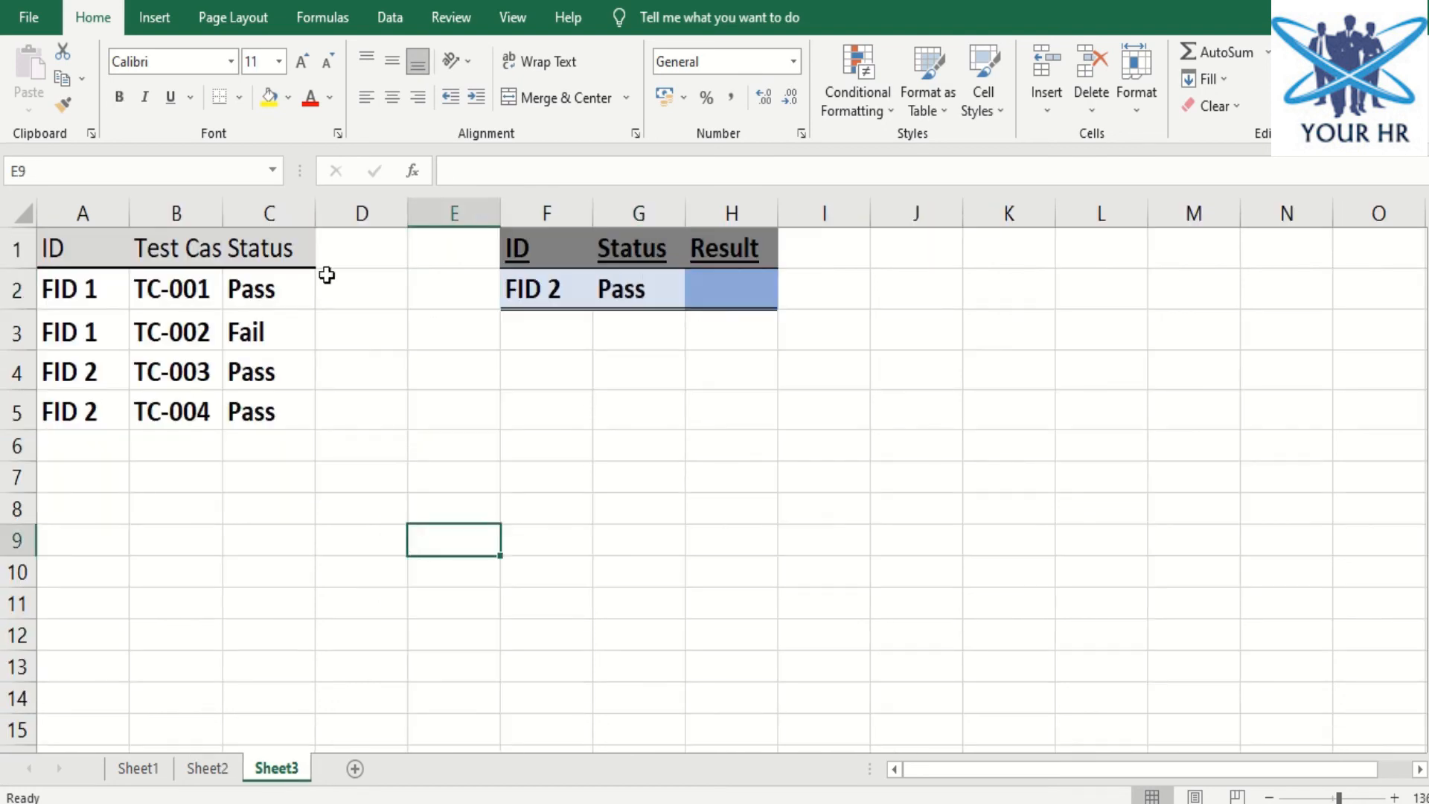
{"action": "left_click_drag", "start_coordinate": [114, 252], "coordinate": [106, 334]}
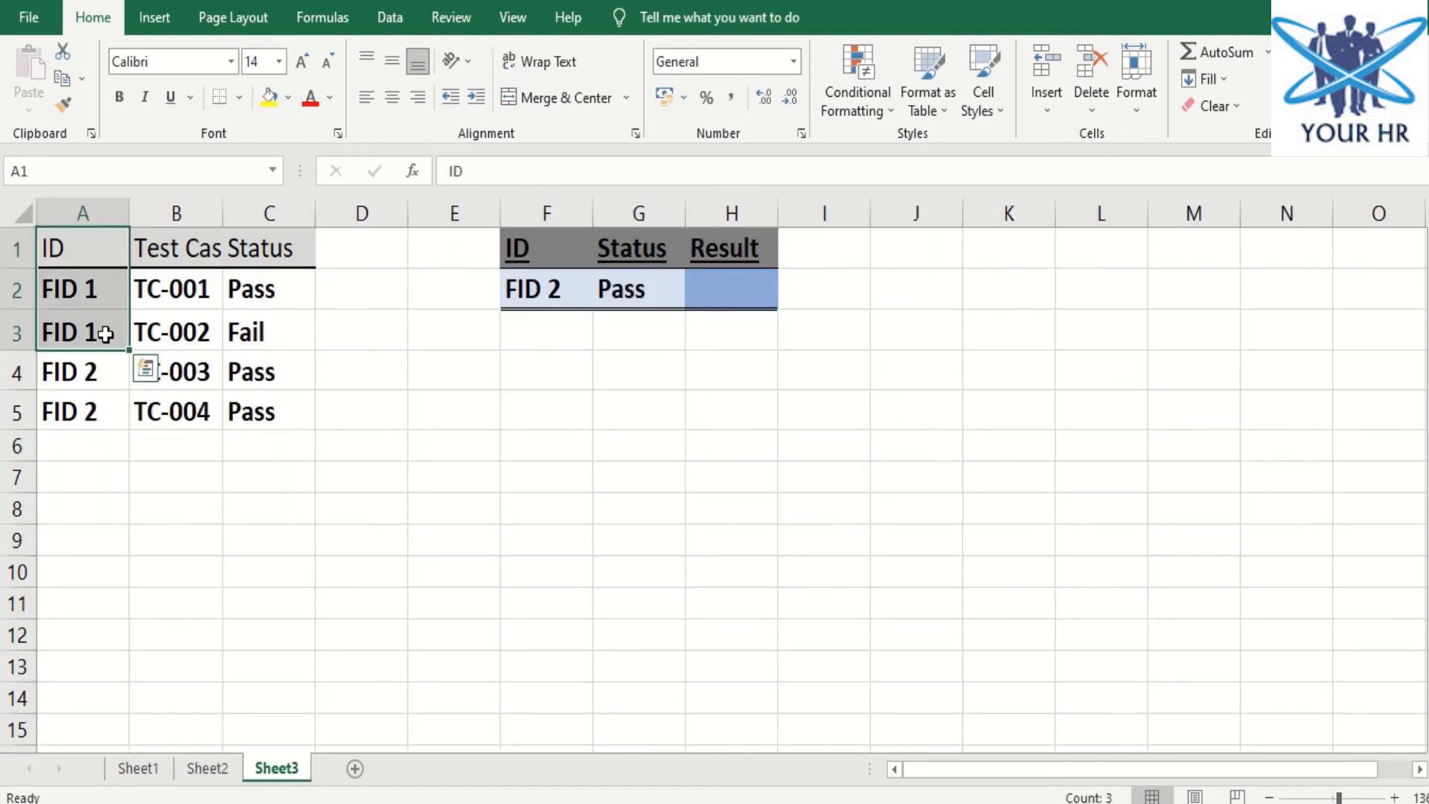
{"action": "left_click_drag", "start_coordinate": [99, 283], "coordinate": [82, 476]}
{"action": "left_click", "coordinate": [212, 211]}
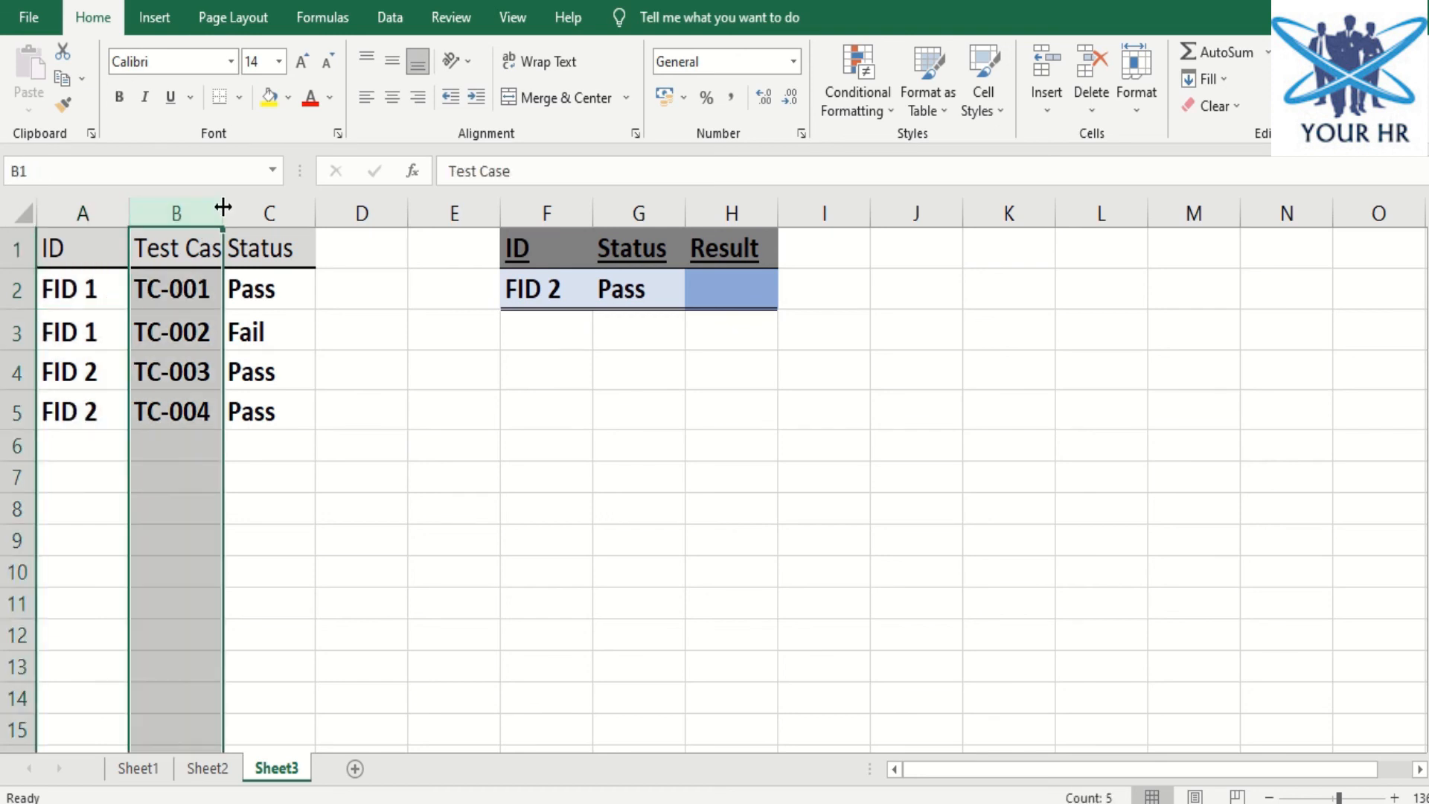
{"action": "left_click_drag", "start_coordinate": [223, 213], "coordinate": [260, 212]}
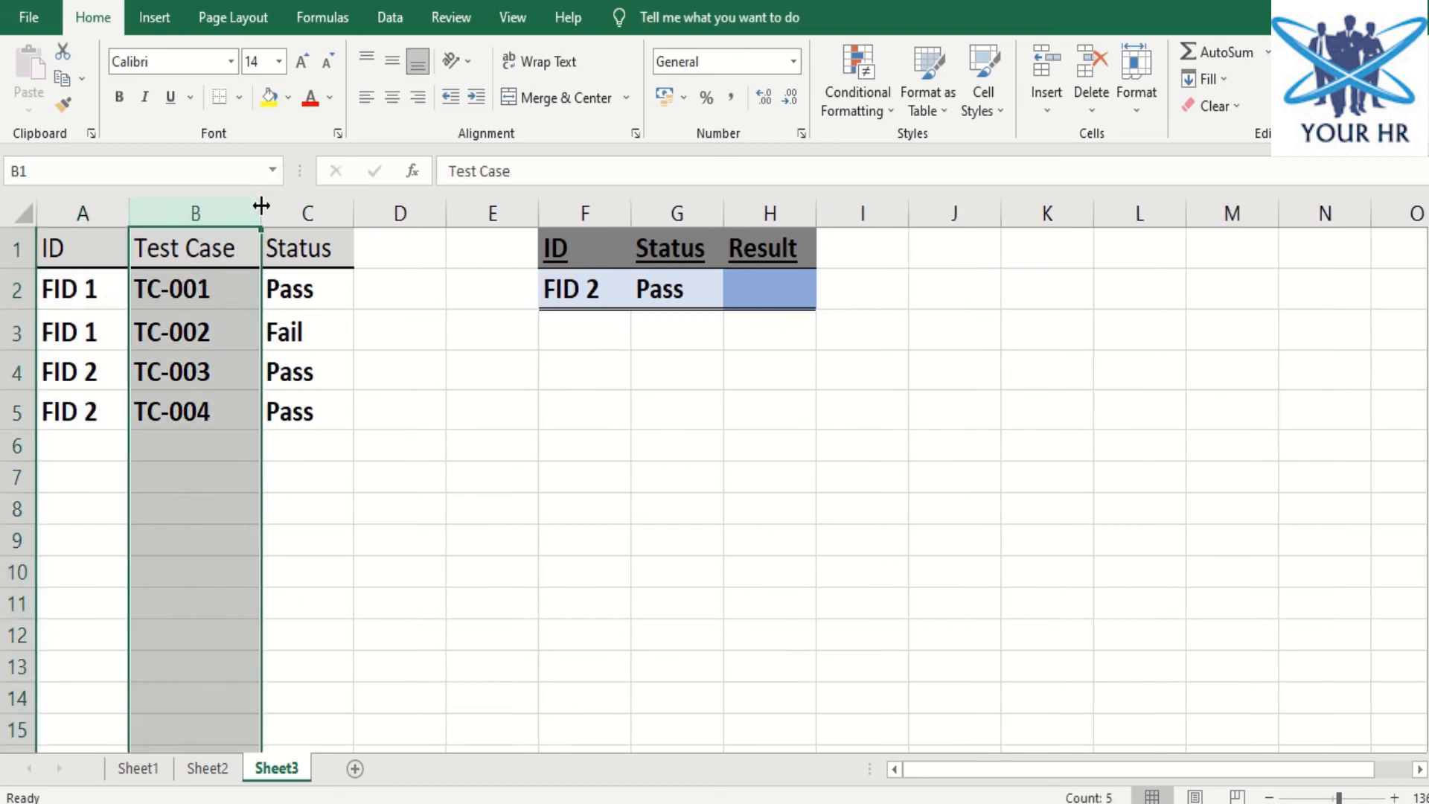
Review the Status values and compare the FID 2 and Pass criteria with table rows 4 and 5
{"action": "left_click", "coordinate": [314, 311]}
{"action": "left_click_drag", "start_coordinate": [318, 292], "coordinate": [321, 411]}
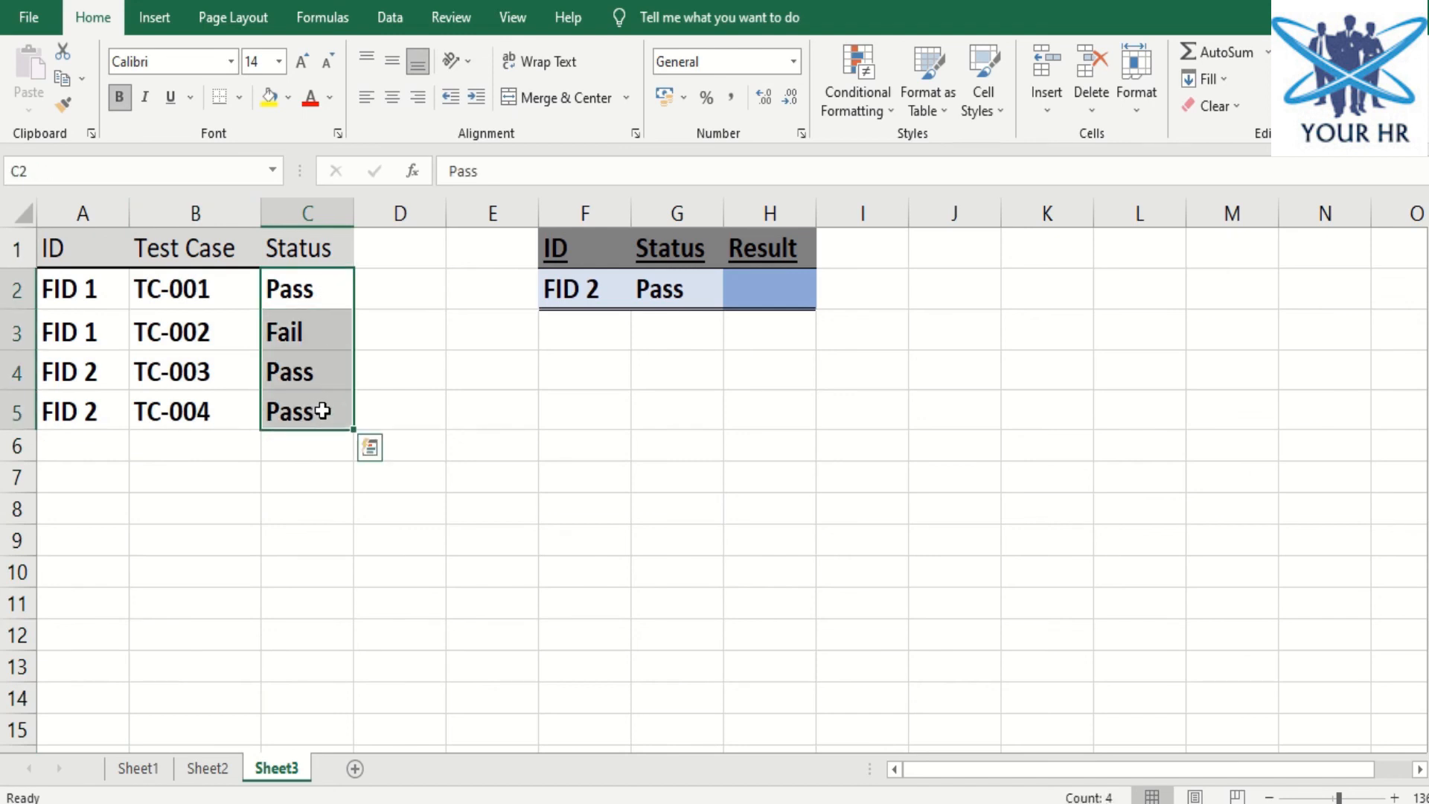
{"action": "left_click", "coordinate": [594, 290]}
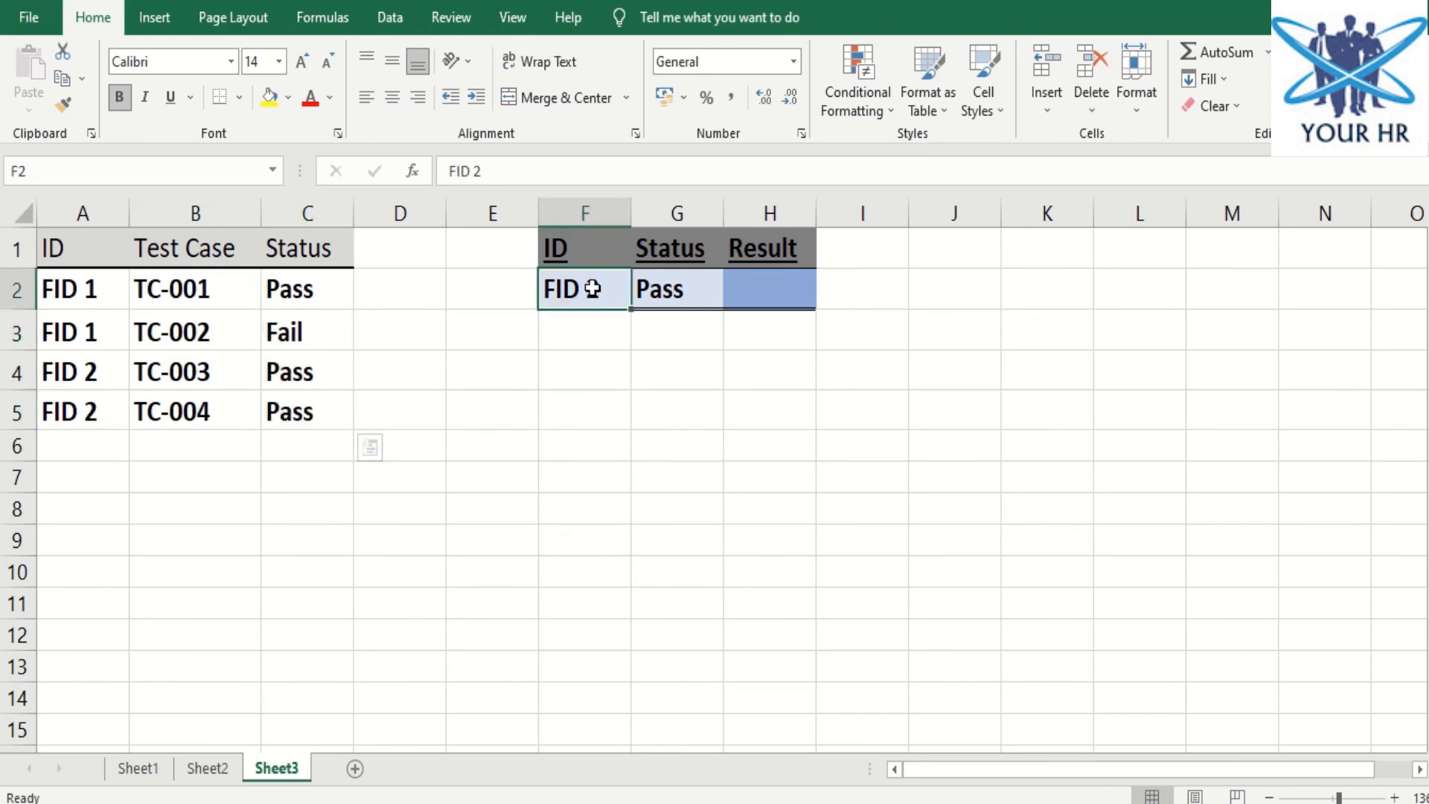
{"action": "left_click", "coordinate": [662, 287]}
{"action": "left_click_drag", "start_coordinate": [104, 372], "coordinate": [287, 386]}
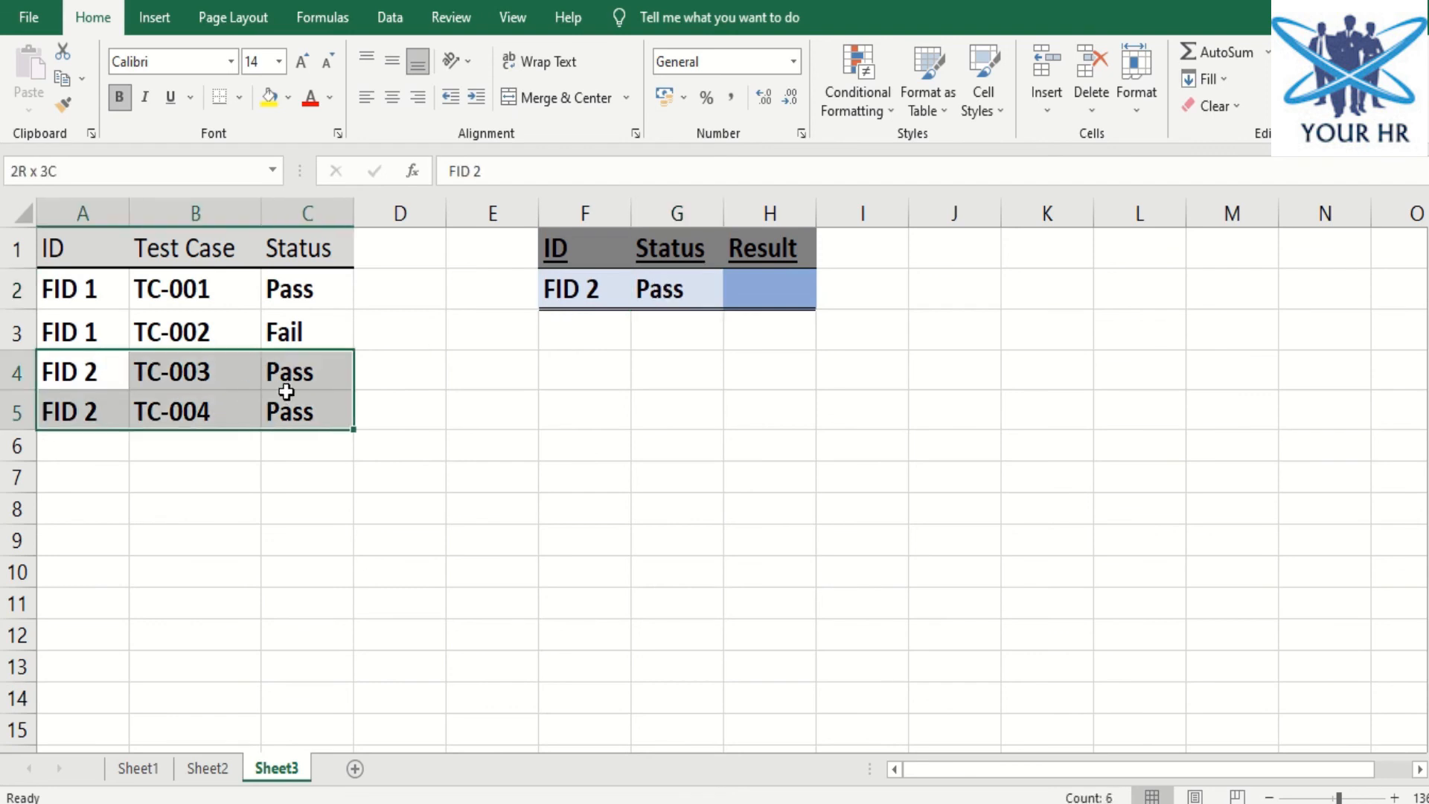
Start a DCOUNTA formula in Result cell H2 with the test case table A1:C5 as the database
{"action": "left_click", "coordinate": [772, 299]}
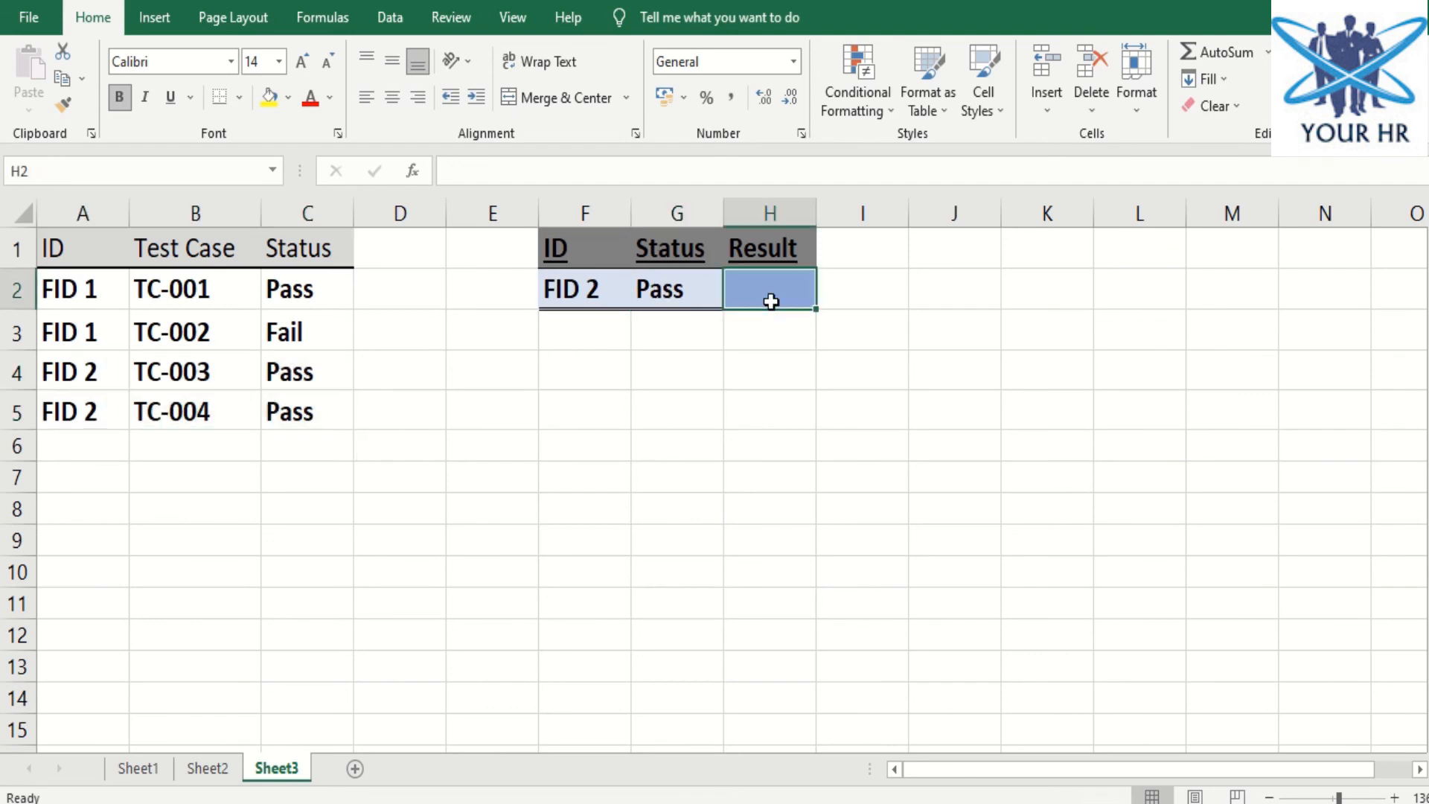
{"action": "type", "text": "=dcounta"}
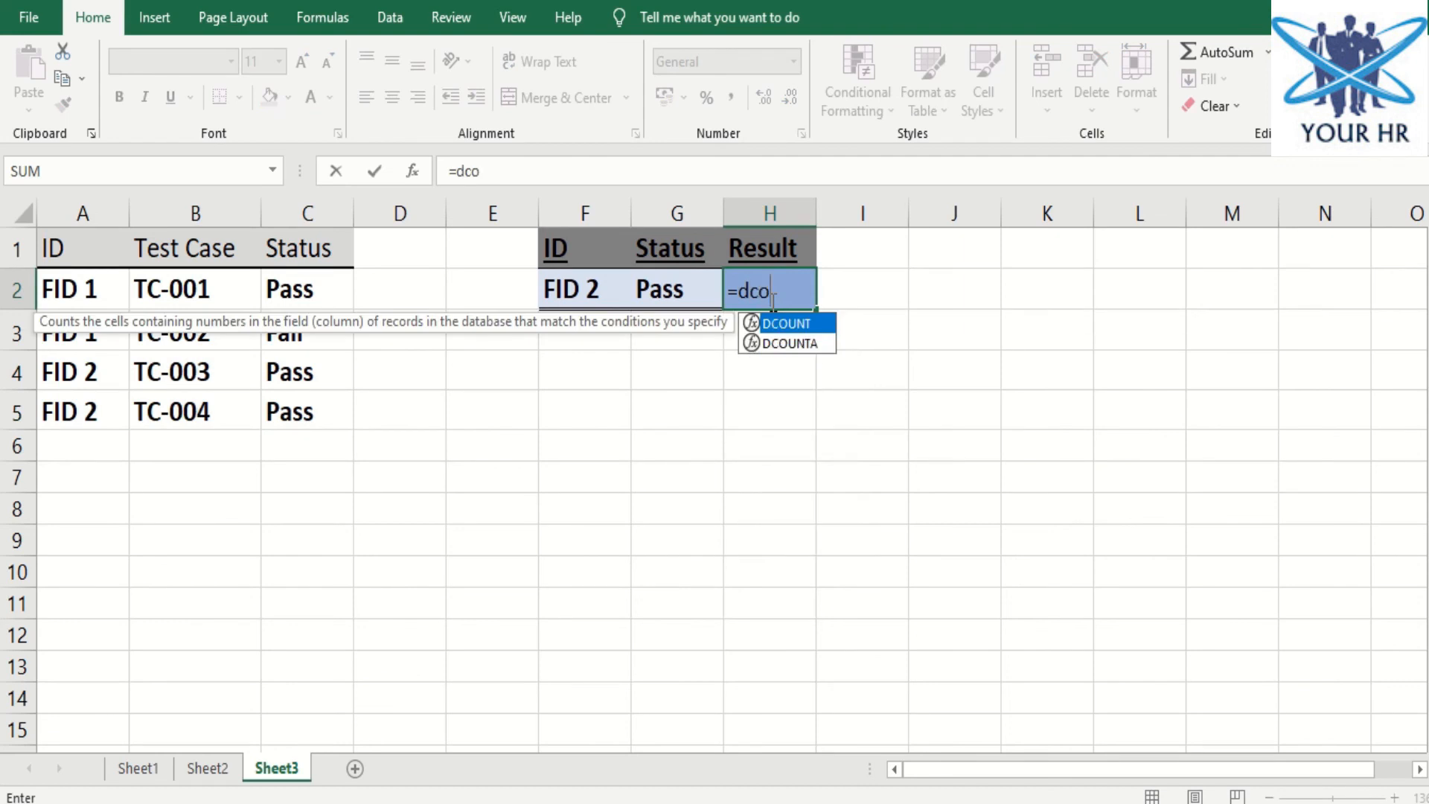
{"action": "key", "text": "Tab"}
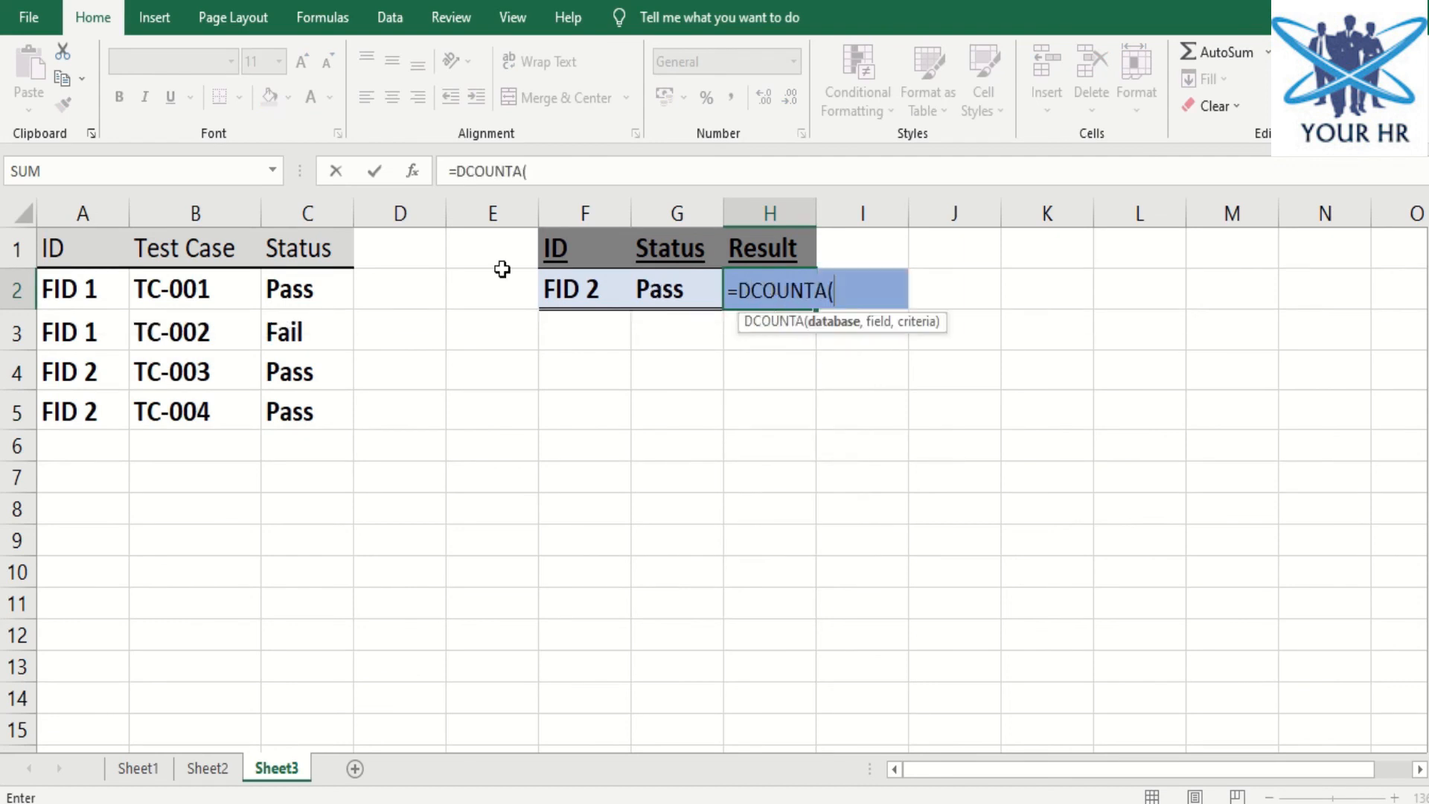
{"action": "left_click_drag", "start_coordinate": [121, 240], "coordinate": [291, 396]}
{"action": "type", "text": ","}
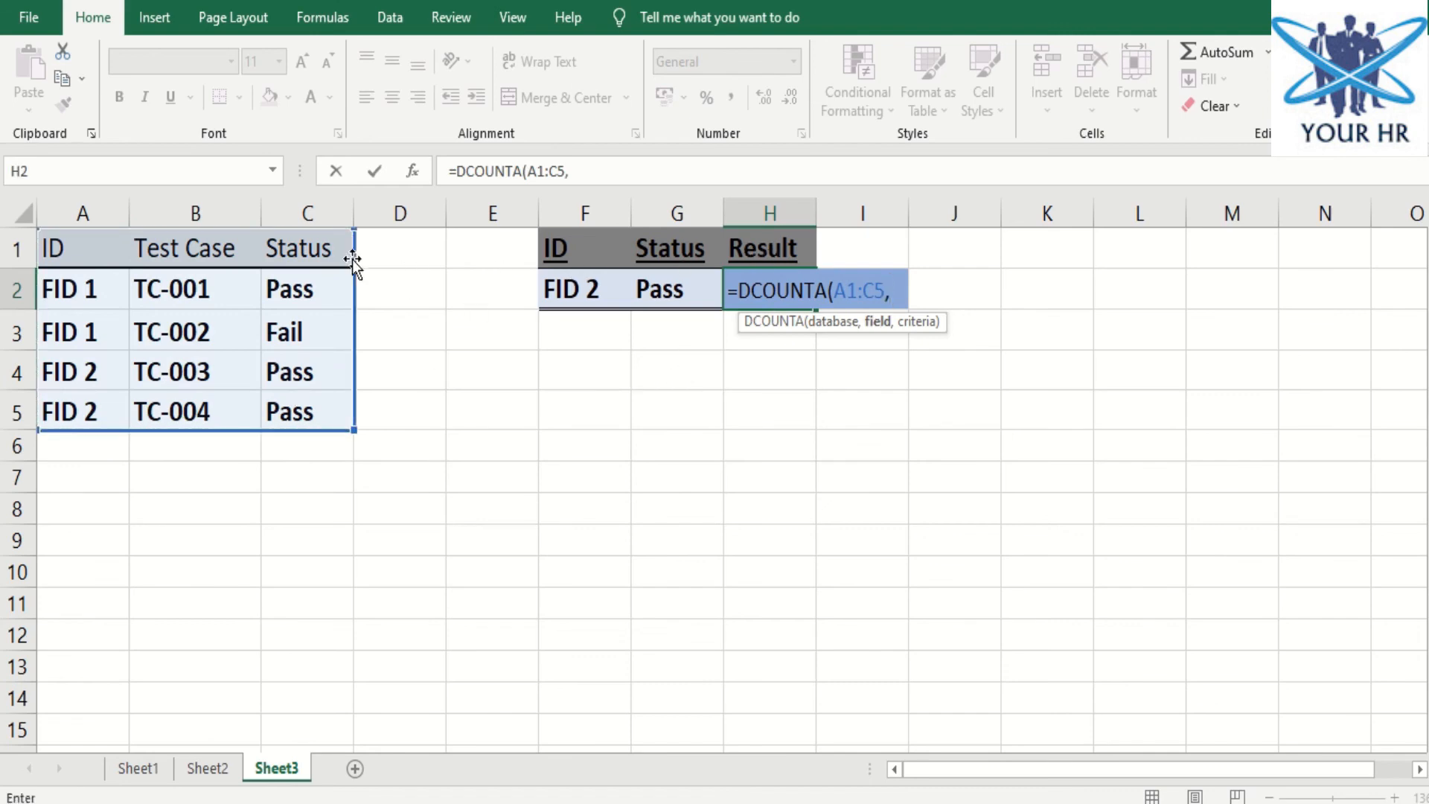
Complete the H2 DCOUNTA formula with Status header C1 as the field and F1:G2 as the criteria range
{"action": "left_click", "coordinate": [325, 244]}
{"action": "type", "text": ","}
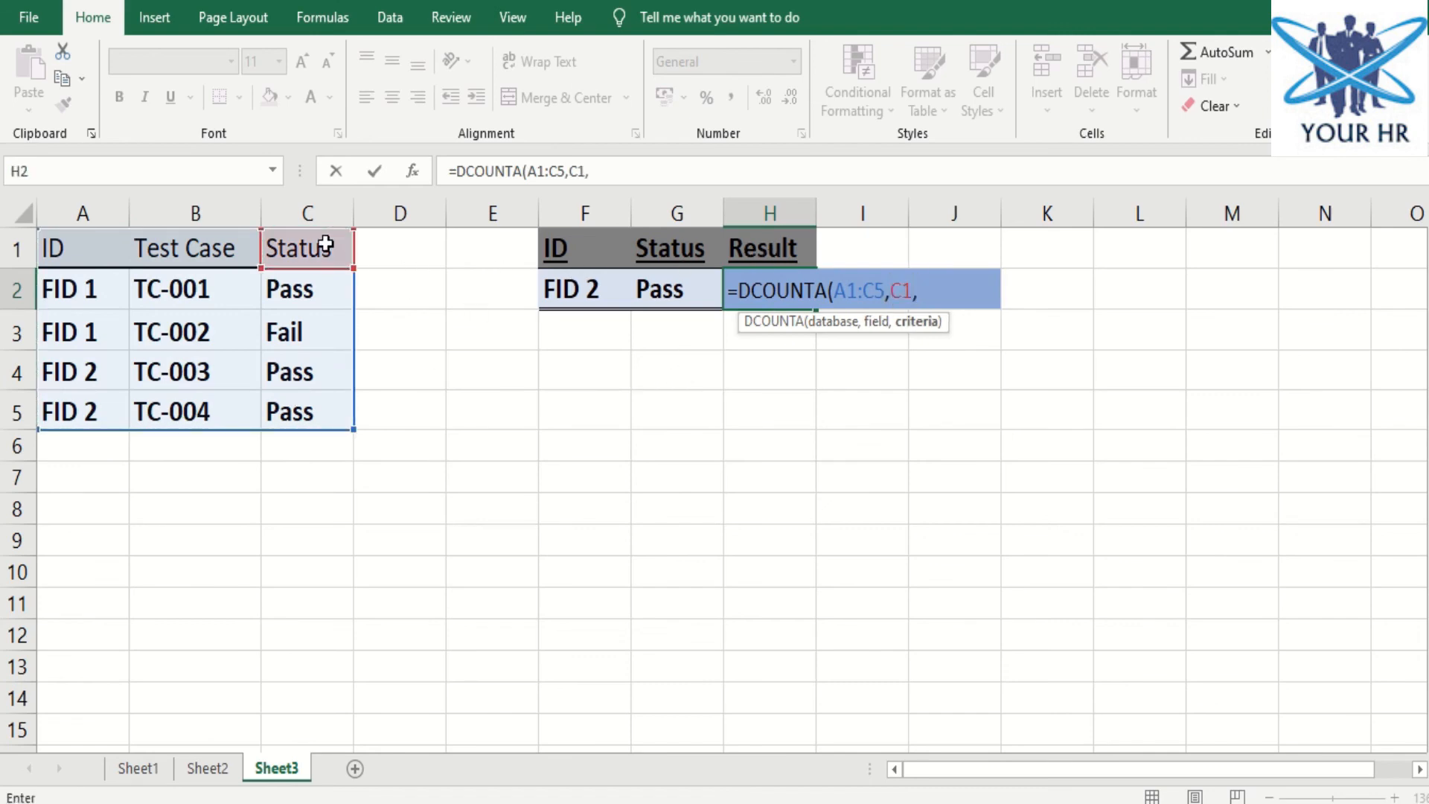
{"action": "left_click_drag", "start_coordinate": [561, 243], "coordinate": [655, 285]}
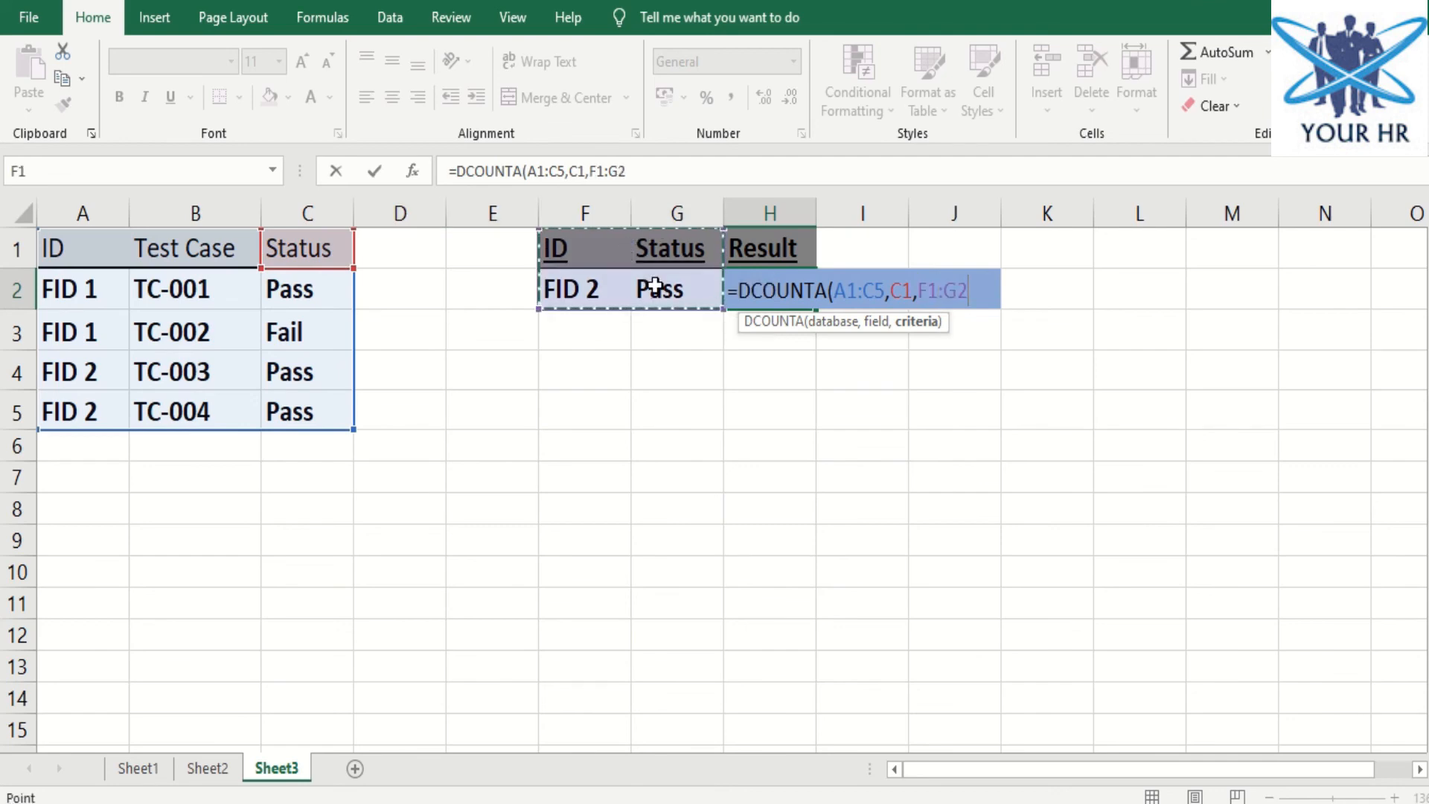
{"action": "type", "text": ")"}
{"action": "key", "text": "Return"}
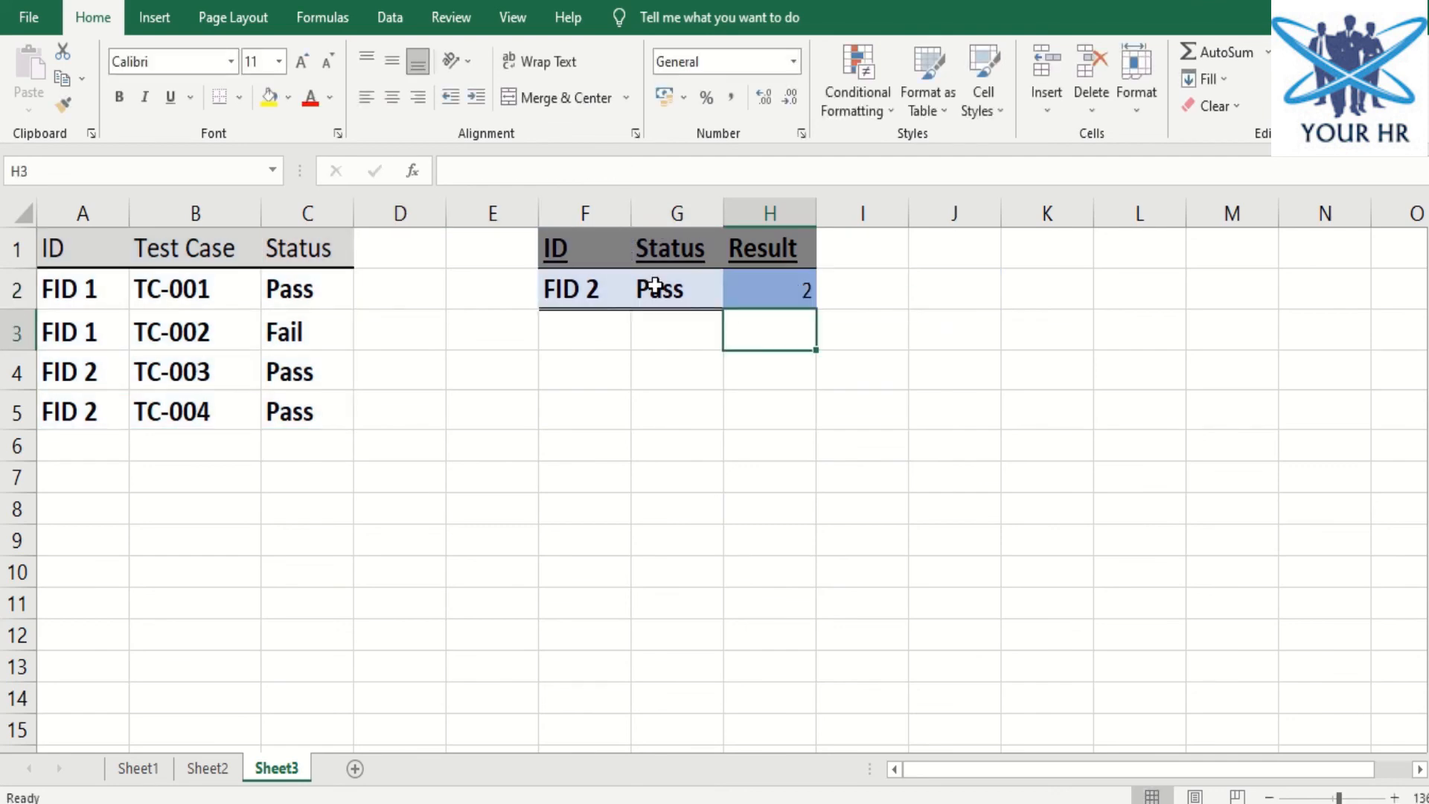